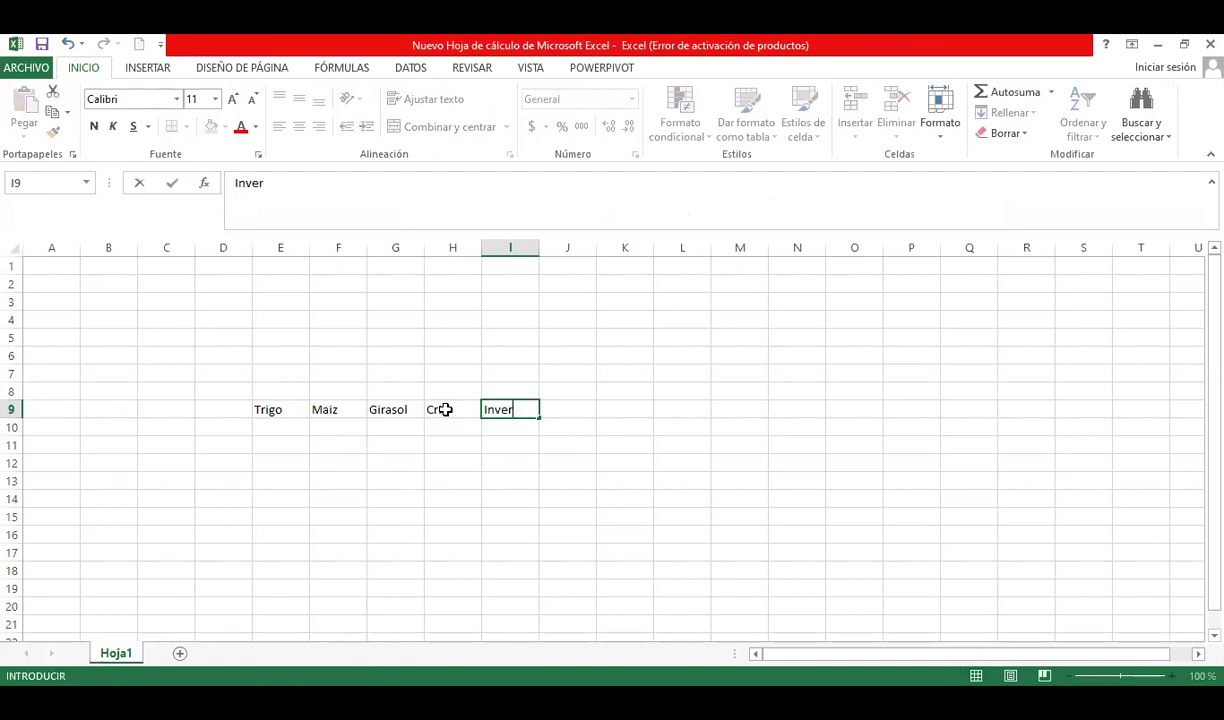
Step: Enter the heading Invernada in cell I9
{"action": "key", "text": "Return"}
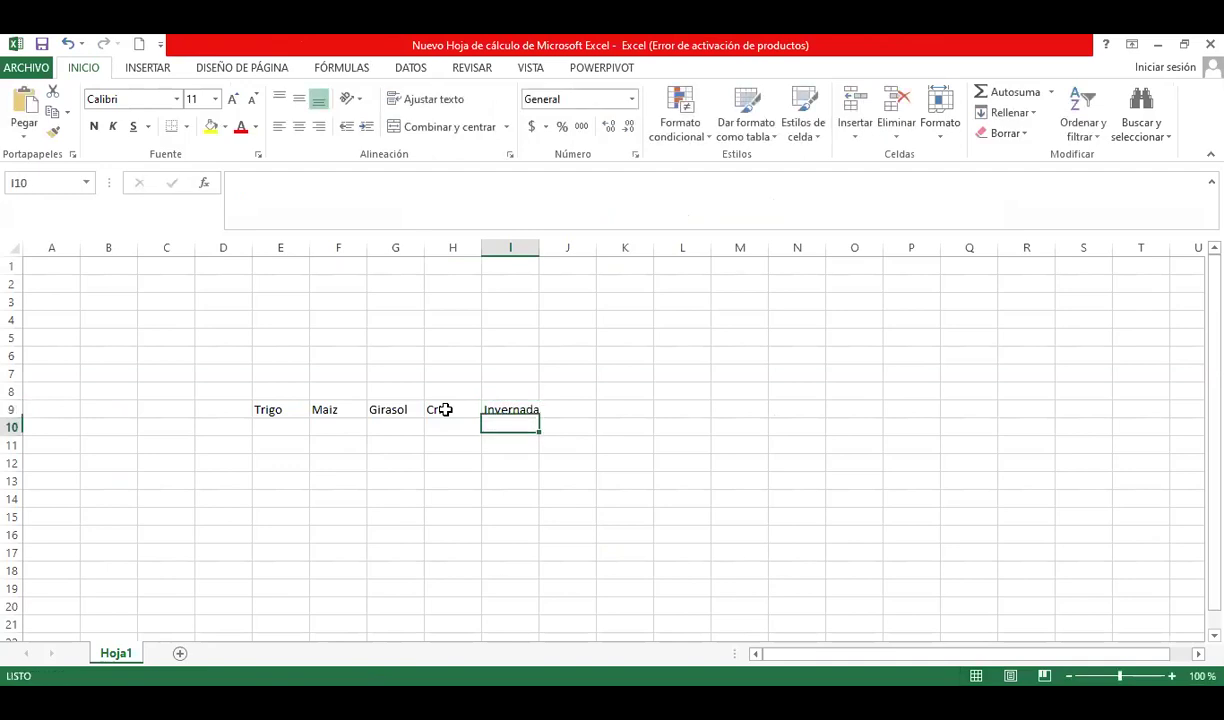
Step: Go over the activity headings in row 9 one by one, from Trigo to Invernada
{"action": "left_click", "coordinate": [295, 410]}
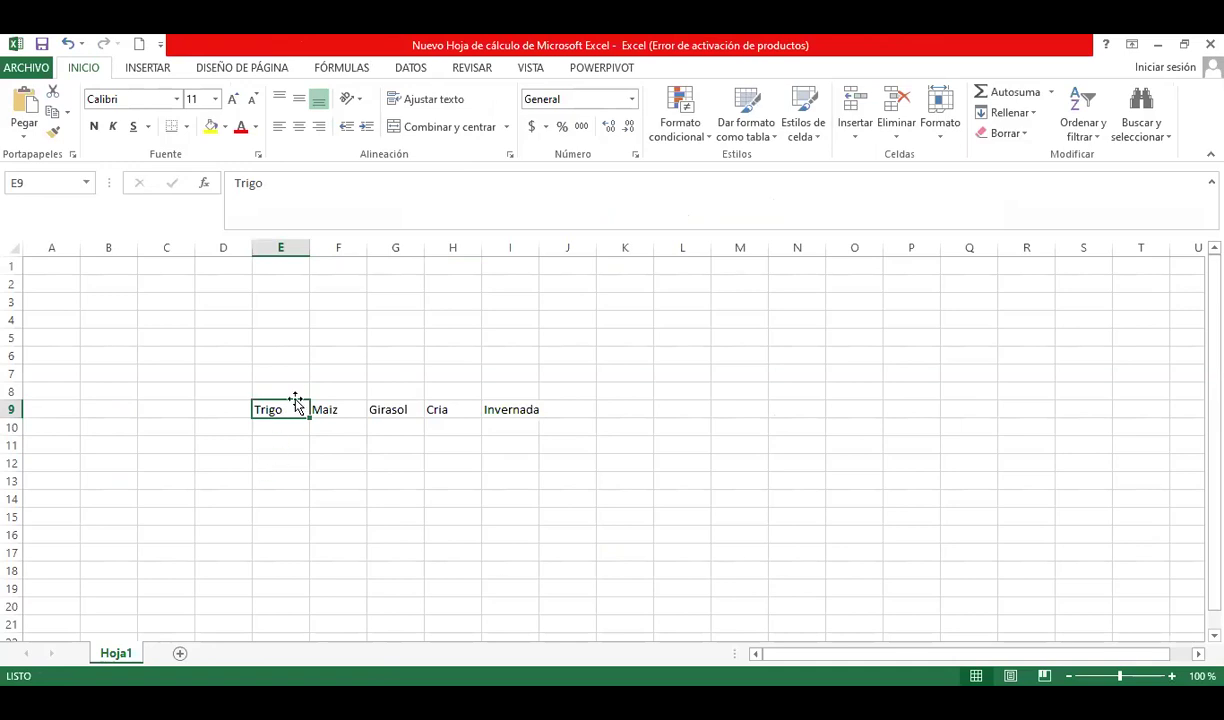
{"action": "left_click", "coordinate": [397, 412]}
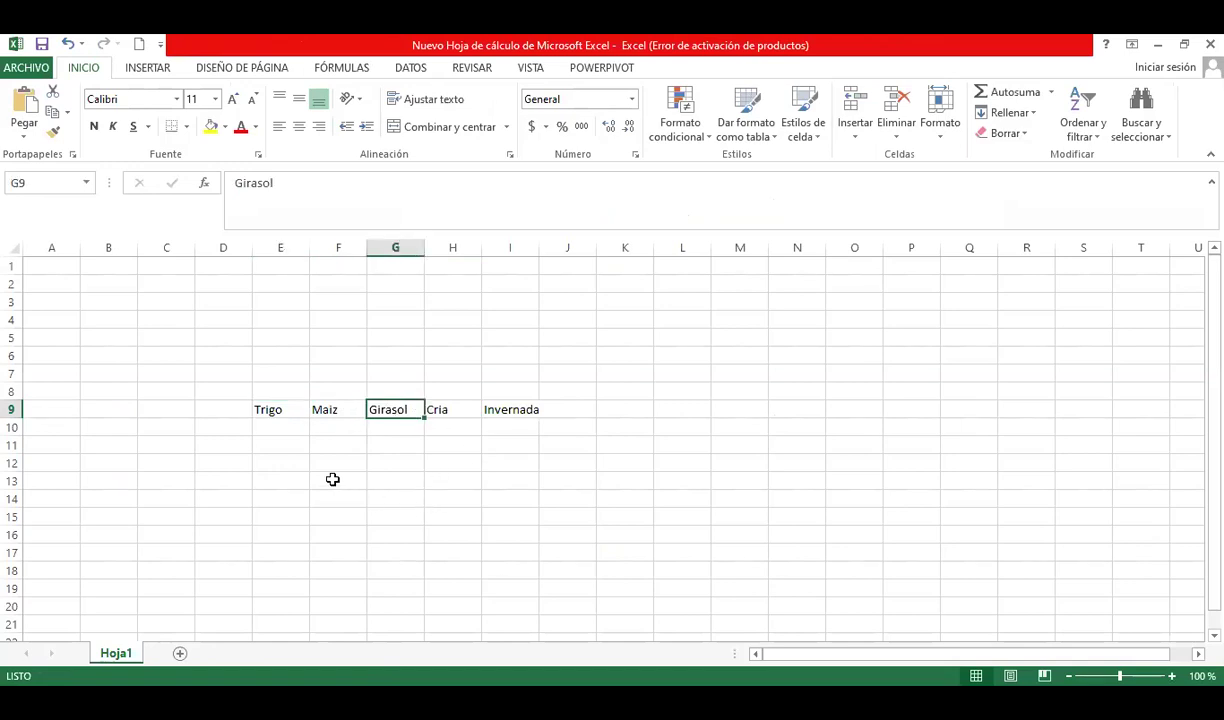
{"action": "left_click", "coordinate": [287, 407]}
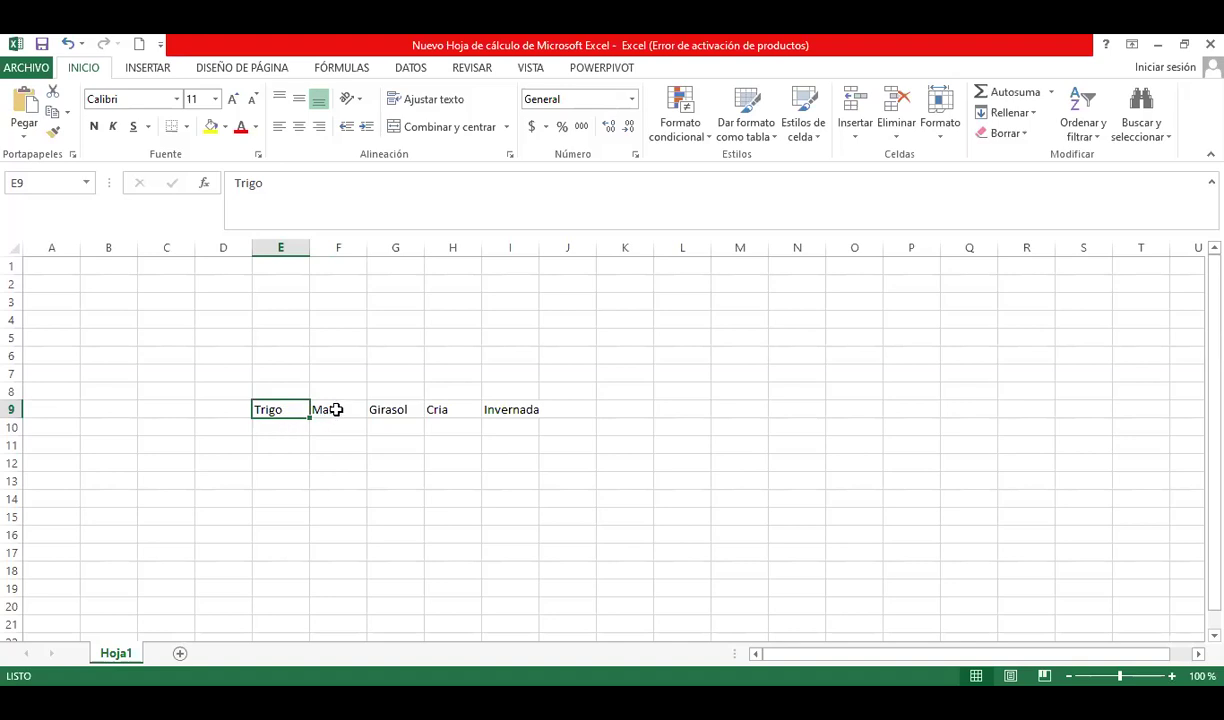
{"action": "left_click", "coordinate": [336, 408]}
{"action": "left_click", "coordinate": [407, 410]}
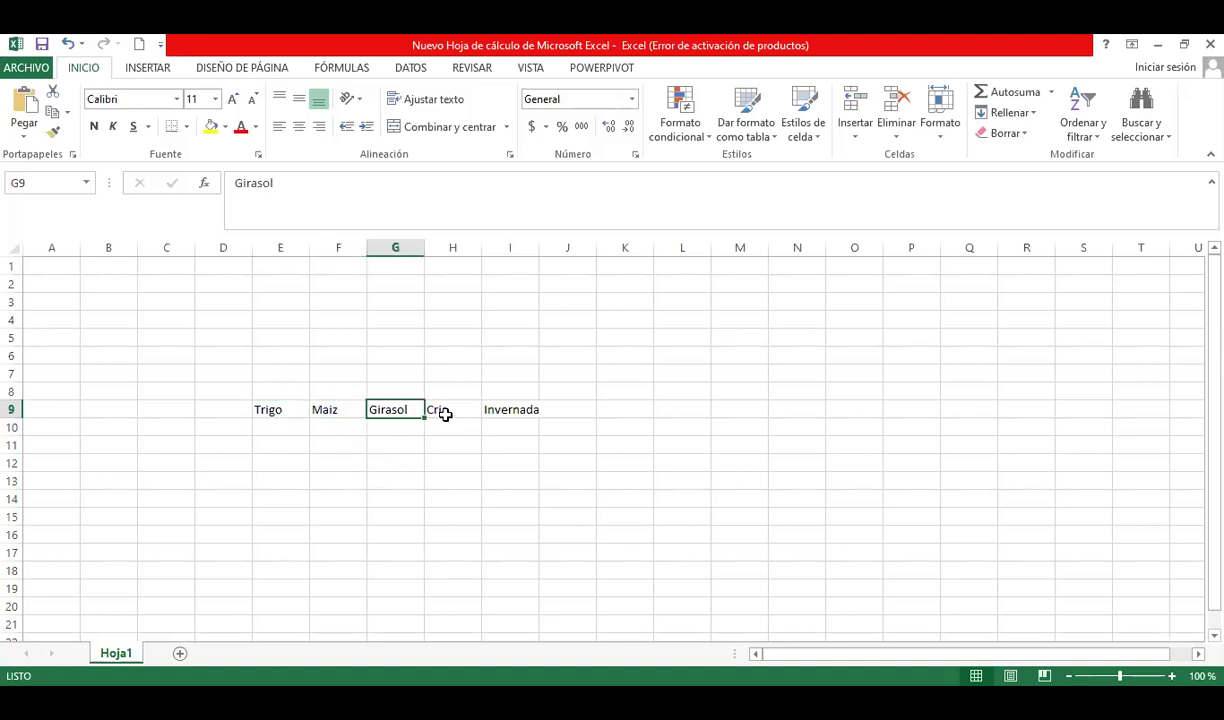
{"action": "left_click", "coordinate": [452, 410]}
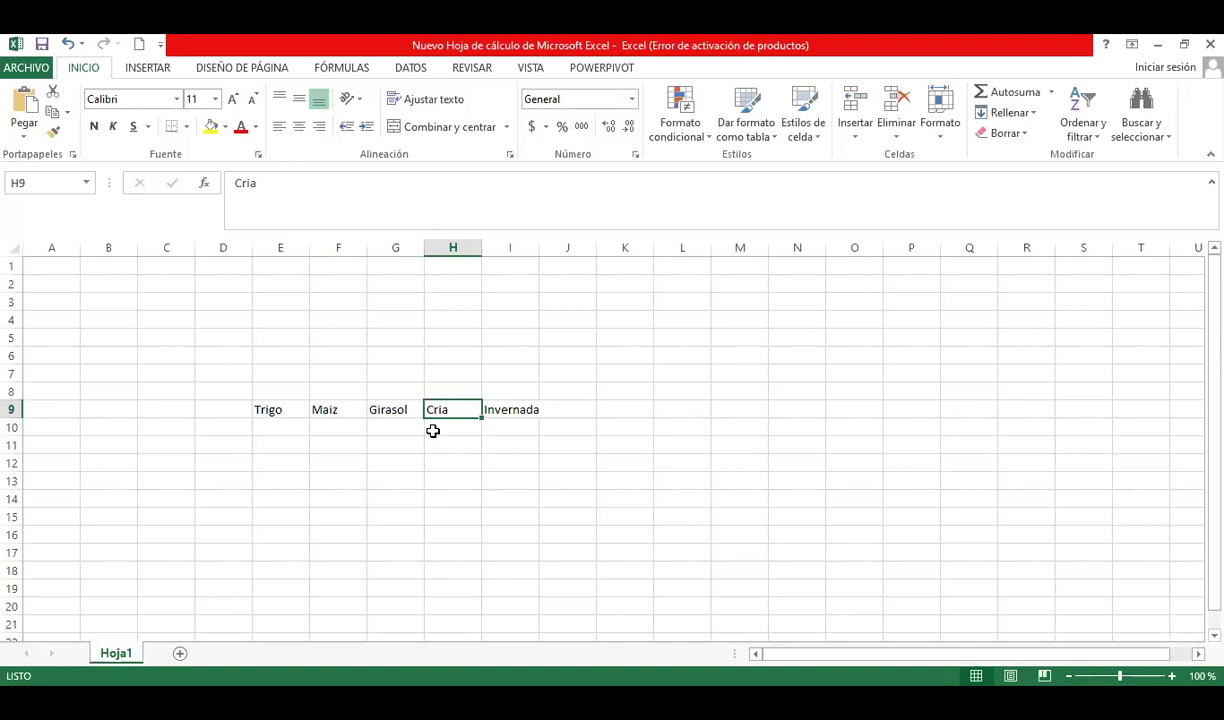
{"action": "mouse_move", "coordinate": [263, 391]}
{"action": "left_mouse_down"}
{"action": "mouse_move", "coordinate": [544, 399]}
{"action": "mouse_move", "coordinate": [585, 451]}
{"action": "mouse_move", "coordinate": [560, 456]}
{"action": "left_mouse_up"}
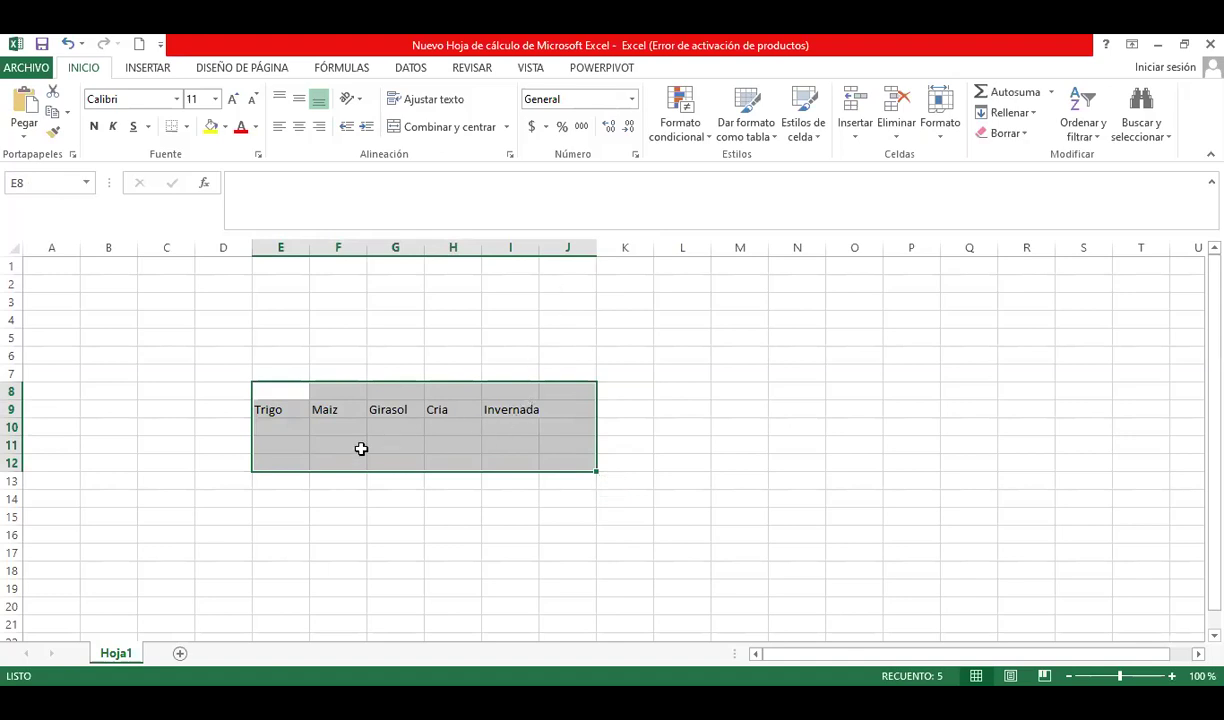
{"action": "left_click", "coordinate": [268, 406]}
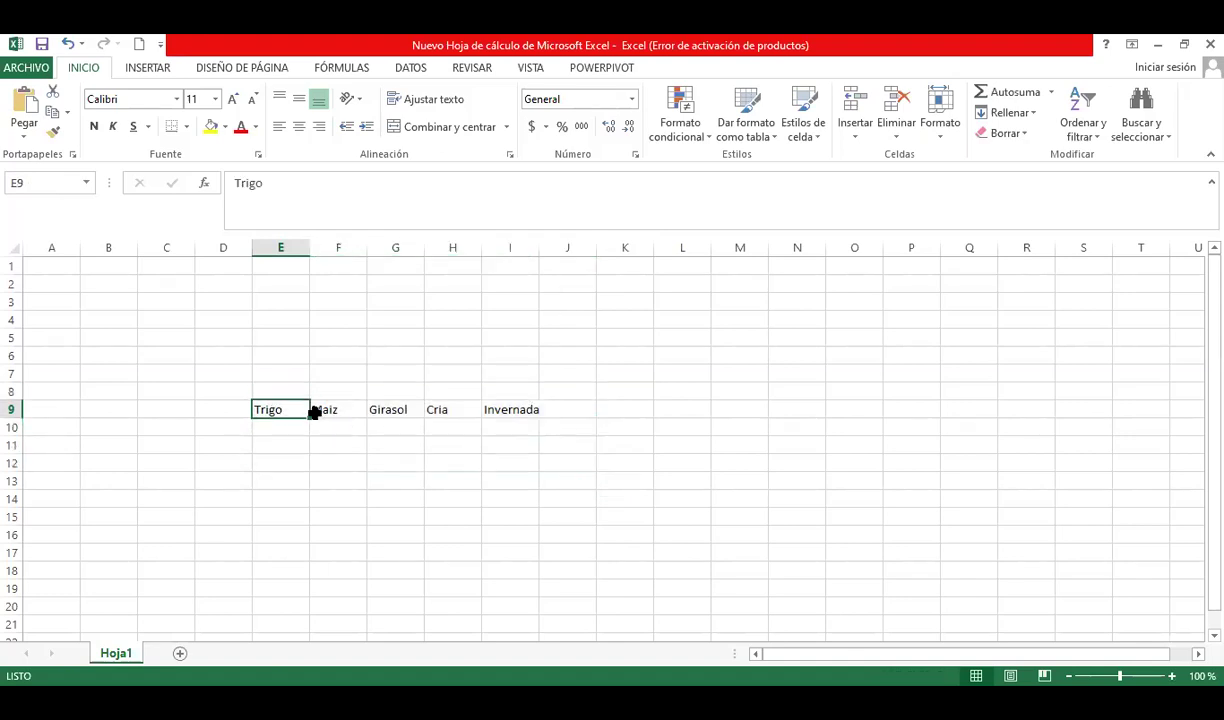
{"action": "key", "text": "Right"}
{"action": "key", "text": "Right"}
{"action": "key", "text": "Right"}
{"action": "key", "text": "Right"}
{"action": "left_click", "coordinate": [284, 424]}
{"action": "left_click", "coordinate": [345, 412]}
{"action": "left_click", "coordinate": [400, 410]}
{"action": "left_click", "coordinate": [467, 410]}
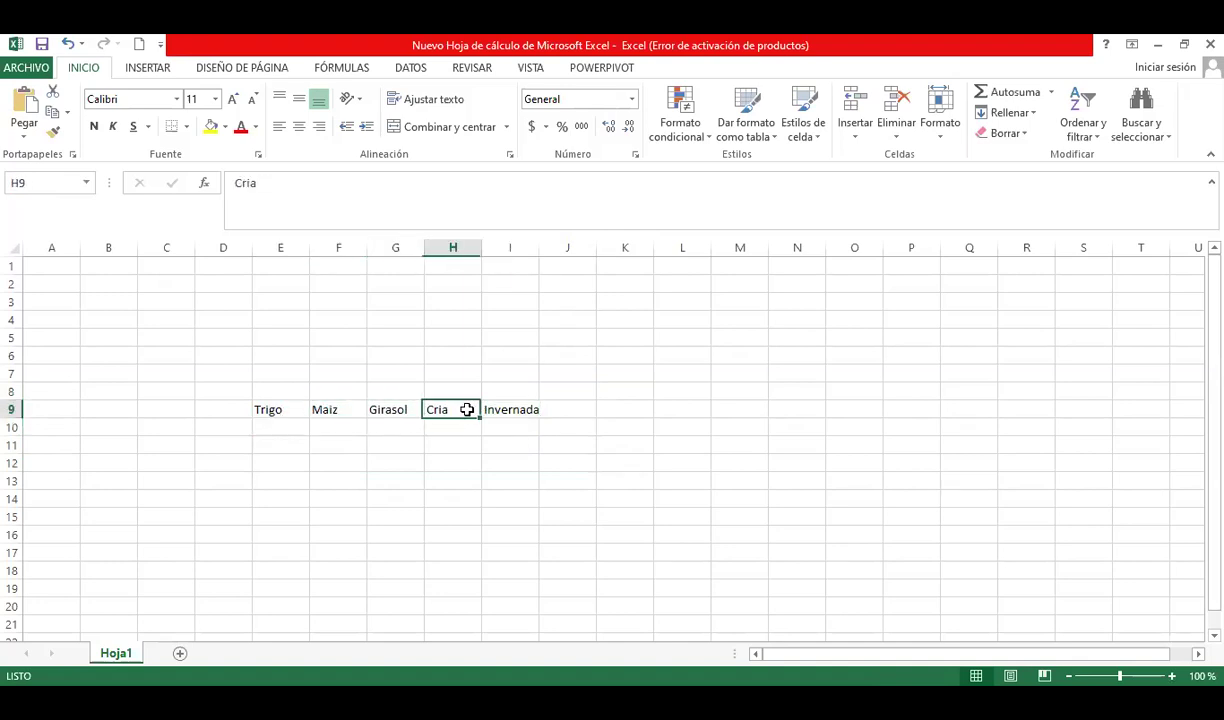
{"action": "left_click", "coordinate": [503, 404]}
Step: Fill row 10 with the label MB in D10 and the values 100, 120, 50, 20 and 200 under the five activities
{"action": "left_click", "coordinate": [216, 432]}
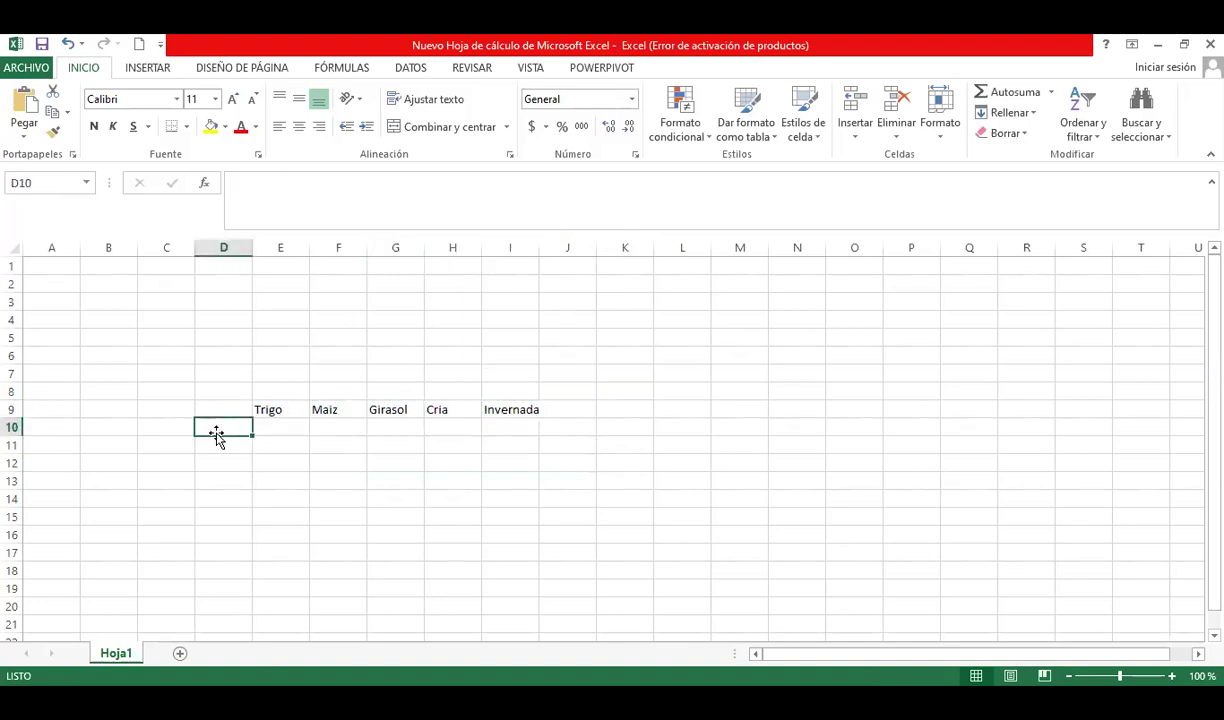
{"action": "type", "text": "MB"}
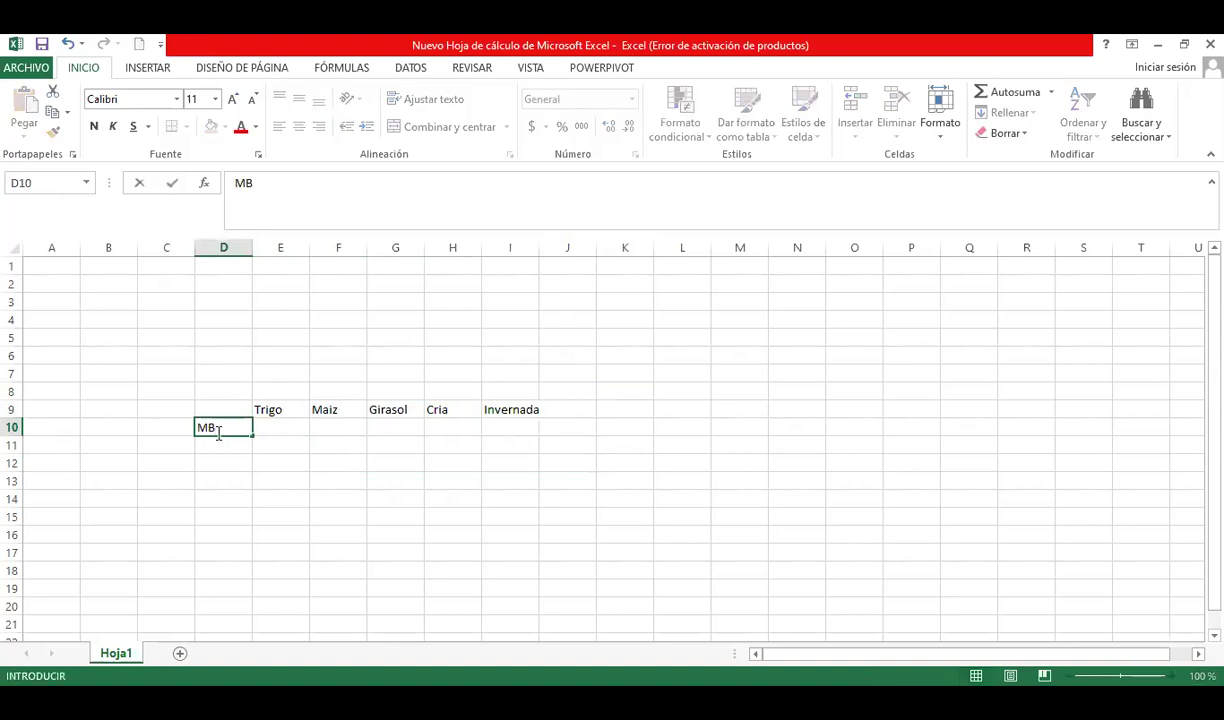
{"action": "key", "text": "Tab"}
{"action": "type", "text": "100"}
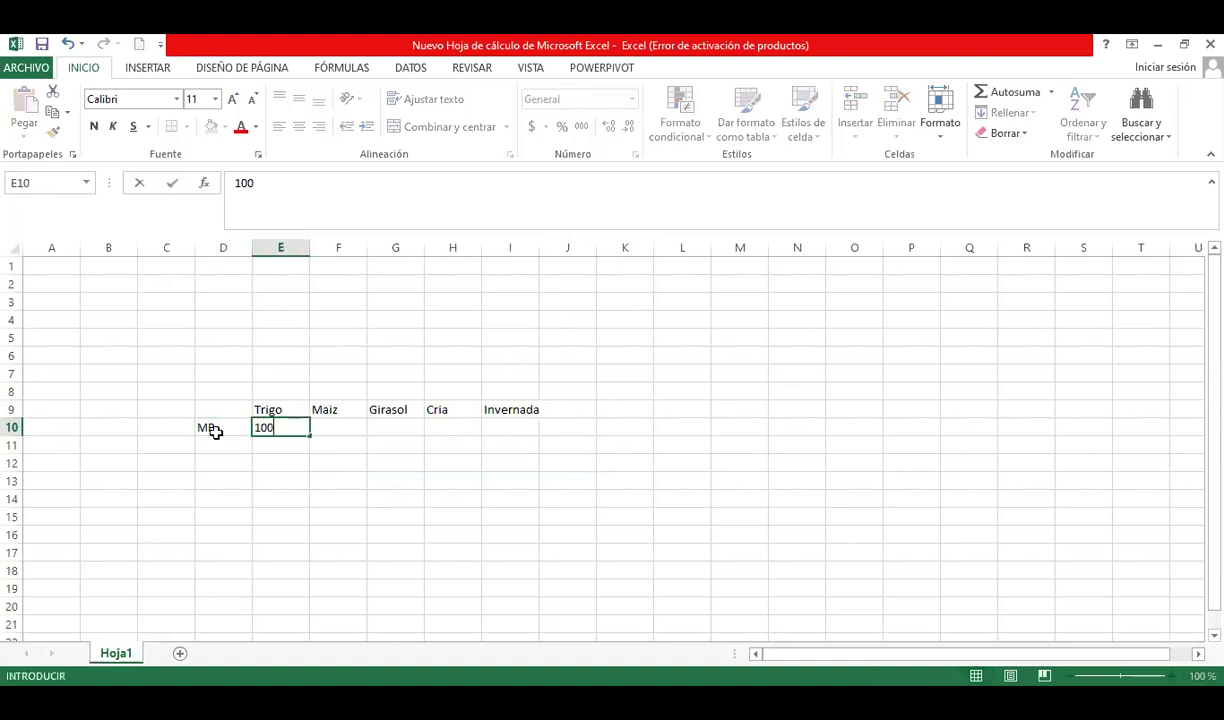
{"action": "key", "text": "Tab"}
{"action": "type", "text": "120"}
{"action": "key", "text": "Tab"}
{"action": "type", "text": "50"}
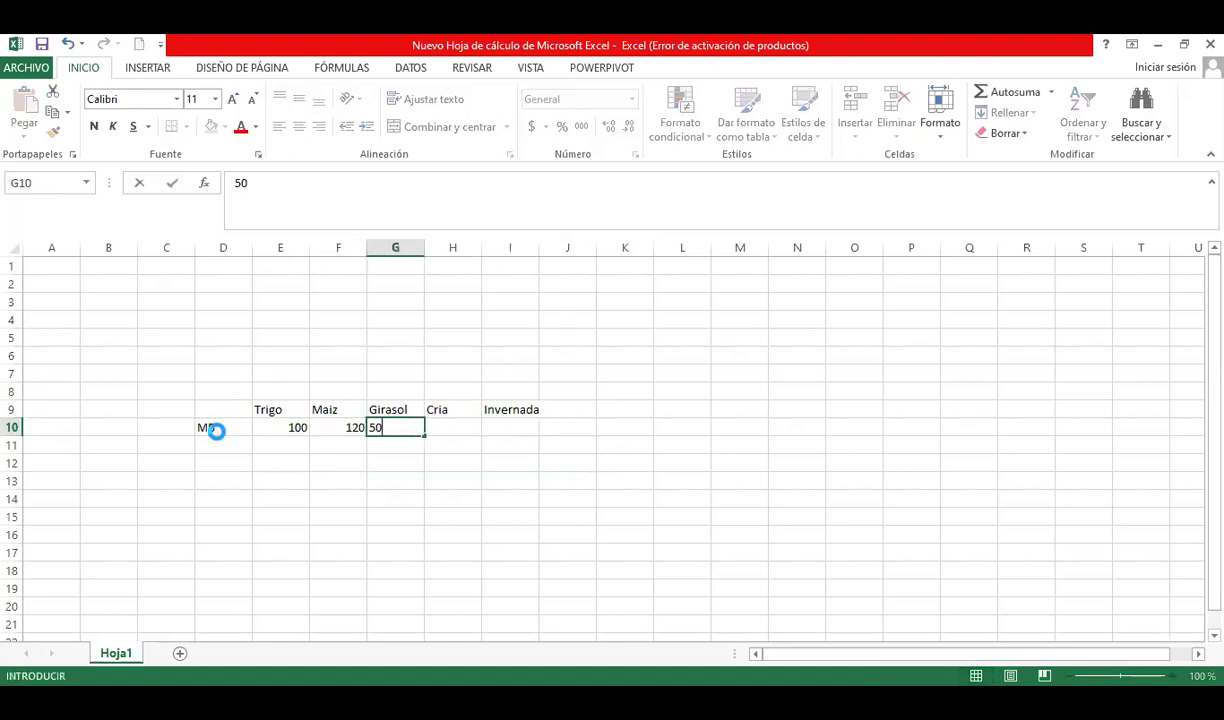
{"action": "key", "text": "Tab"}
{"action": "type", "text": "20"}
{"action": "key", "text": "Tab"}
{"action": "type", "text": "200"}
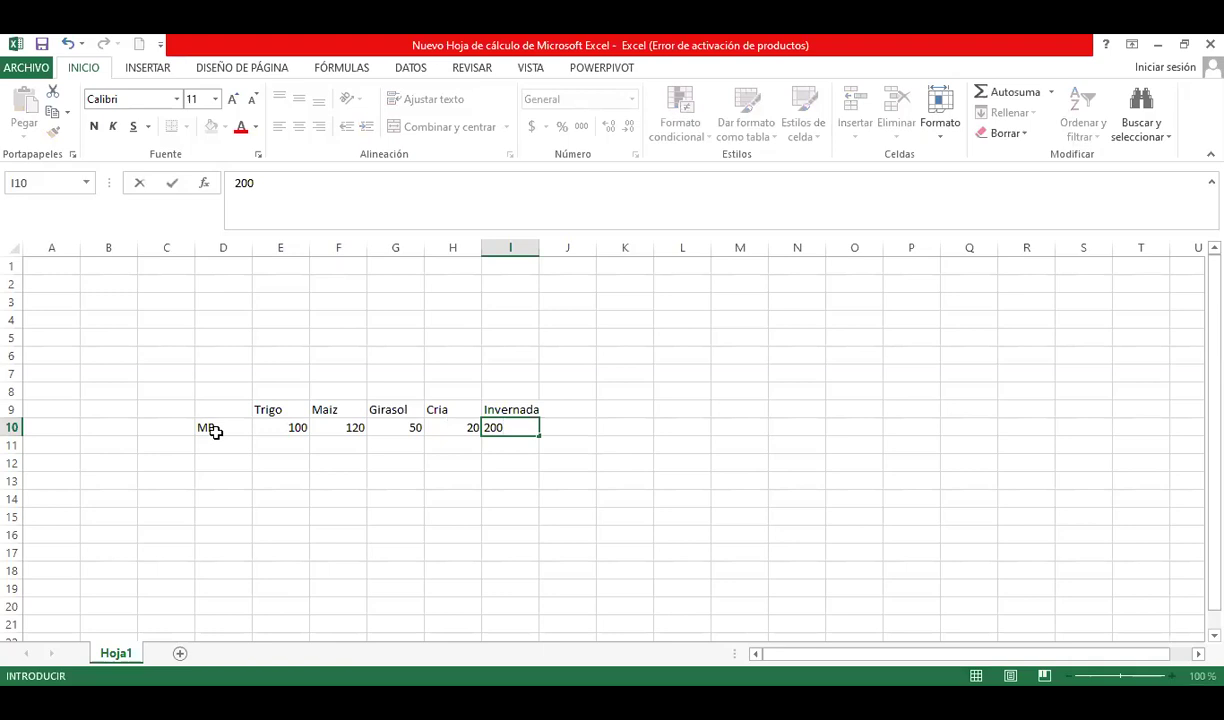
{"action": "key", "text": "Return"}
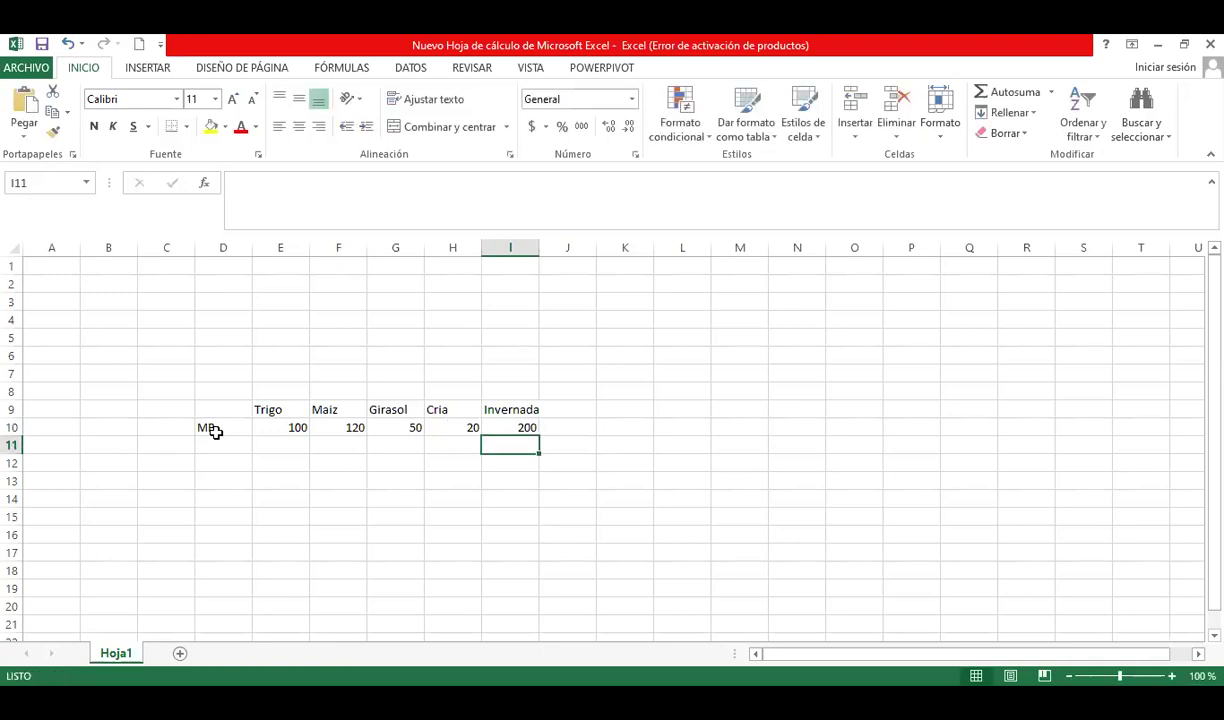
Step: Enter the unit $/Ha in J10 beside the MB values
{"action": "left_click", "coordinate": [266, 430]}
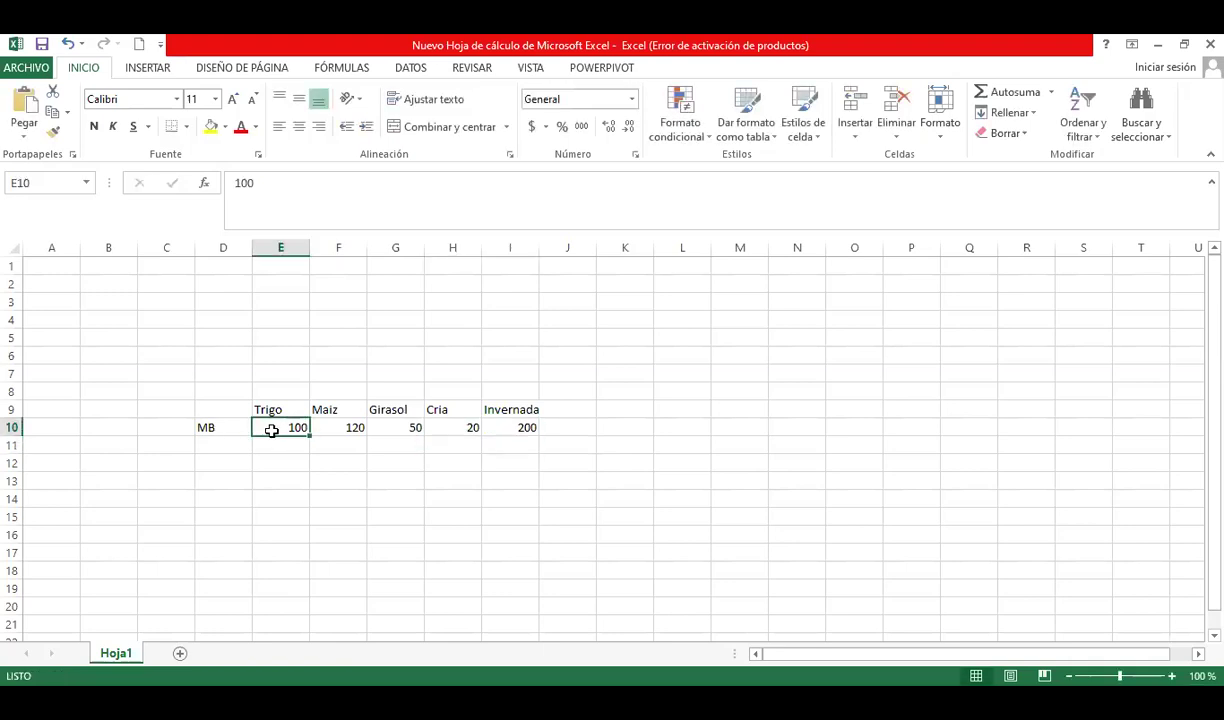
{"action": "left_click", "coordinate": [562, 429]}
{"action": "type", "text": "Uni"}
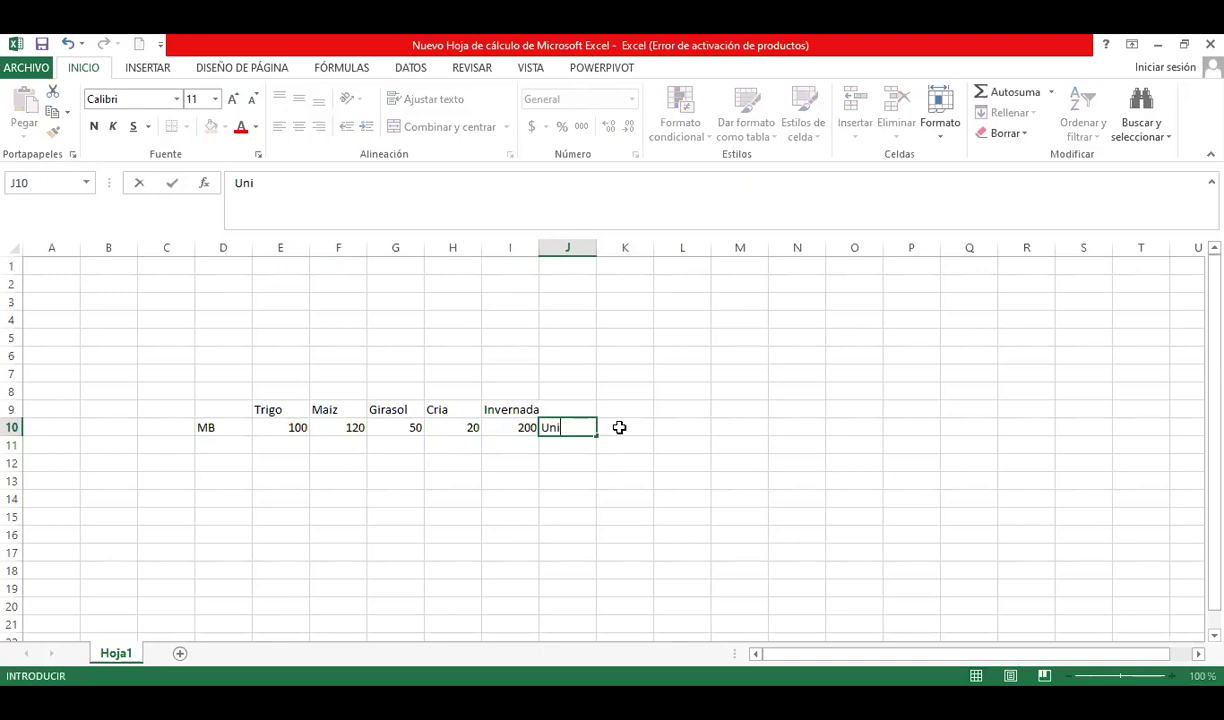
{"action": "type", "text": "/Ha"}
{"action": "key", "text": "ctrl+Return"}
{"action": "type", "text": "$/Ha"}
{"action": "key", "text": "Return"}
{"action": "key", "text": "Up"}
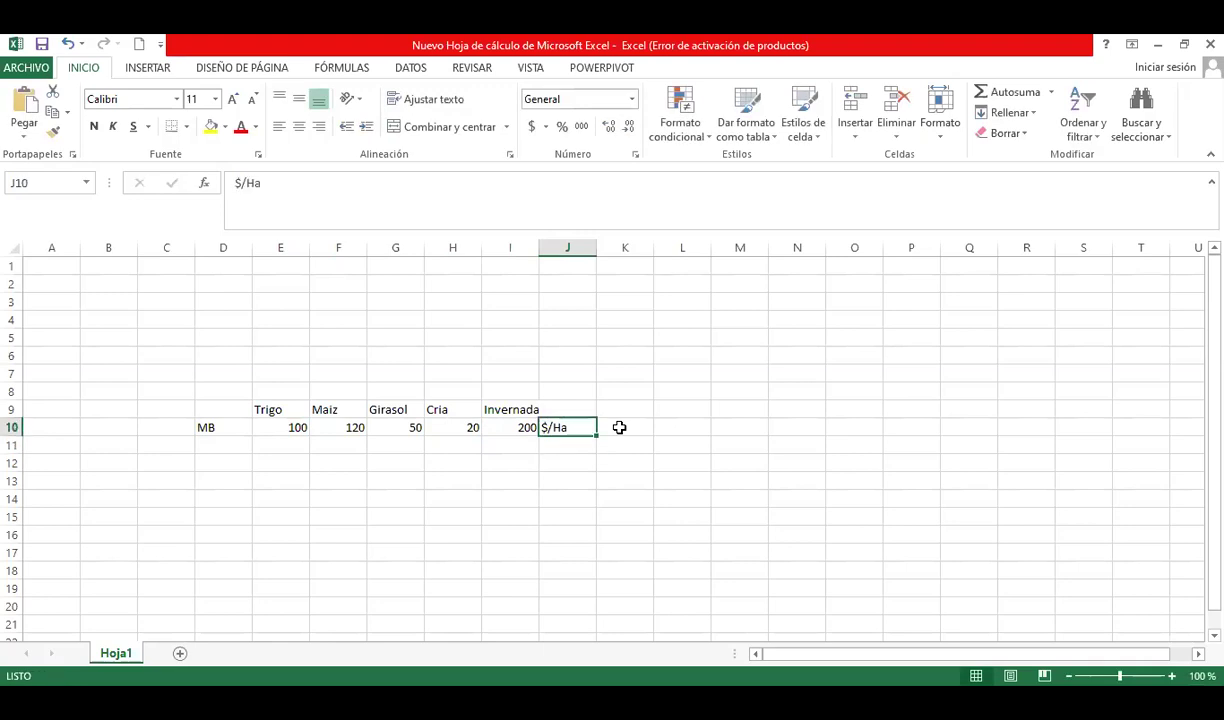
Step: Label the row below MB as Has in cell D11
{"action": "key", "text": "Left"}
{"action": "key", "text": "Left"}
{"action": "key", "text": "Left"}
{"action": "key", "text": "Left"}
{"action": "key", "text": "Left"}
{"action": "key", "text": "Left"}
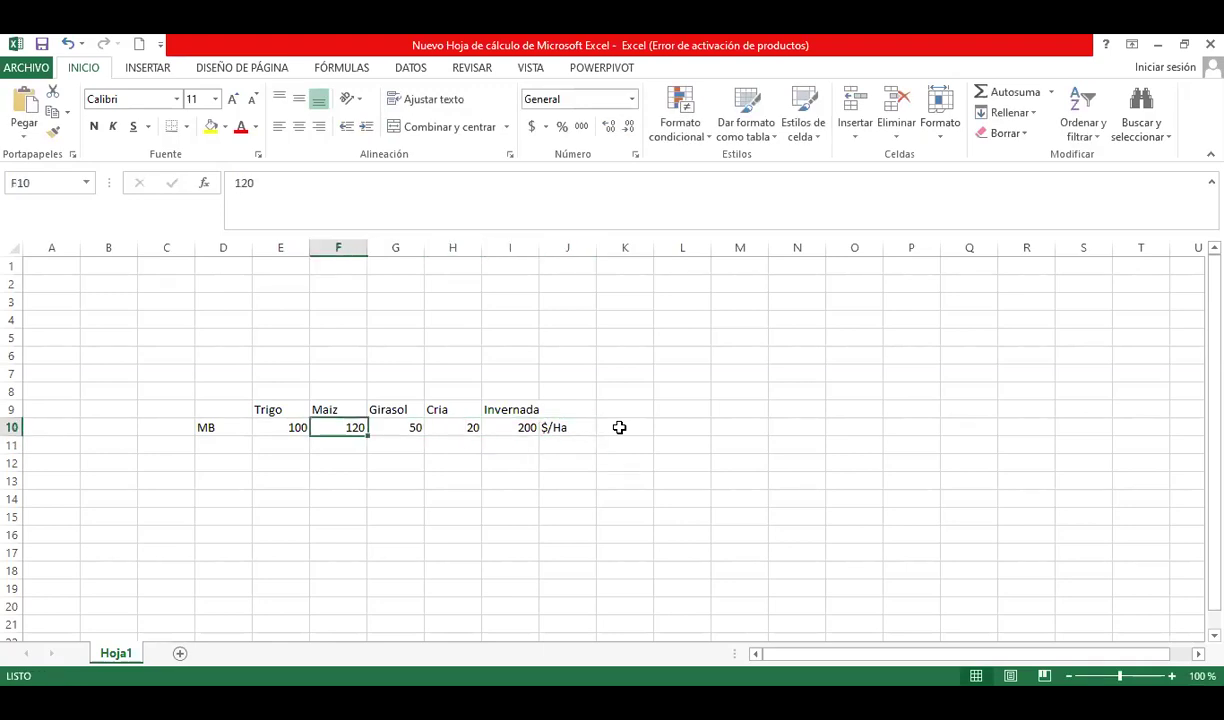
{"action": "key", "text": "Down"}
{"action": "type", "text": "Has"}
{"action": "key", "text": "Tab"}
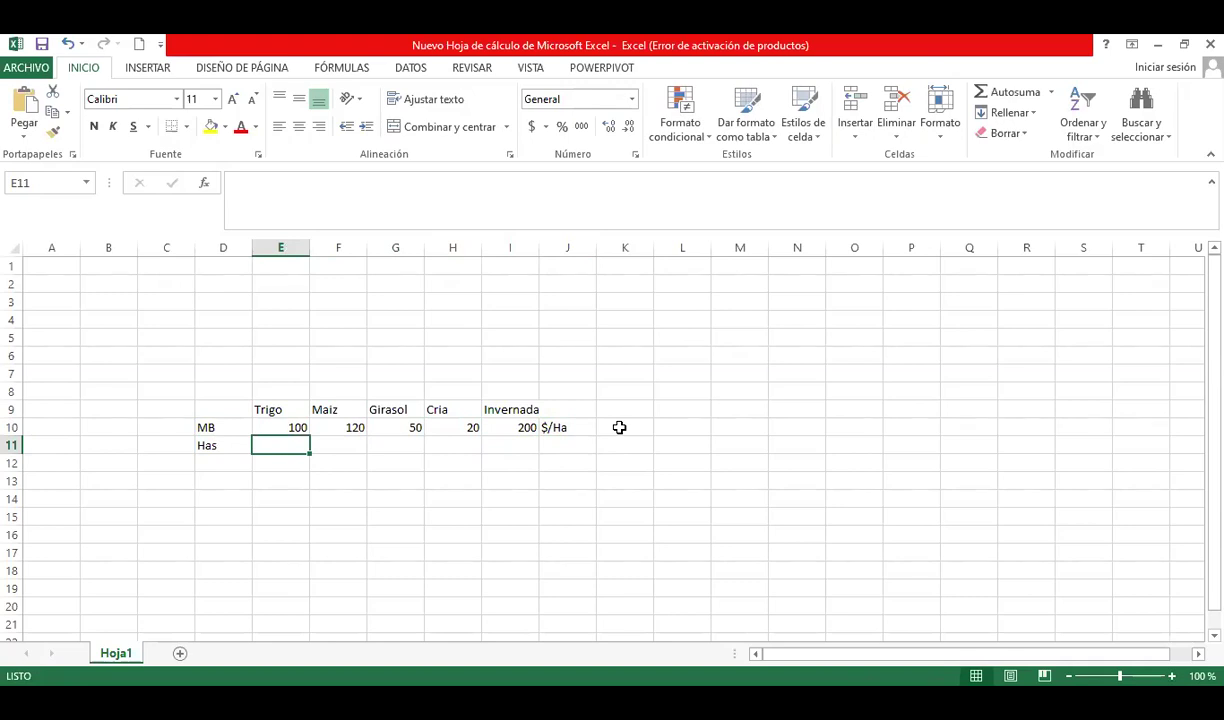
Step: Enter the Has values 100, 20, 50, 300 and 100 for the five activities in E11 to I11
{"action": "type", "text": "100"}
{"action": "key", "text": "Tab"}
{"action": "type", "text": "20"}
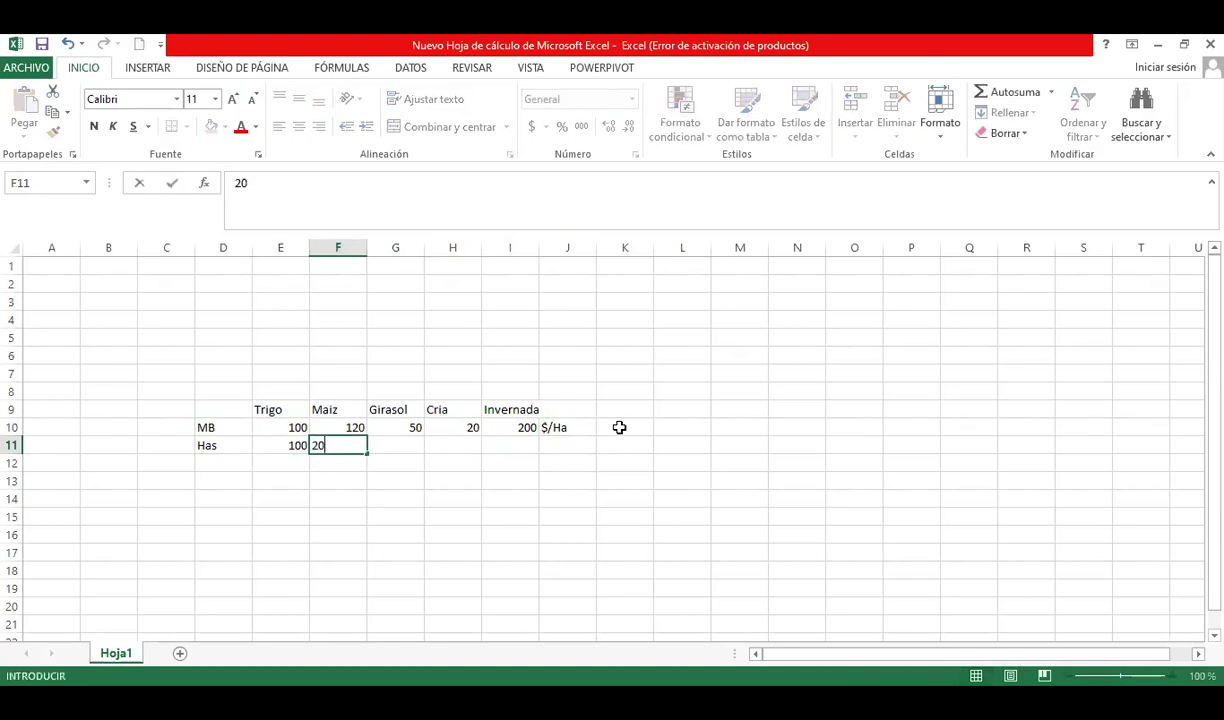
{"action": "key", "text": "Tab"}
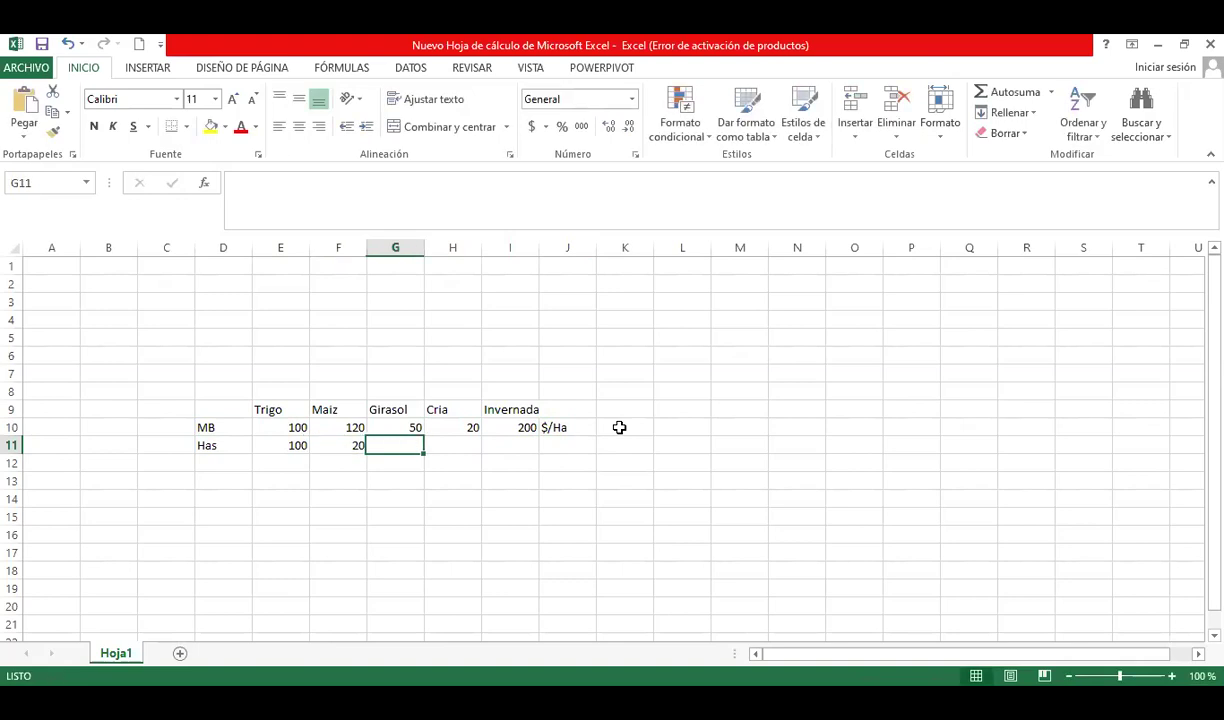
{"action": "type", "text": "50"}
{"action": "key", "text": "Tab"}
{"action": "type", "text": "300"}
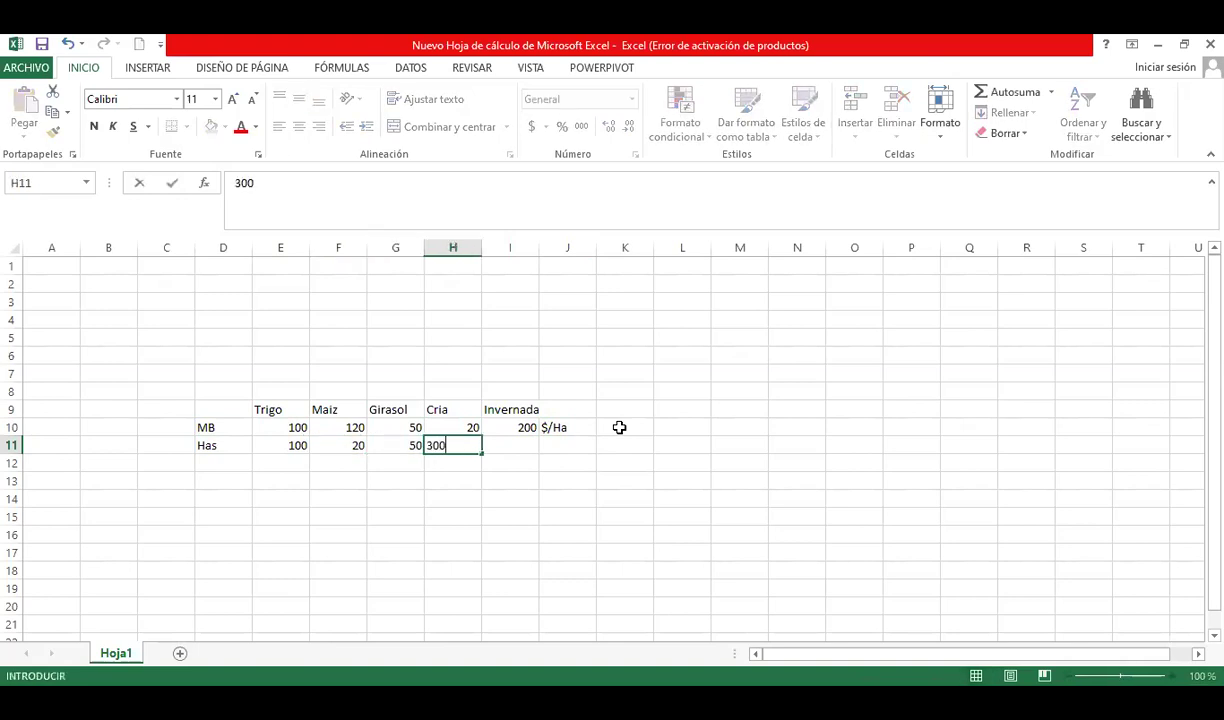
{"action": "key", "text": "Tab"}
{"action": "type", "text": "100"}
{"action": "key", "text": "Return"}
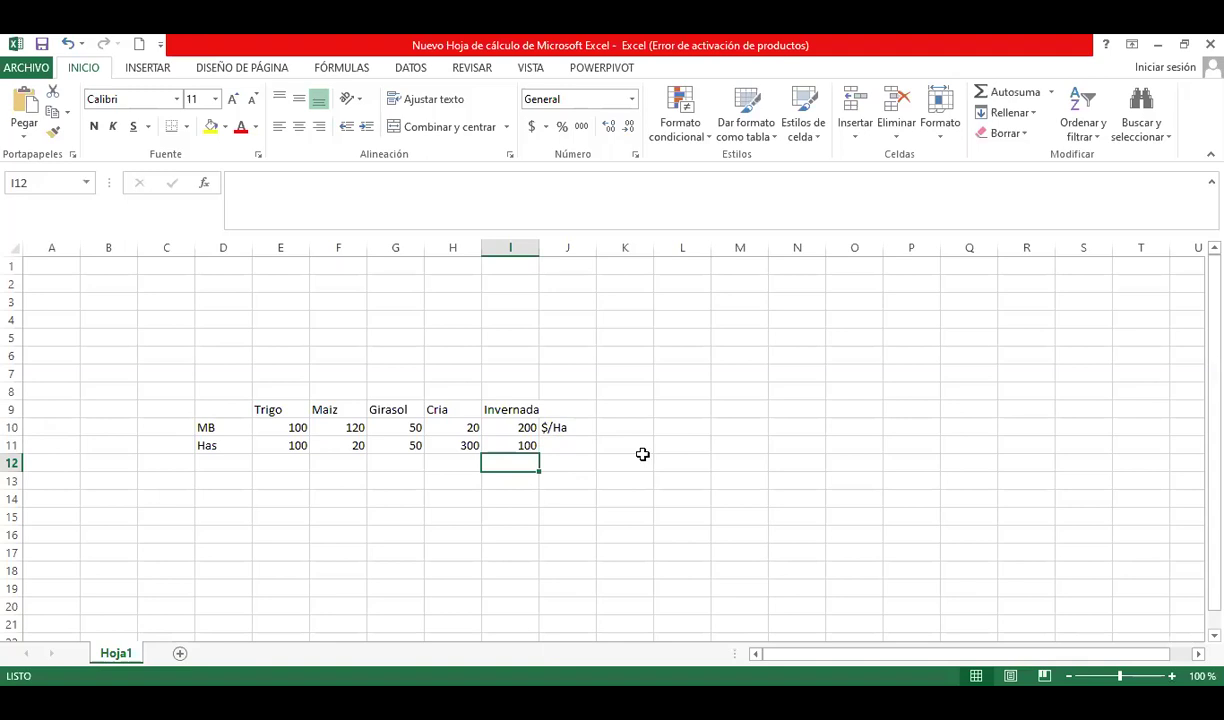
Step: Clear the unit from cell J10 beside the MB values
{"action": "key", "text": "Up"}
{"action": "key", "text": "Up"}
{"action": "key", "text": "Right"}
{"action": "key", "text": "Delete"}
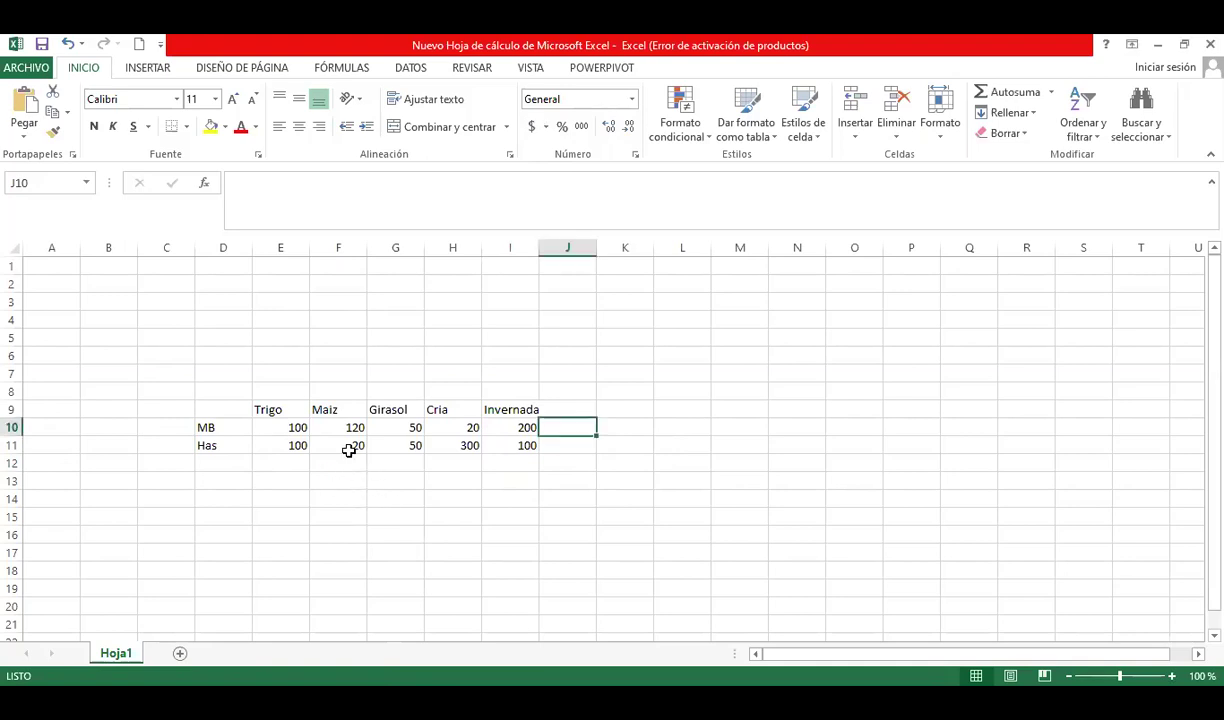
Step: Enter the label Margen Bruto Global in K10, outside the activity table
{"action": "left_click", "coordinate": [606, 424]}
{"action": "type", "text": "M"}
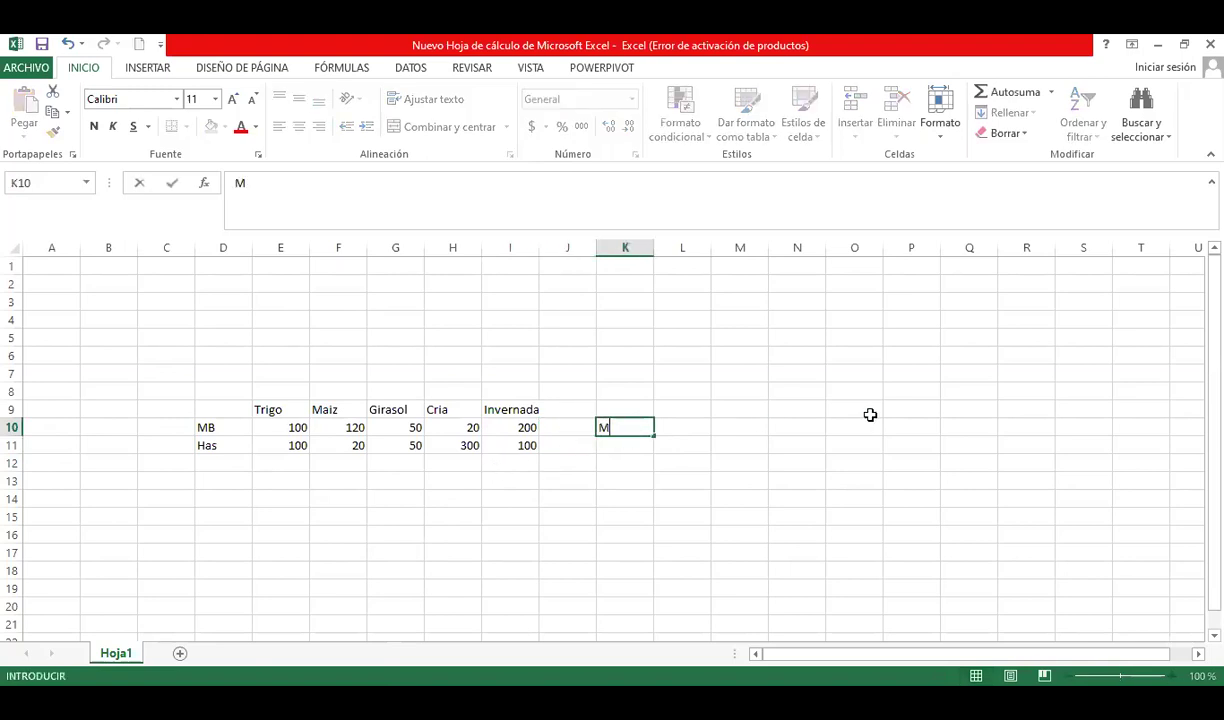
{"action": "type", "text": "argen Bruto Global"}
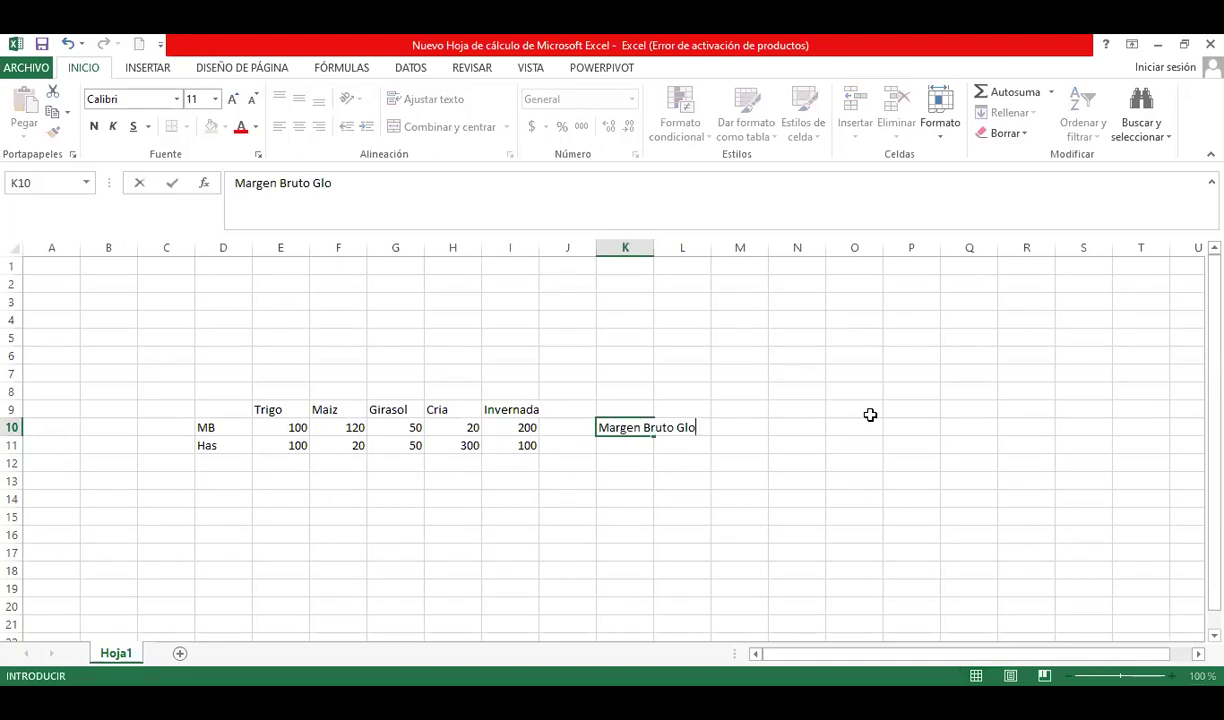
{"action": "key", "text": "Tab"}
{"action": "key", "text": "Tab"}
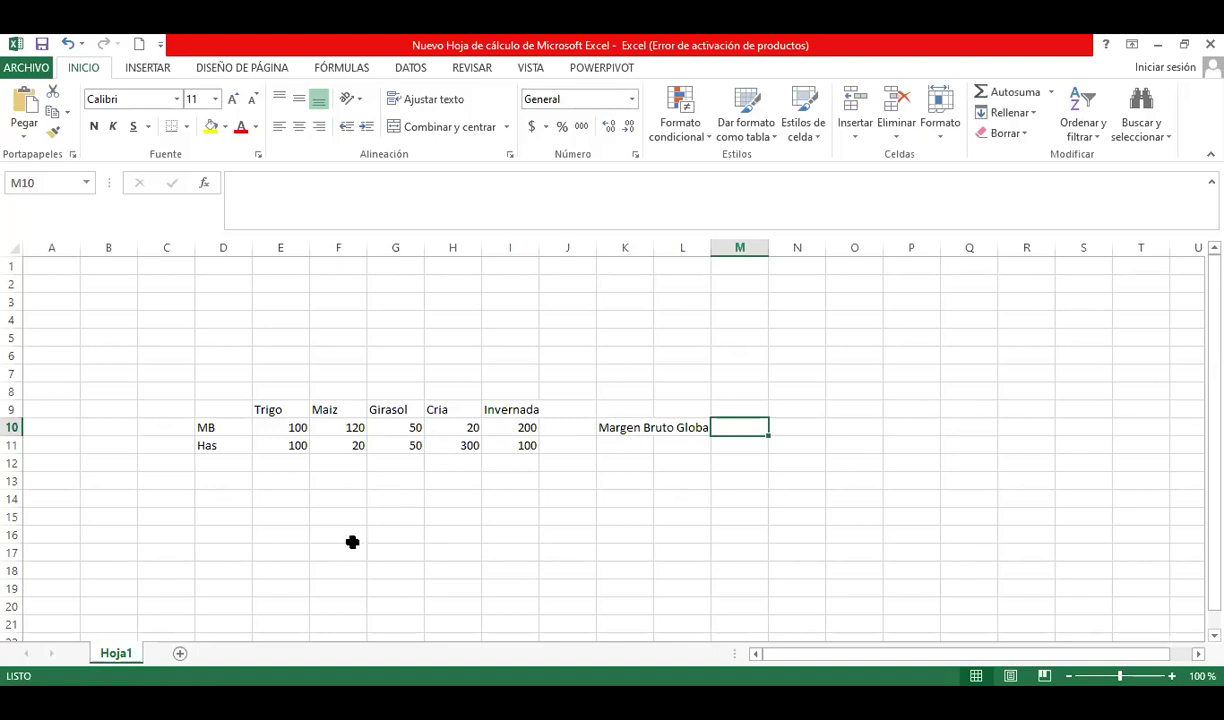
Step: Sum the five MB values in M10 with the formula +E10+F10+G10+H10+I10
{"action": "left_click", "coordinate": [273, 427]}
{"action": "left_click_drag", "start_coordinate": [273, 427], "coordinate": [503, 427]}
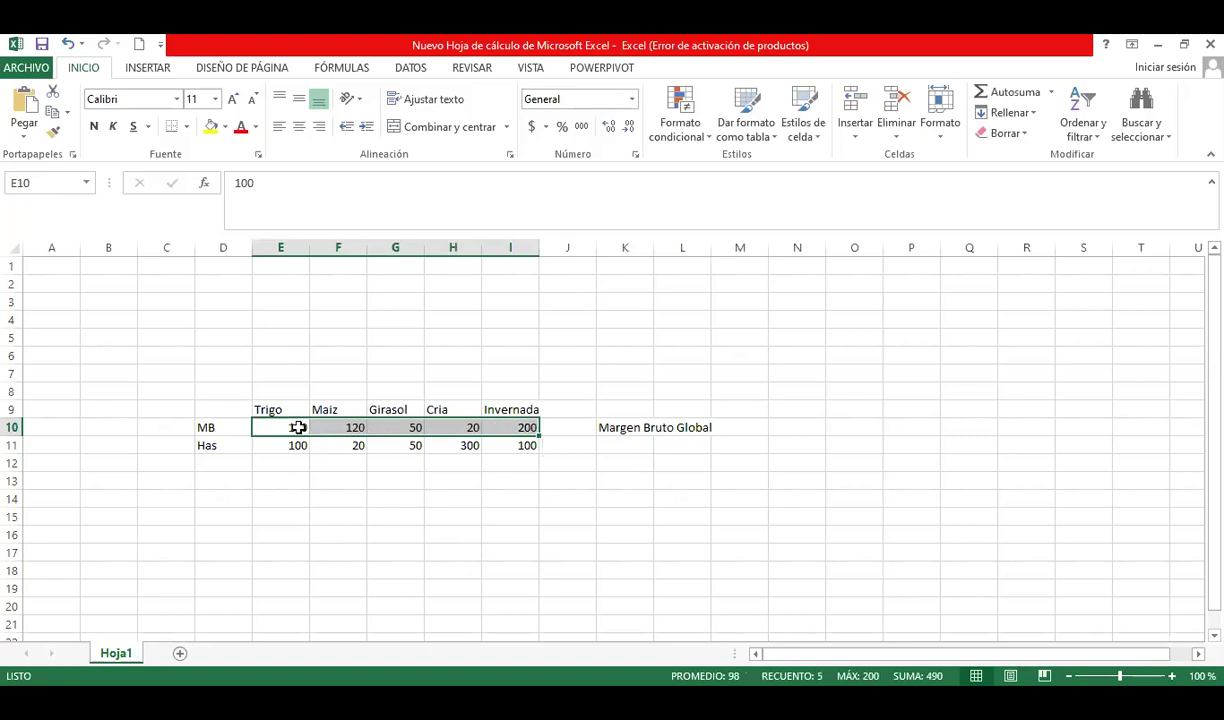
{"action": "left_click", "coordinate": [747, 426]}
{"action": "type", "text": "+"}
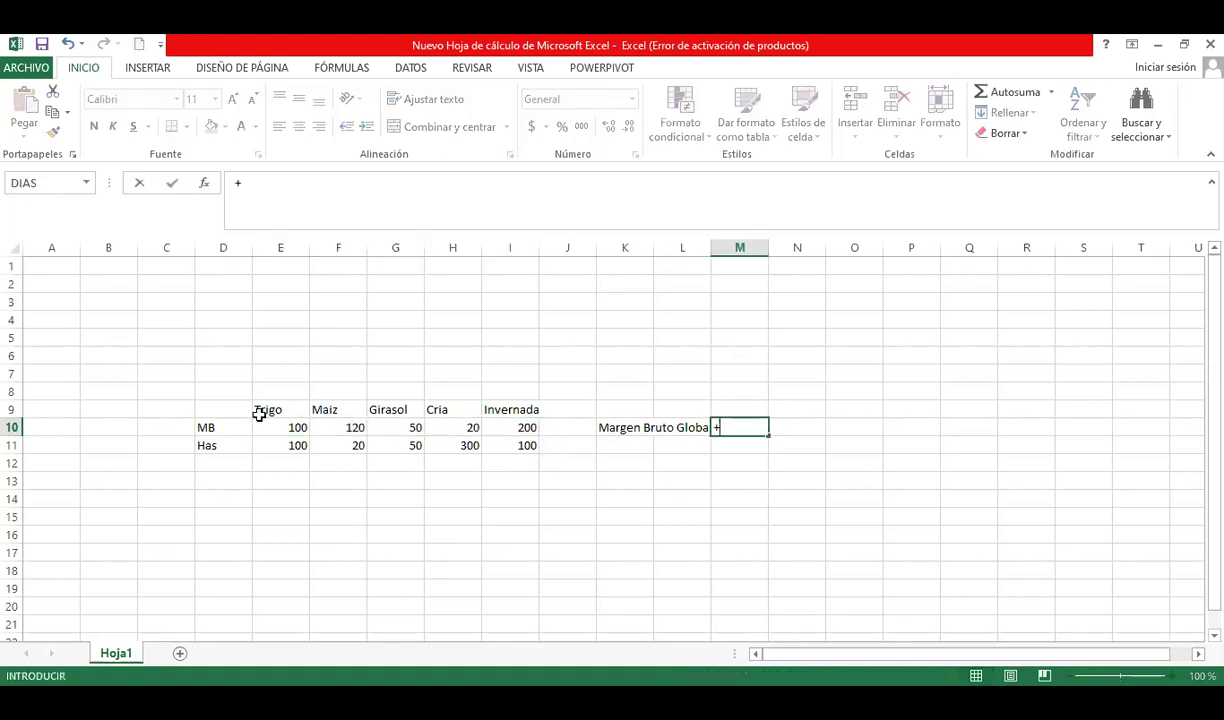
{"action": "left_click", "coordinate": [302, 428]}
{"action": "type", "text": "+"}
{"action": "left_click", "coordinate": [340, 427]}
{"action": "type", "text": "+"}
{"action": "left_click", "coordinate": [395, 427]}
{"action": "type", "text": "+"}
{"action": "left_click", "coordinate": [452, 427]}
{"action": "type", "text": "+"}
{"action": "left_click", "coordinate": [499, 428]}
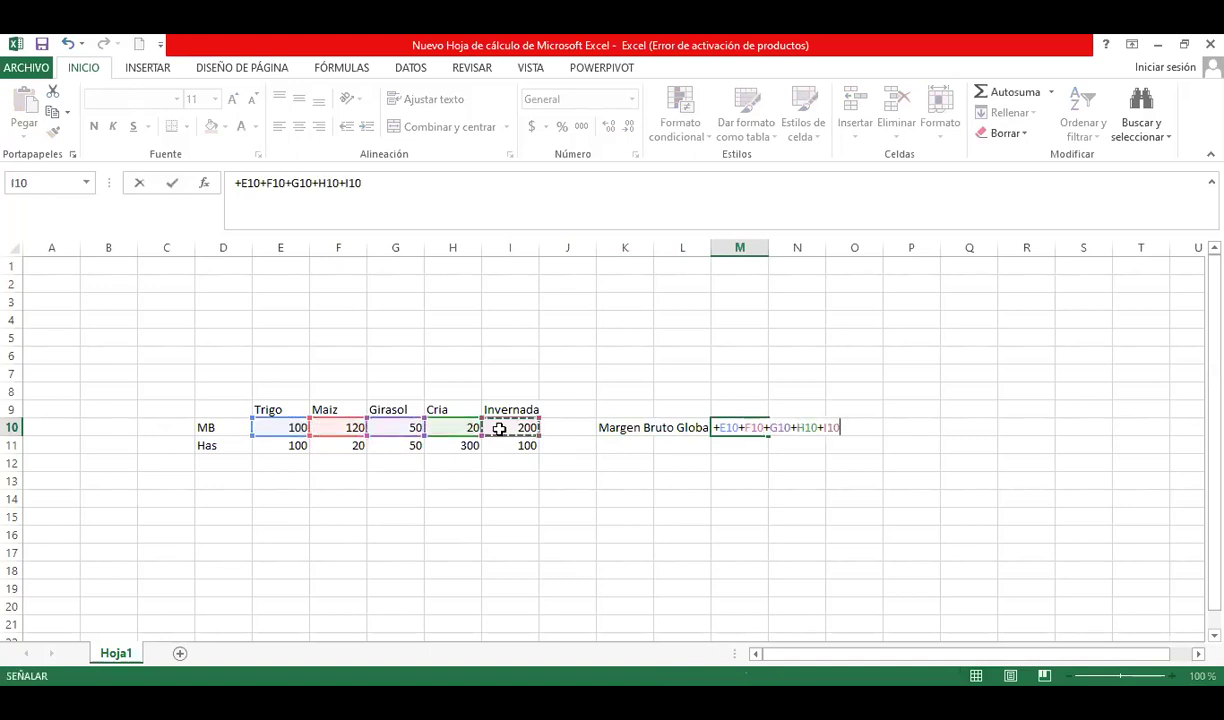
{"action": "key", "text": "Return"}
{"action": "left_click", "coordinate": [732, 427]}
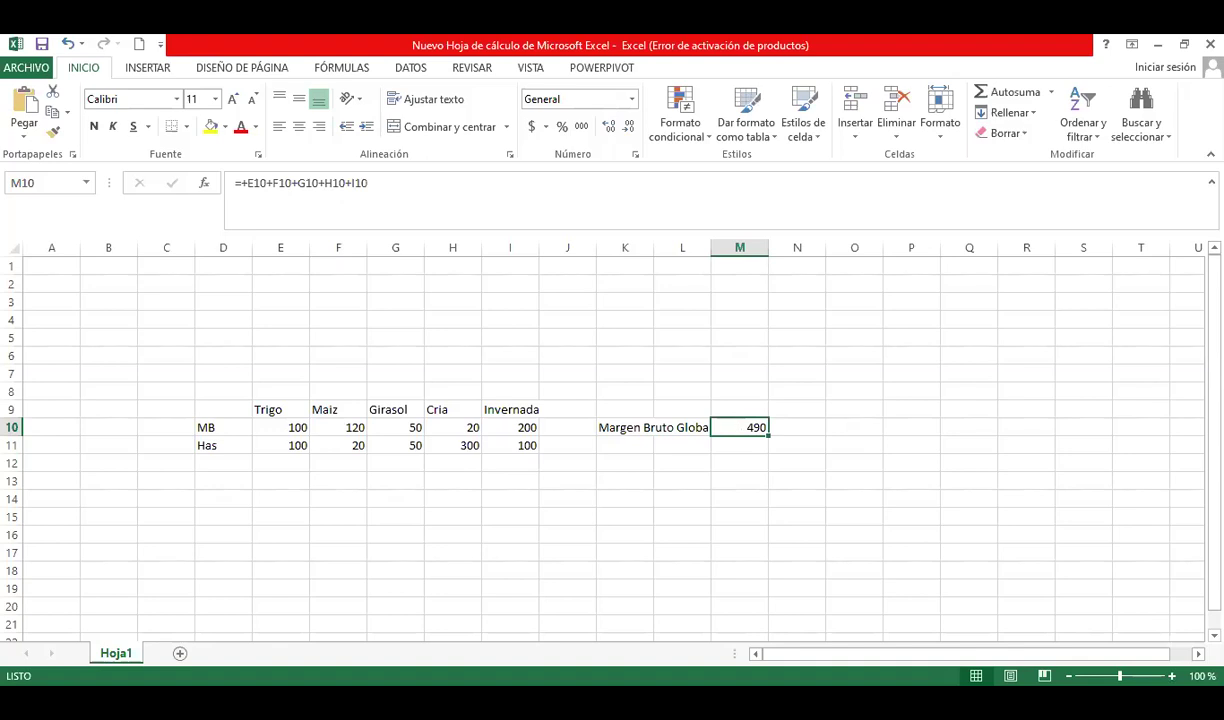
Step: Move the Margen Bruto Global label and its sum up one row to K9:M9
{"action": "left_click_drag", "start_coordinate": [622, 427], "coordinate": [724, 428]}
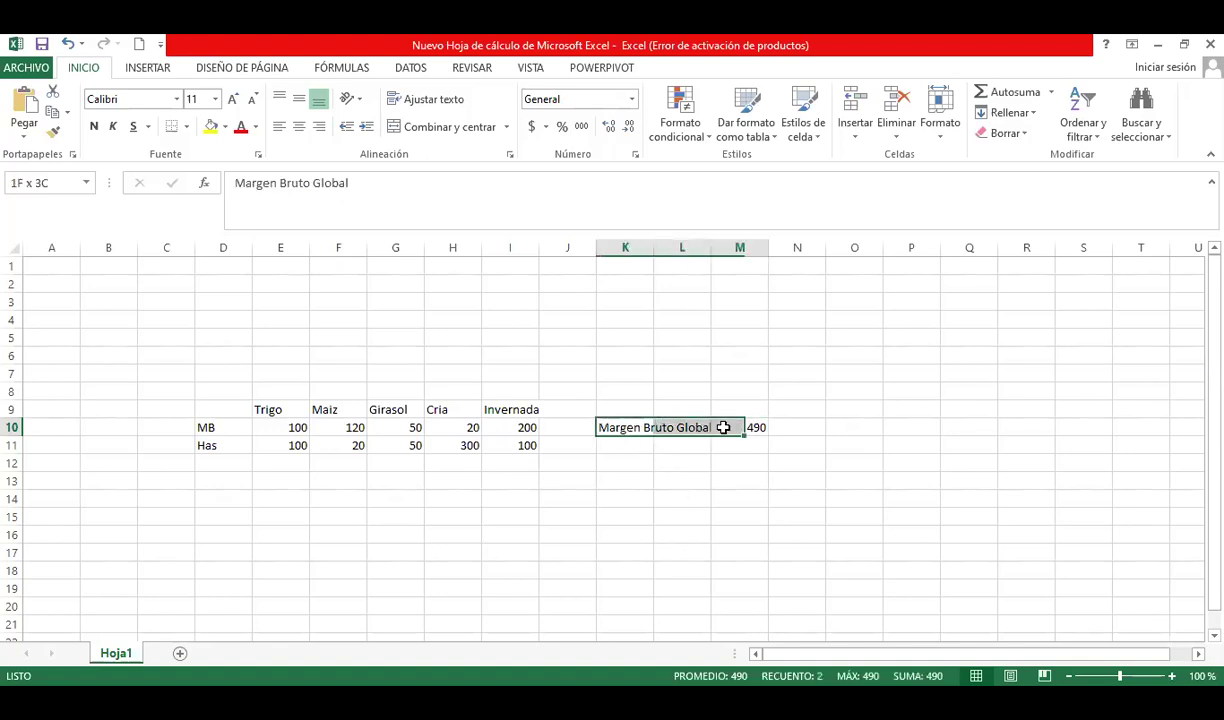
{"action": "left_click", "coordinate": [729, 420]}
{"action": "left_click_drag", "start_coordinate": [641, 428], "coordinate": [736, 400]}
{"action": "left_click", "coordinate": [712, 445]}
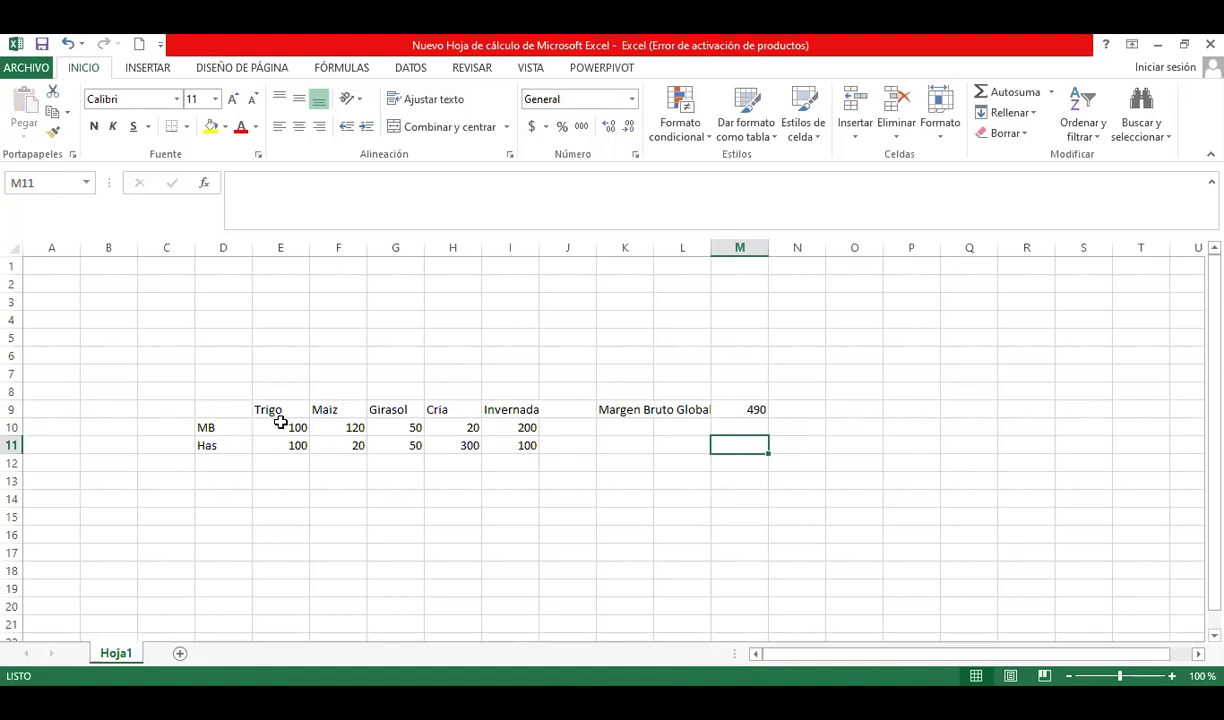
Step: Center the contents of columns E to I horizontally
{"action": "left_click", "coordinate": [281, 247]}
{"action": "left_click", "coordinate": [510, 247], "text": "shift"}
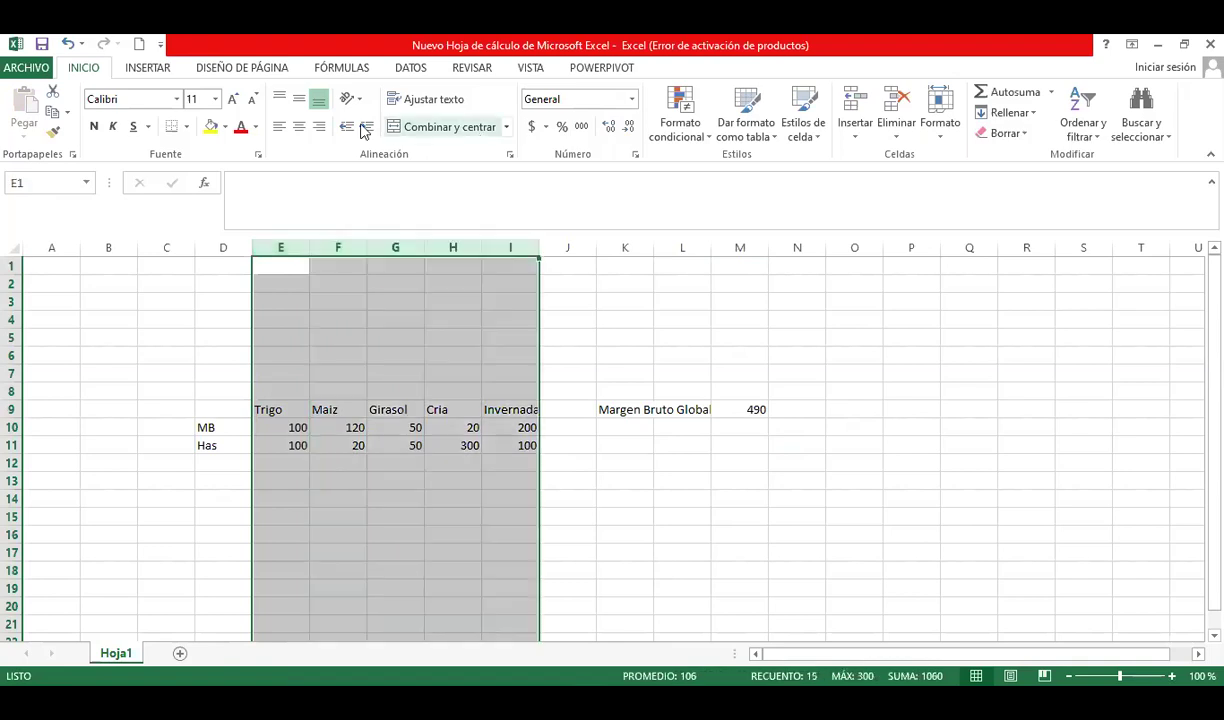
{"action": "left_click", "coordinate": [299, 126]}
Step: Enter the unit labels $/Ha in J10 and Has in J11 beside the MB and hectare rows
{"action": "left_click", "coordinate": [585, 426]}
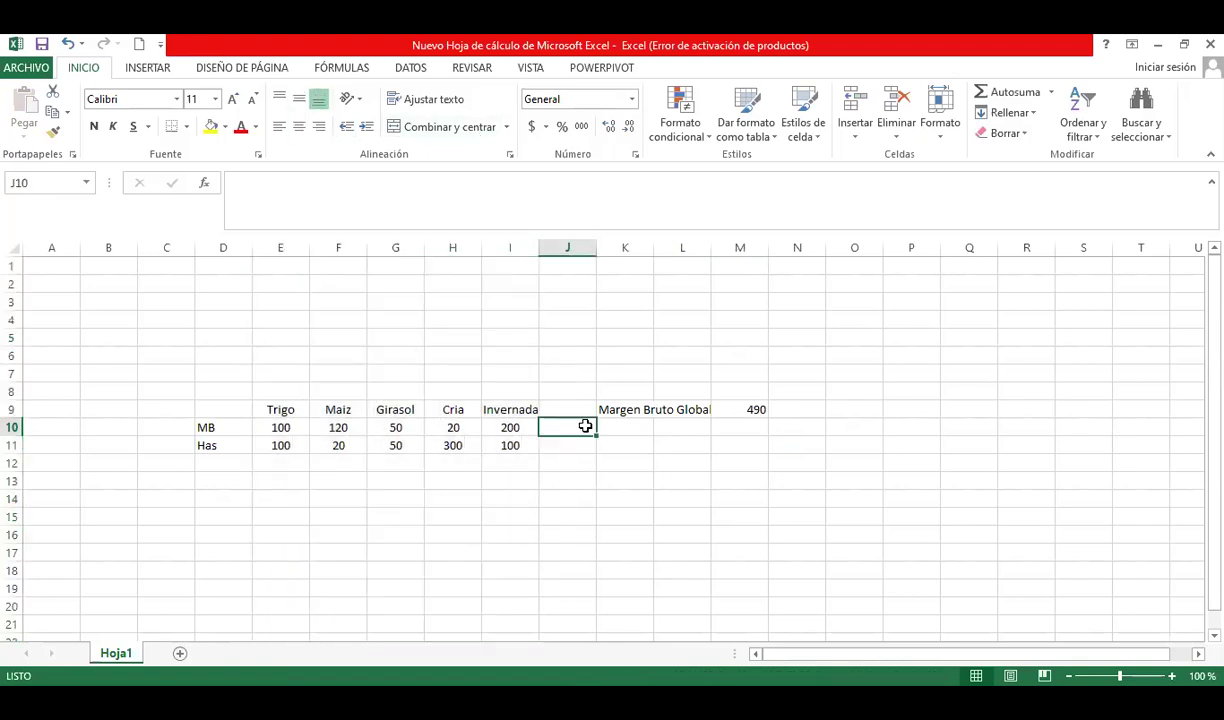
{"action": "type", "text": "$/Ha"}
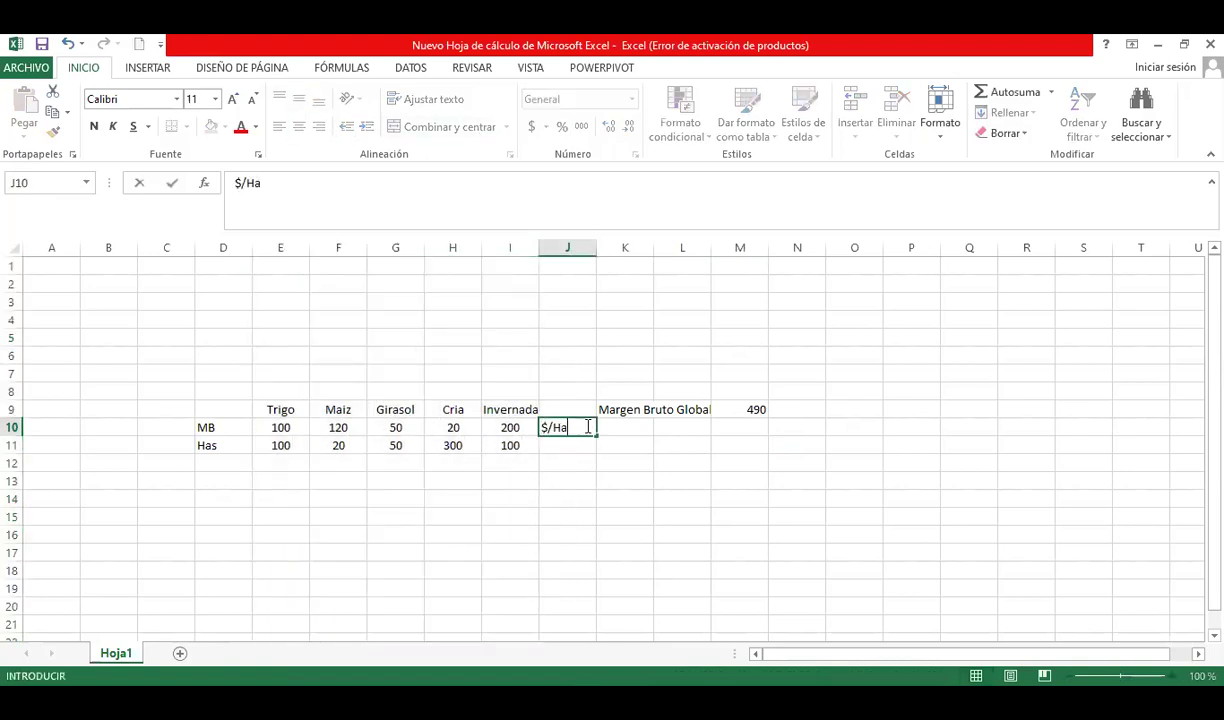
{"action": "key", "text": "Return"}
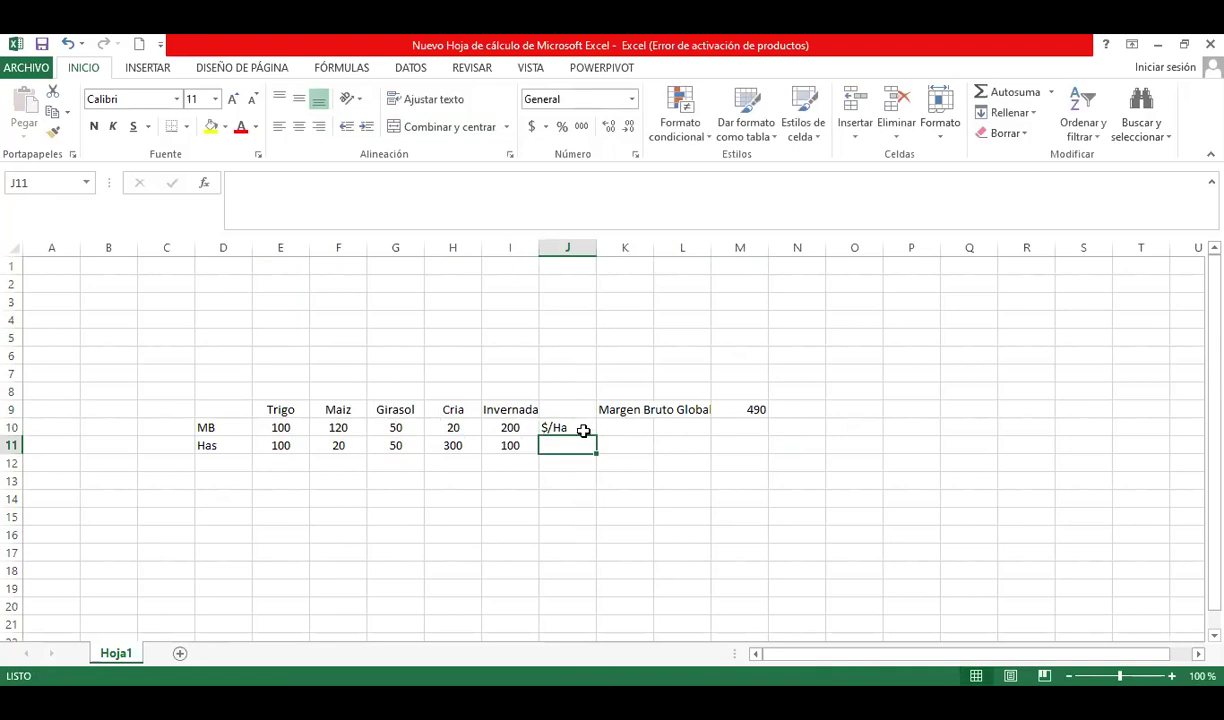
{"action": "type", "text": "Has"}
{"action": "key", "text": "Return"}
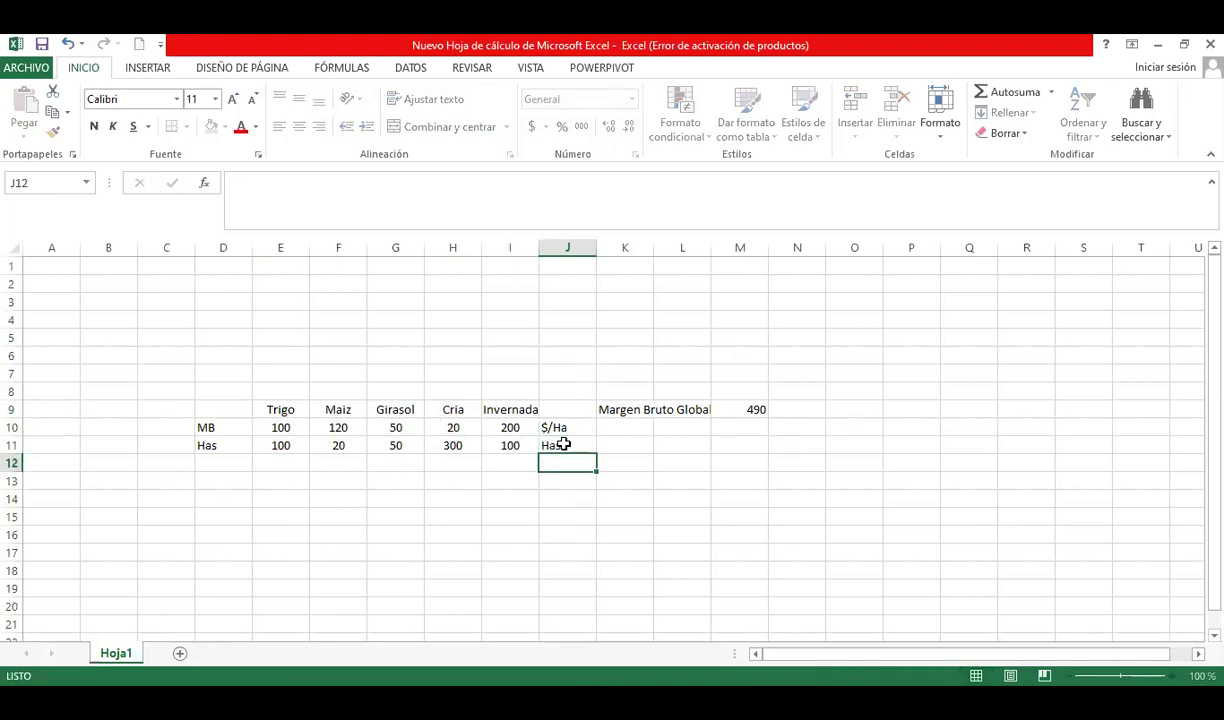
{"action": "left_click", "coordinate": [562, 445]}
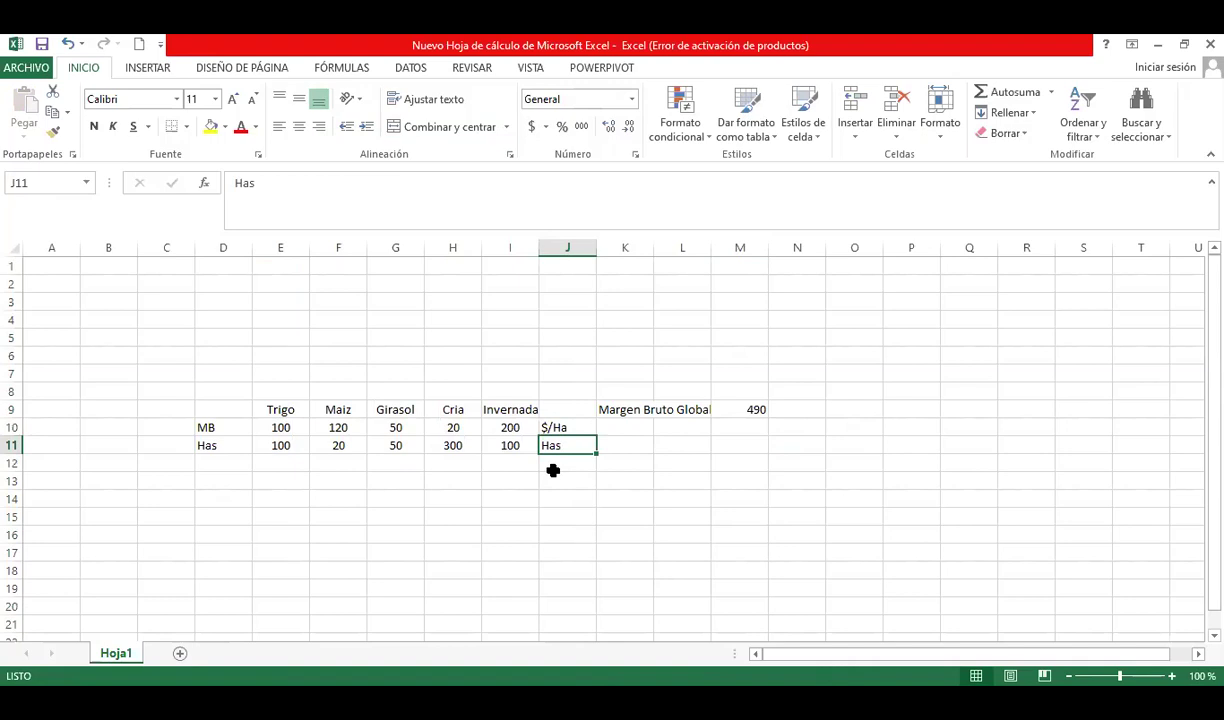
Step: Multiply MB by hectares for Trigo in E12 with +E10*E11 and fill the formula across to I12
{"action": "left_click", "coordinate": [276, 462]}
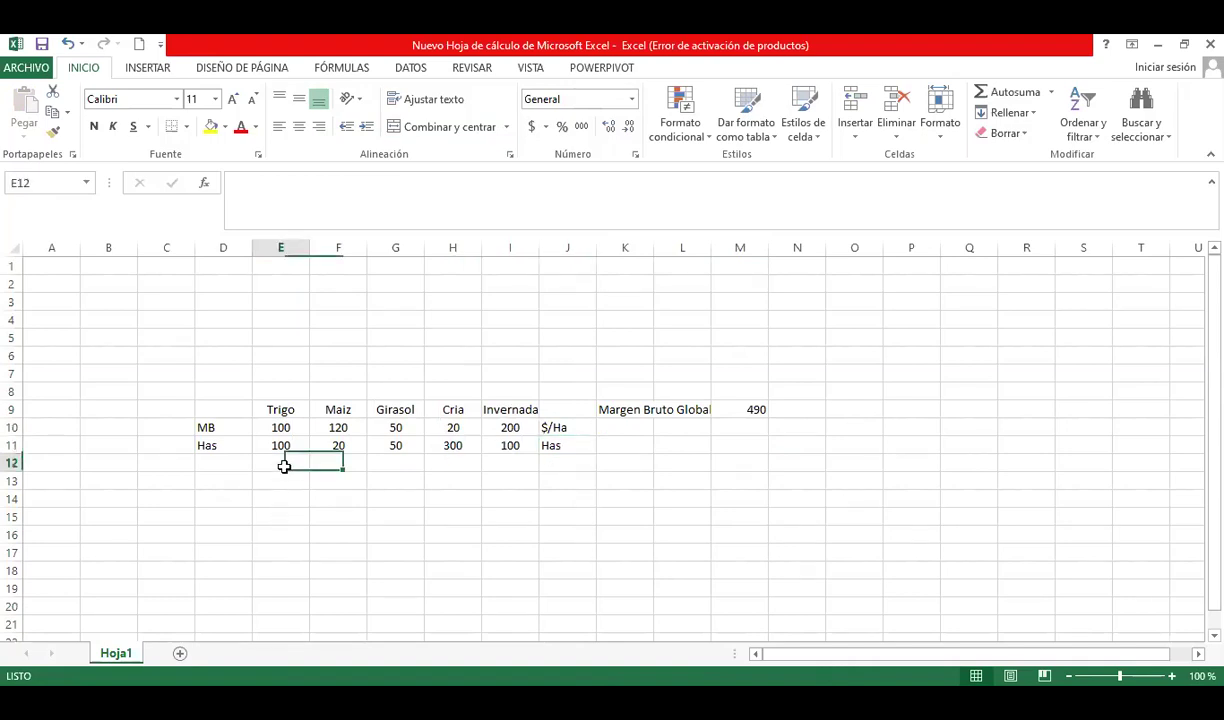
{"action": "type", "text": "+"}
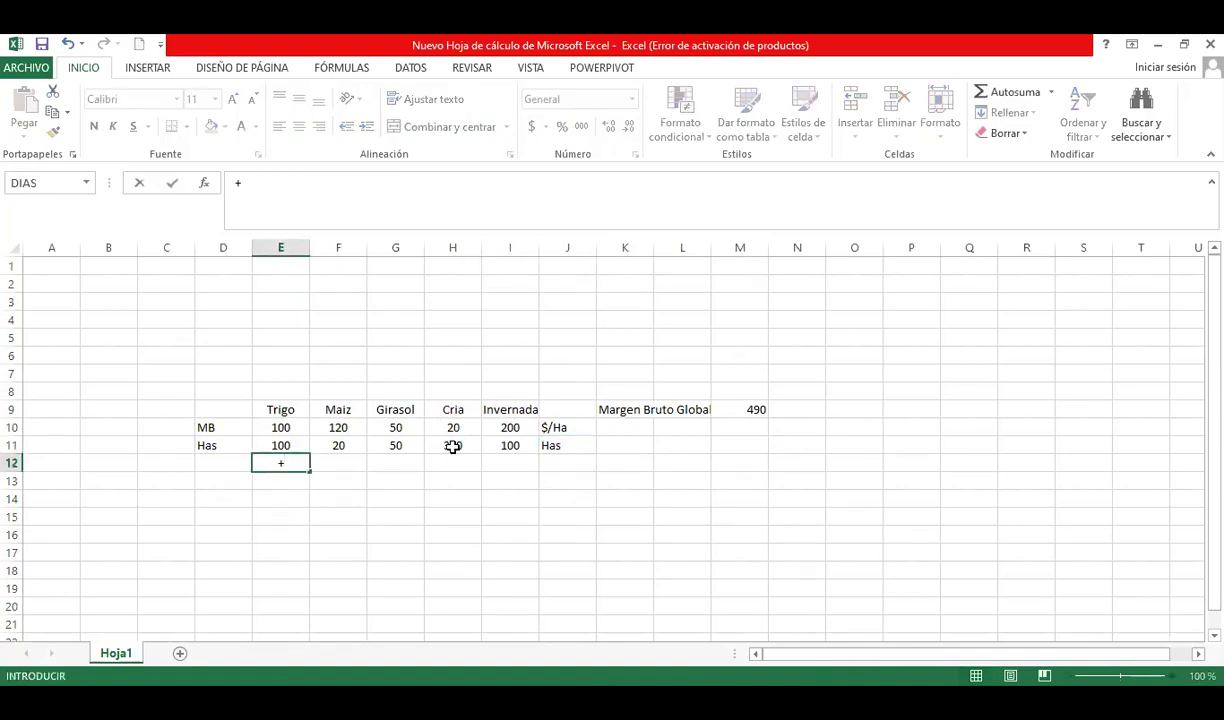
{"action": "left_click", "coordinate": [300, 428]}
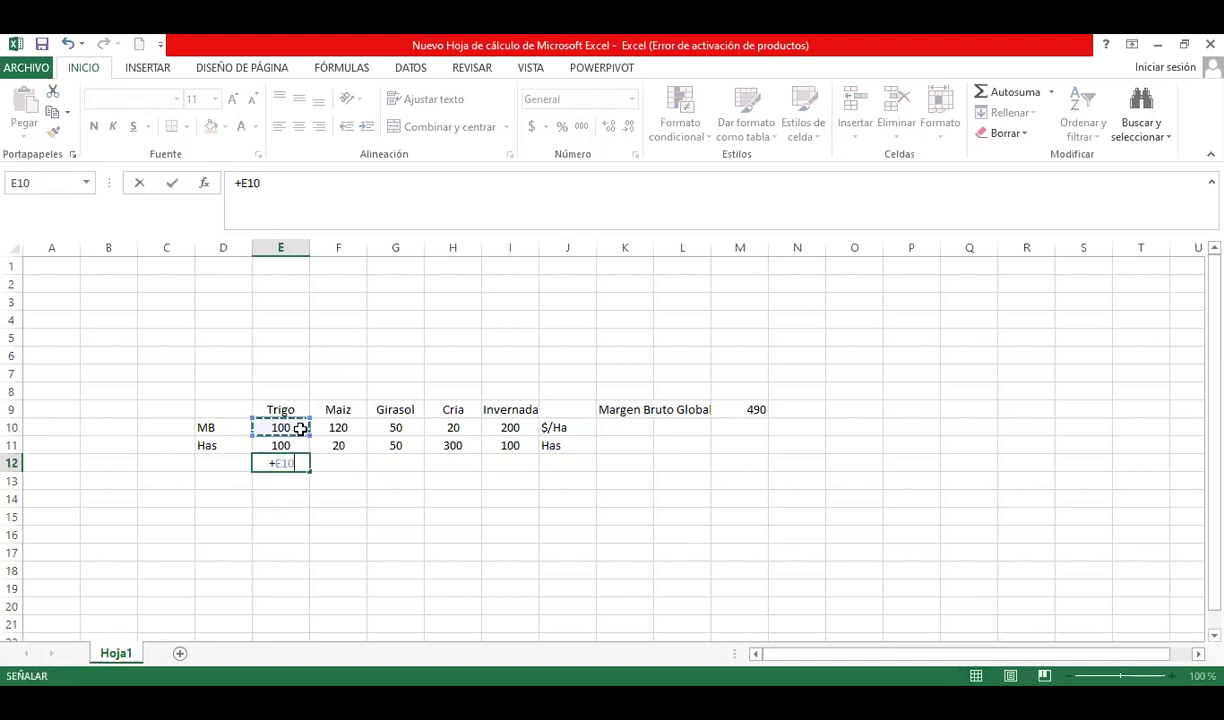
{"action": "type", "text": "*"}
{"action": "left_click", "coordinate": [291, 442]}
{"action": "key", "text": "Return"}
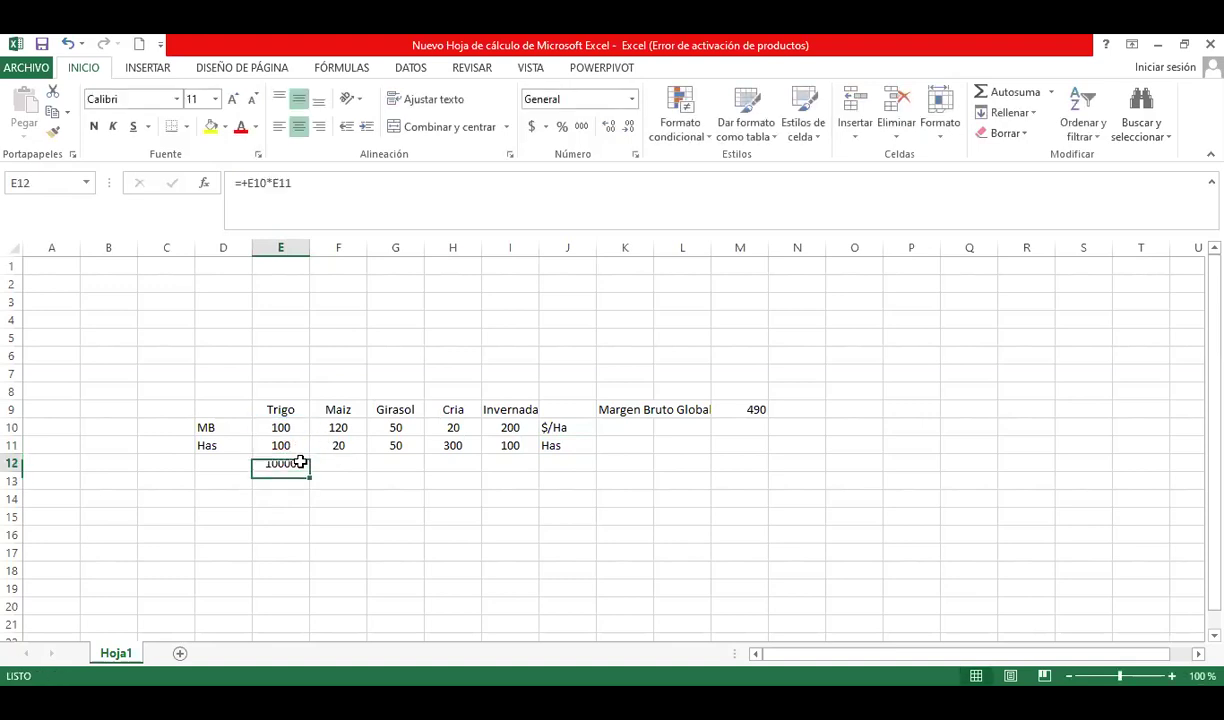
{"action": "left_click", "coordinate": [308, 477]}
{"action": "left_click", "coordinate": [300, 464]}
{"action": "left_click_drag", "start_coordinate": [309, 471], "coordinate": [505, 470]}
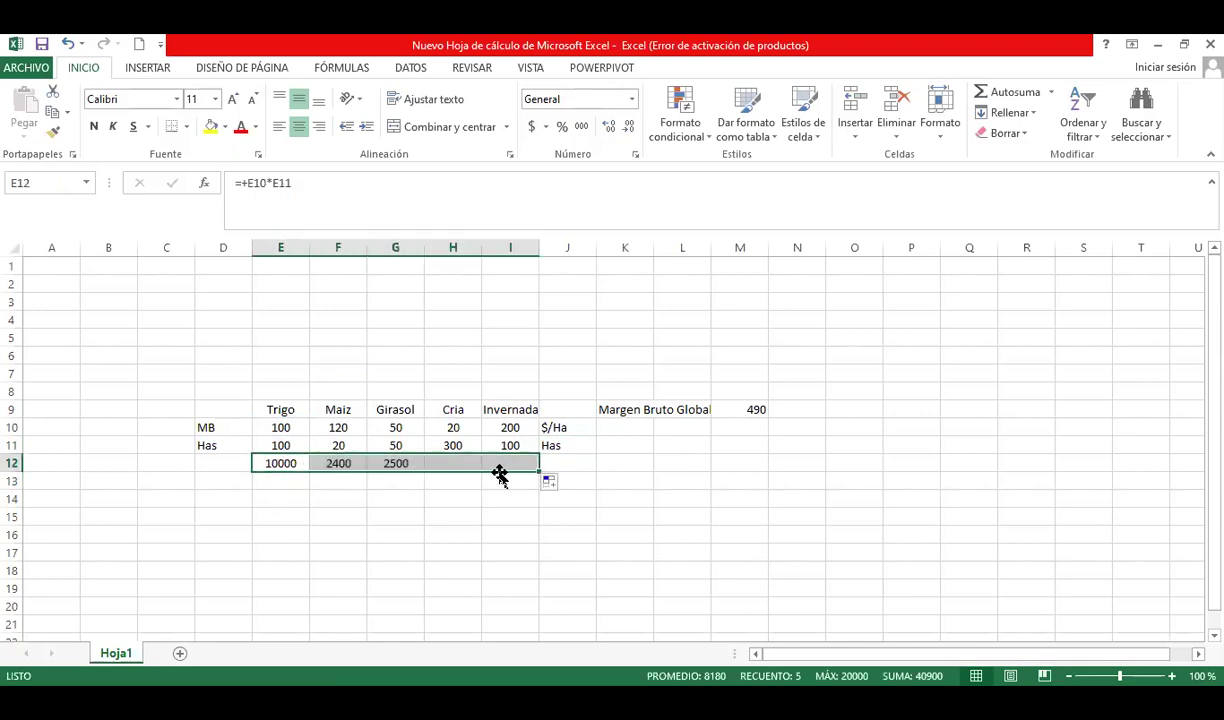
{"action": "left_click", "coordinate": [283, 426]}
{"action": "left_click", "coordinate": [286, 440]}
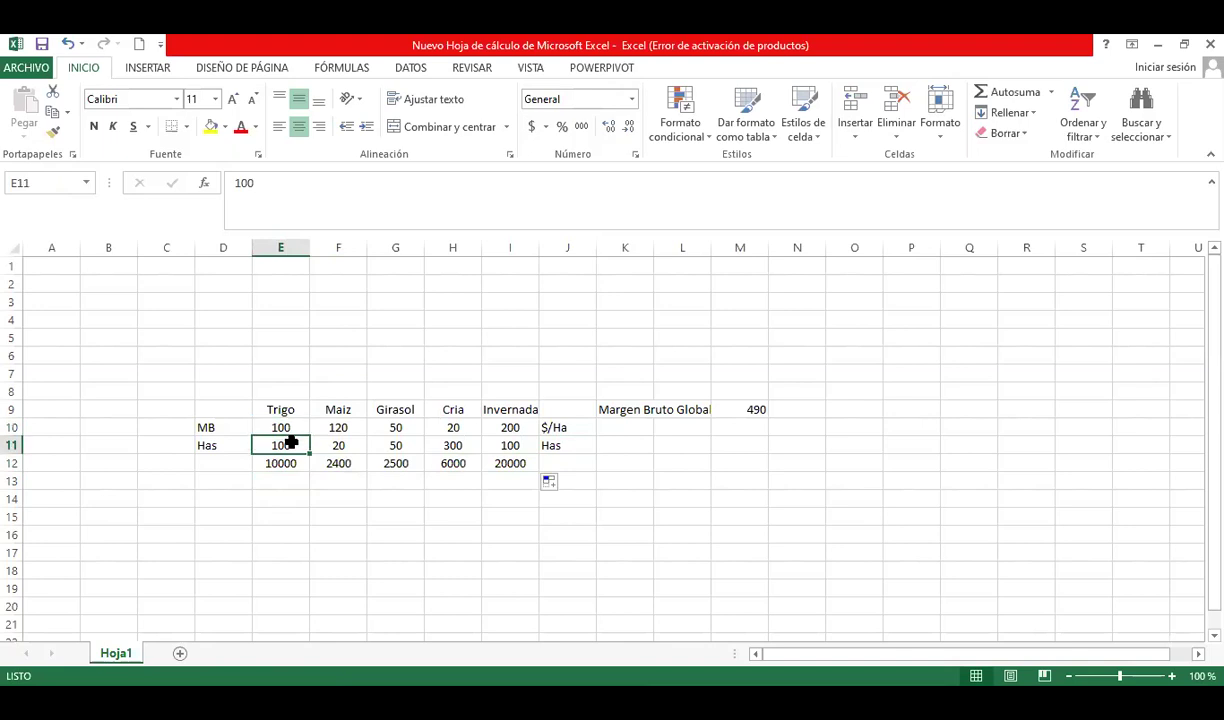
Step: Total the activity margins E12:I12 in J12 with the SUMA function
{"action": "left_click", "coordinate": [560, 462]}
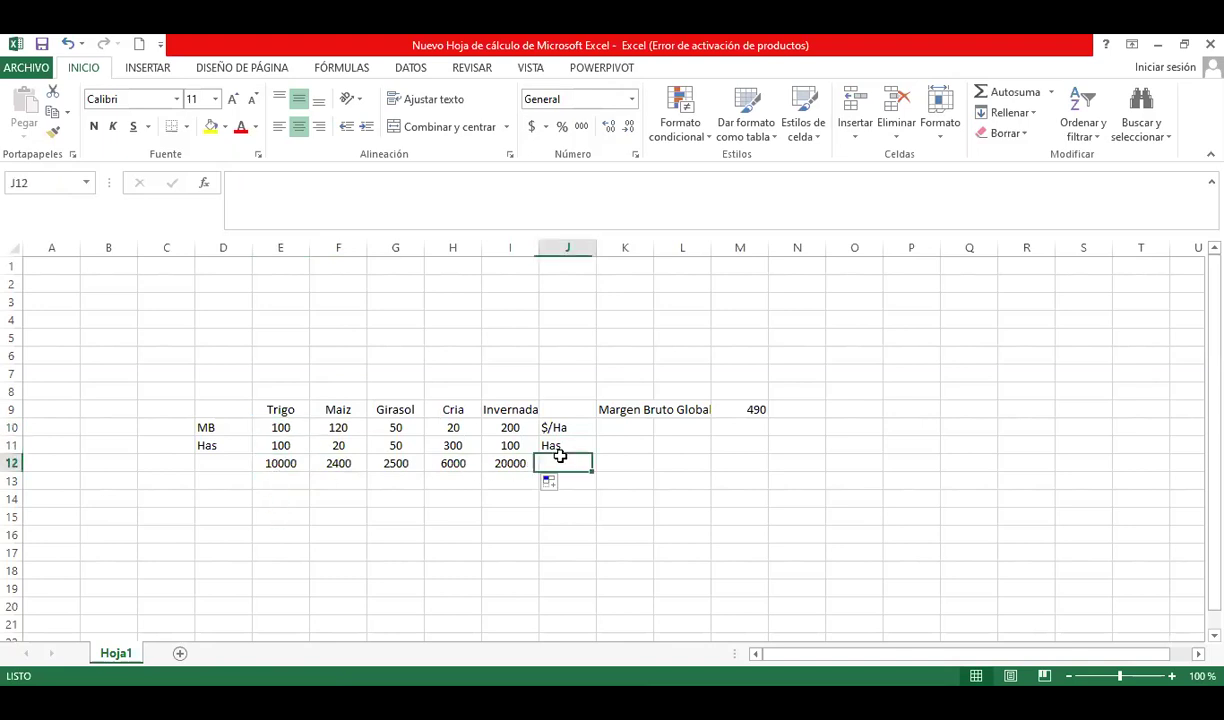
{"action": "type", "text": "+suma("}
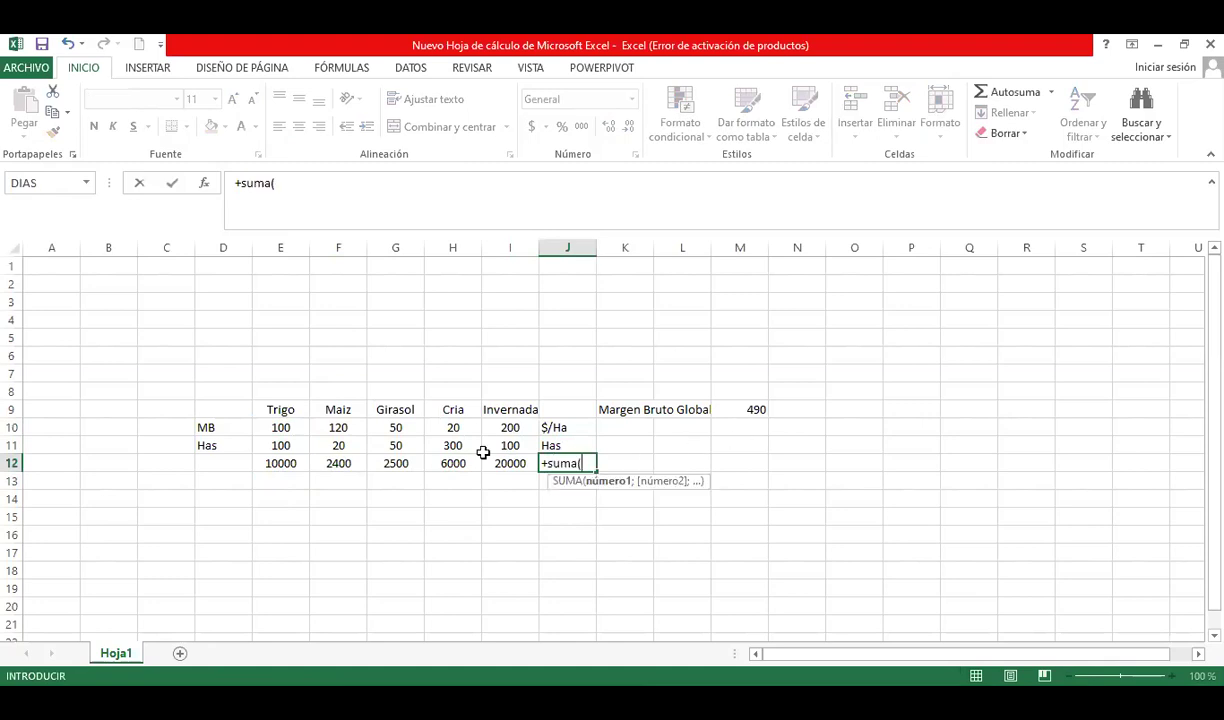
{"action": "left_click", "coordinate": [305, 463]}
{"action": "left_click_drag", "start_coordinate": [305, 463], "coordinate": [478, 463]}
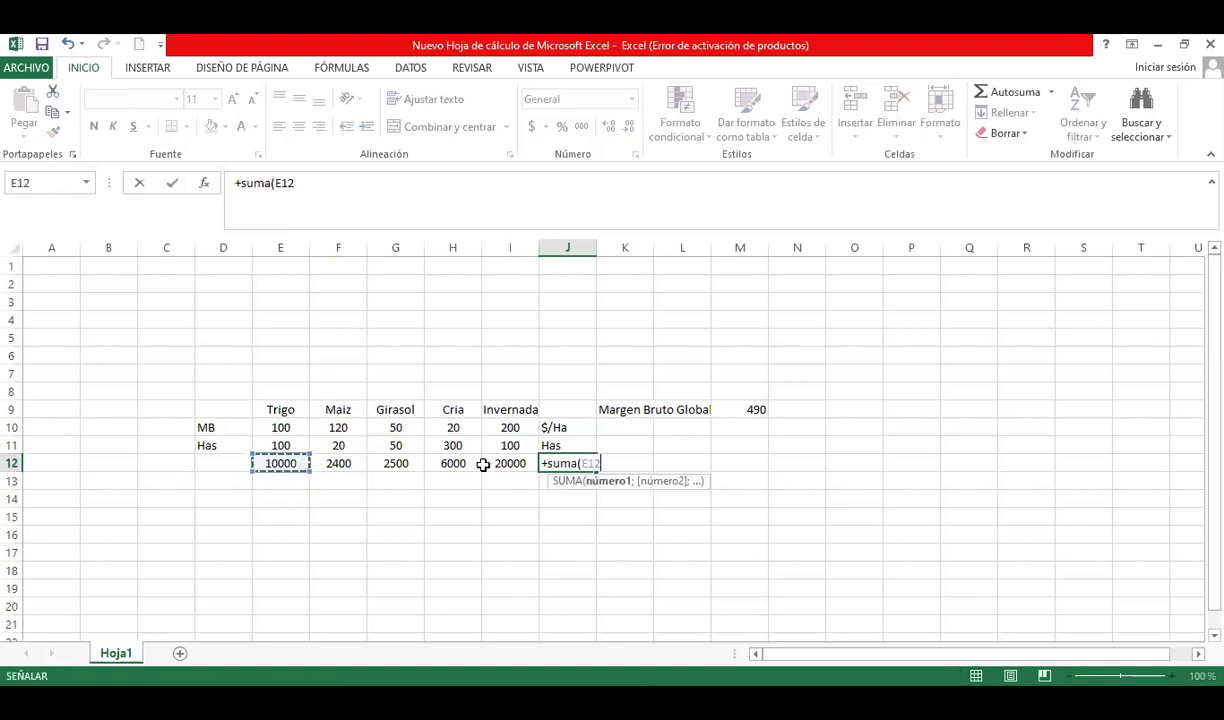
{"action": "key", "text": "Return"}
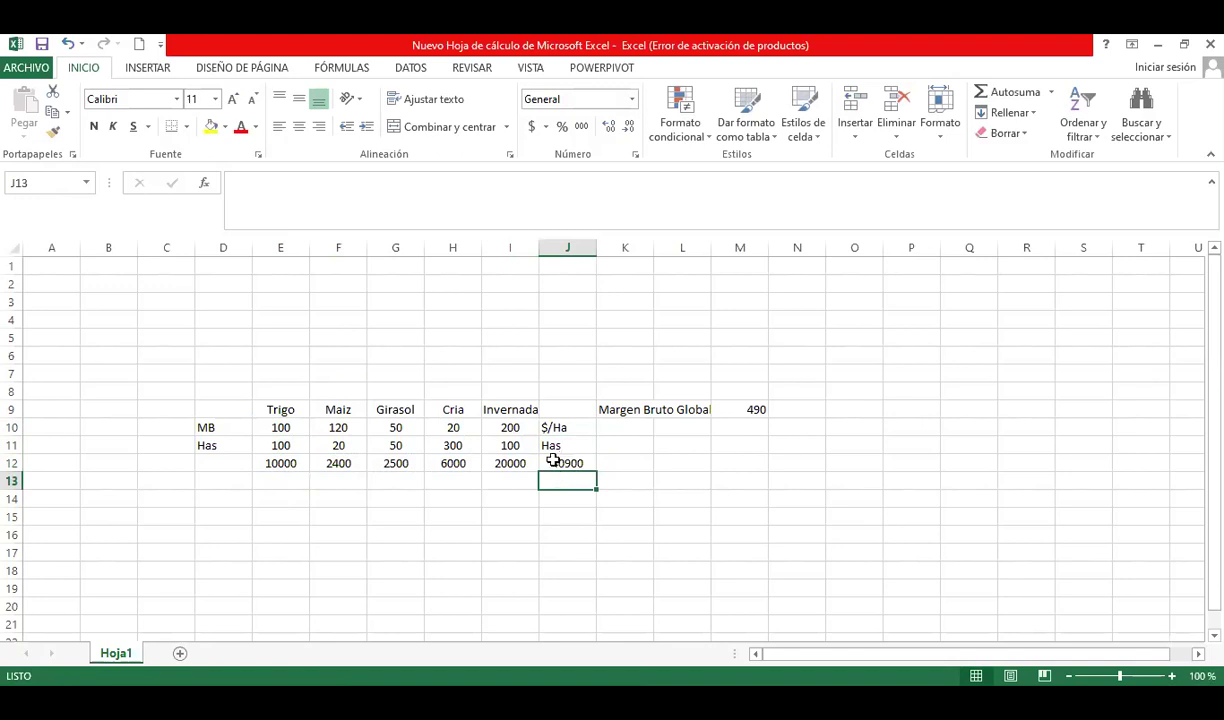
Step: Total the hectares E11:I11 in J13 with the SUMA function
{"action": "type", "text": "+"}
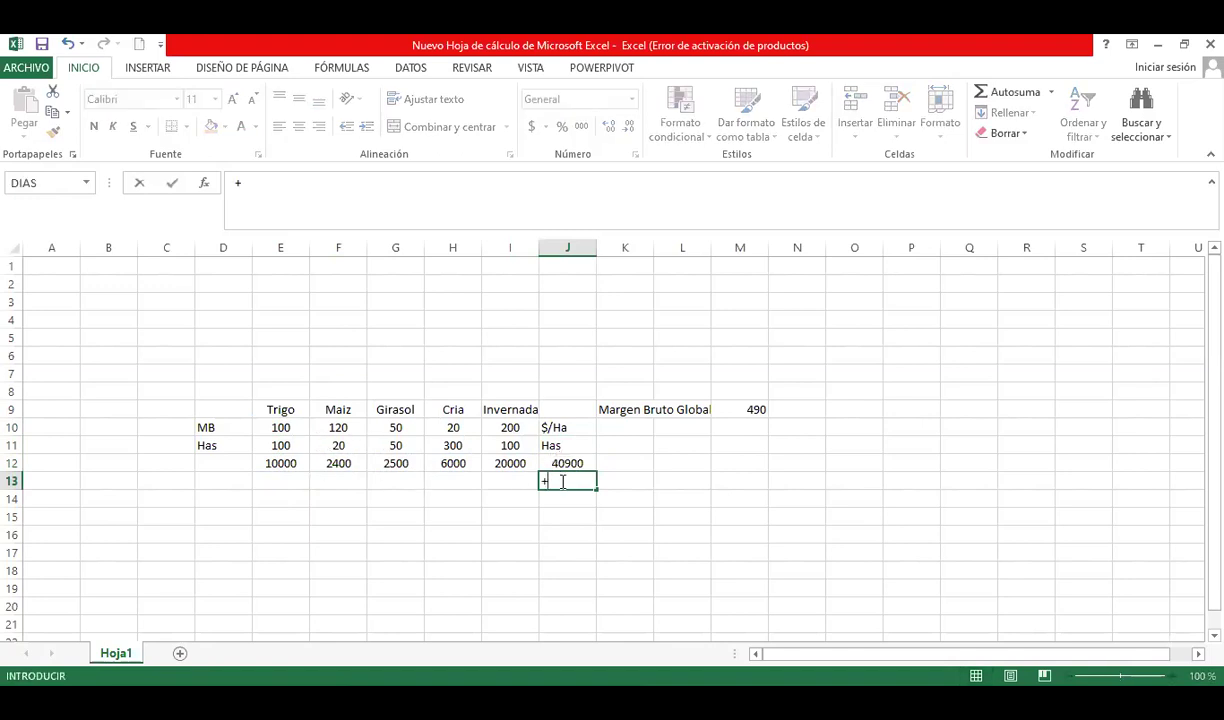
{"action": "type", "text": "suma("}
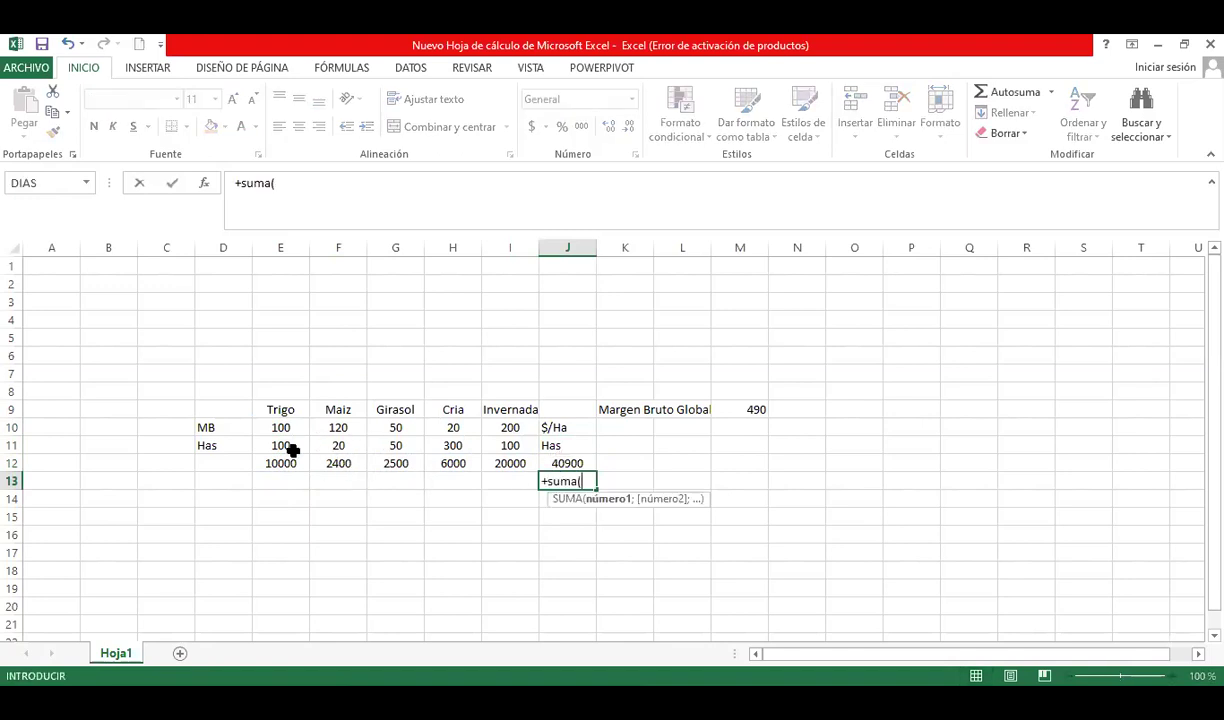
{"action": "left_click", "coordinate": [303, 445]}
{"action": "left_click_drag", "start_coordinate": [303, 445], "coordinate": [510, 445]}
{"action": "key", "text": "Return"}
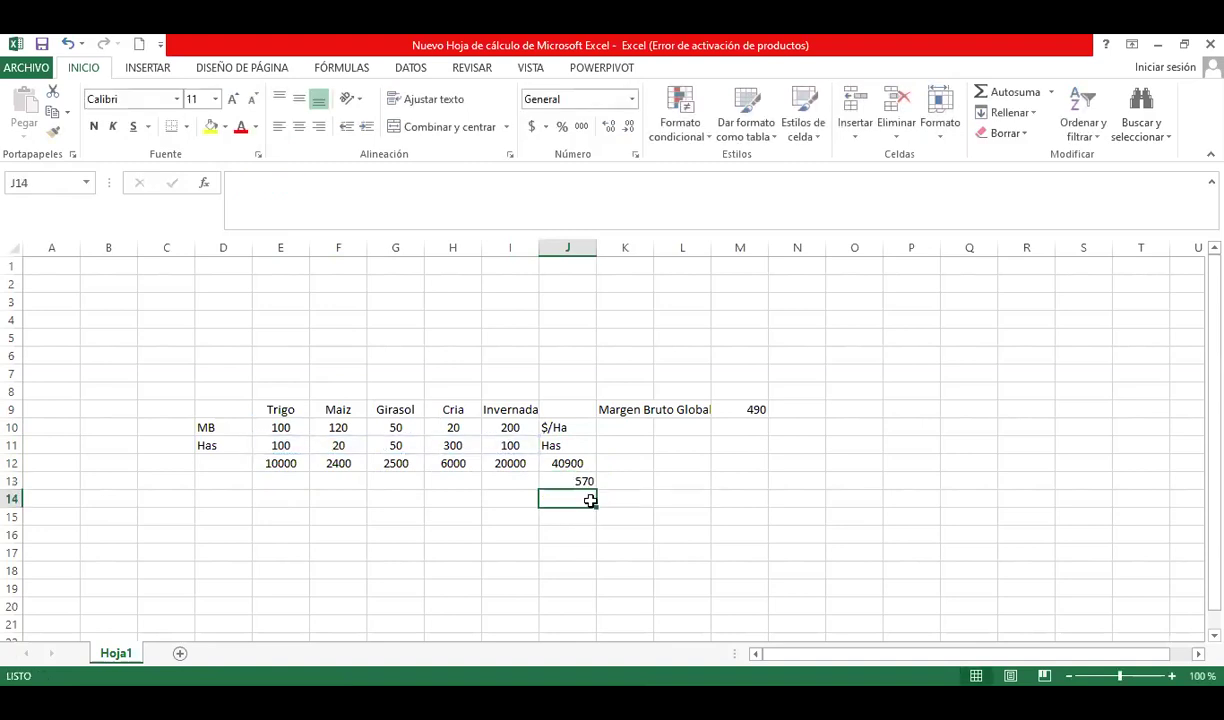
Step: Divide the total margin by the total hectares in M10 with the formula +J12/J13
{"action": "left_click", "coordinate": [757, 432]}
{"action": "type", "text": "+"}
{"action": "left_click", "coordinate": [582, 462]}
{"action": "type", "text": "/"}
{"action": "left_click", "coordinate": [576, 481]}
{"action": "key", "text": "Return"}
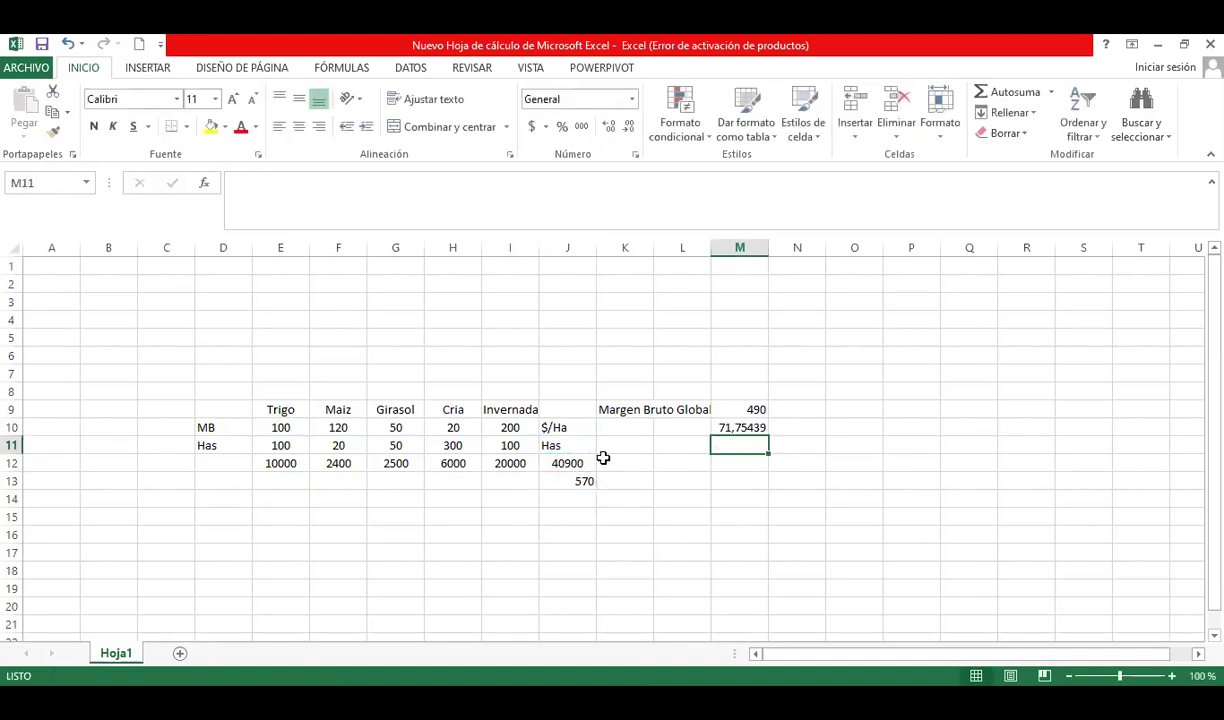
Step: Show the weighted margin in M10 without decimals and widen column L beside the Margen Bruto Global label
{"action": "left_click", "coordinate": [752, 428]}
{"action": "left_click", "coordinate": [629, 126]}
{"action": "left_click", "coordinate": [629, 126]}
{"action": "left_click", "coordinate": [629, 126]}
{"action": "left_click", "coordinate": [629, 126]}
{"action": "left_click", "coordinate": [629, 126]}
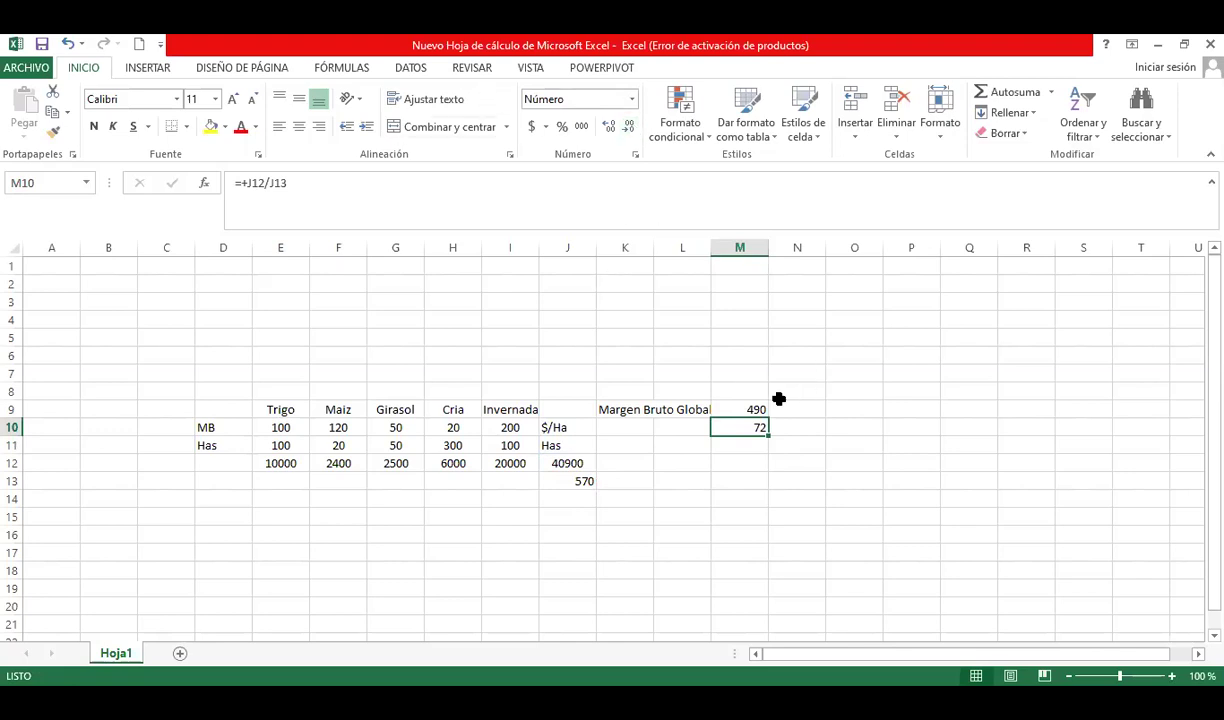
{"action": "left_click", "coordinate": [697, 410]}
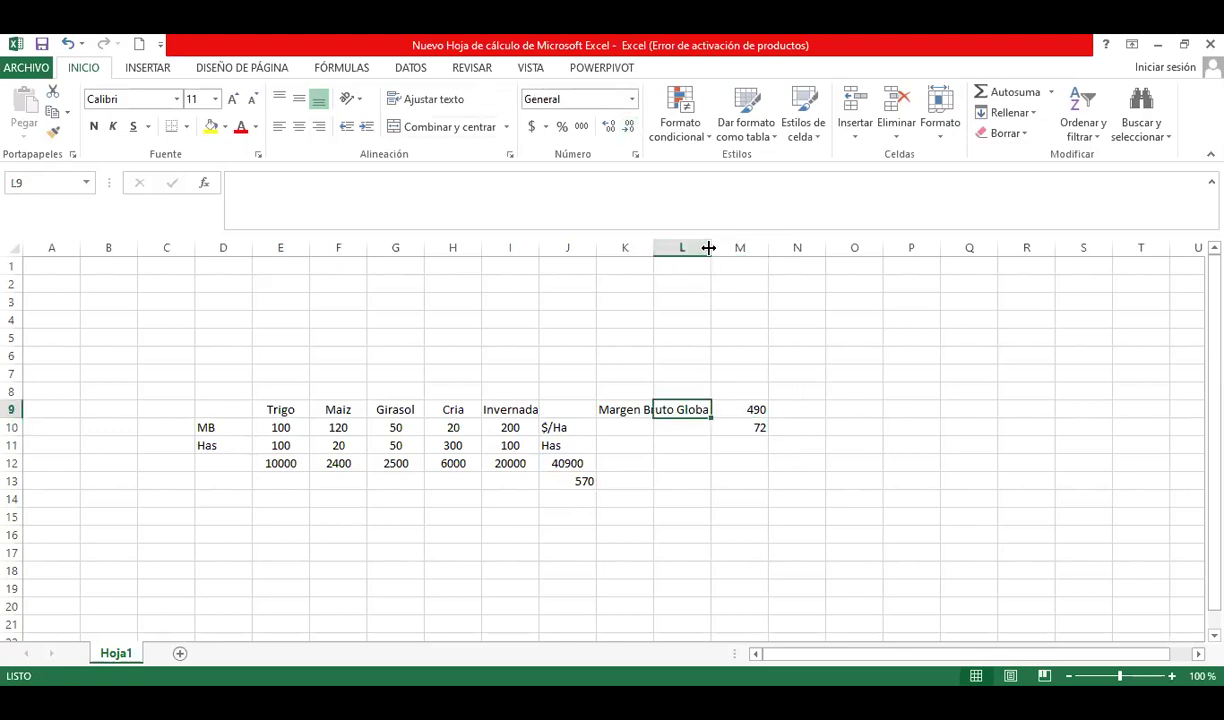
{"action": "left_click_drag", "start_coordinate": [708, 248], "coordinate": [759, 252]}
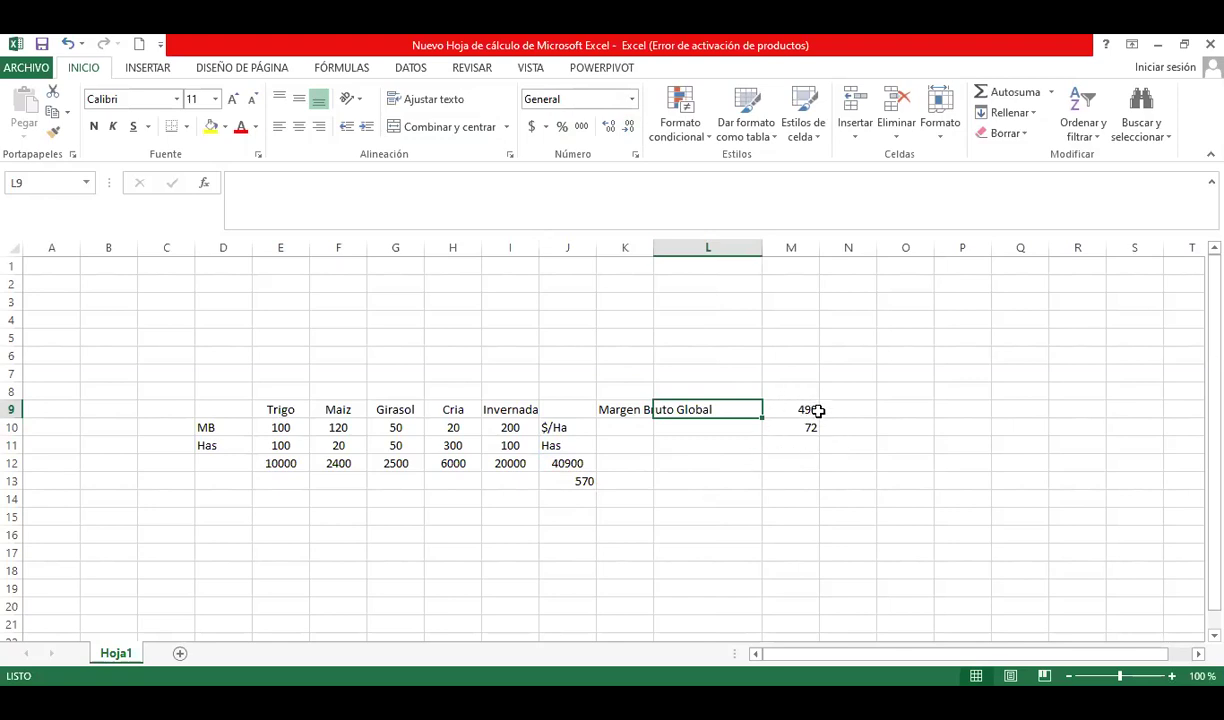
Step: Compare the formulas in M10 and M9 with the MB values in E10:I10
{"action": "left_click", "coordinate": [786, 432]}
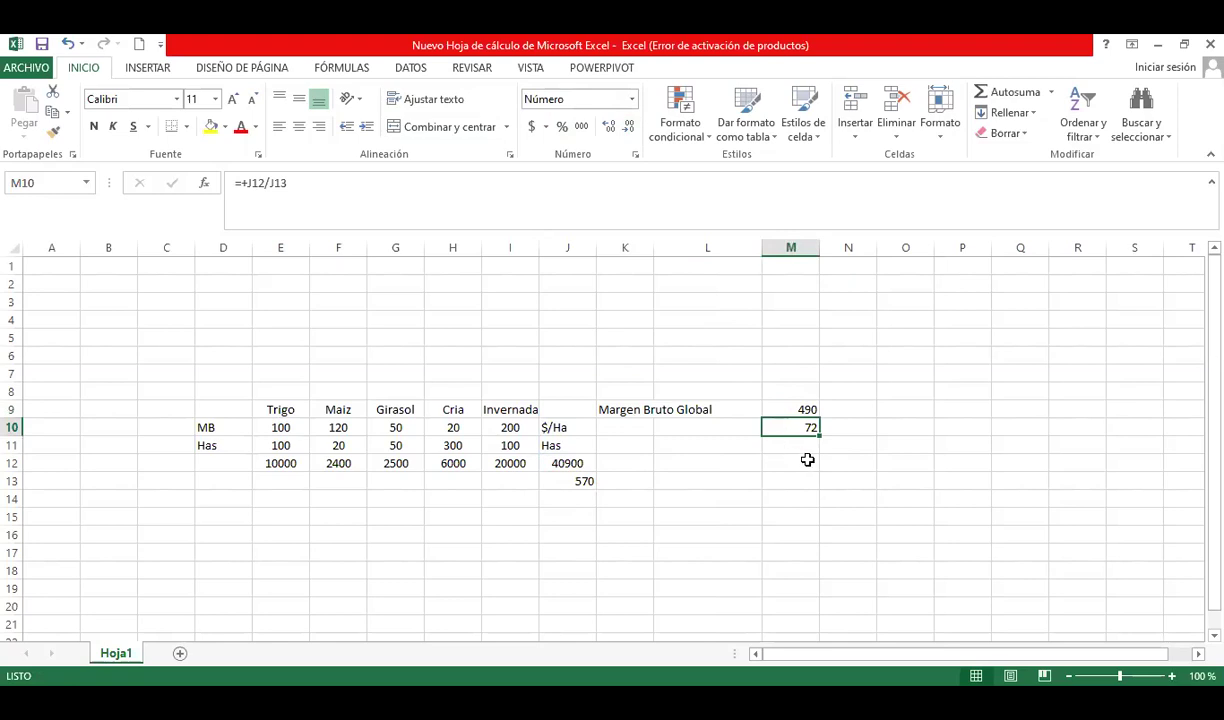
{"action": "left_click", "coordinate": [776, 408]}
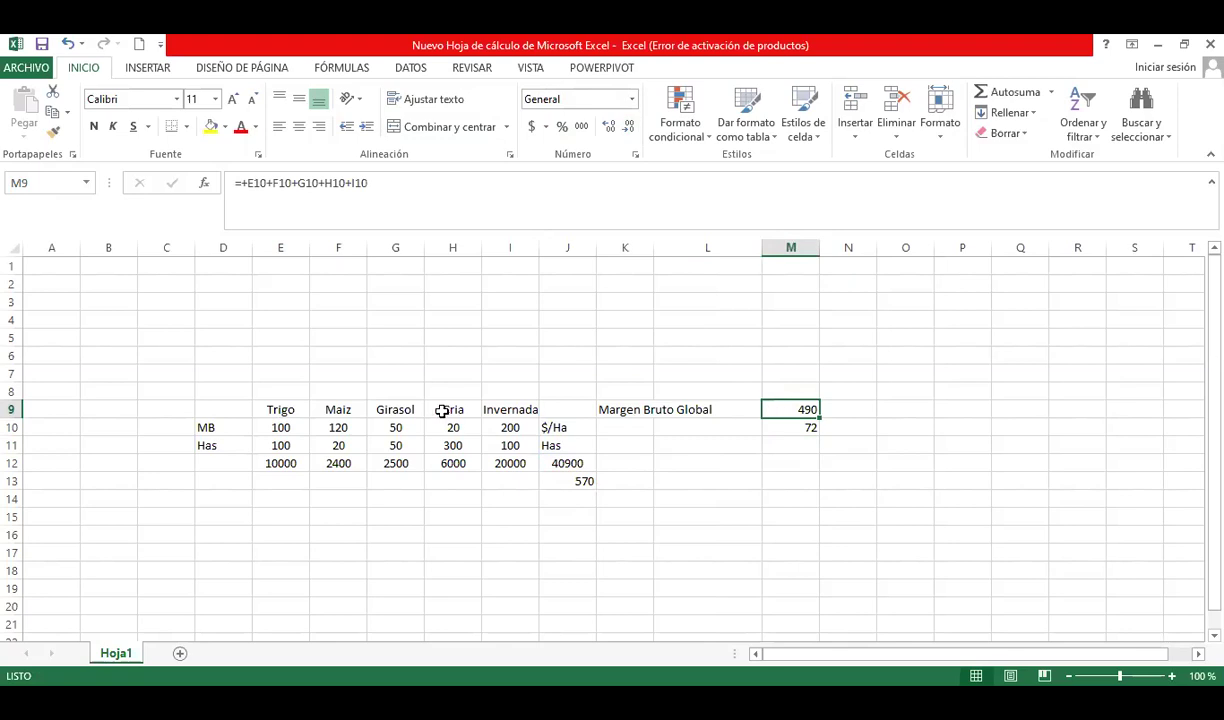
{"action": "left_click", "coordinate": [281, 427]}
{"action": "left_click_drag", "start_coordinate": [281, 427], "coordinate": [521, 425]}
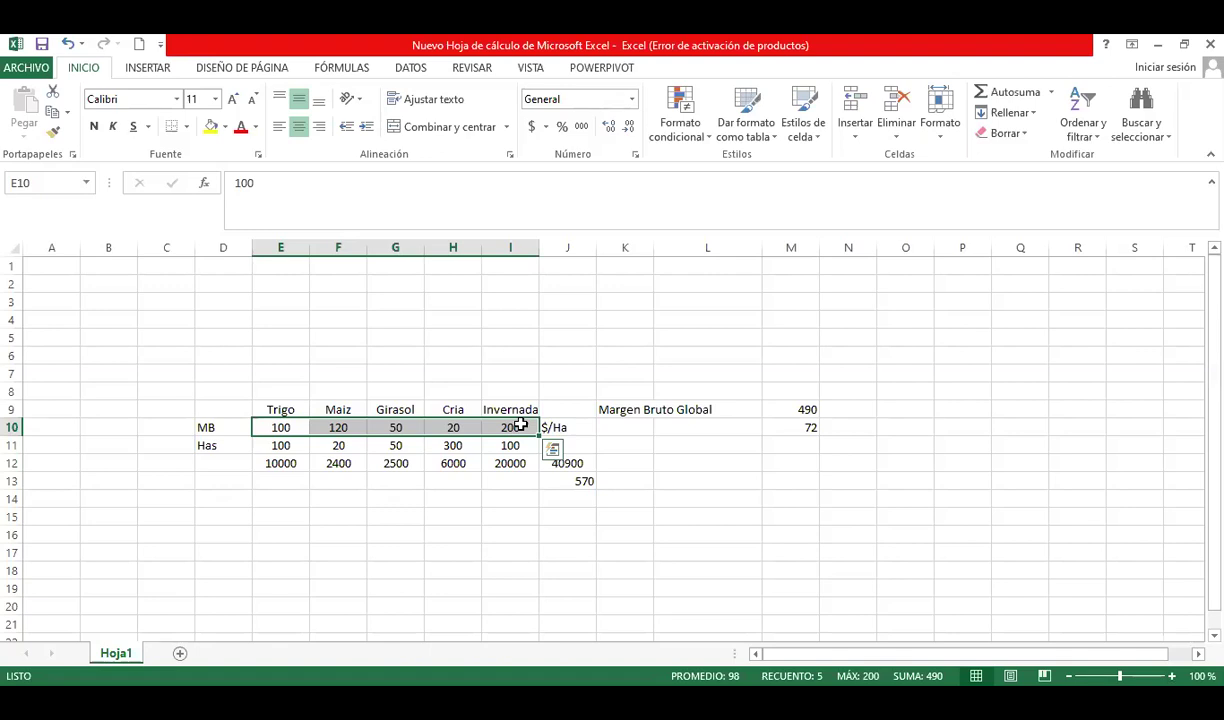
{"action": "left_click", "coordinate": [446, 352]}
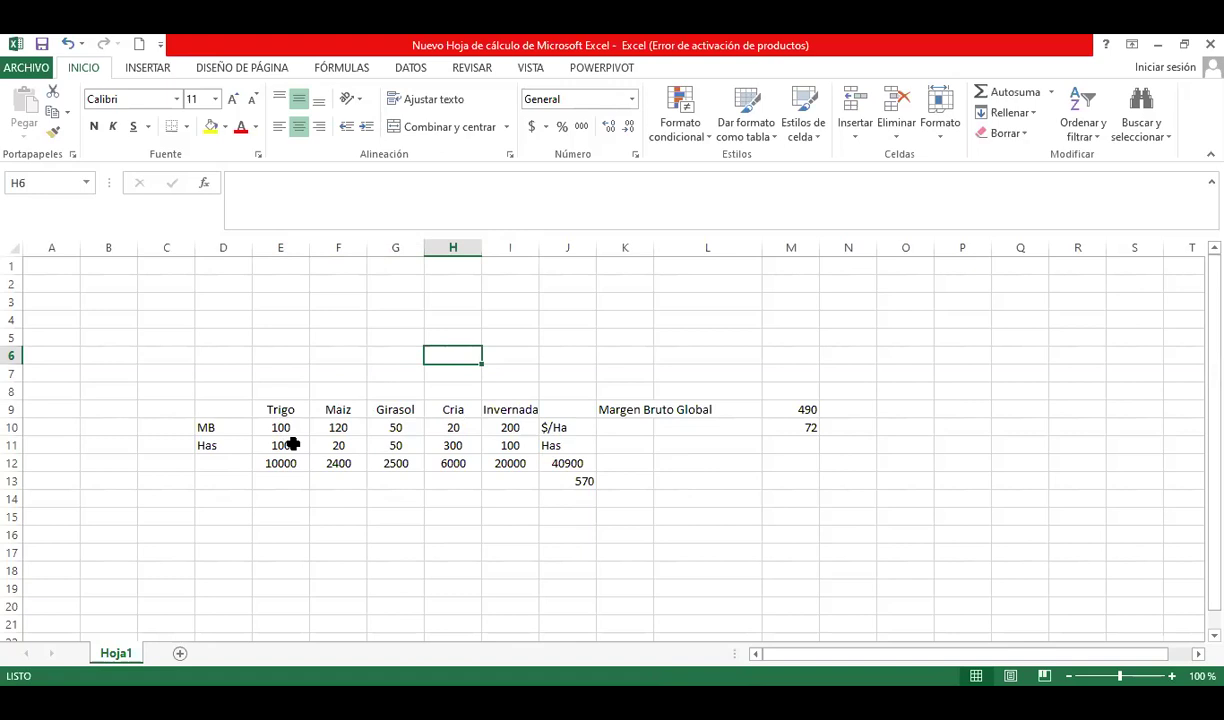
{"action": "left_click", "coordinate": [277, 552]}
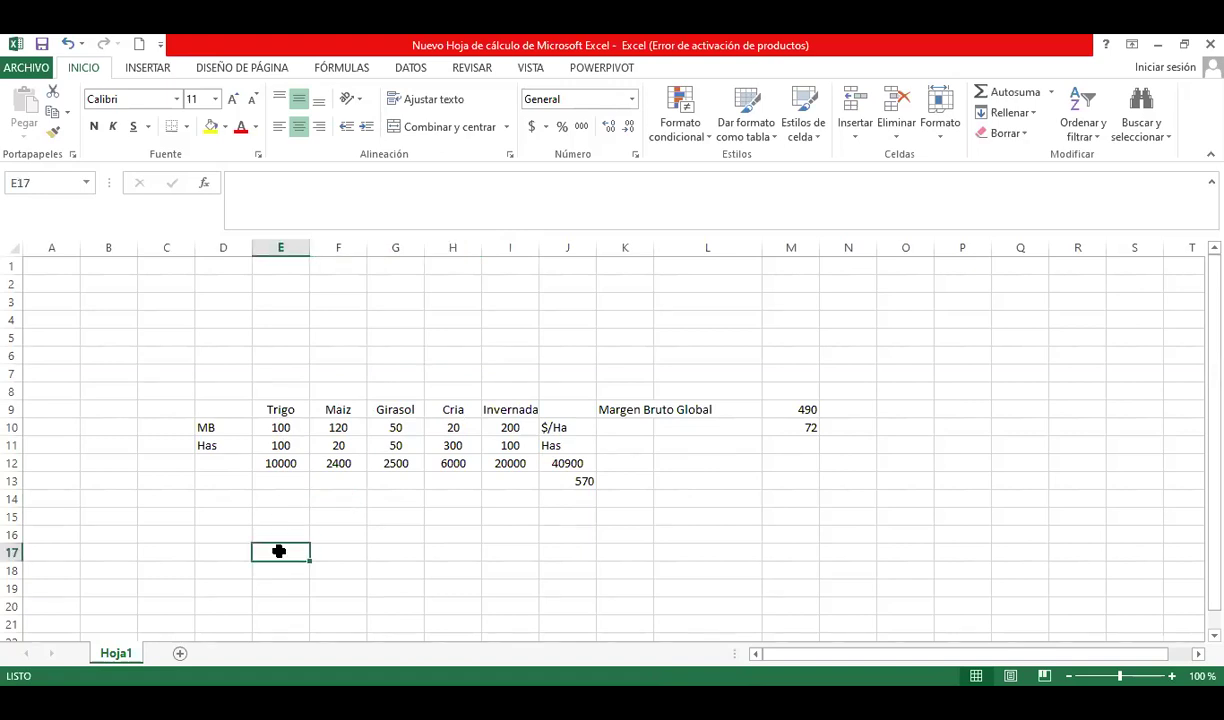
{"action": "type", "text": "Healderas"}
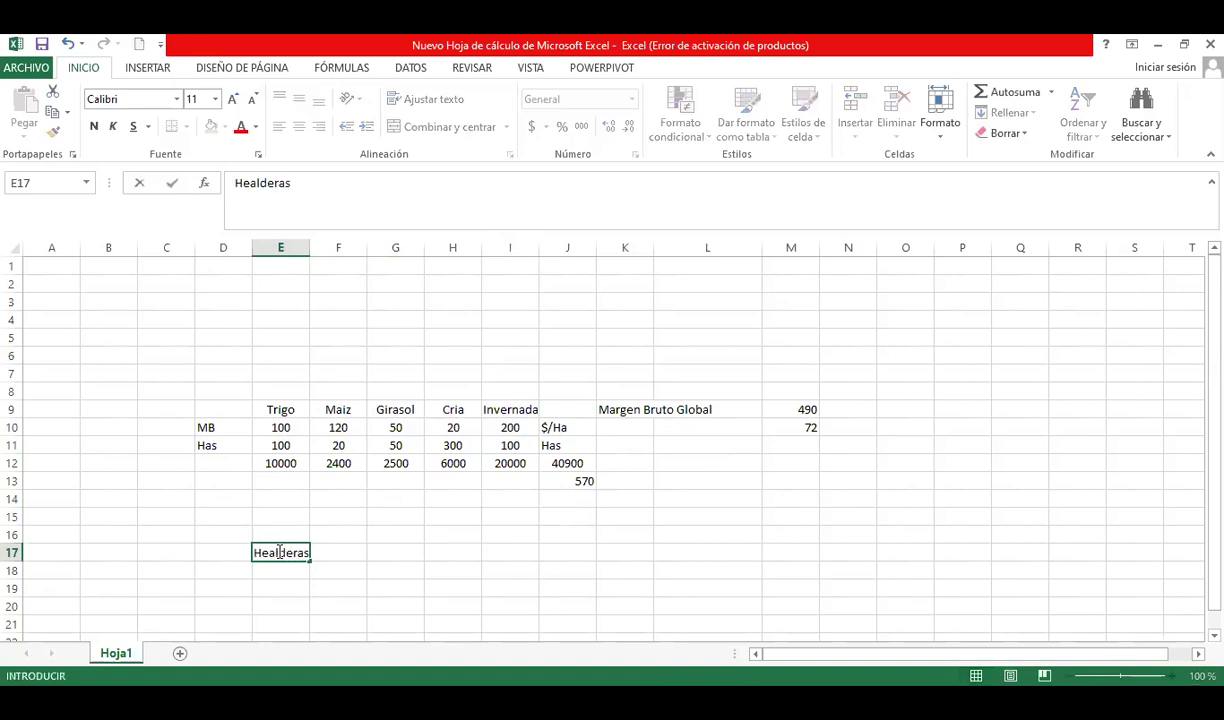
{"action": "key", "text": "Tab"}
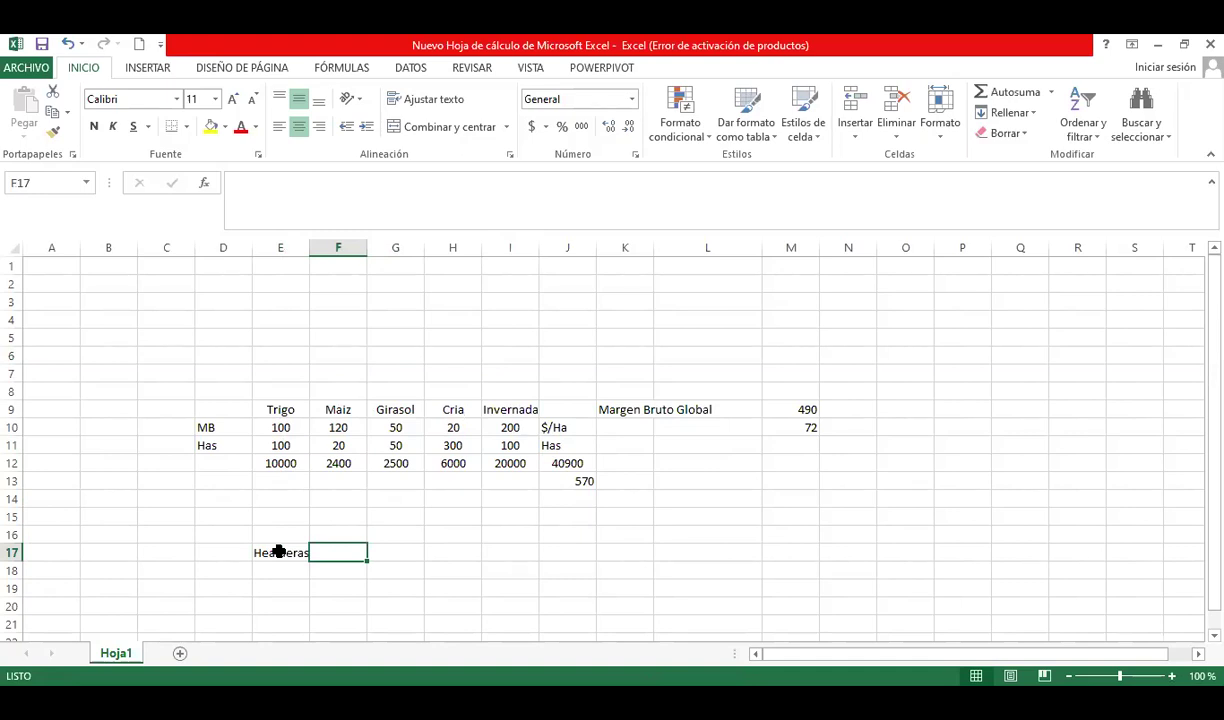
Step: Enter the product headings Zapotas, Carteras and Cinturones in E17, F17 and G17 below the activity table
{"action": "left_click", "coordinate": [280, 552]}
{"action": "type", "text": "A"}
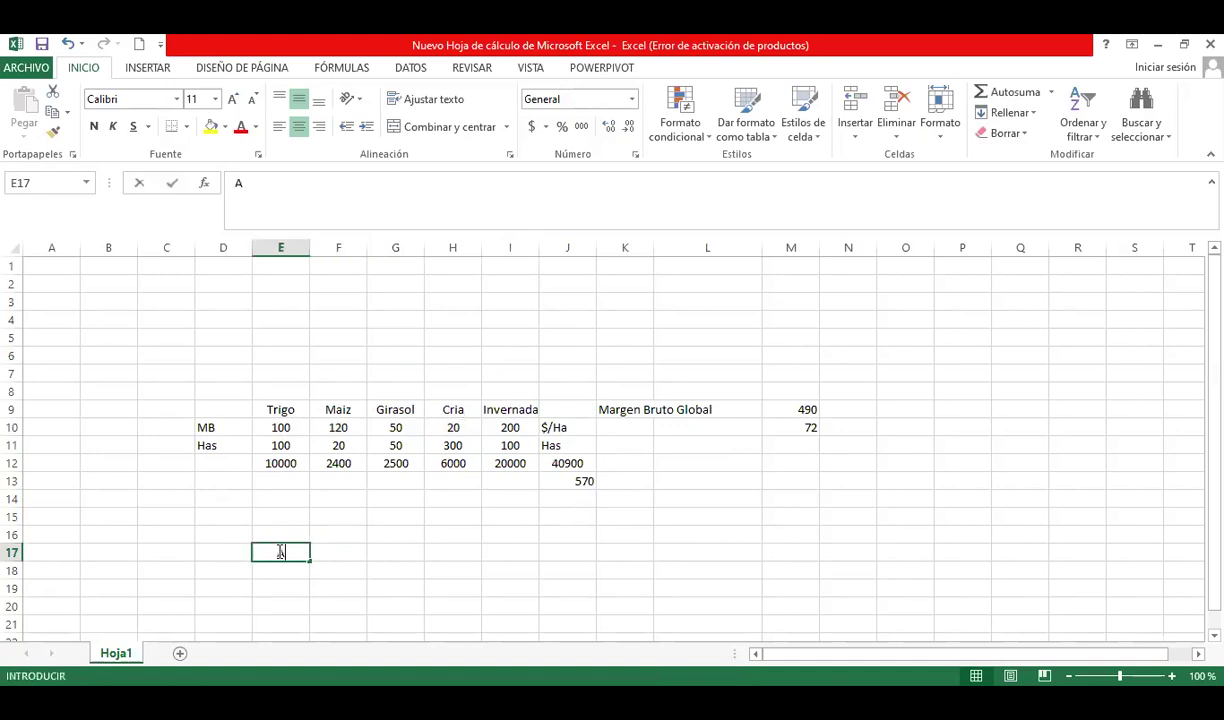
{"action": "type", "text": "apotas"}
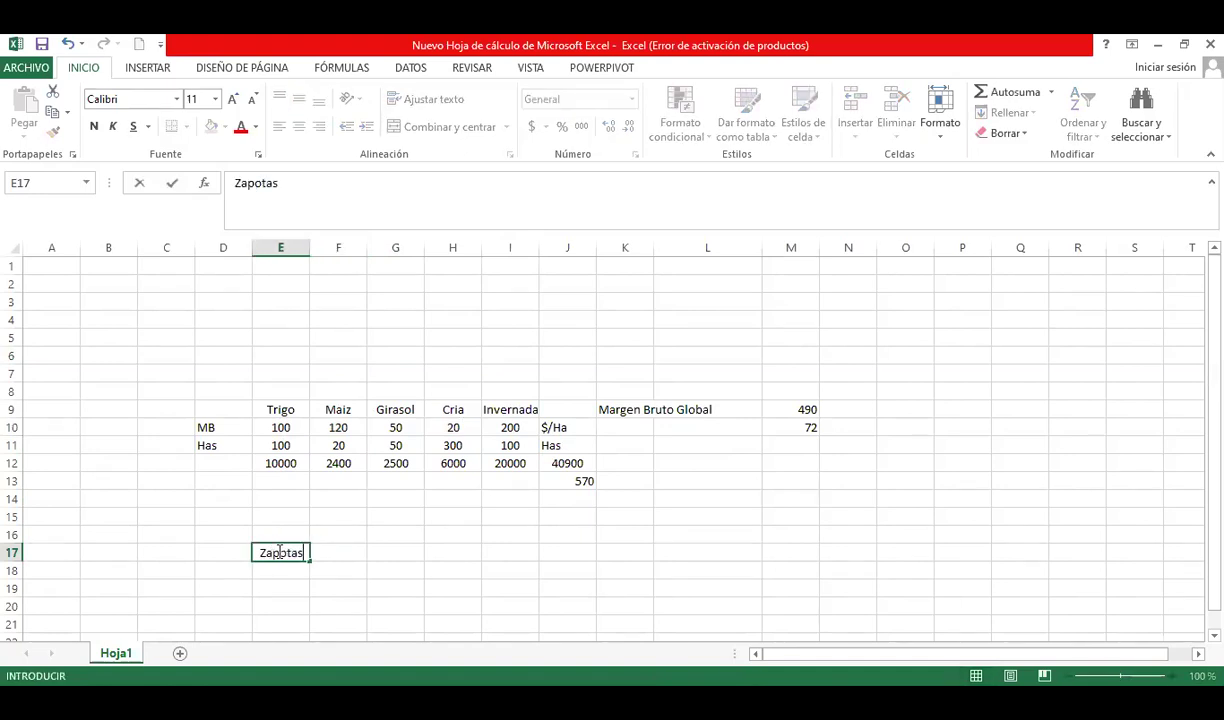
{"action": "key", "text": "Tab"}
{"action": "type", "text": "Cartera"}
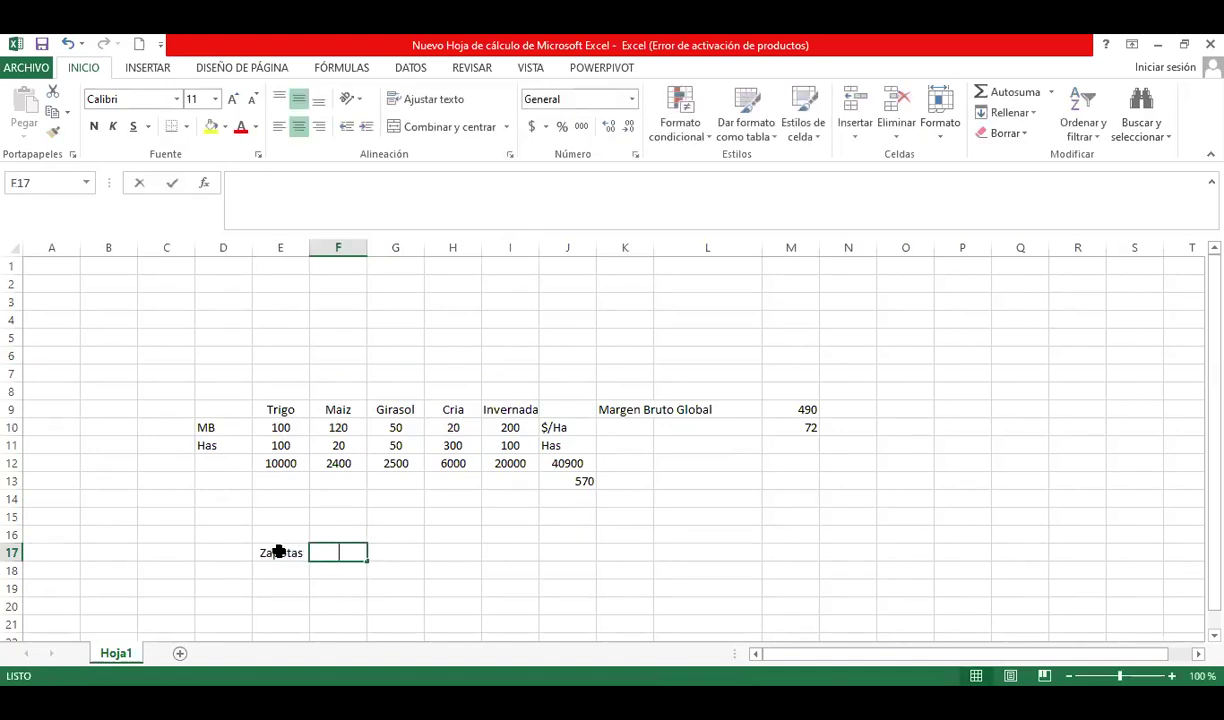
{"action": "type", "text": "s"}
{"action": "key", "text": "Tab"}
{"action": "type", "text": "Cinturosn"}
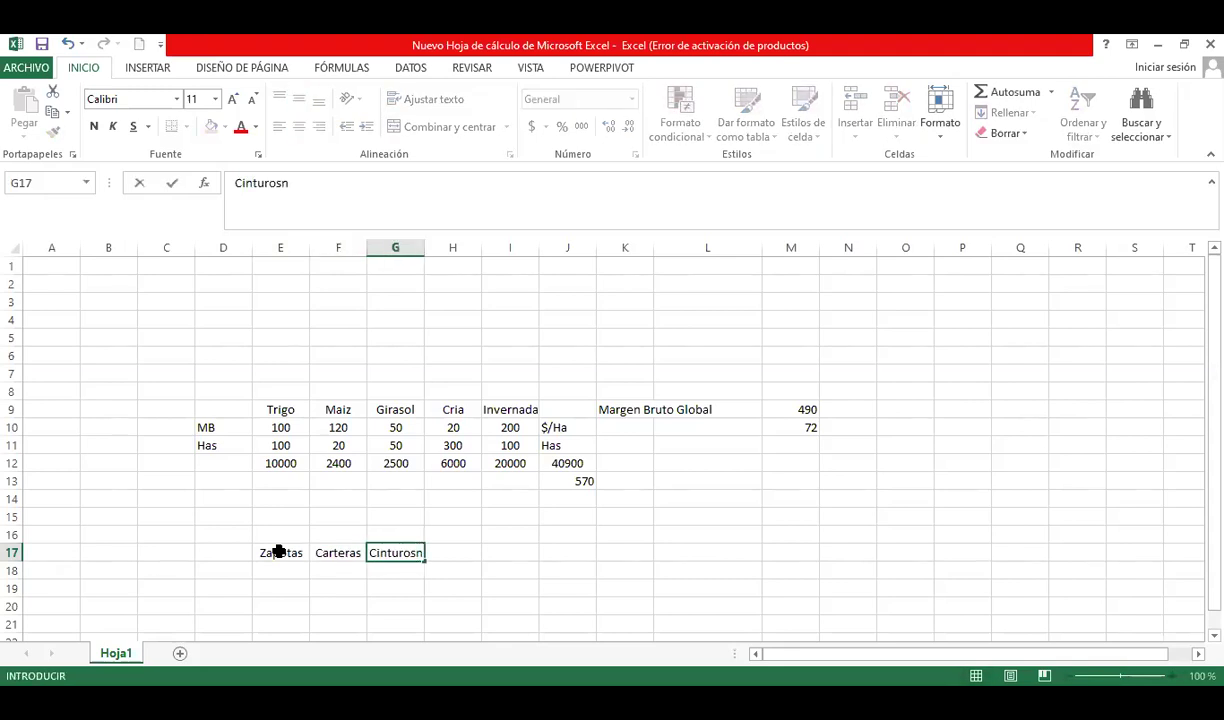
{"action": "key", "text": "BackSpace"}
{"action": "key", "text": "BackSpace"}
{"action": "type", "text": "nes"}
{"action": "key", "text": "Left"}
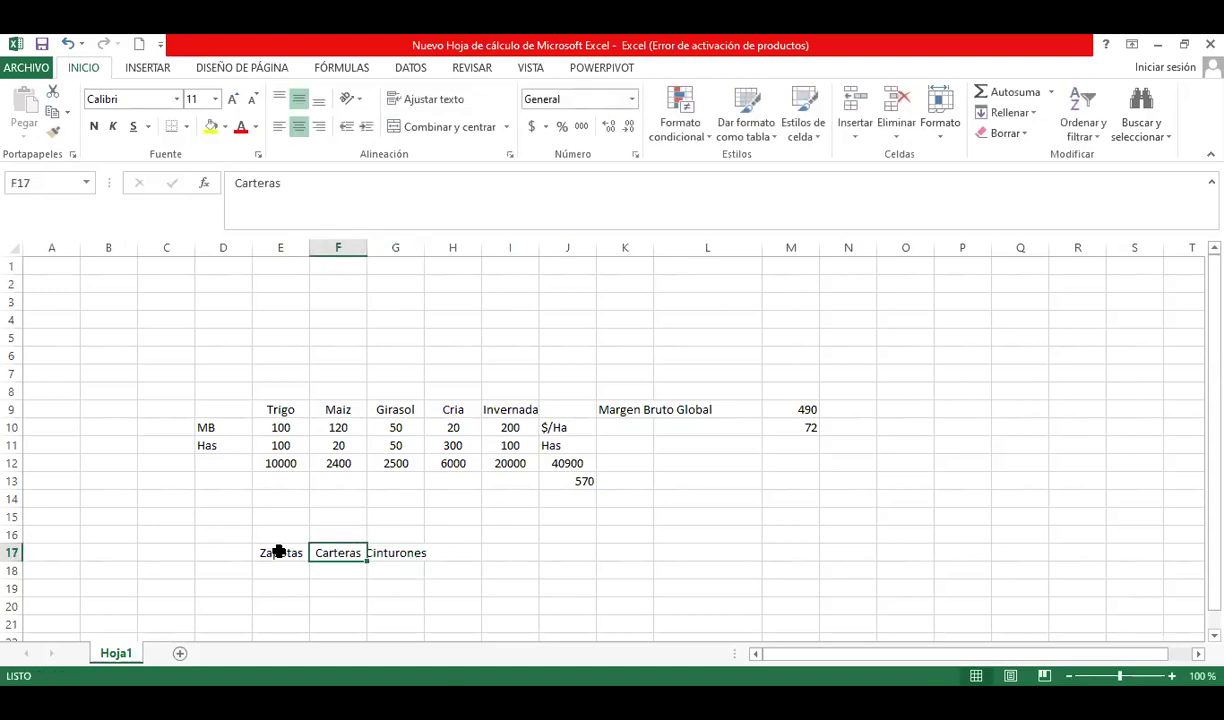
Step: Enter the unit values 10, 20 and 50 for Zapotas, Carteras and Cinturones in E18, F18 and G18
{"action": "key", "text": "Left"}
{"action": "key", "text": "Down"}
{"action": "key", "text": "Left"}
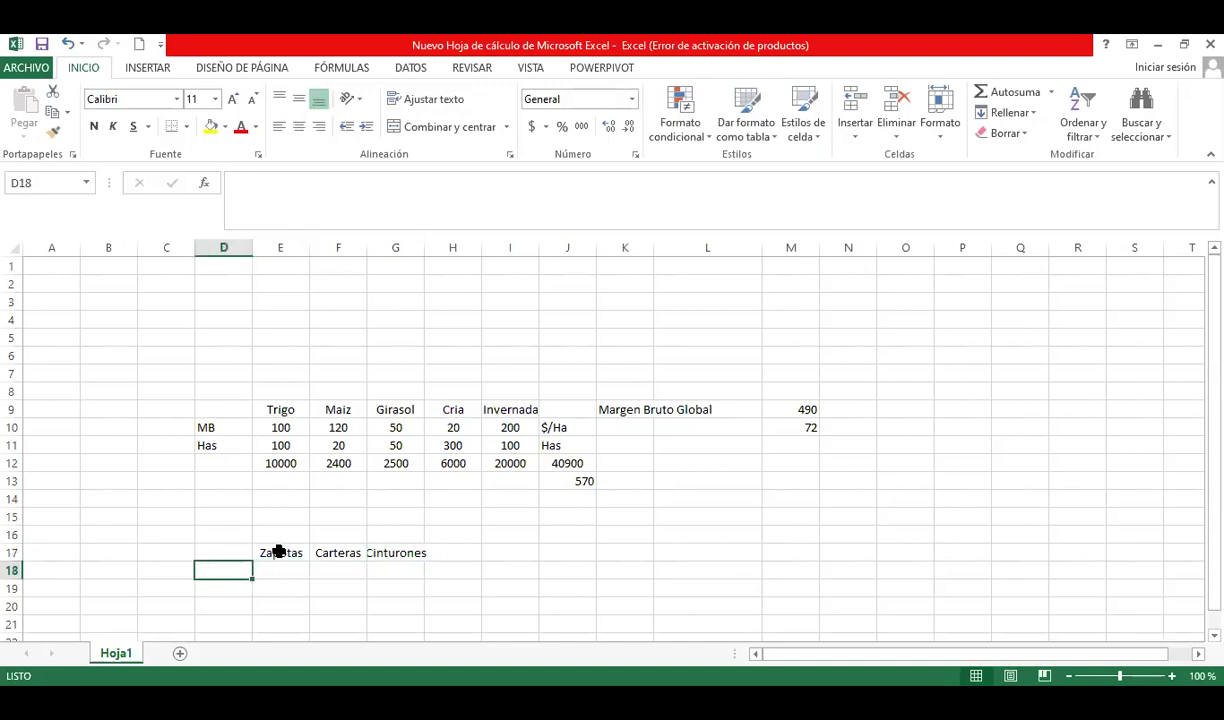
{"action": "key", "text": "Right"}
{"action": "type", "text": "10"}
{"action": "key", "text": "Right"}
{"action": "type", "text": "20"}
{"action": "key", "text": "Right"}
{"action": "type", "text": "50"}
{"action": "key", "text": "Down"}
{"action": "key", "text": "Up"}
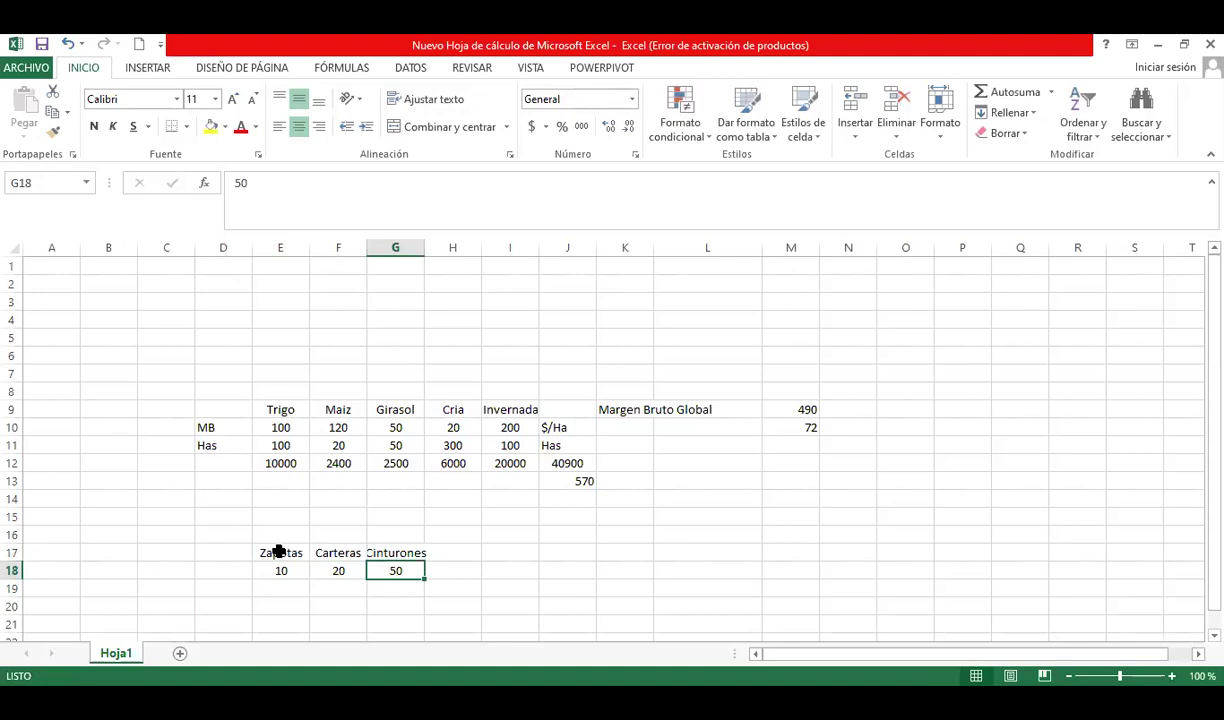
Step: Check the sum of the product values in E18:G18 and enter 80 as their simple total in I18
{"action": "key", "text": "Left"}
{"action": "key", "text": "Left"}
{"action": "key", "text": "shift+Right"}
{"action": "key", "text": "shift+Right"}
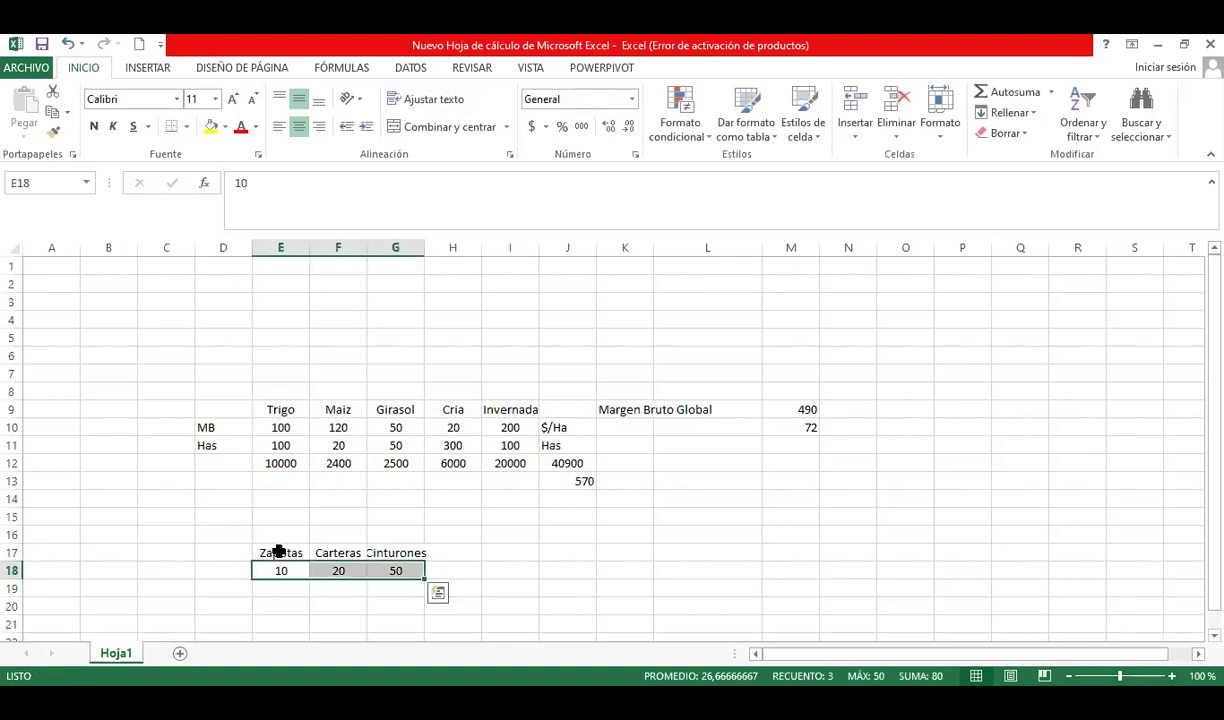
{"action": "left_click", "coordinate": [533, 570]}
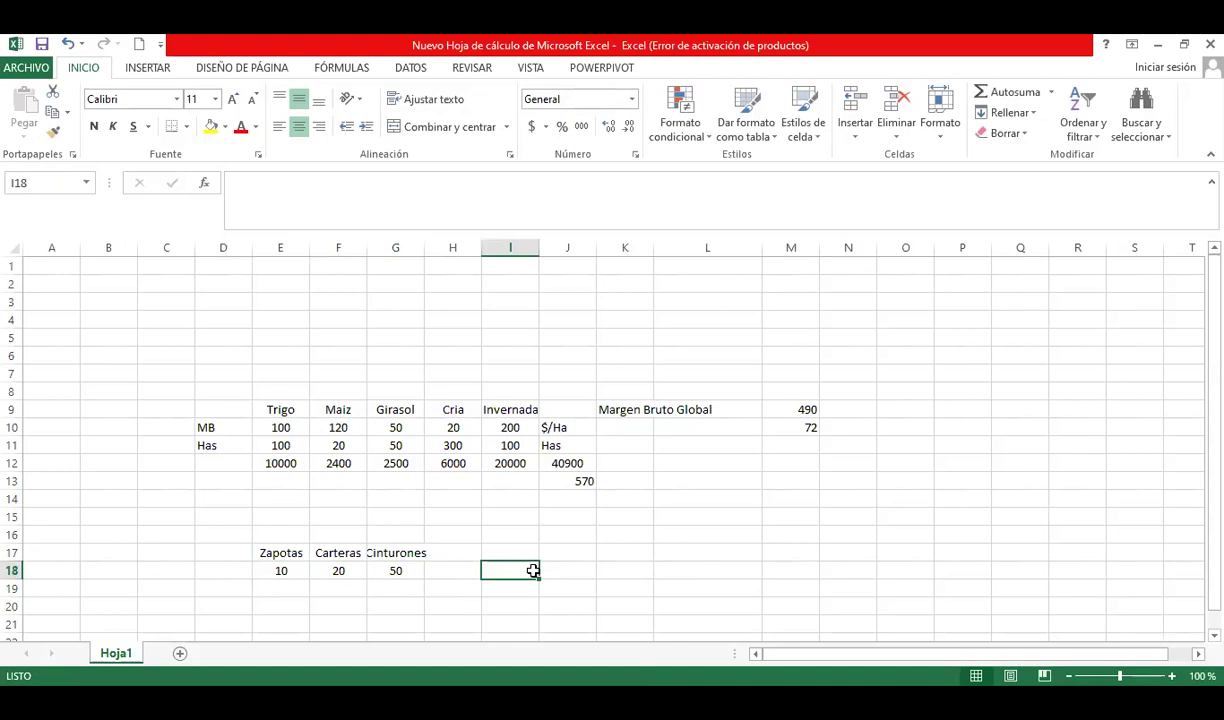
{"action": "type", "text": "80"}
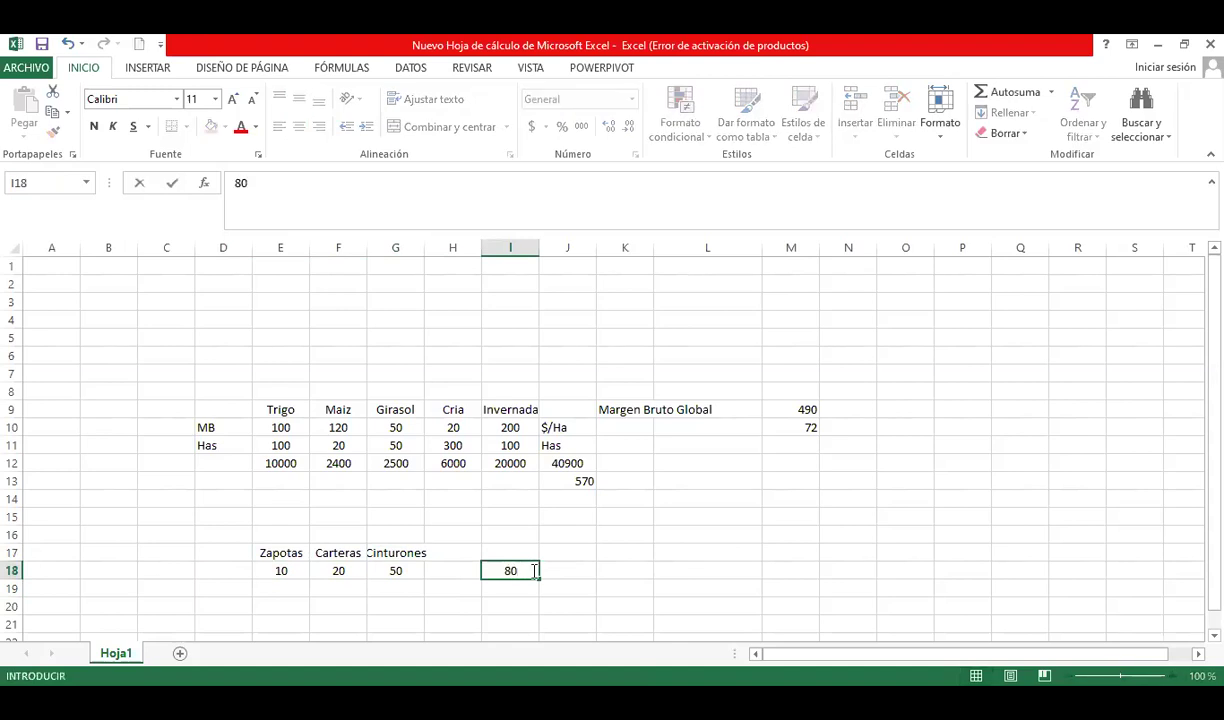
{"action": "key", "text": "Return"}
Step: Label the product rows with $/Unid in D18 and Unid in D19
{"action": "key", "text": "Left"}
{"action": "key", "text": "Left"}
{"action": "key", "text": "Left"}
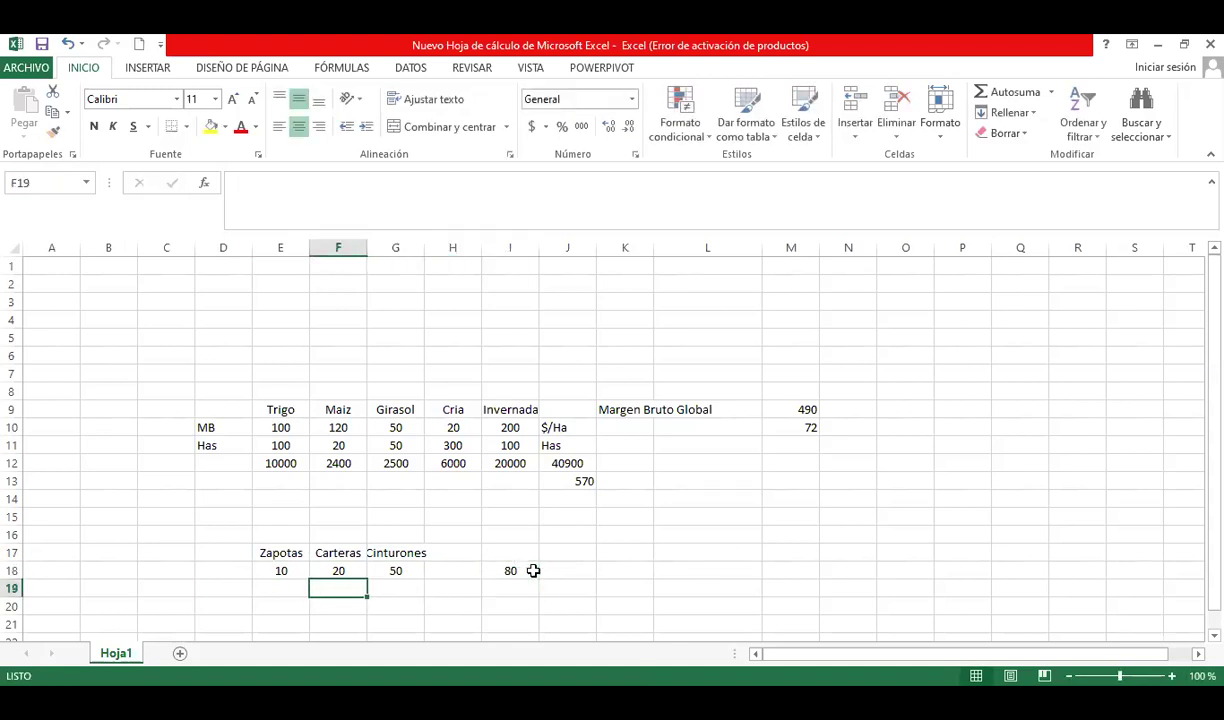
{"action": "key", "text": "Left"}
{"action": "key", "text": "Left"}
{"action": "key", "text": "Up"}
{"action": "type", "text": "$"}
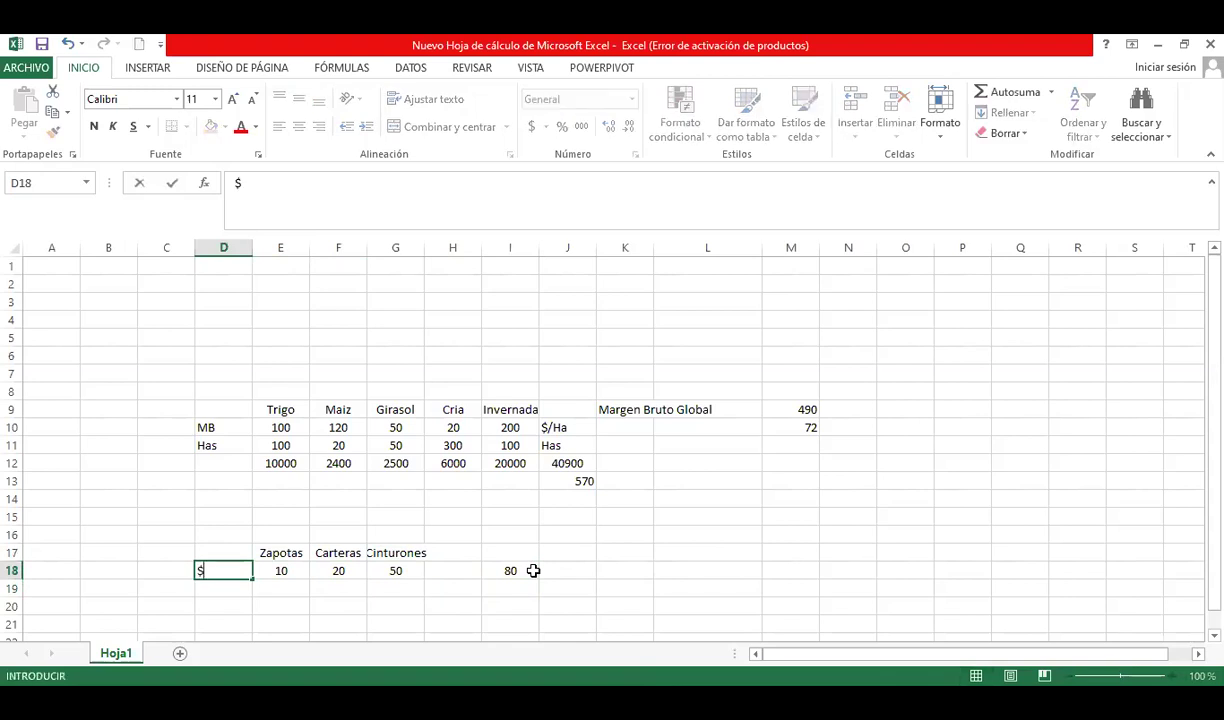
{"action": "type", "text": "/Unid"}
{"action": "key", "text": "Return"}
{"action": "type", "text": "Unid"}
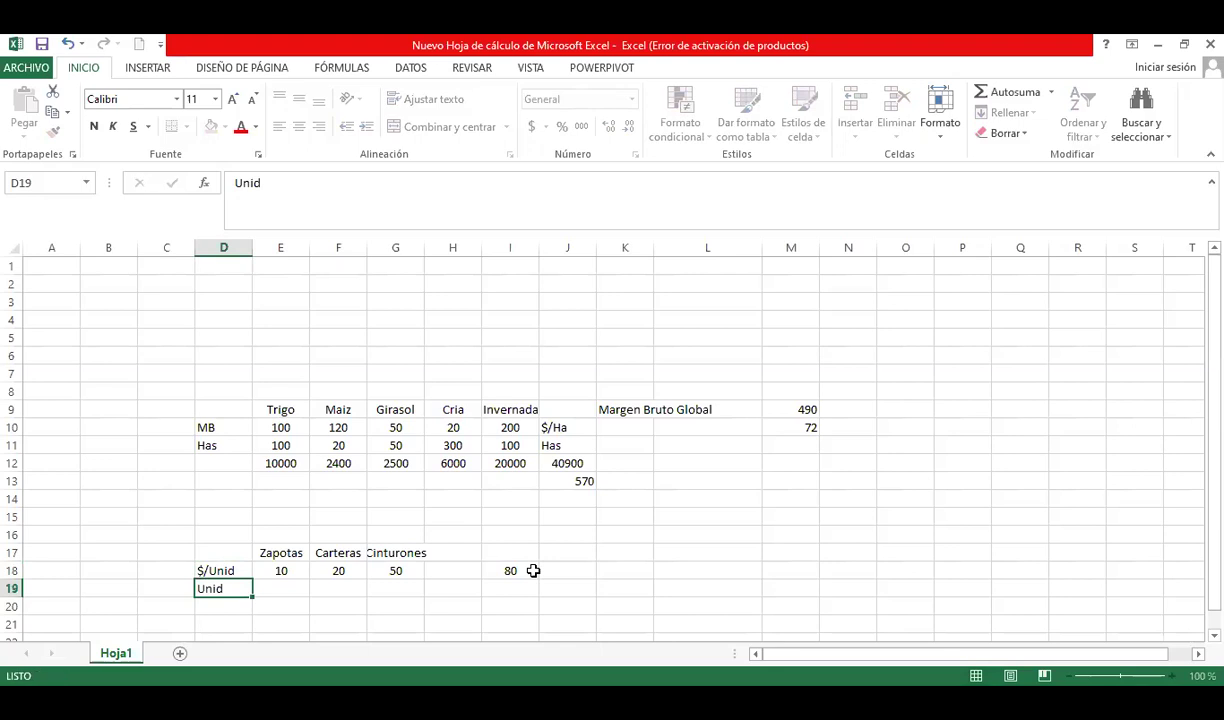
Step: Enter the unit quantities 100, 50 and 20 in E19, F19 and G19
{"action": "key", "text": "Right"}
{"action": "type", "text": "100"}
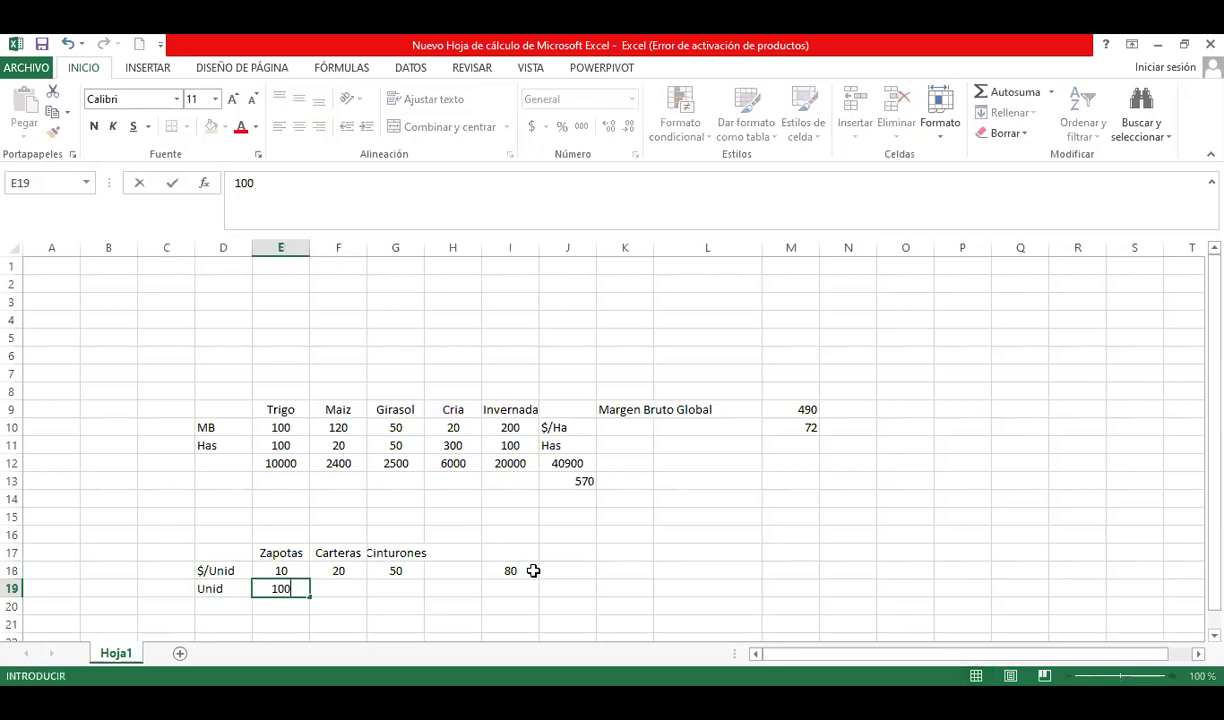
{"action": "key", "text": "Right"}
{"action": "type", "text": "50"}
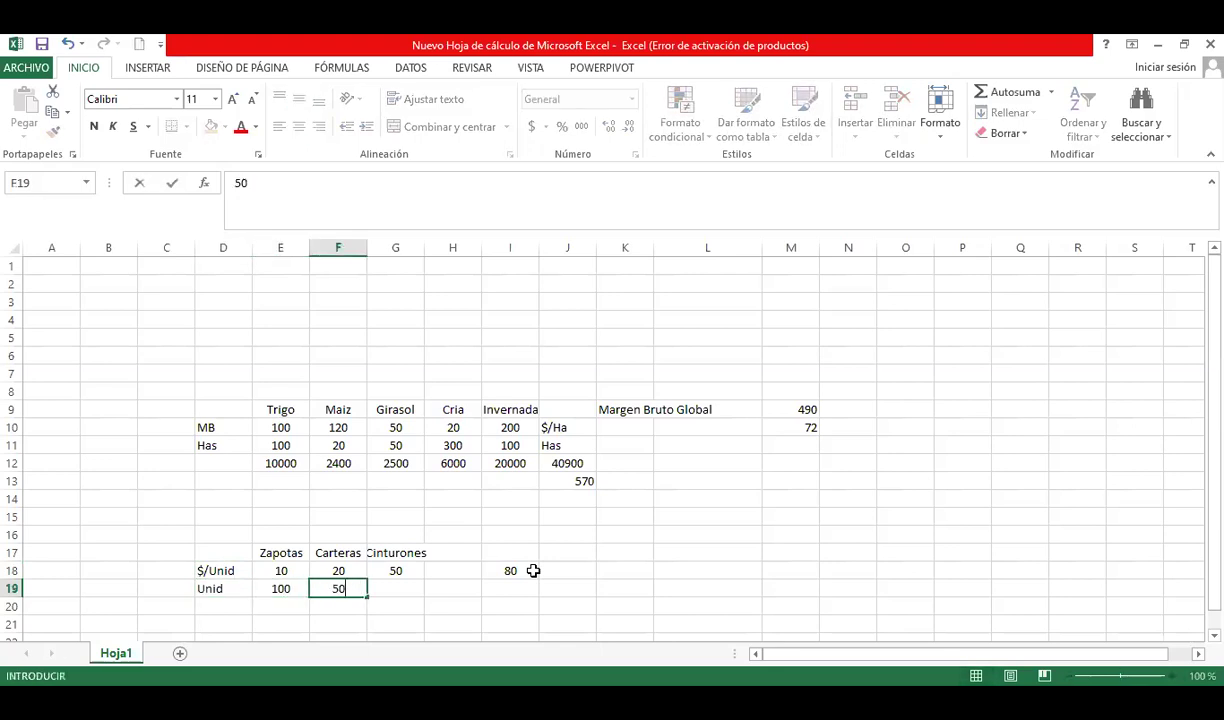
{"action": "key", "text": "Right"}
{"action": "type", "text": "20"}
{"action": "key", "text": "Return"}
Step: Multiply unit value by quantity in E20 with the formula +E18*E19 and copy it across to G20
{"action": "key", "text": "Left"}
{"action": "key", "text": "Left"}
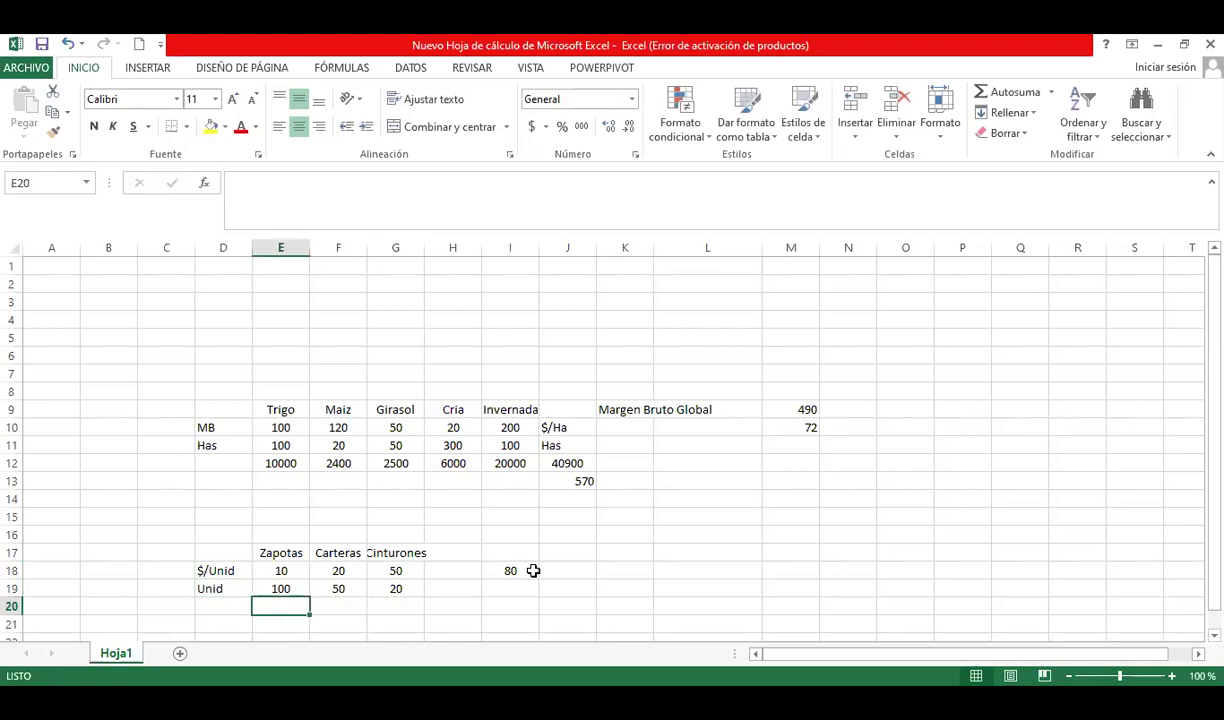
{"action": "type", "text": "+"}
{"action": "key", "text": "Up"}
{"action": "key", "text": "Up"}
{"action": "type", "text": "*"}
{"action": "key", "text": "Up"}
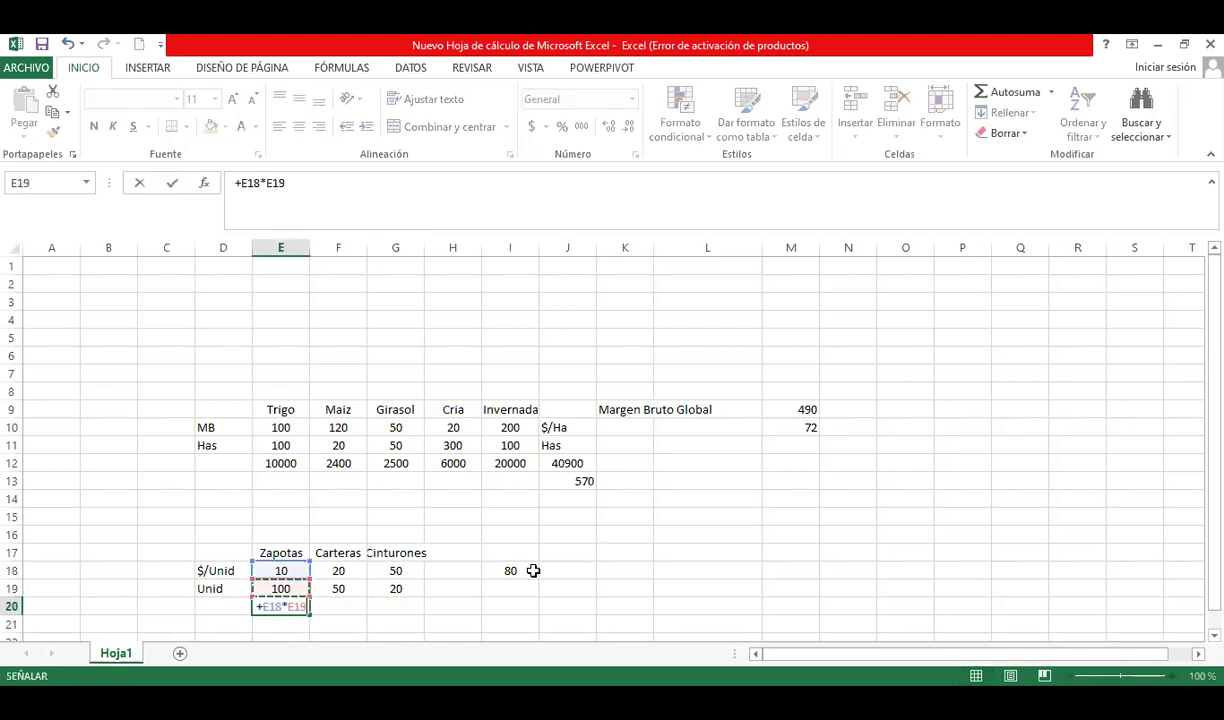
{"action": "key", "text": "Return"}
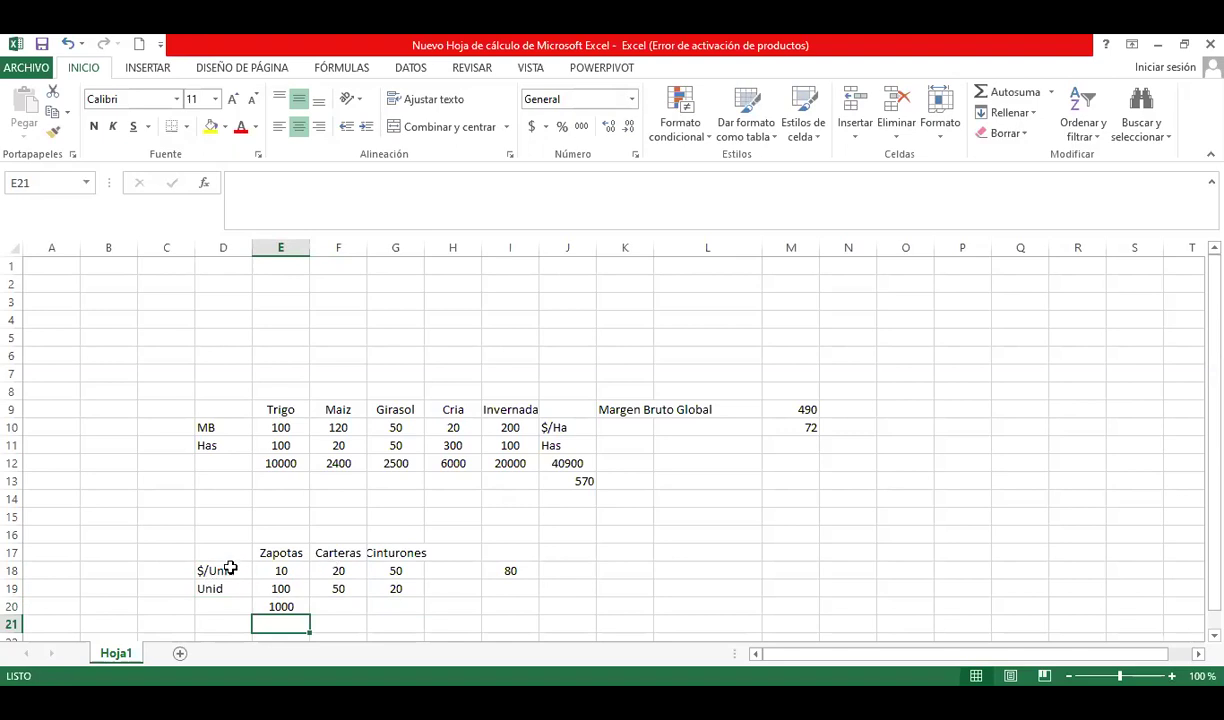
{"action": "left_click", "coordinate": [285, 605]}
{"action": "left_click_drag", "start_coordinate": [312, 612], "coordinate": [404, 614]}
Step: Total the product margins in H20 and the unit quantities in H19 with AutoSum
{"action": "left_click", "coordinate": [462, 606]}
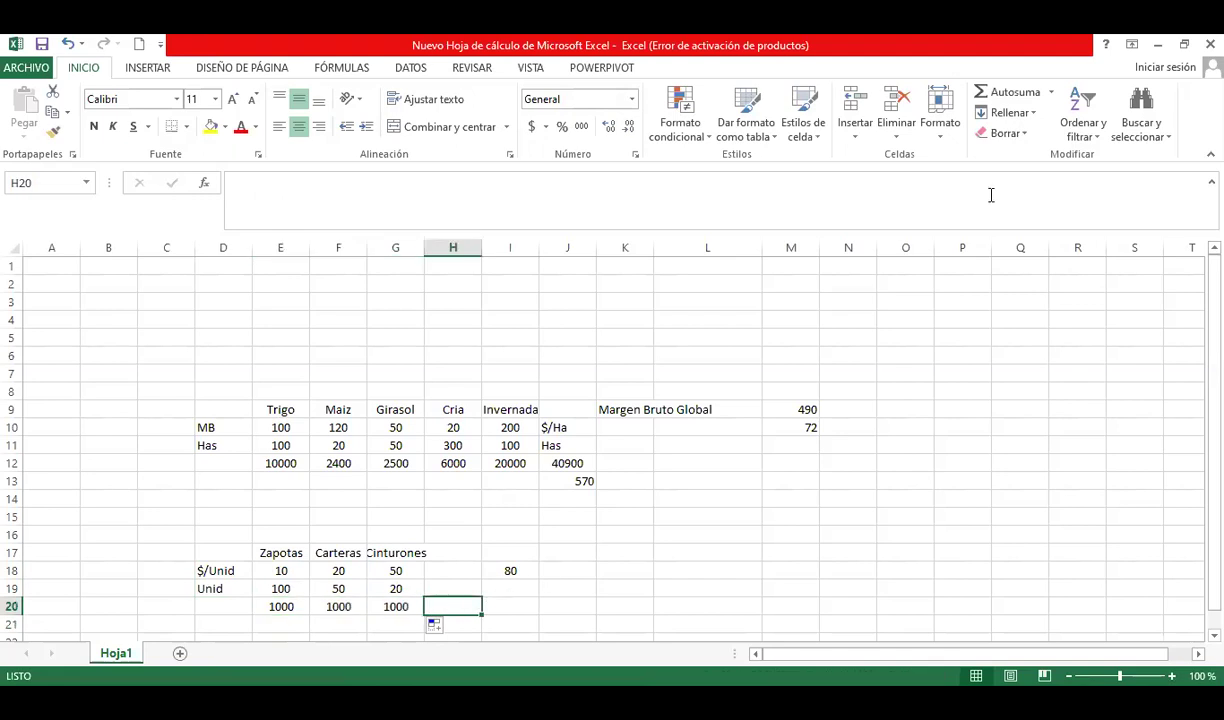
{"action": "left_click", "coordinate": [995, 95]}
{"action": "key", "text": "Return"}
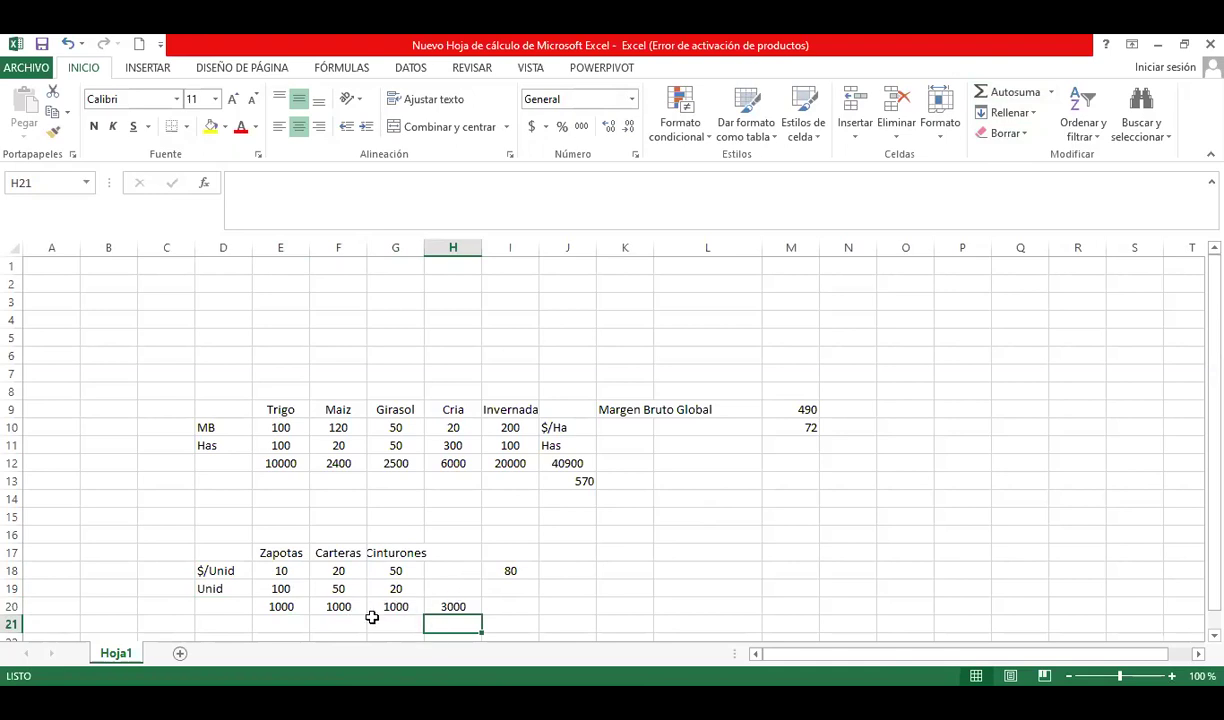
{"action": "left_click", "coordinate": [450, 589]}
{"action": "left_click", "coordinate": [1008, 93]}
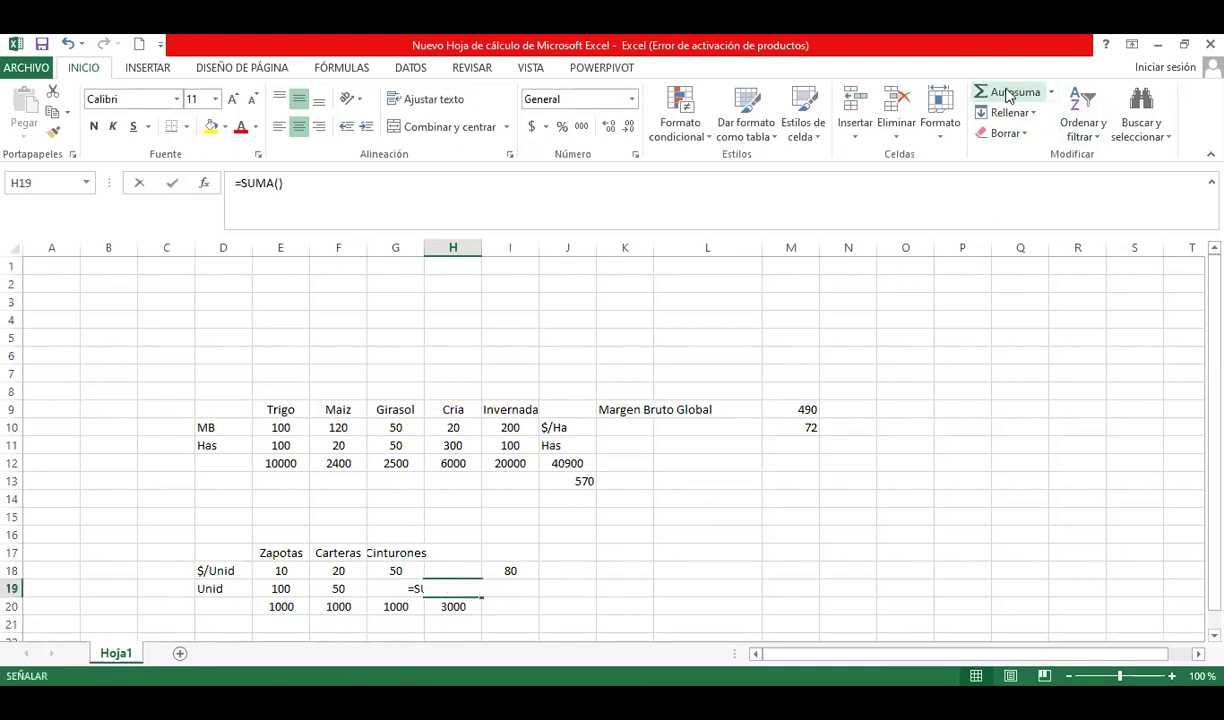
{"action": "key", "text": "Return"}
Step: Divide the total margin by the total units with the formula +H20/H19 in I20 and move the result to I19
{"action": "left_click", "coordinate": [507, 606]}
{"action": "type", "text": "+"}
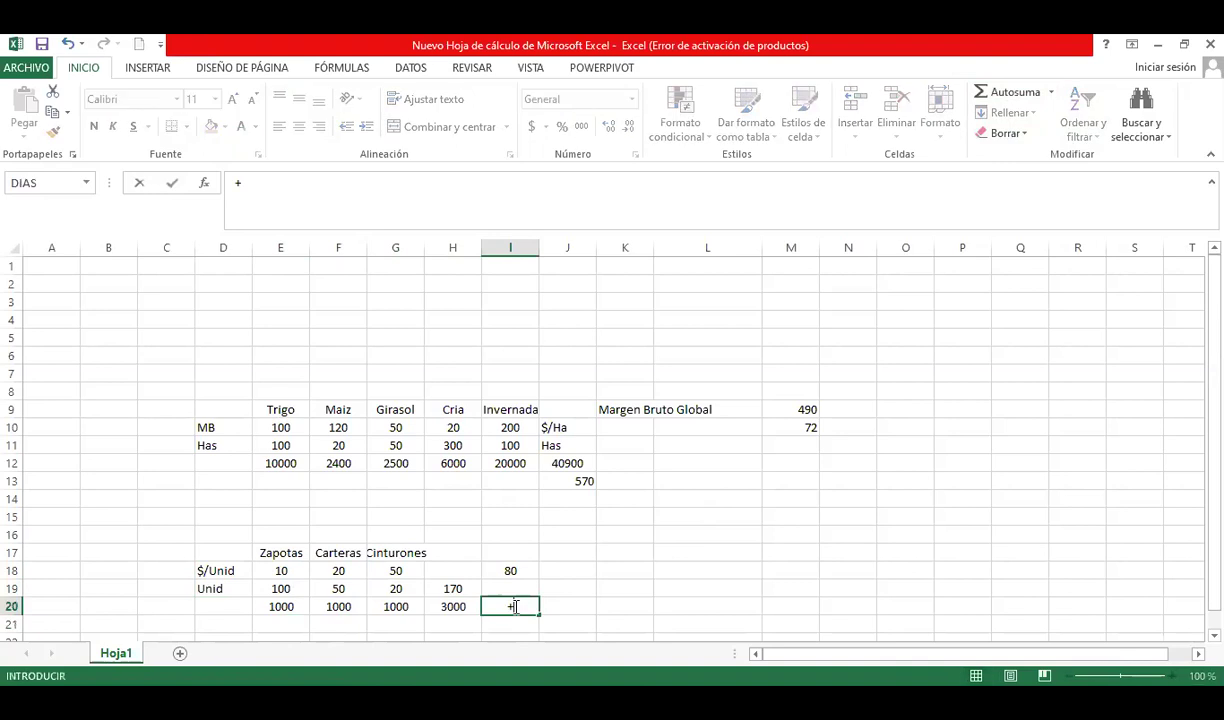
{"action": "left_click", "coordinate": [462, 606]}
{"action": "type", "text": "/"}
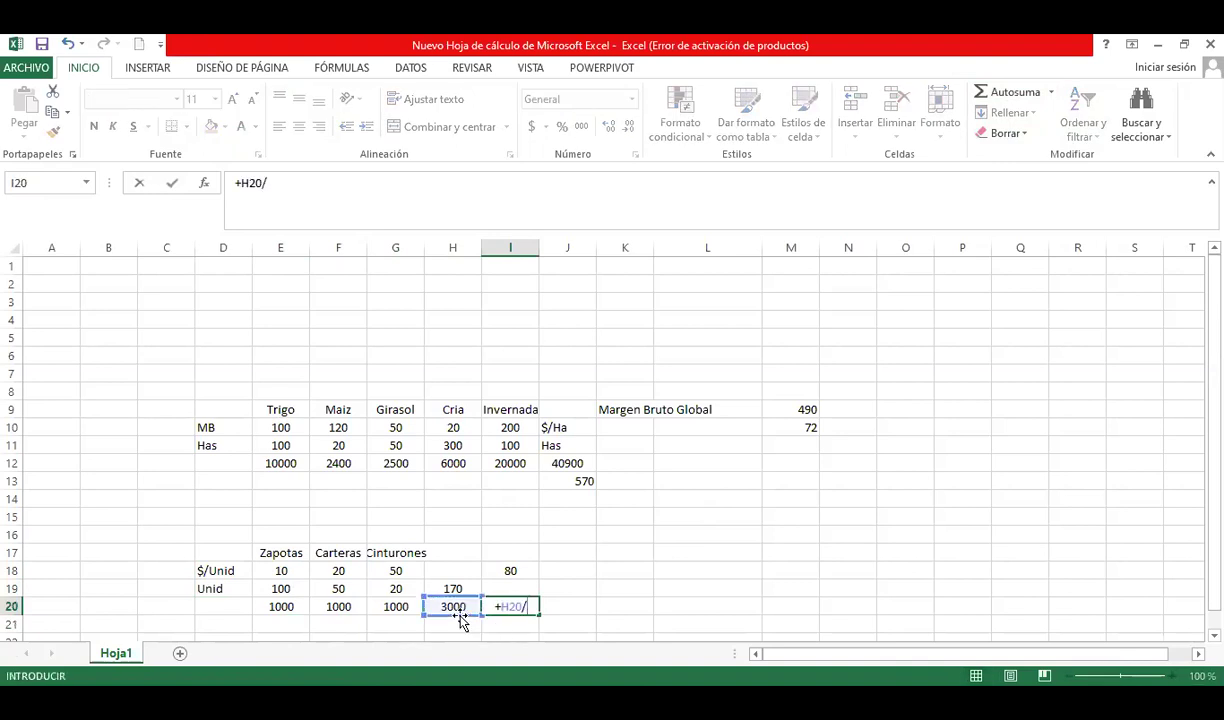
{"action": "left_click", "coordinate": [472, 589]}
{"action": "key", "text": "Return"}
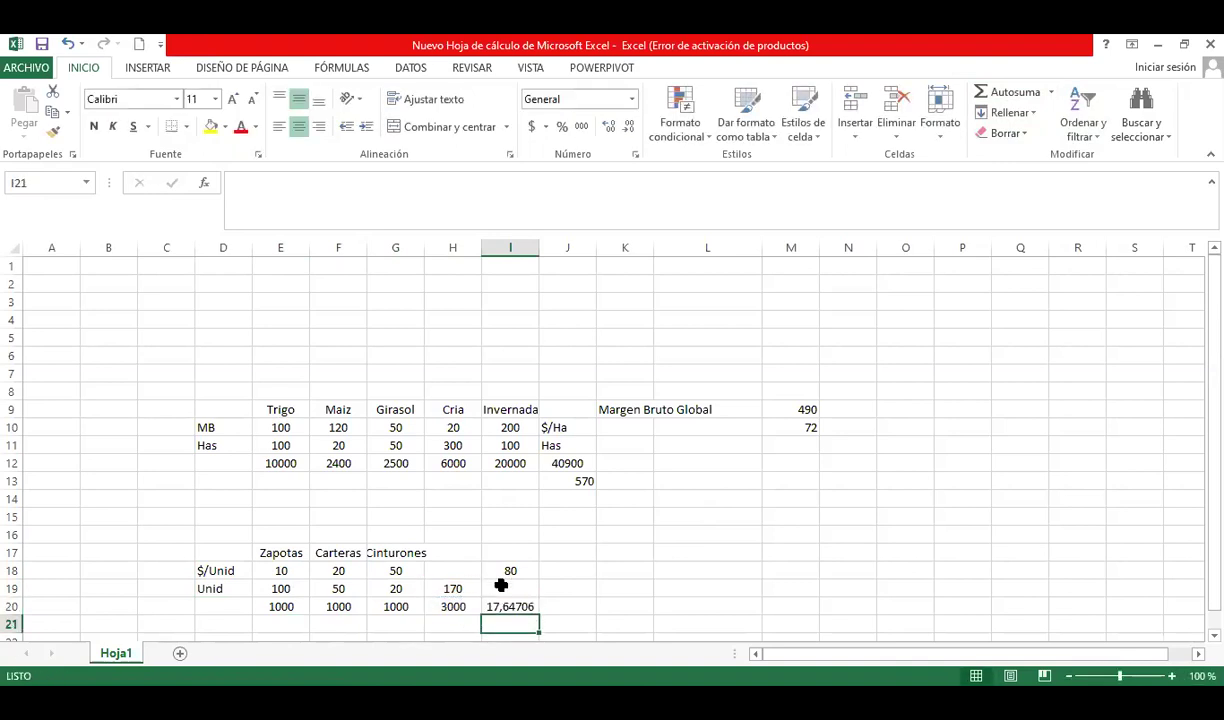
{"action": "left_click", "coordinate": [507, 605]}
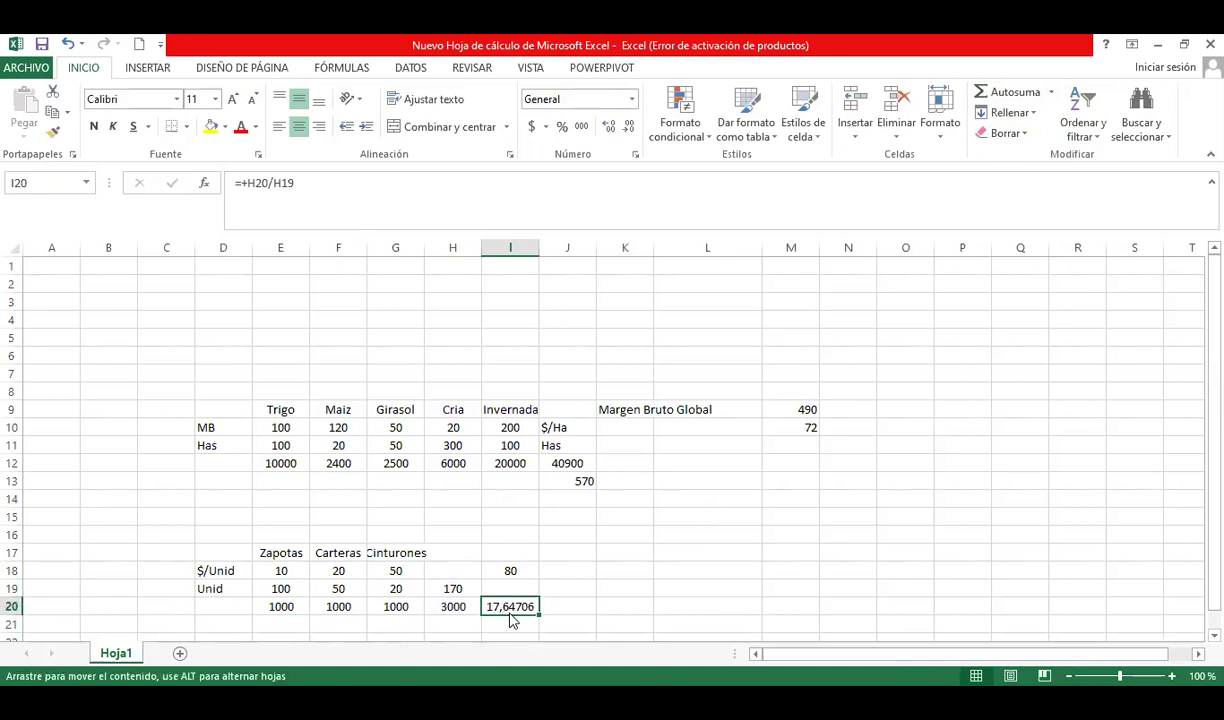
{"action": "left_click_drag", "start_coordinate": [510, 619], "coordinate": [535, 585]}
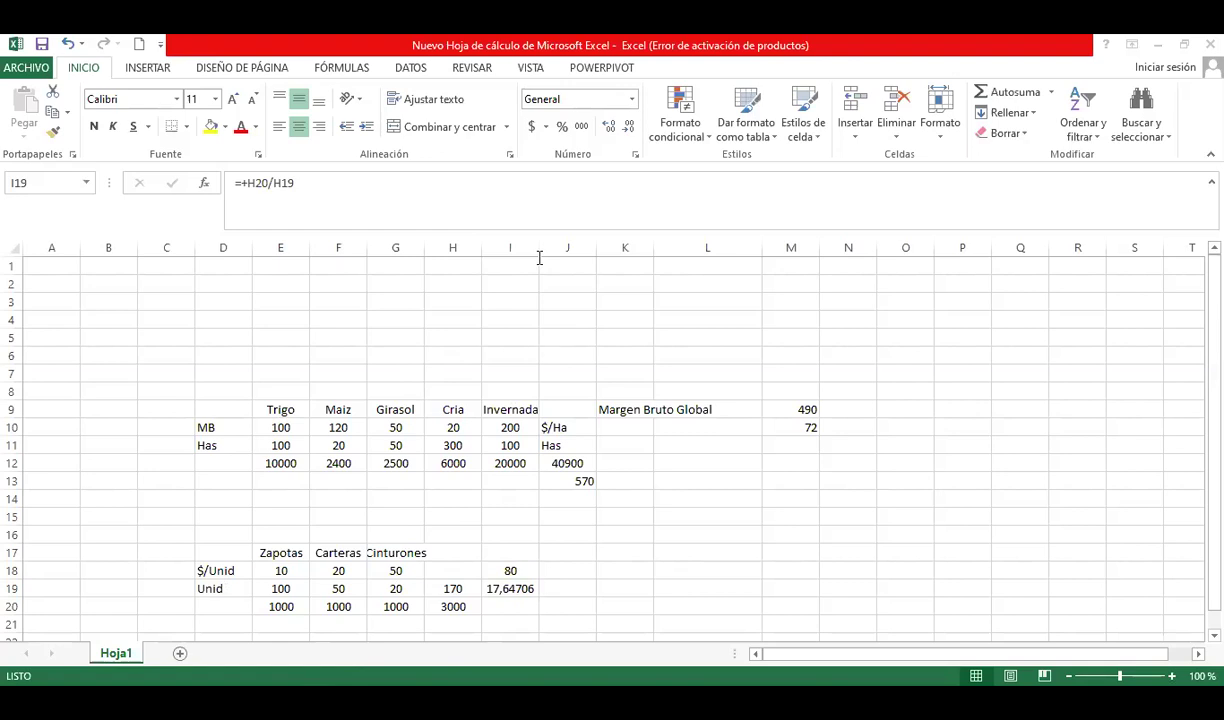
Step: Switch to PowerPoint and present slide 47 with the Margen Bruto Global line revealed and the laser pointer active
{"action": "key", "text": "alt+Tab"}
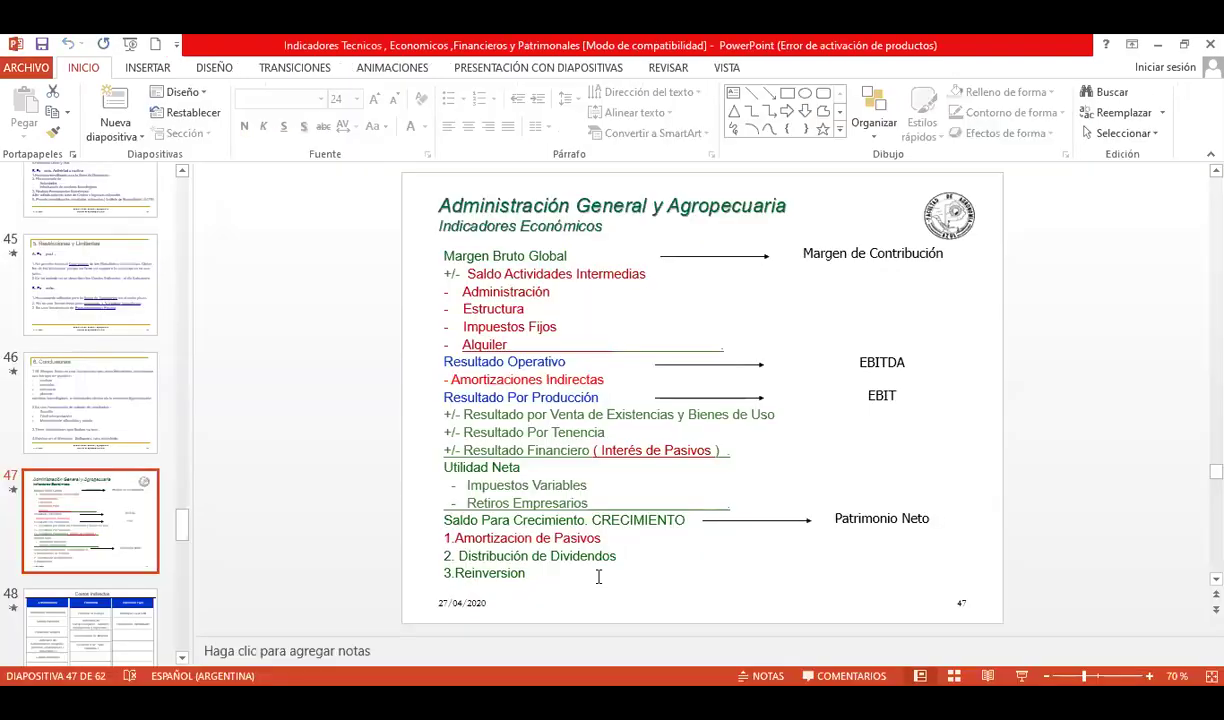
{"action": "left_click", "coordinate": [1016, 678]}
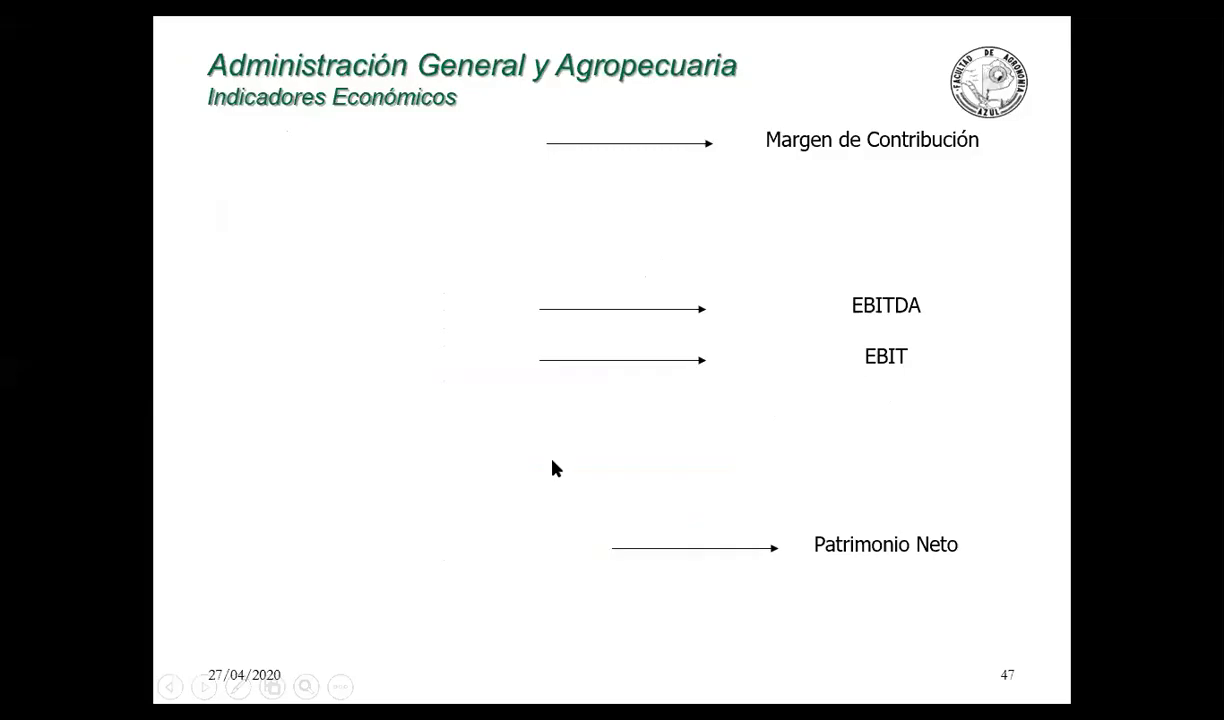
{"action": "left_click", "coordinate": [556, 468]}
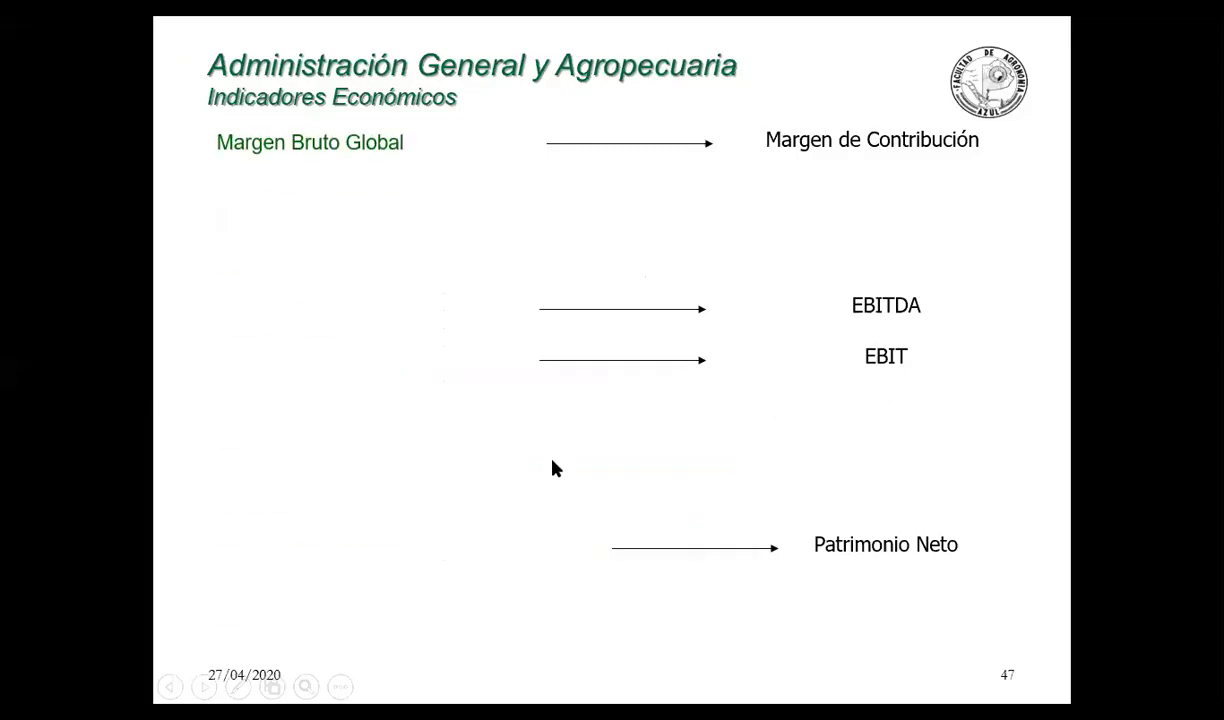
{"action": "left_click", "coordinate": [238, 684]}
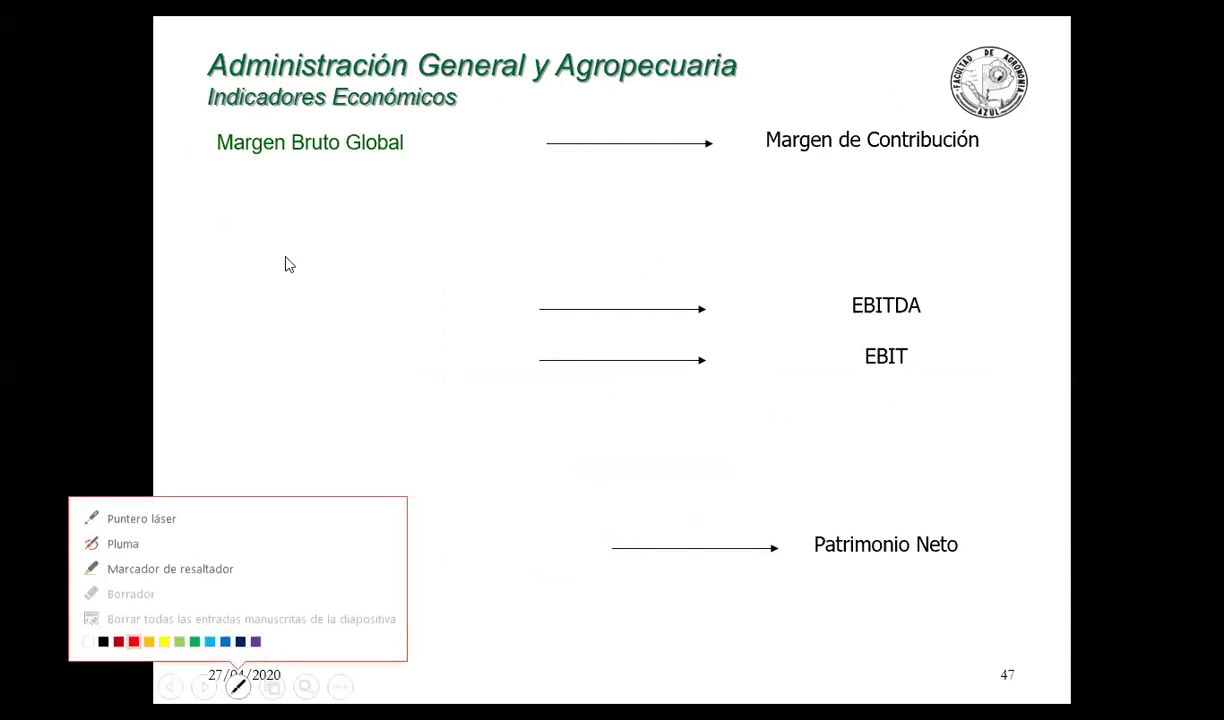
{"action": "left_click", "coordinate": [186, 512]}
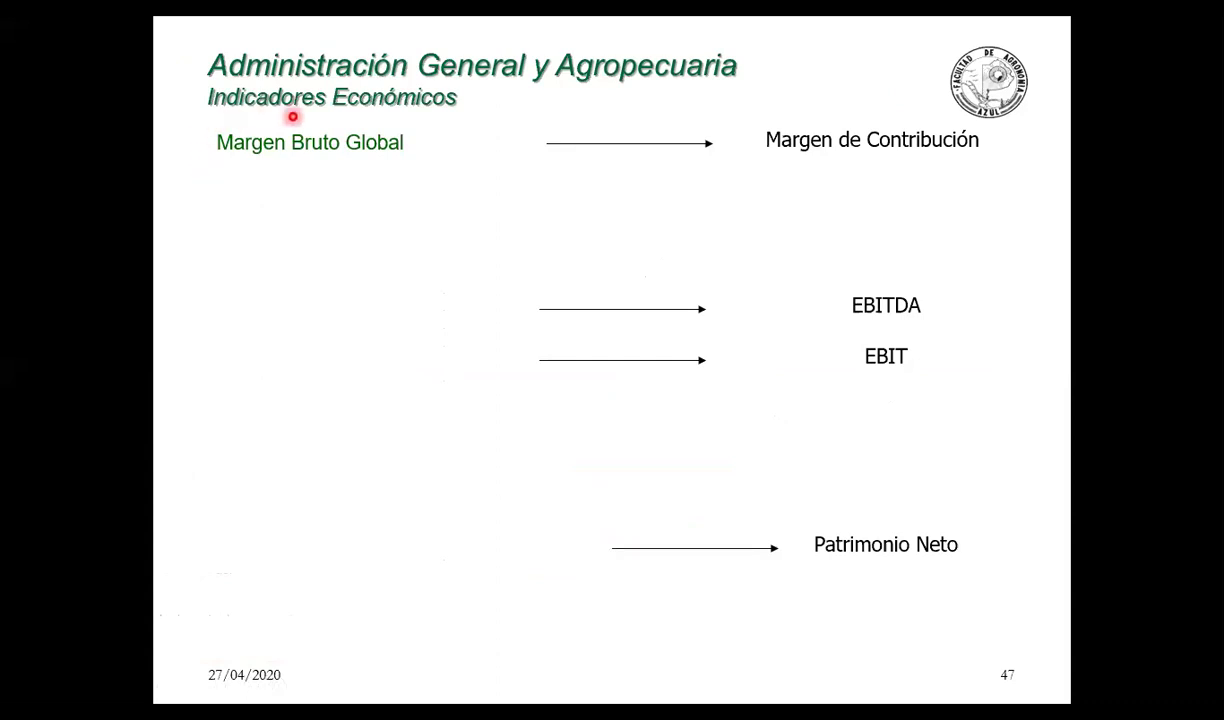
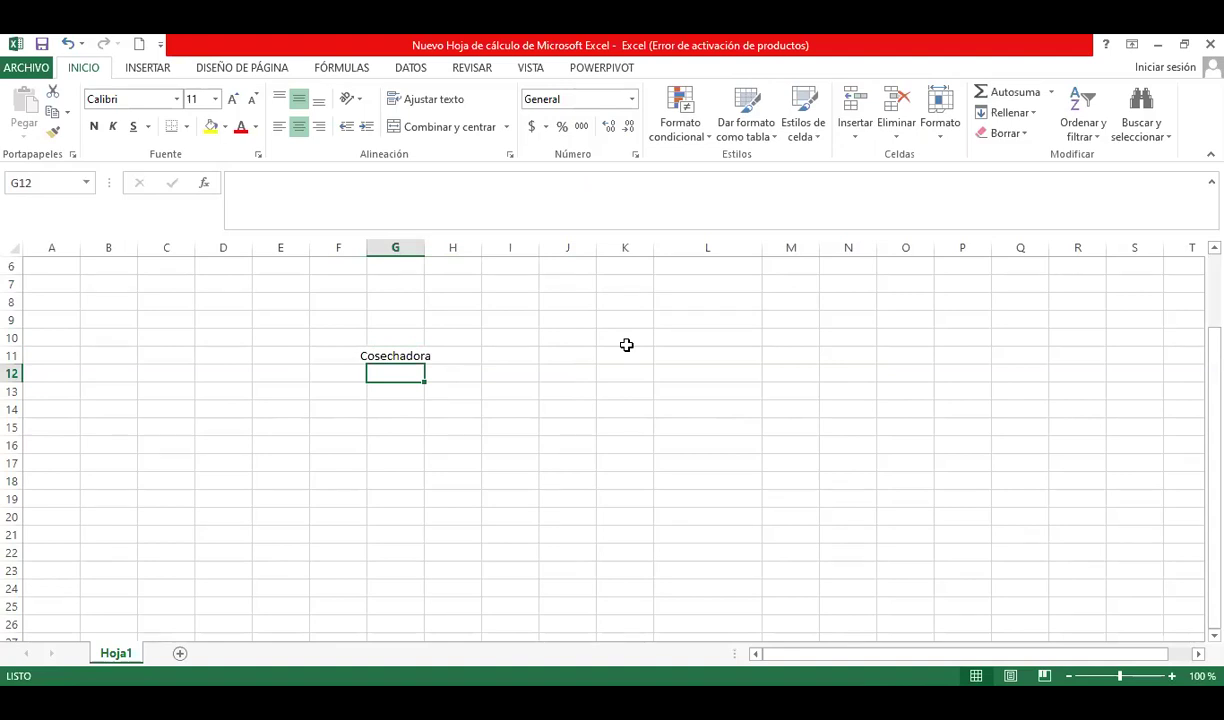
Step: Enter the Cosechadora value 100 in G12 with its unit $/Ha in H12
{"action": "type", "text": "100"}
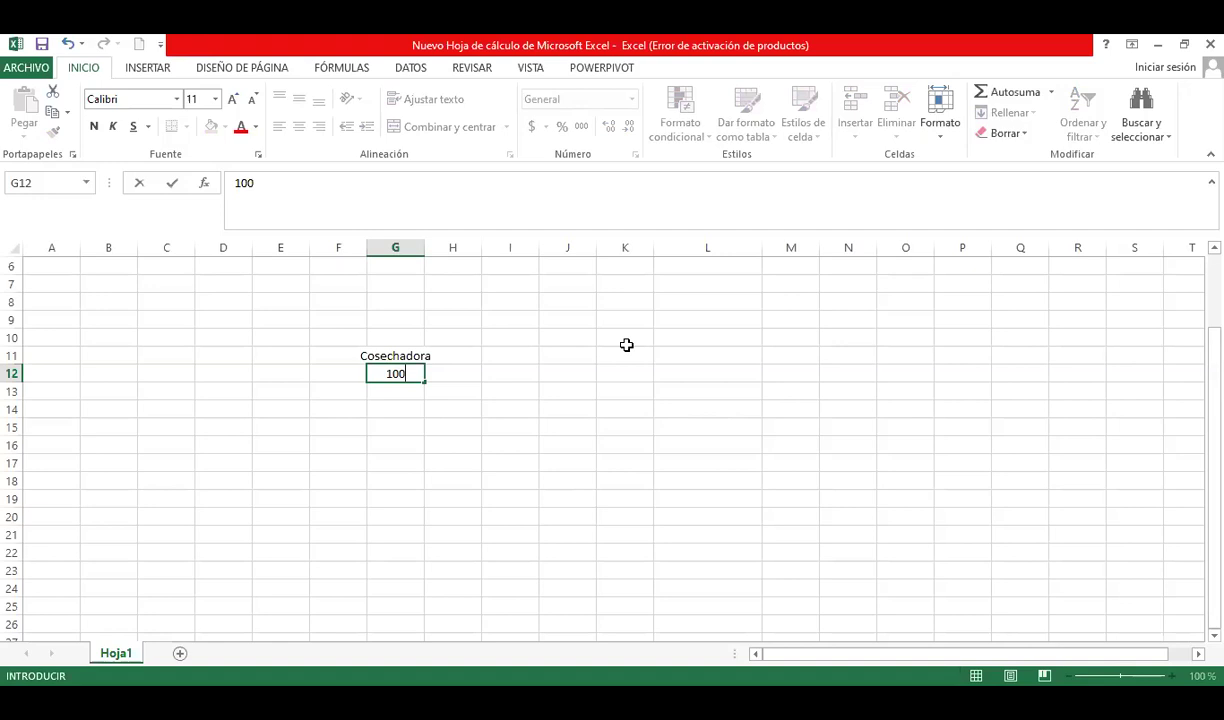
{"action": "key", "text": "Tab"}
{"action": "type", "text": "$/Ha"}
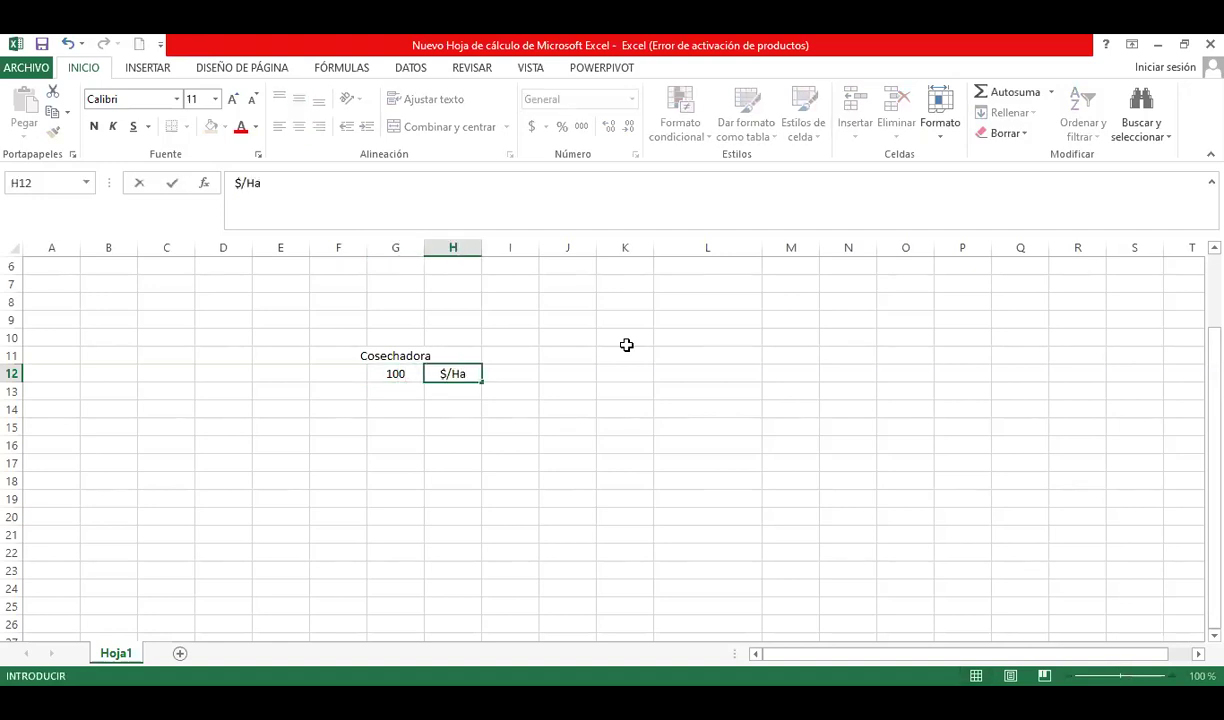
{"action": "key", "text": "Tab"}
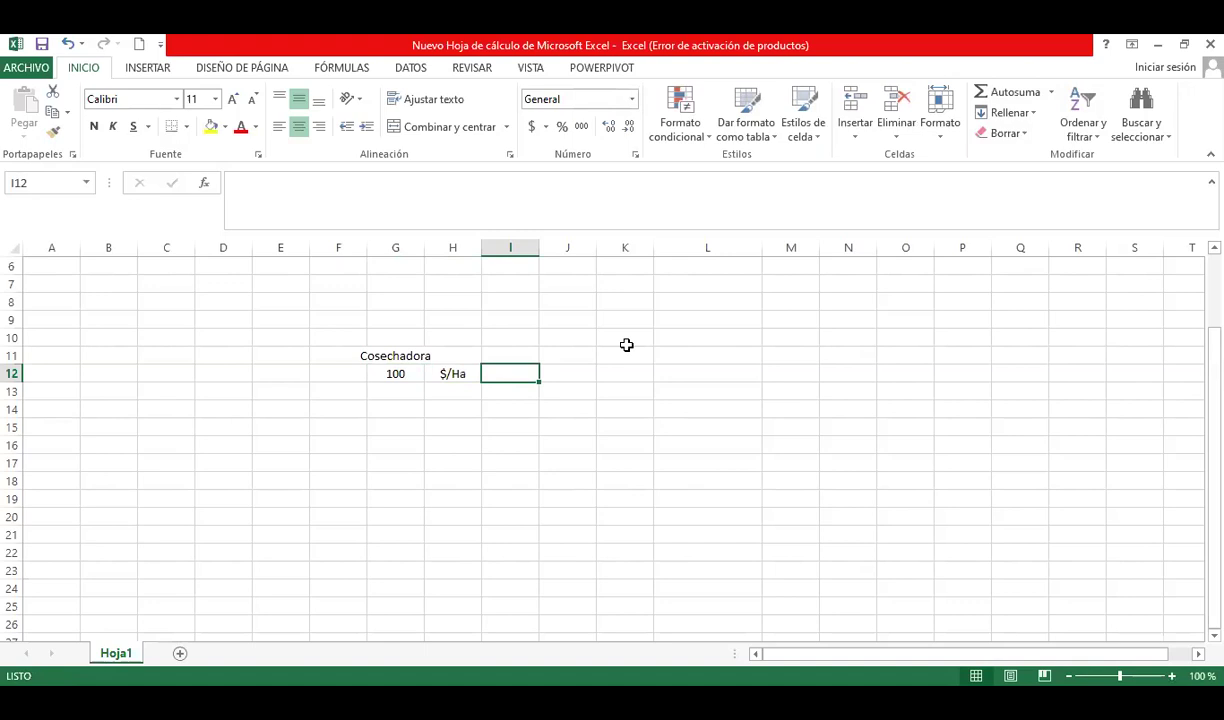
Step: Enter 100 in I12 and head it with the crop name trigo in I11
{"action": "key", "text": "Left"}
{"action": "key", "text": "Left"}
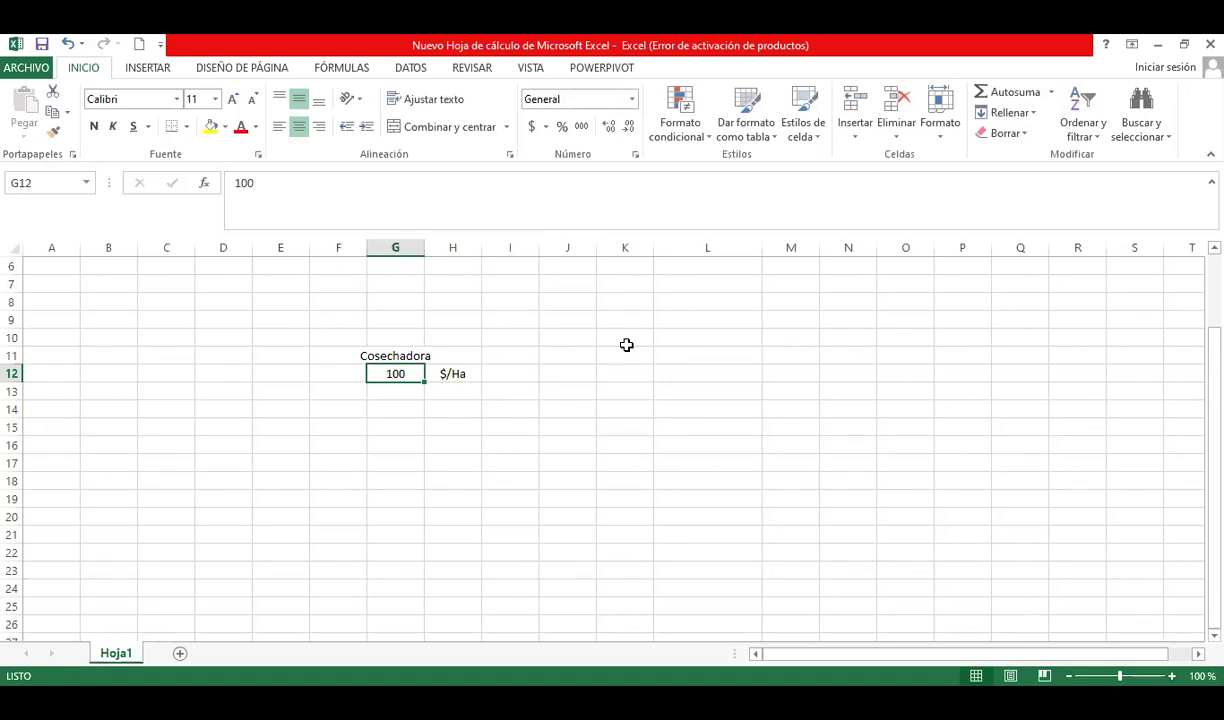
{"action": "key", "text": "Right"}
{"action": "key", "text": "Right"}
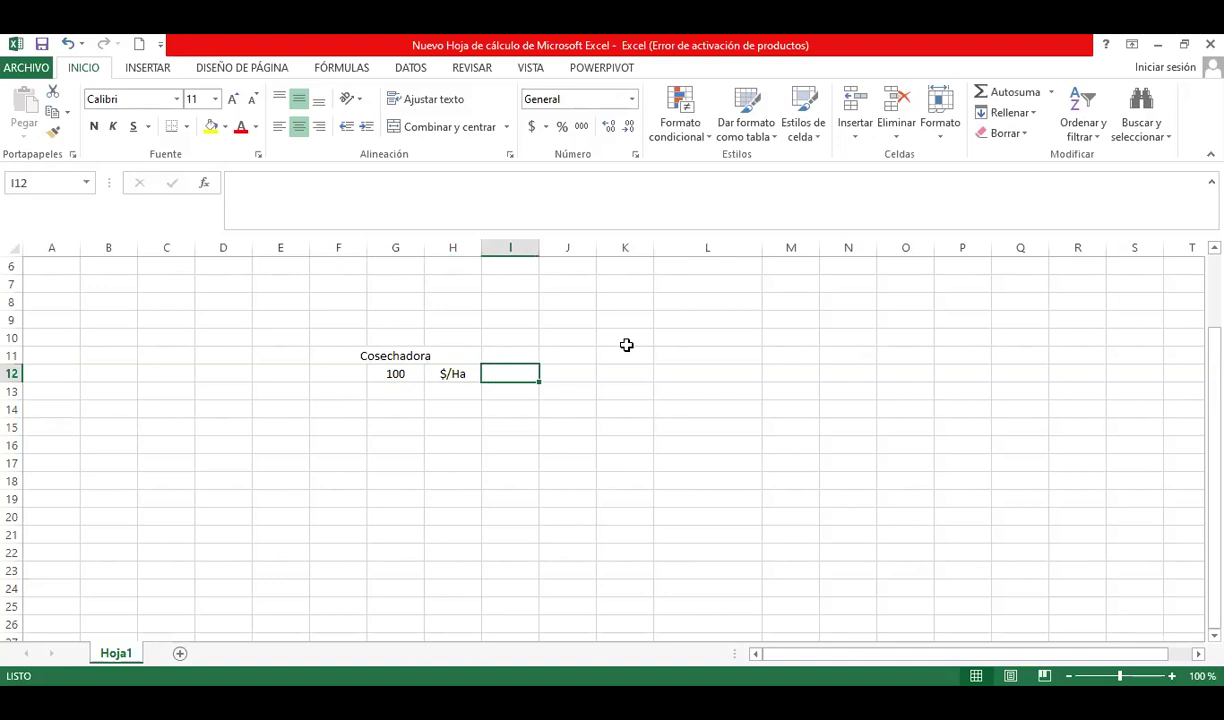
{"action": "key", "text": "Right"}
{"action": "key", "text": "Right"}
{"action": "key", "text": "Left"}
{"action": "key", "text": "Left"}
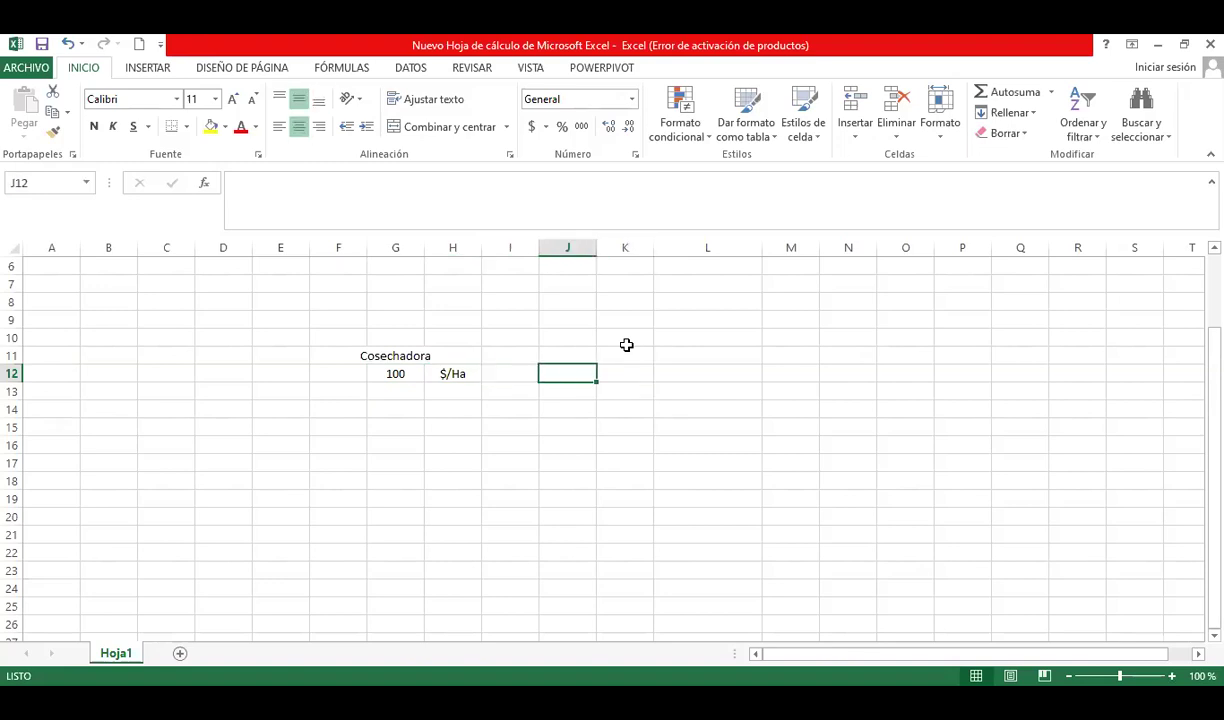
{"action": "type", "text": "100"}
{"action": "key", "text": "Up"}
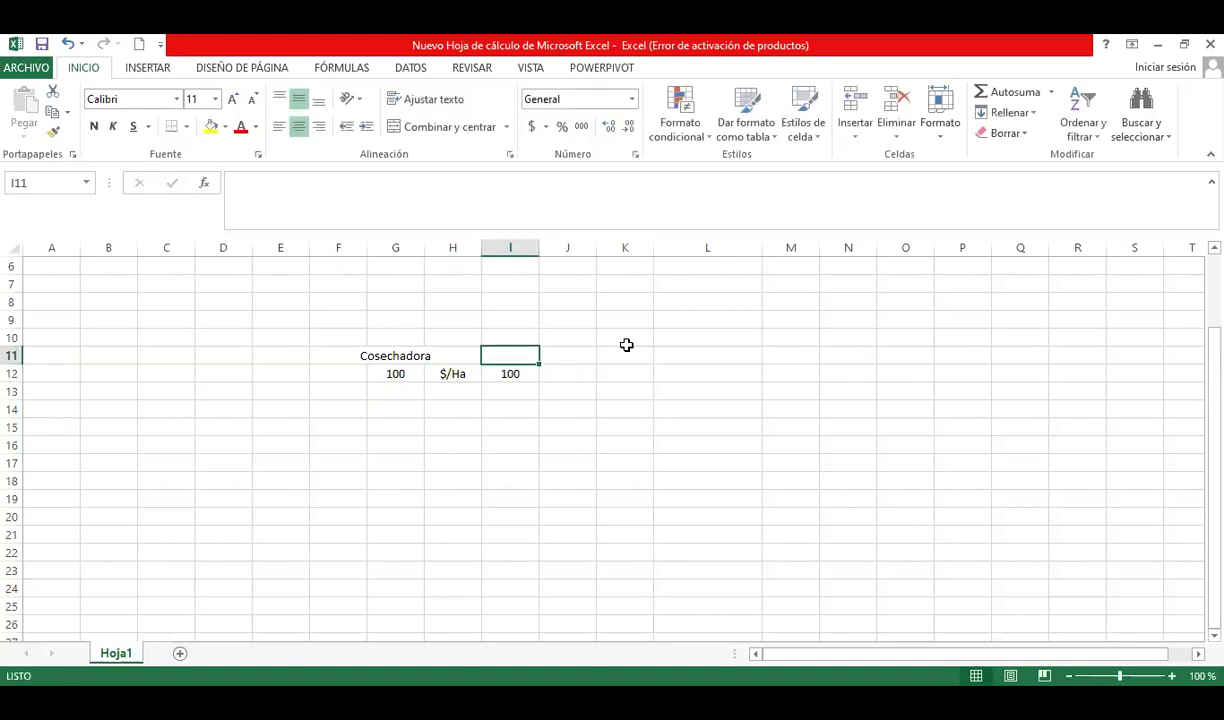
{"action": "type", "text": "trigo"}
{"action": "key", "text": "Right"}
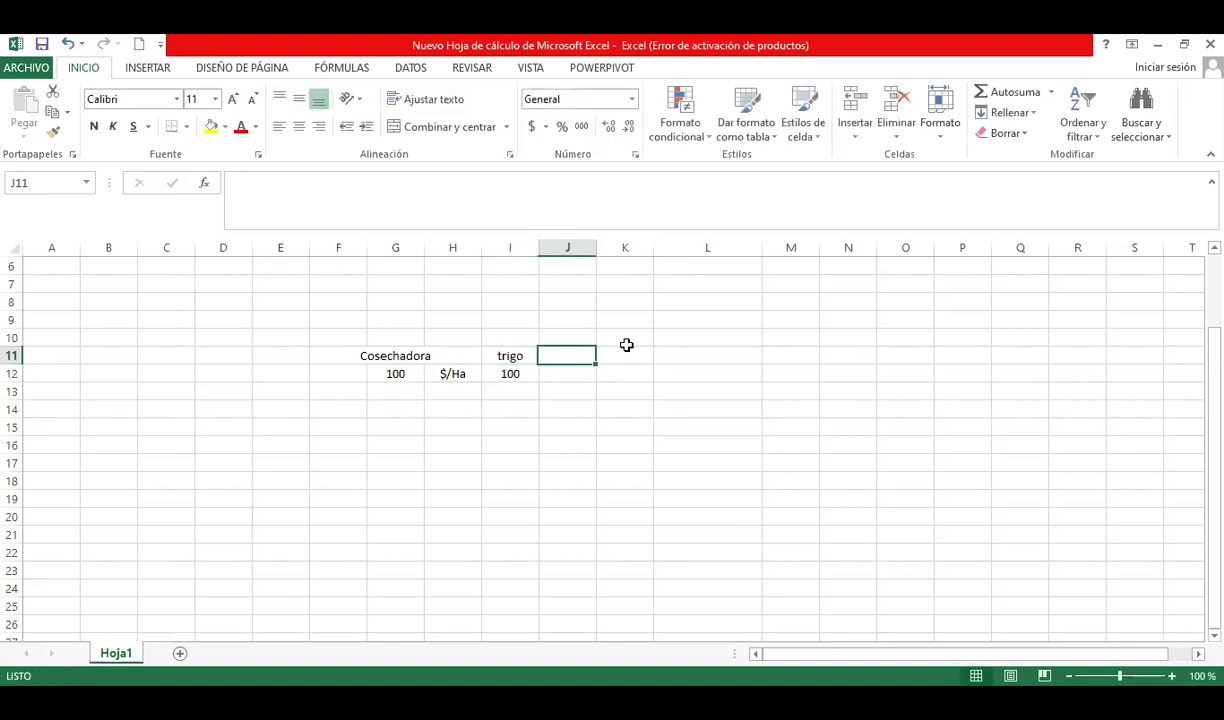
Step: Complete row 12 with the unit Has in J12, the amount 10000 in K12 and $ in L12
{"action": "key", "text": "Down"}
{"action": "type", "text": "Has"}
{"action": "key", "text": "Right"}
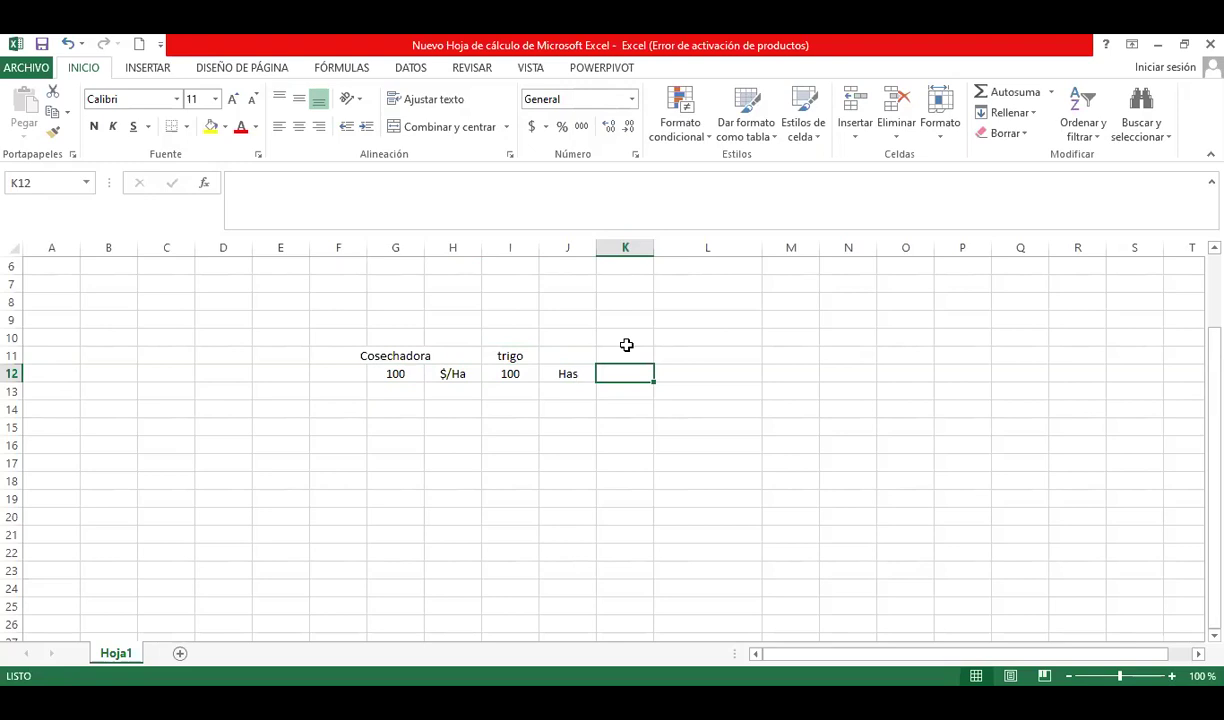
{"action": "type", "text": "10"}
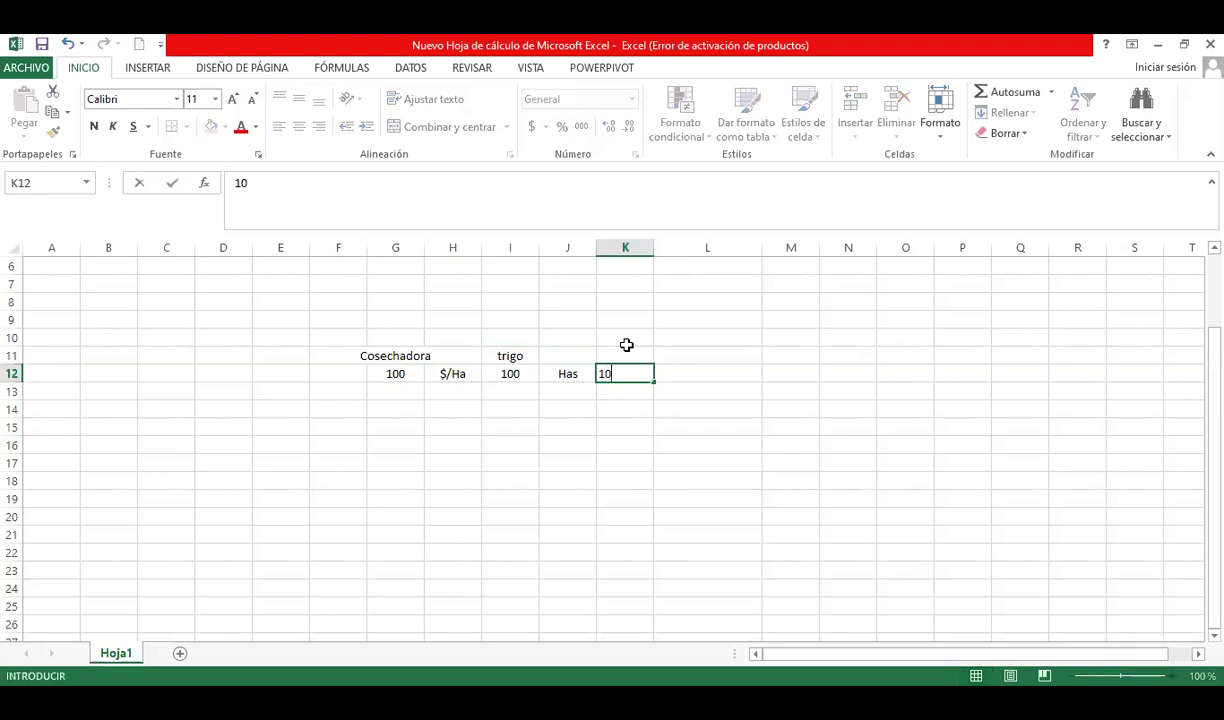
{"action": "type", "text": "000"}
{"action": "key", "text": "Right"}
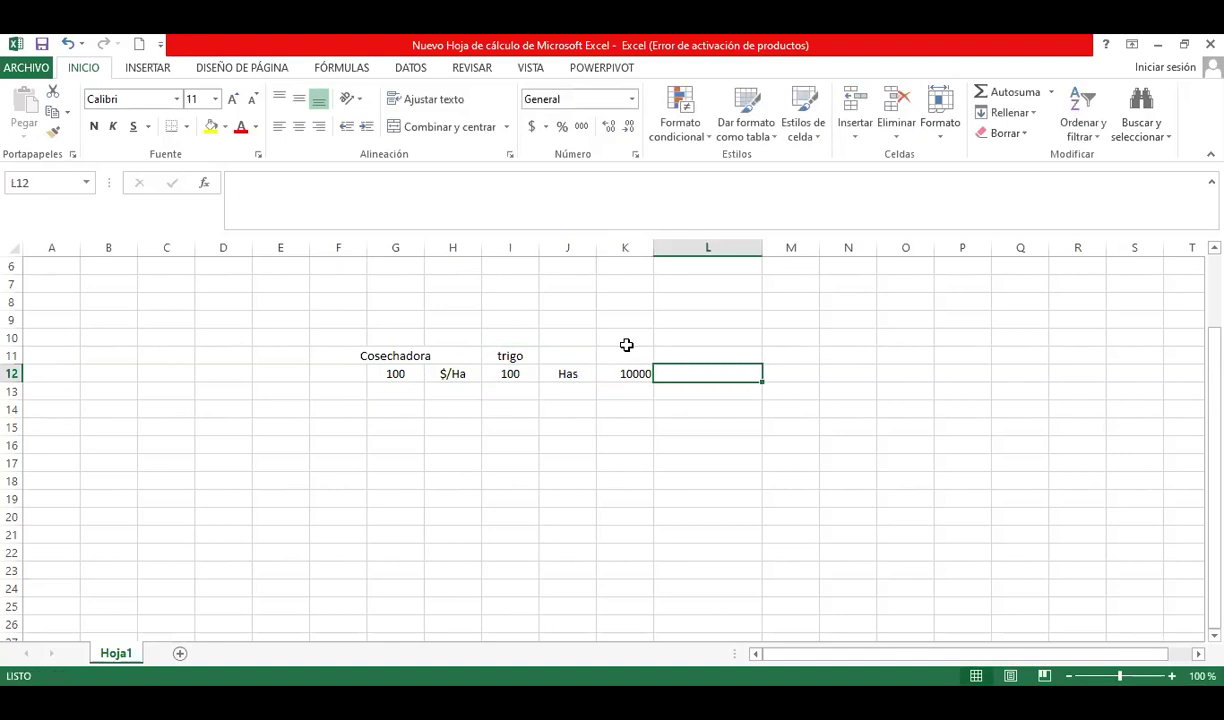
{"action": "type", "text": "$"}
{"action": "key", "text": "Return"}
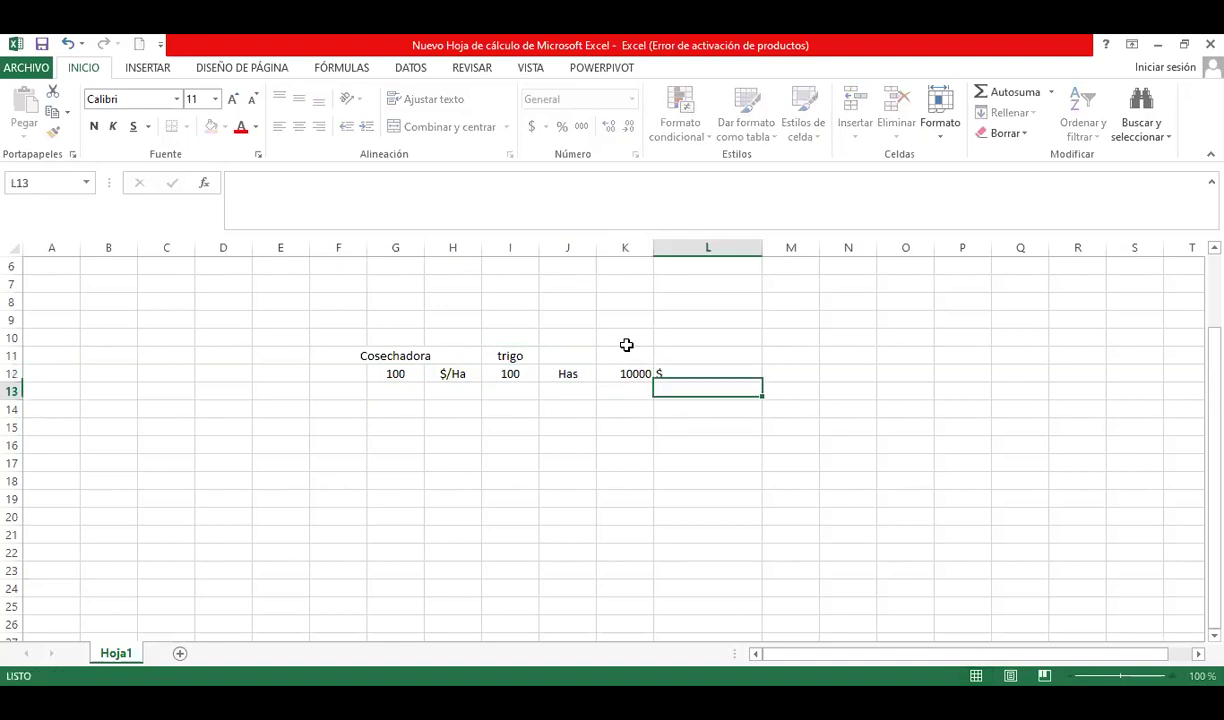
{"action": "key", "text": "Up"}
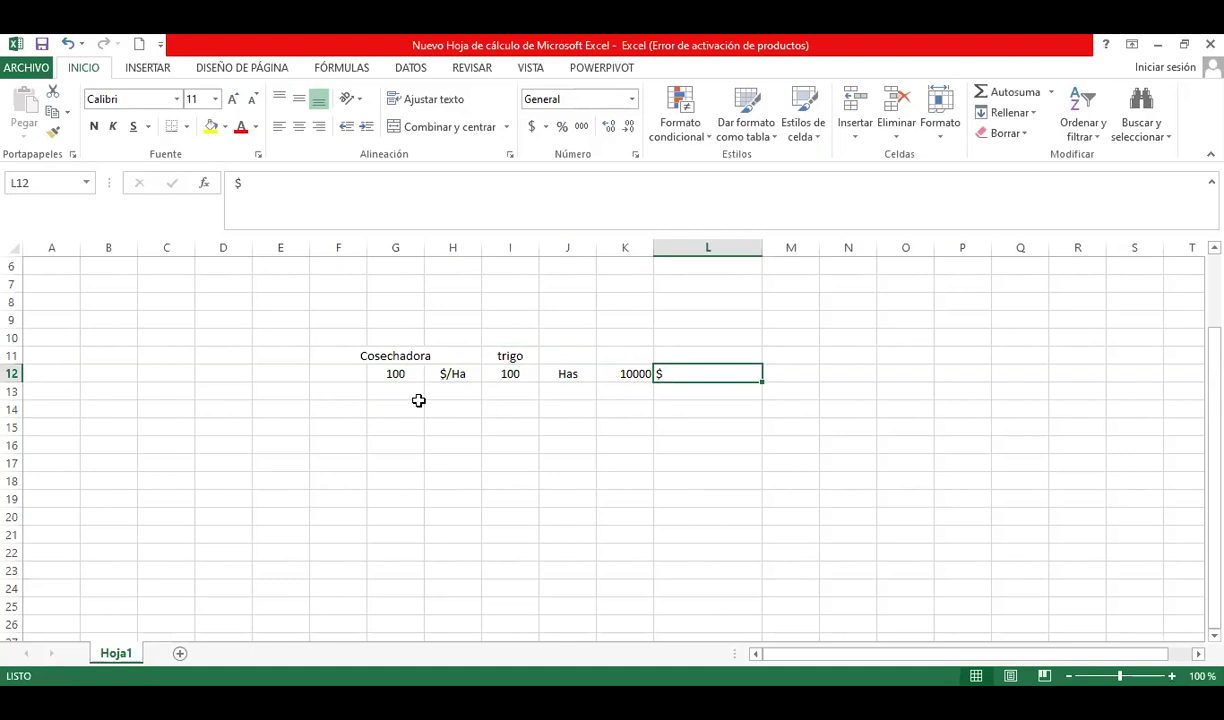
Step: Label the Cosechadora row as Costos in E12
{"action": "left_click", "coordinate": [396, 375]}
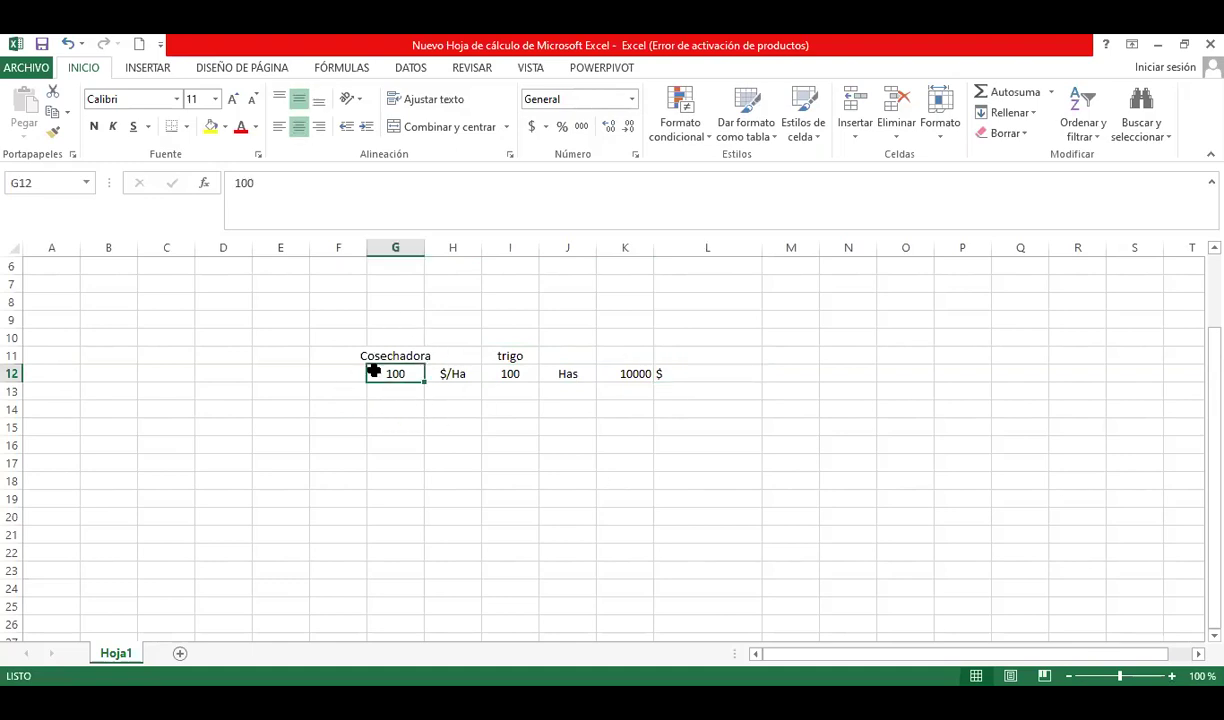
{"action": "left_click", "coordinate": [277, 376]}
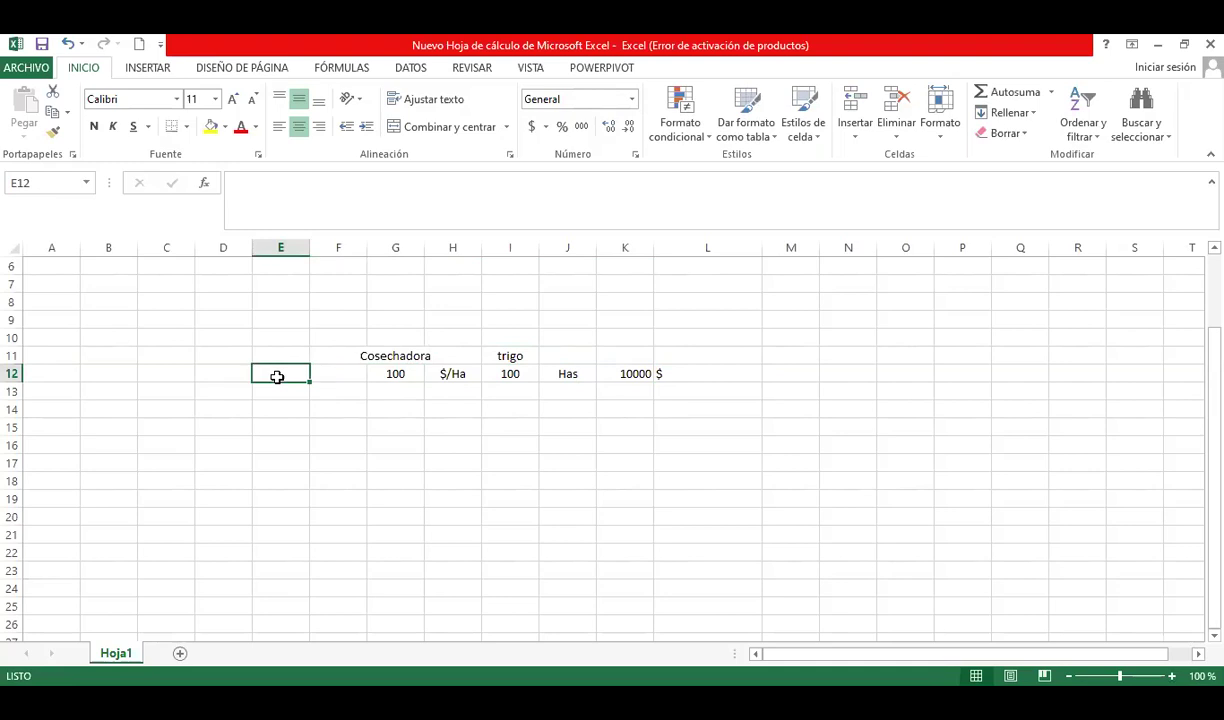
{"action": "type", "text": "C"}
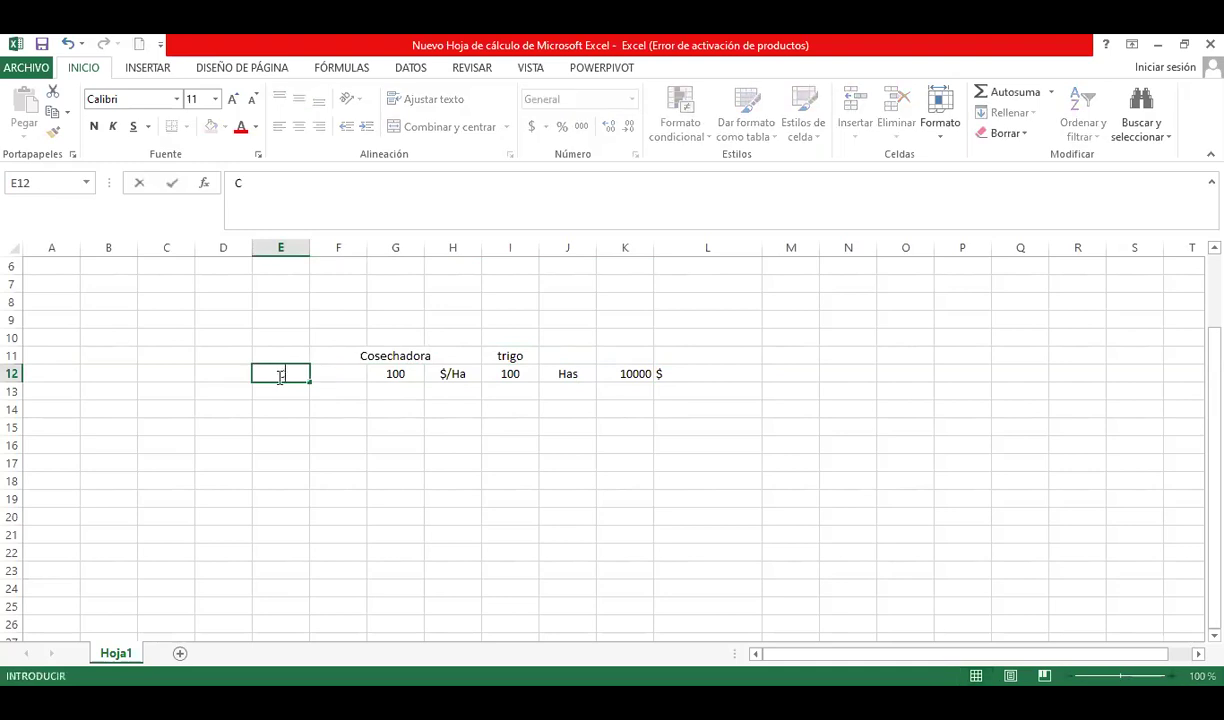
{"action": "type", "text": "ostos"}
{"action": "key", "text": "Tab"}
{"action": "key", "text": "Tab"}
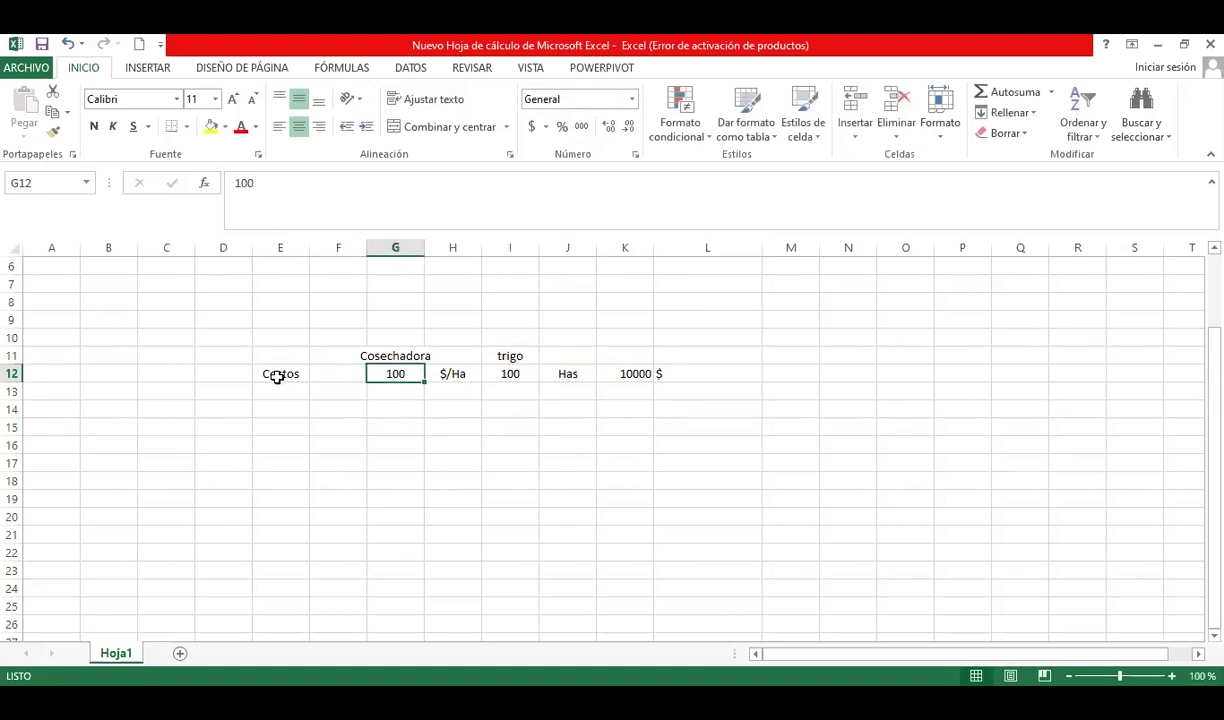
Step: Add the note Costo total at the end of the Costos row in M12
{"action": "key", "text": "Right"}
{"action": "key", "text": "Right"}
{"action": "key", "text": "Right"}
{"action": "key", "text": "Right"}
{"action": "key", "text": "Right"}
{"action": "key", "text": "Right"}
{"action": "type", "text": "Costo tot"}
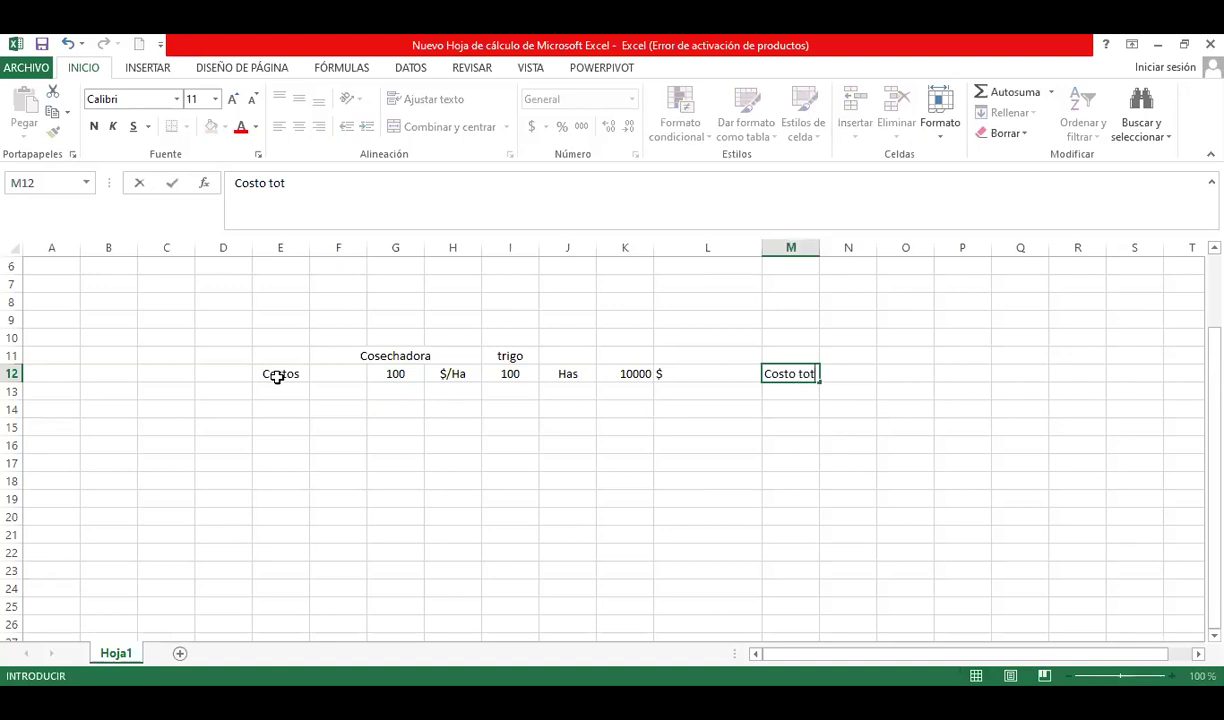
{"action": "type", "text": "al"}
Step: Label the row below Costos as Valor Mercado in E13
{"action": "key", "text": "Left"}
{"action": "key", "text": "Left"}
{"action": "key", "text": "Left"}
{"action": "key", "text": "Left"}
{"action": "key", "text": "Left"}
{"action": "key", "text": "Left"}
{"action": "key", "text": "Left"}
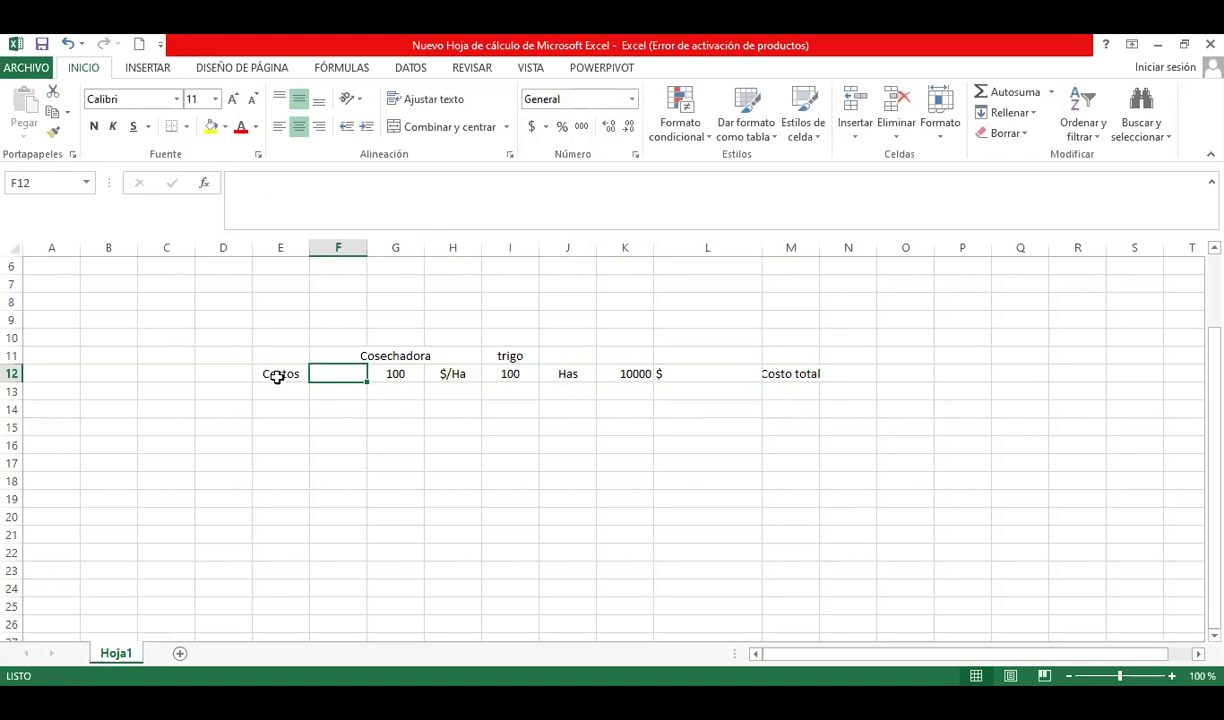
{"action": "key", "text": "Return"}
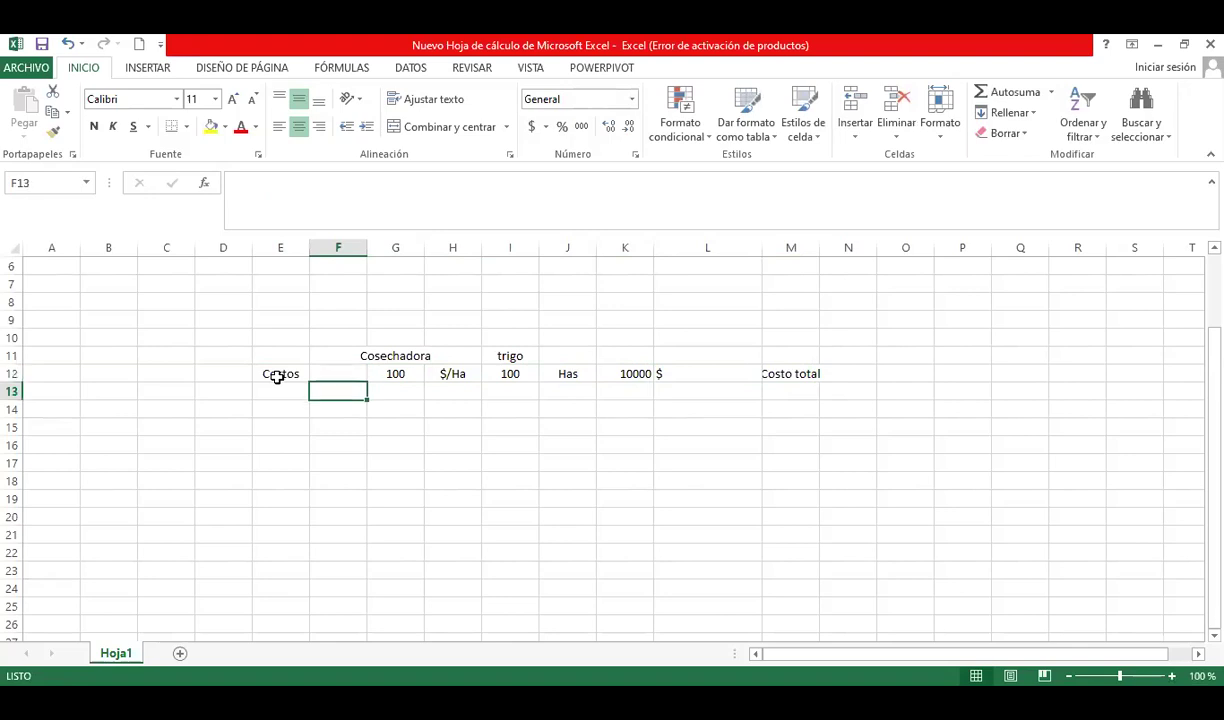
{"action": "key", "text": "Left"}
{"action": "type", "text": "Valor"}
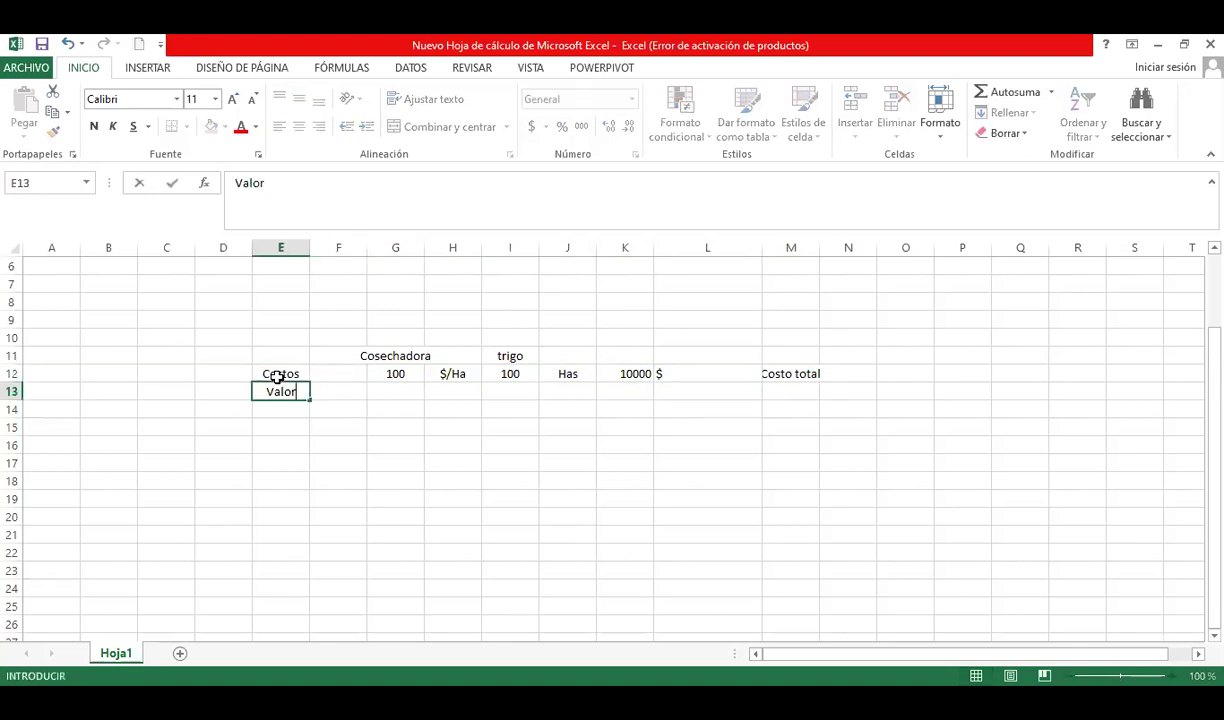
{"action": "type", "text": " Mercado"}
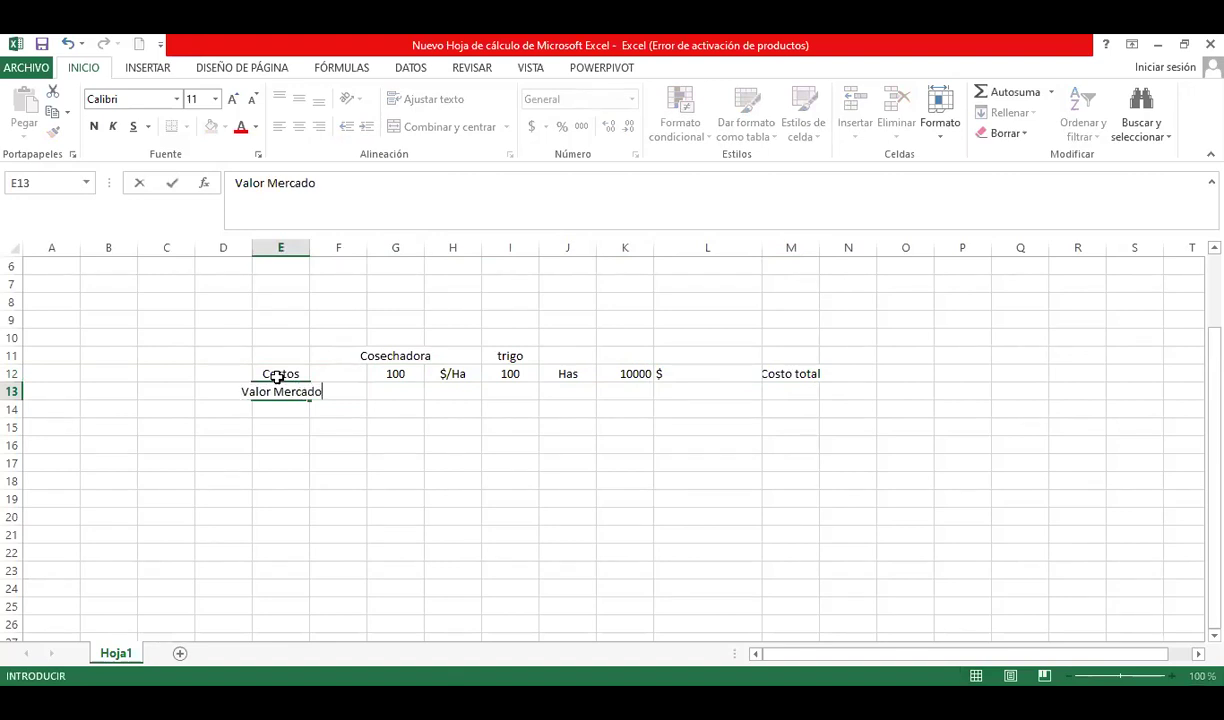
Step: Enter the Cosechadora market value 150 in G13 with its unit $/Ha in H13
{"action": "key", "text": "Tab"}
{"action": "key", "text": "Tab"}
{"action": "key", "text": "Tab"}
{"action": "key", "text": "Tab"}
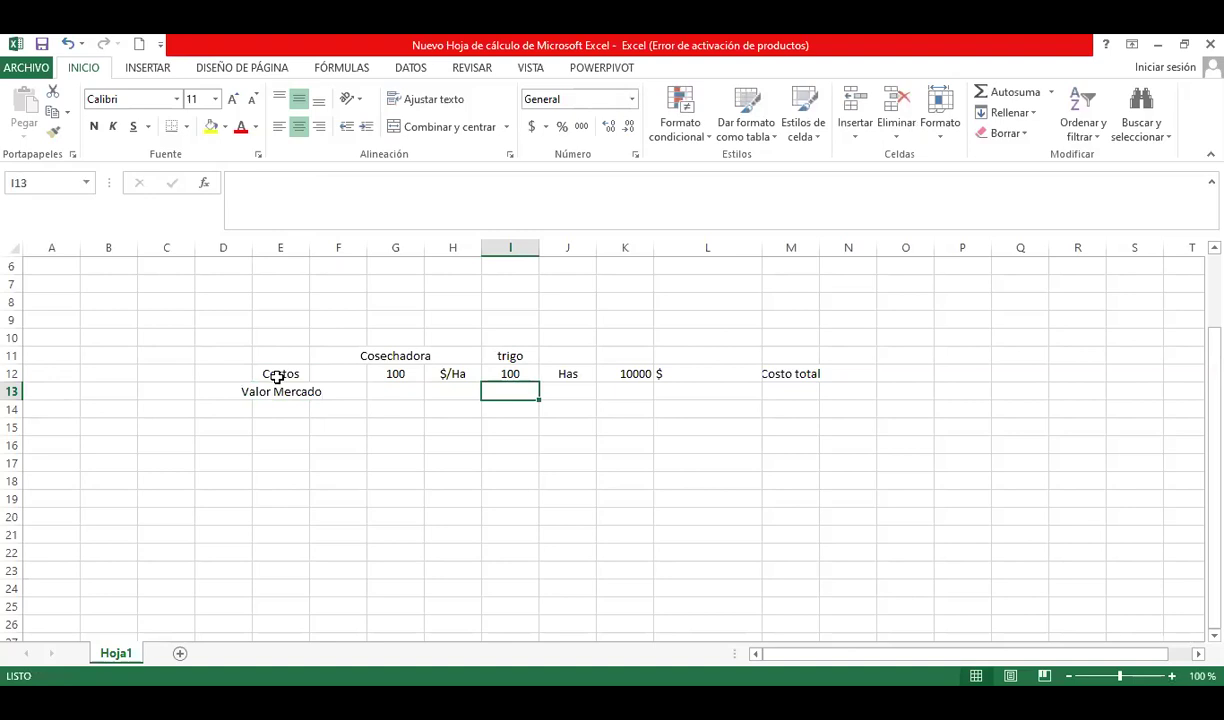
{"action": "key", "text": "Left"}
{"action": "key", "text": "Left"}
{"action": "type", "text": "150"}
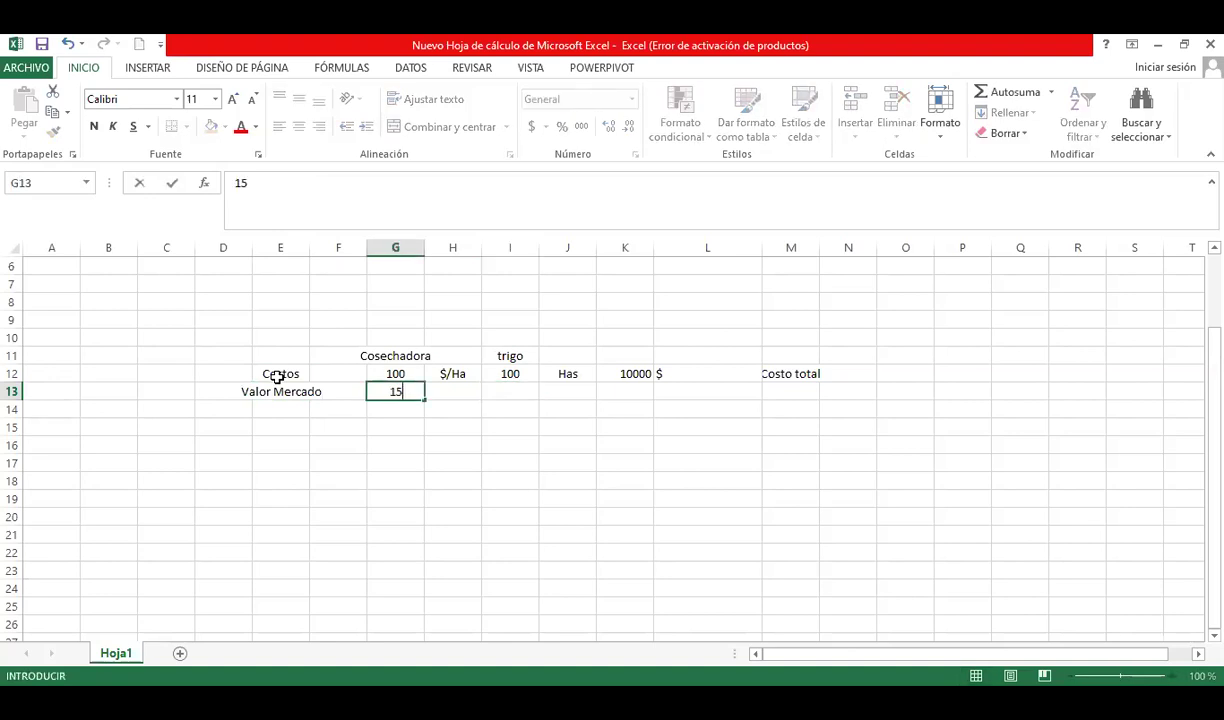
{"action": "key", "text": "Tab"}
{"action": "key", "text": "Tab"}
{"action": "key", "text": "Tab"}
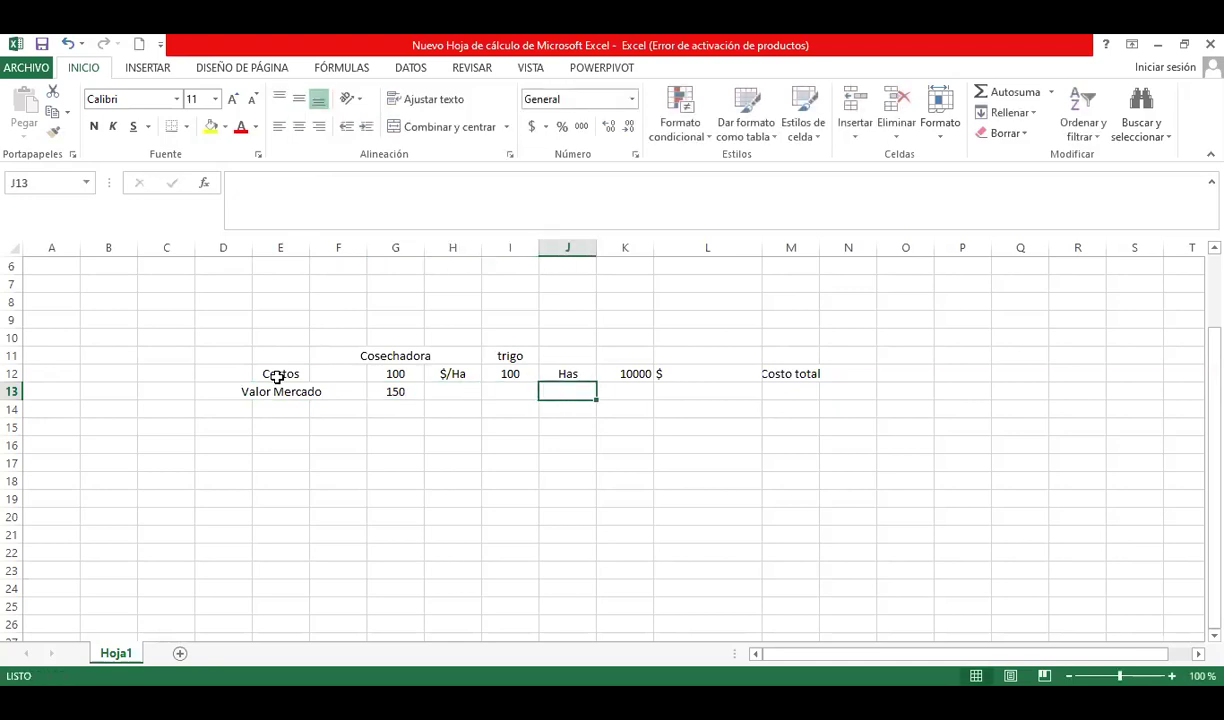
{"action": "key", "text": "Left"}
{"action": "key", "text": "Left"}
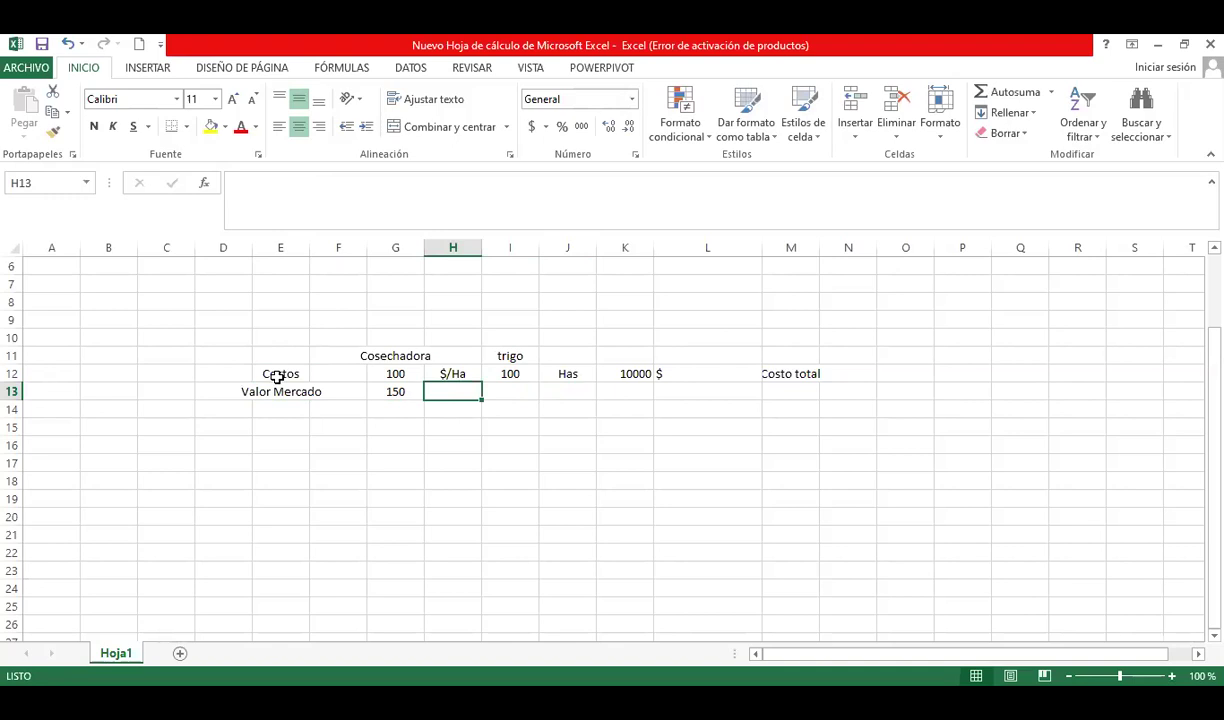
{"action": "type", "text": "$/Ha"}
{"action": "key", "text": "Tab"}
Step: Complete the Valor Mercado row with 100 Has in I13:J13 and 15000 $ in K13:L13
{"action": "type", "text": "100"}
{"action": "key", "text": "Tab"}
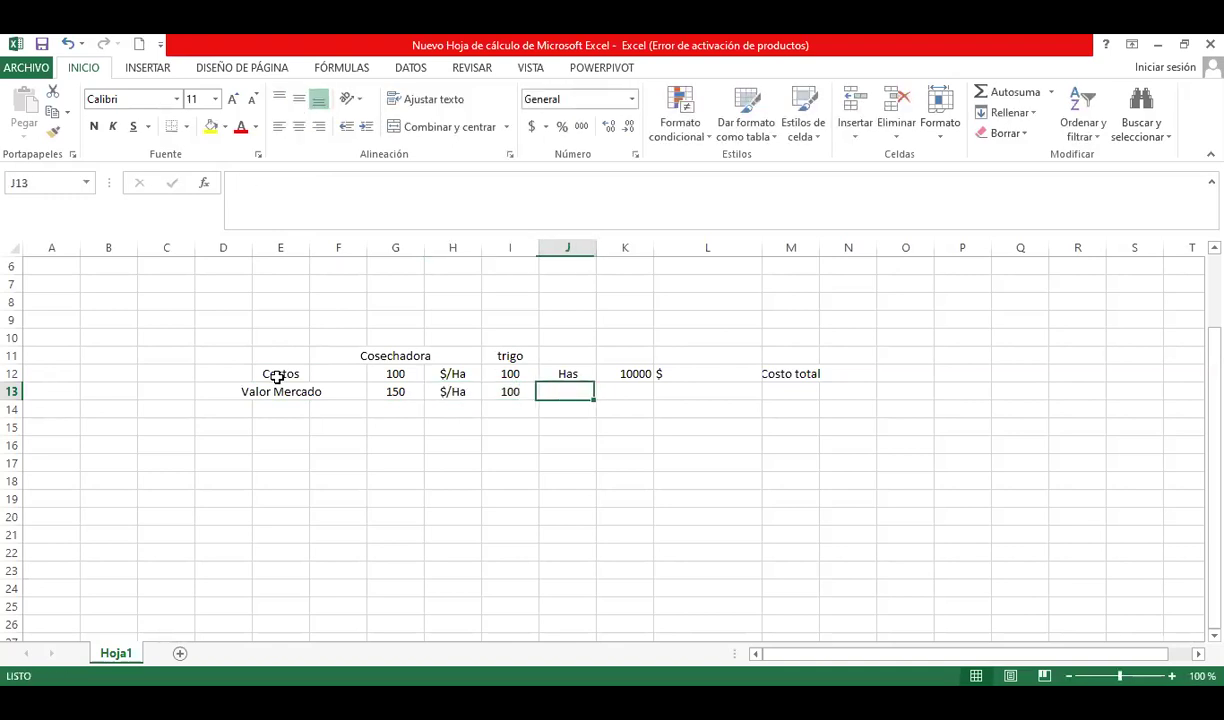
{"action": "type", "text": "Has"}
{"action": "key", "text": "Tab"}
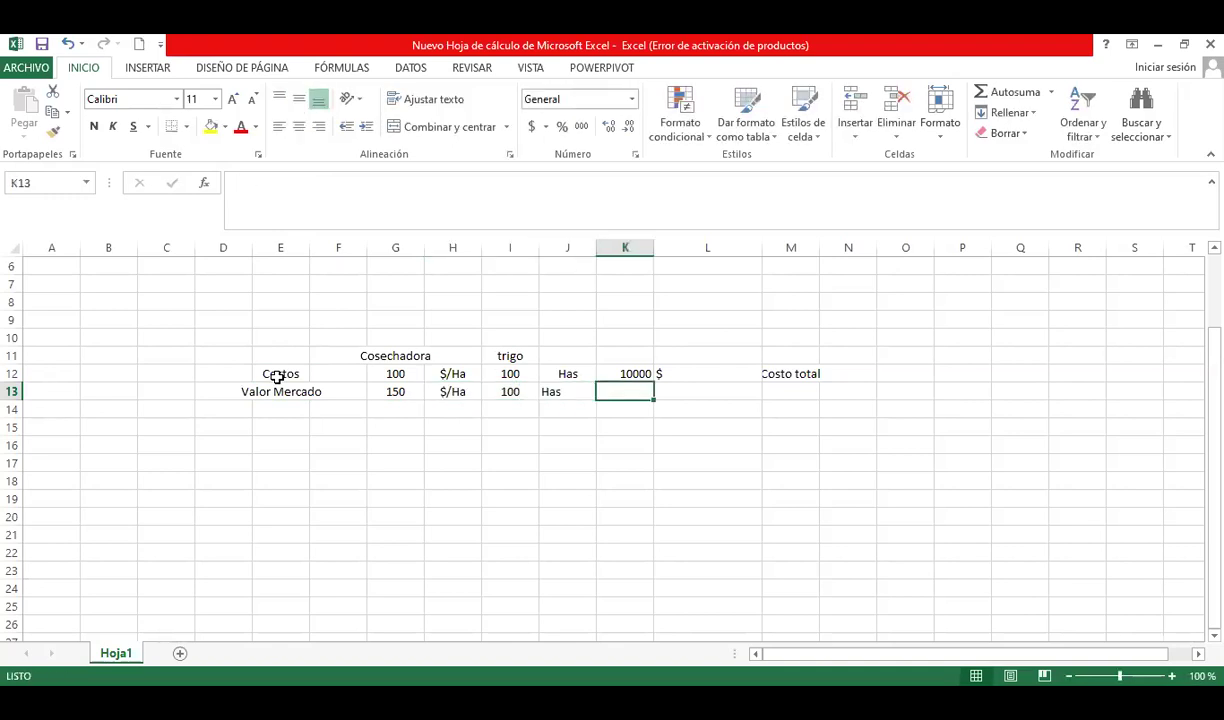
{"action": "type", "text": "+15000"}
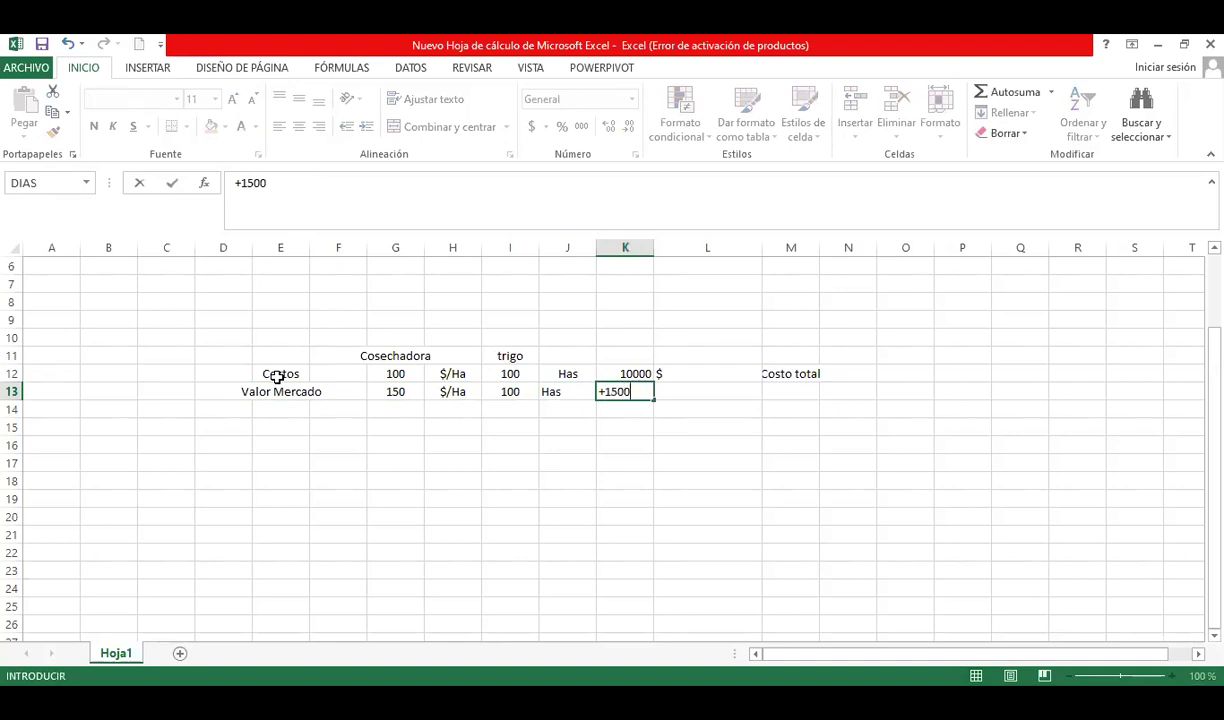
{"action": "key", "text": "Tab"}
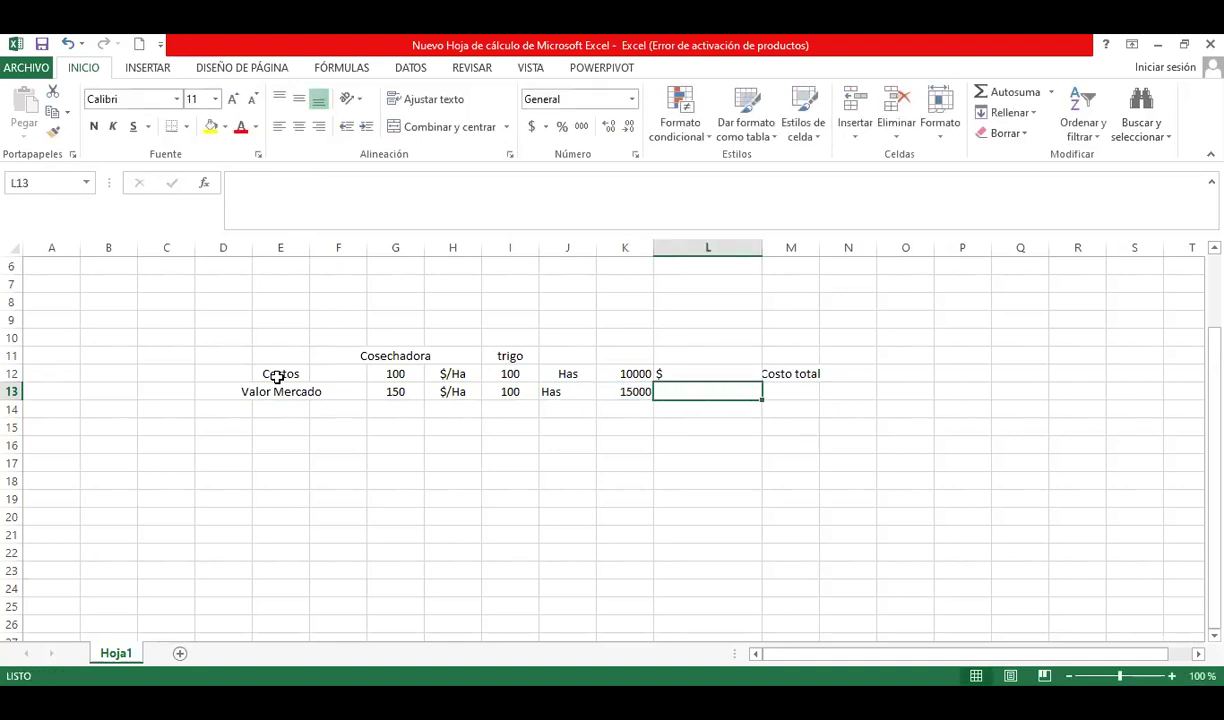
{"action": "type", "text": "$"}
{"action": "key", "text": "Tab"}
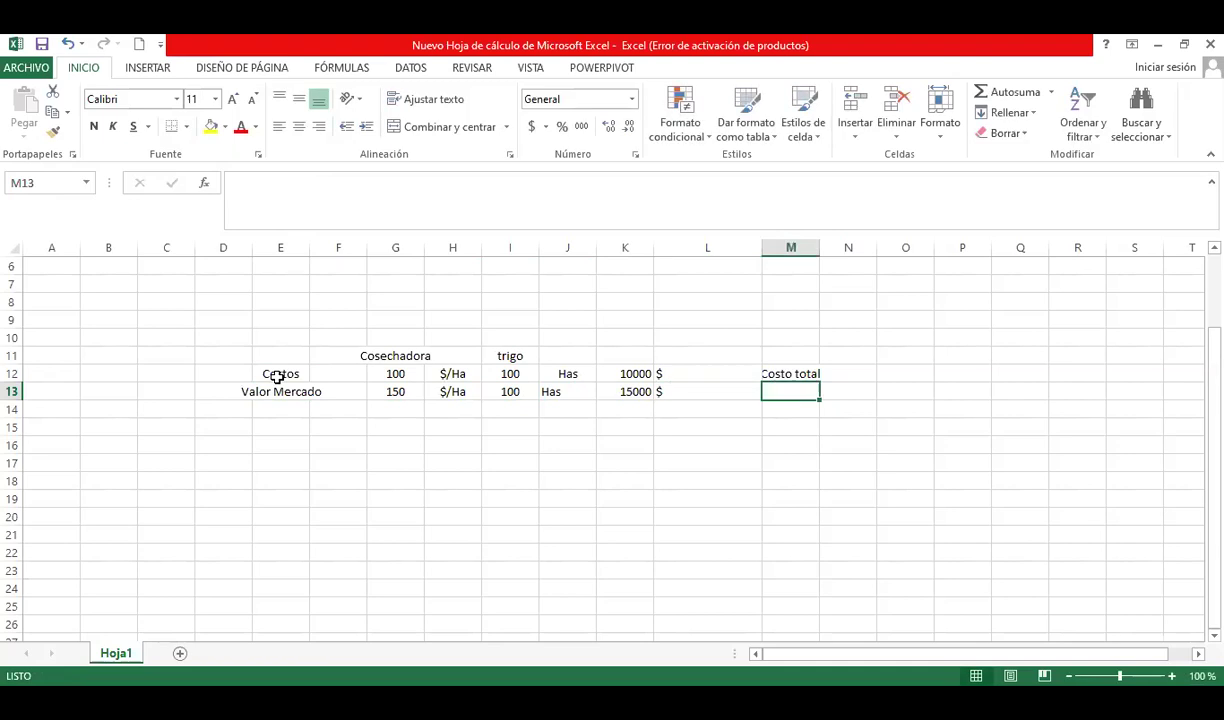
{"action": "left_click", "coordinate": [497, 371]}
{"action": "left_click", "coordinate": [624, 410]}
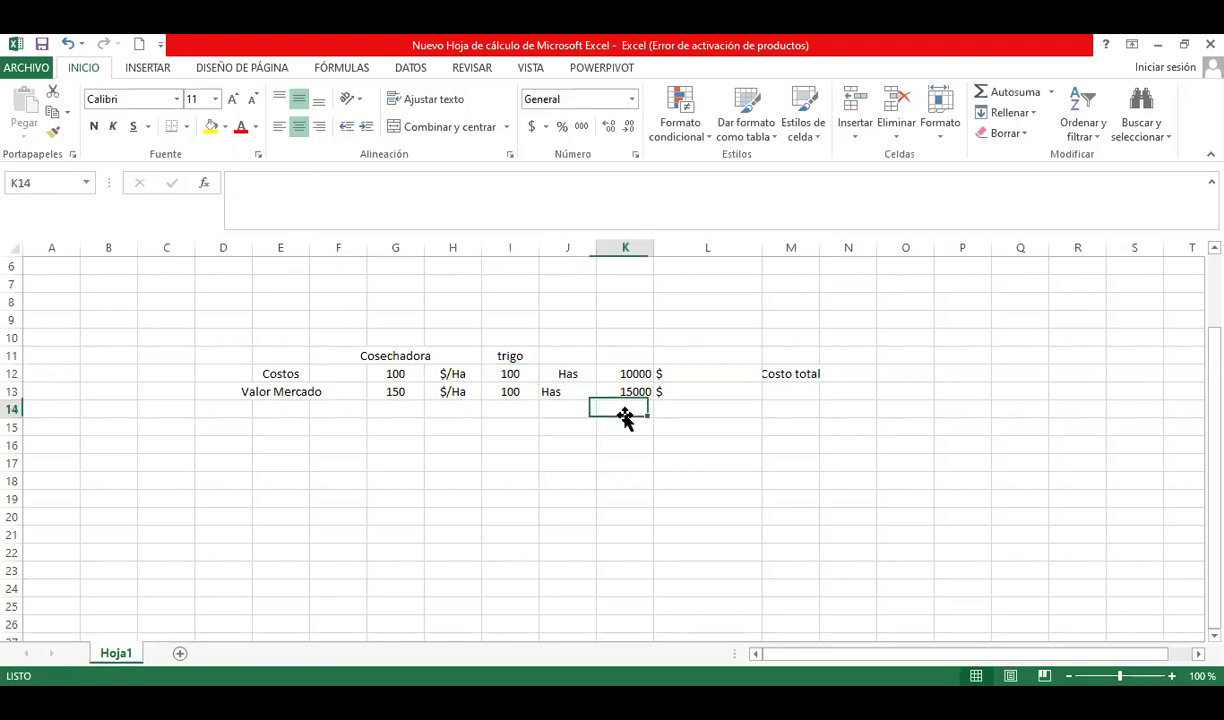
{"action": "type", "text": "-"}
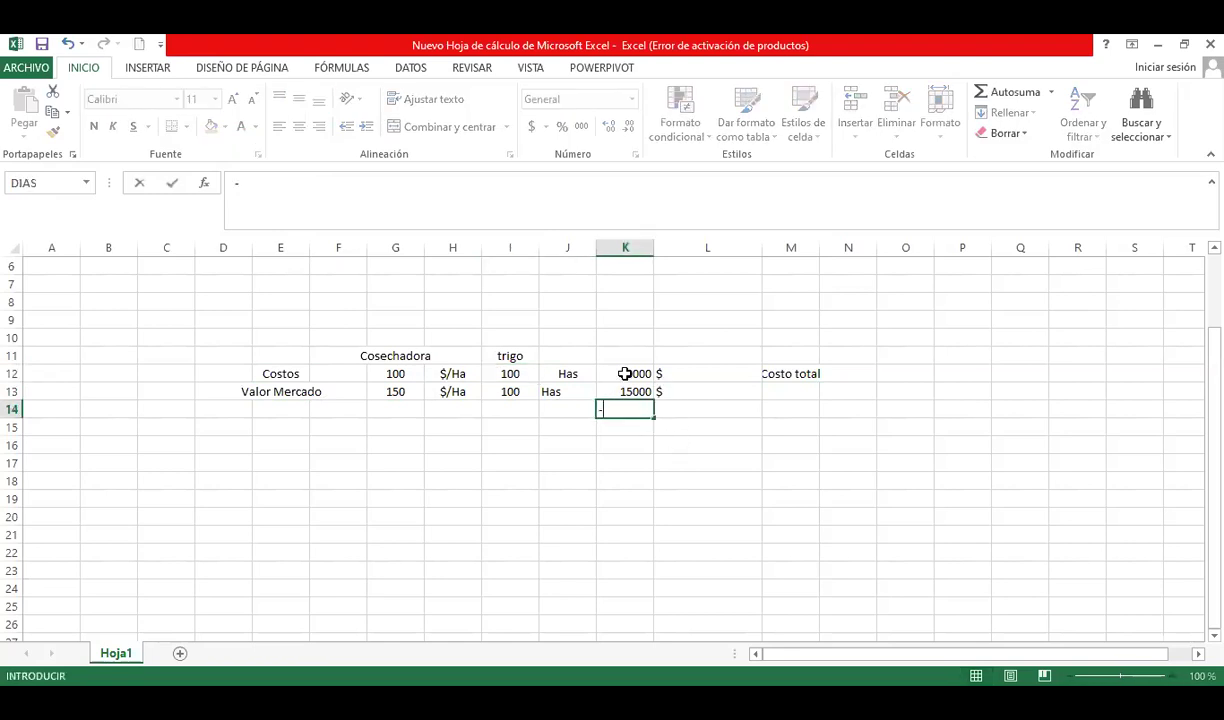
{"action": "left_click", "coordinate": [633, 372]}
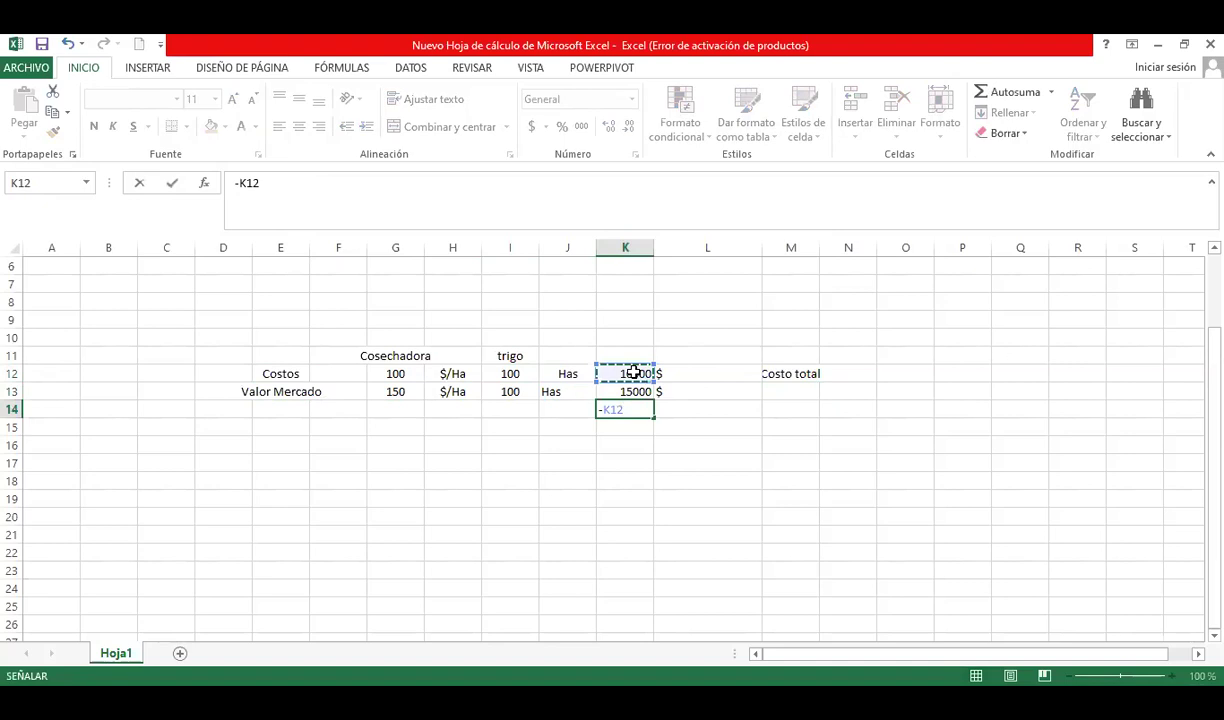
{"action": "key", "text": "Escape"}
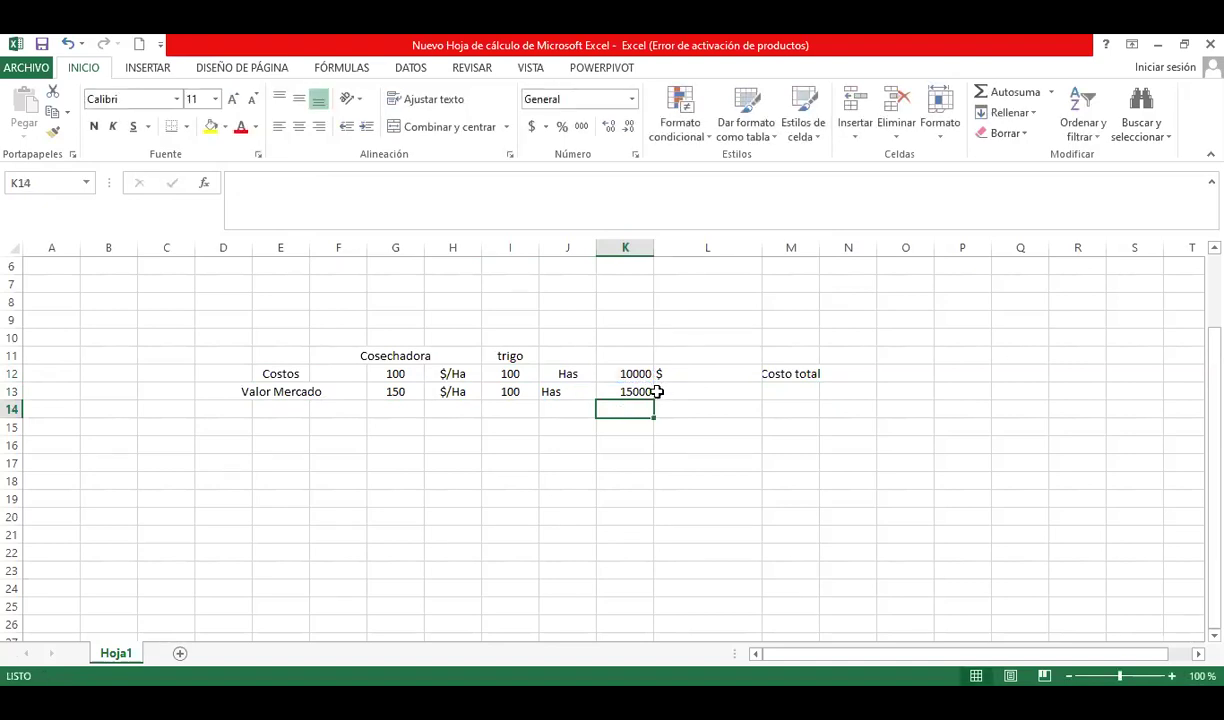
Step: Subtract the market value total from the cost total in K14 with the formula +K12-K13
{"action": "type", "text": "+"}
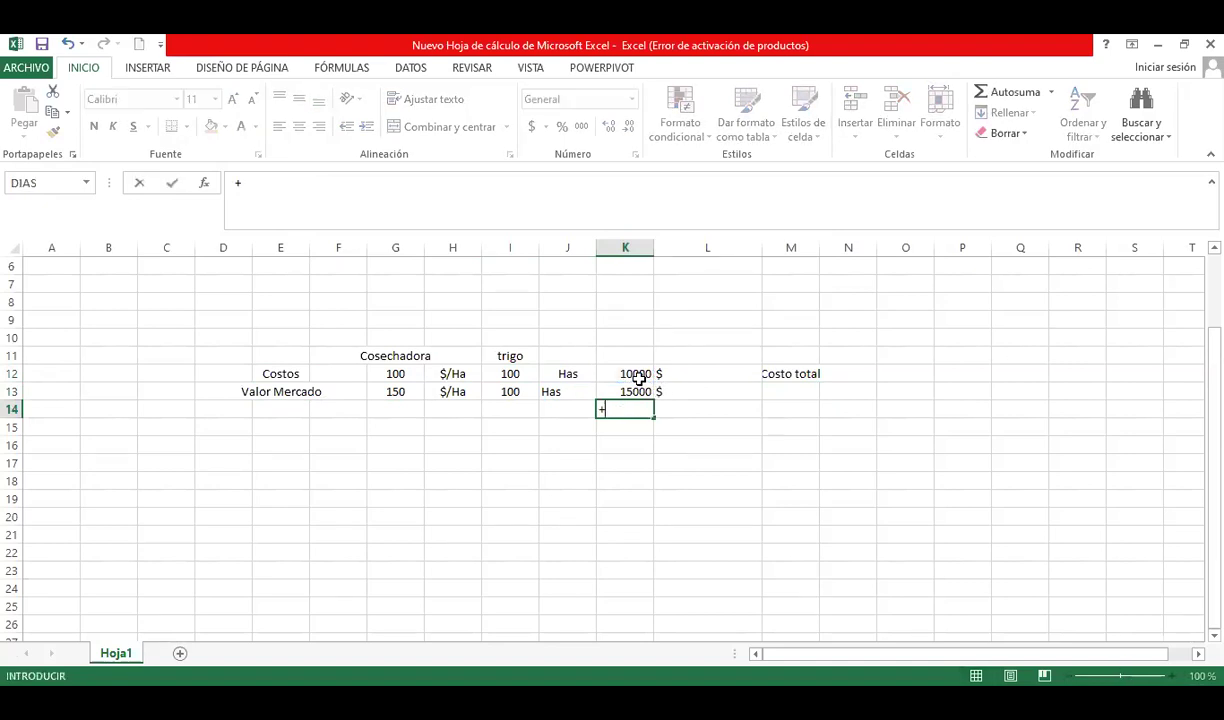
{"action": "left_click", "coordinate": [636, 373]}
{"action": "type", "text": "-"}
{"action": "left_click", "coordinate": [636, 392]}
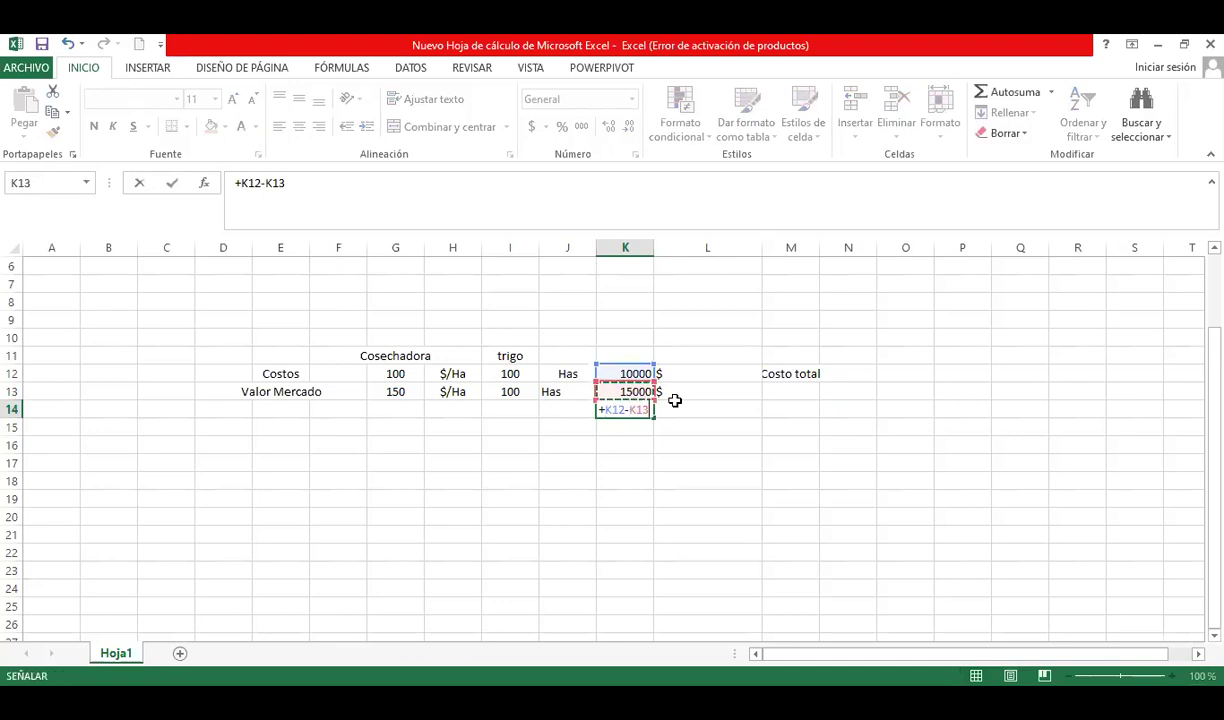
{"action": "key", "text": "Return"}
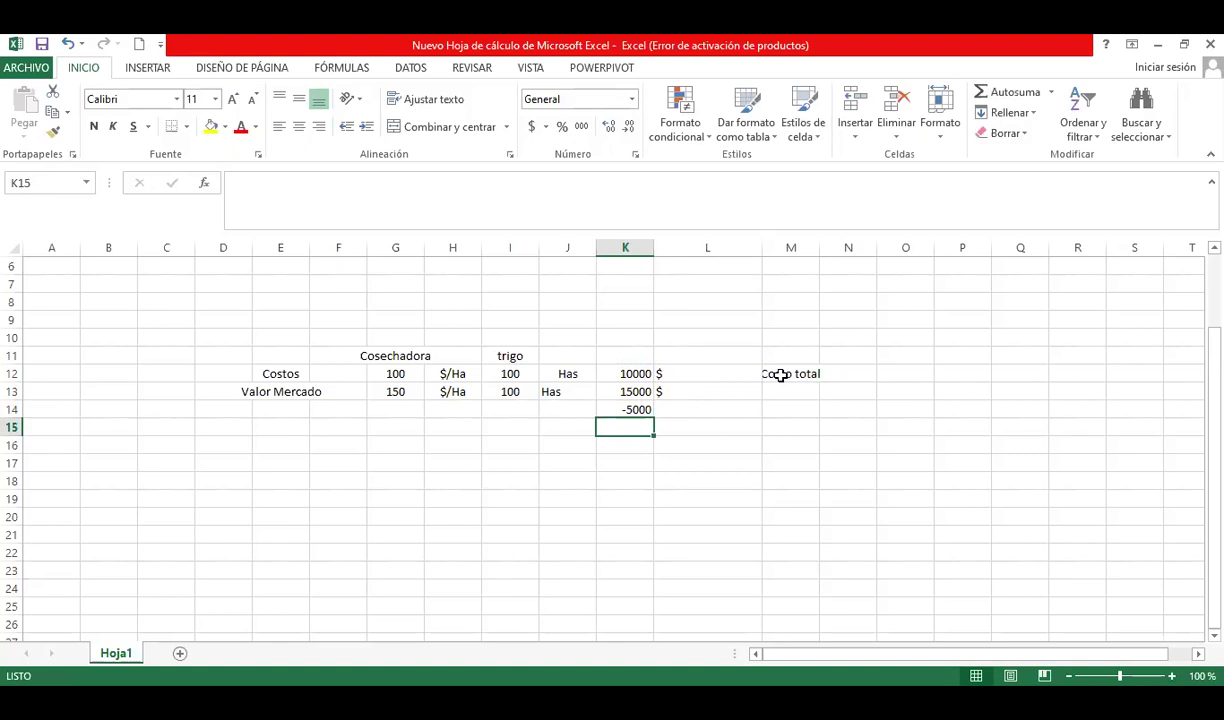
Step: Replace the formula in K14 with +K13-K12 to subtract the cost total from the market value total
{"action": "key", "text": "Up"}
{"action": "type", "text": "+"}
{"action": "key", "text": "Up"}
{"action": "type", "text": "-"}
{"action": "key", "text": "Up"}
{"action": "key", "text": "Up"}
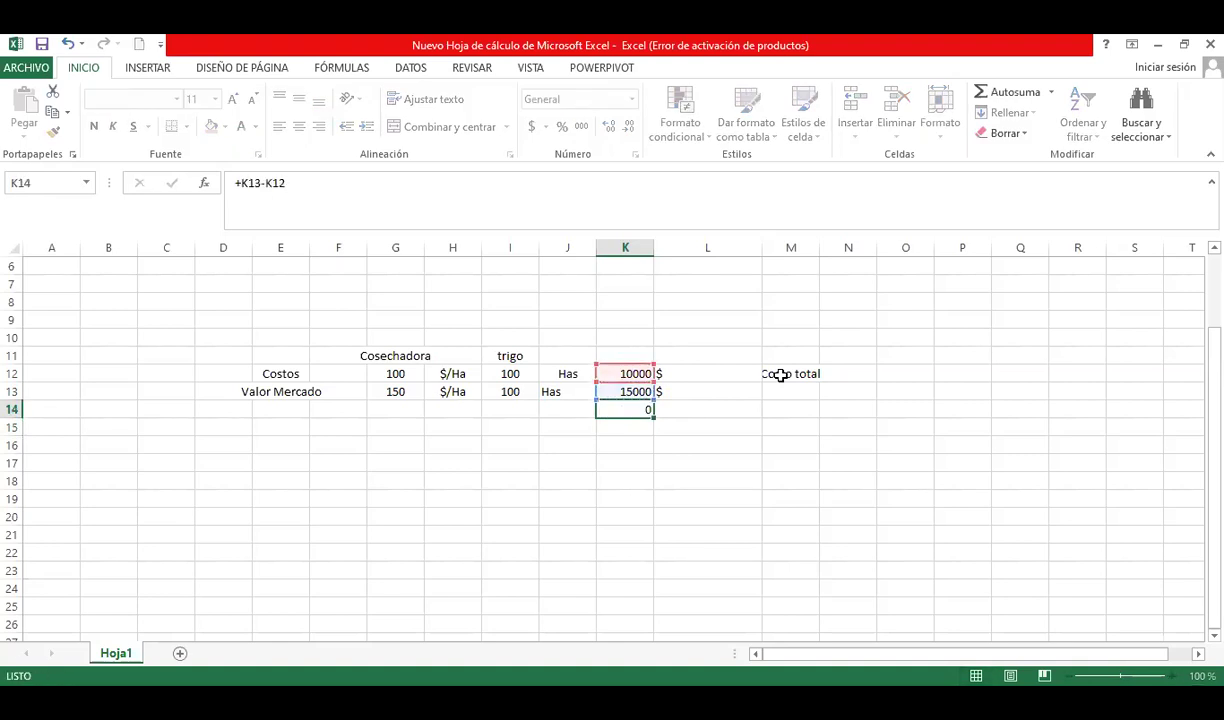
{"action": "key", "text": "Return"}
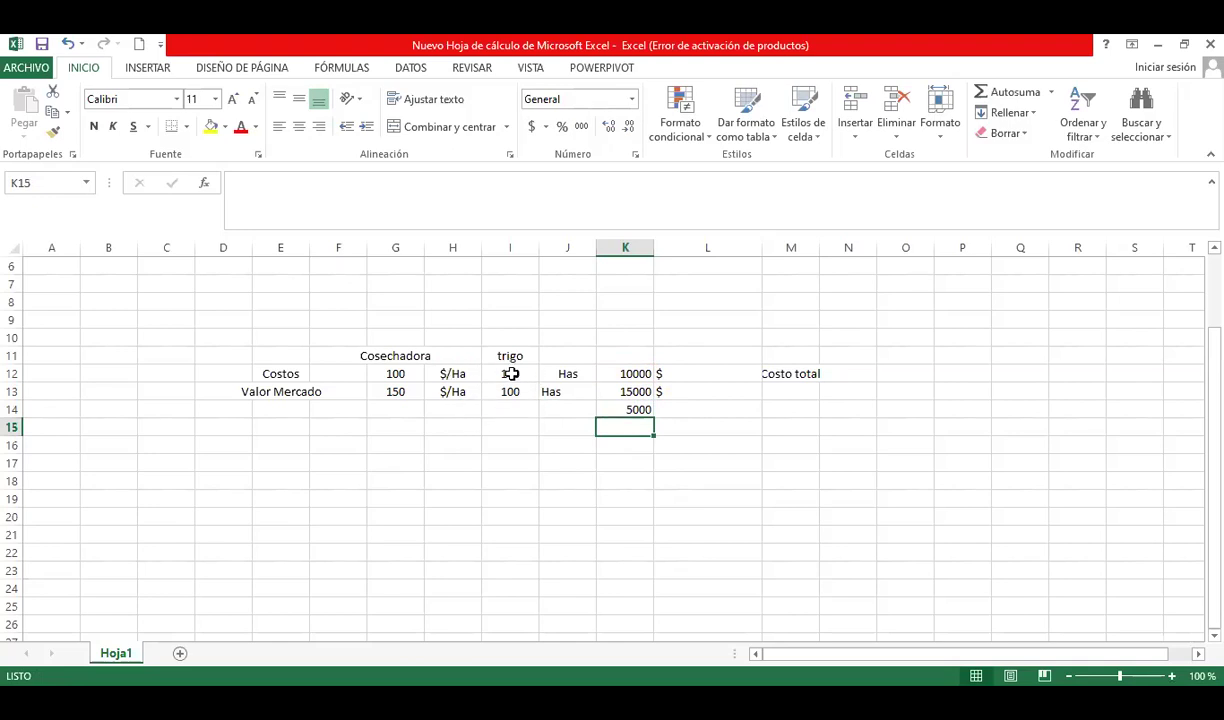
{"action": "left_click", "coordinate": [620, 391]}
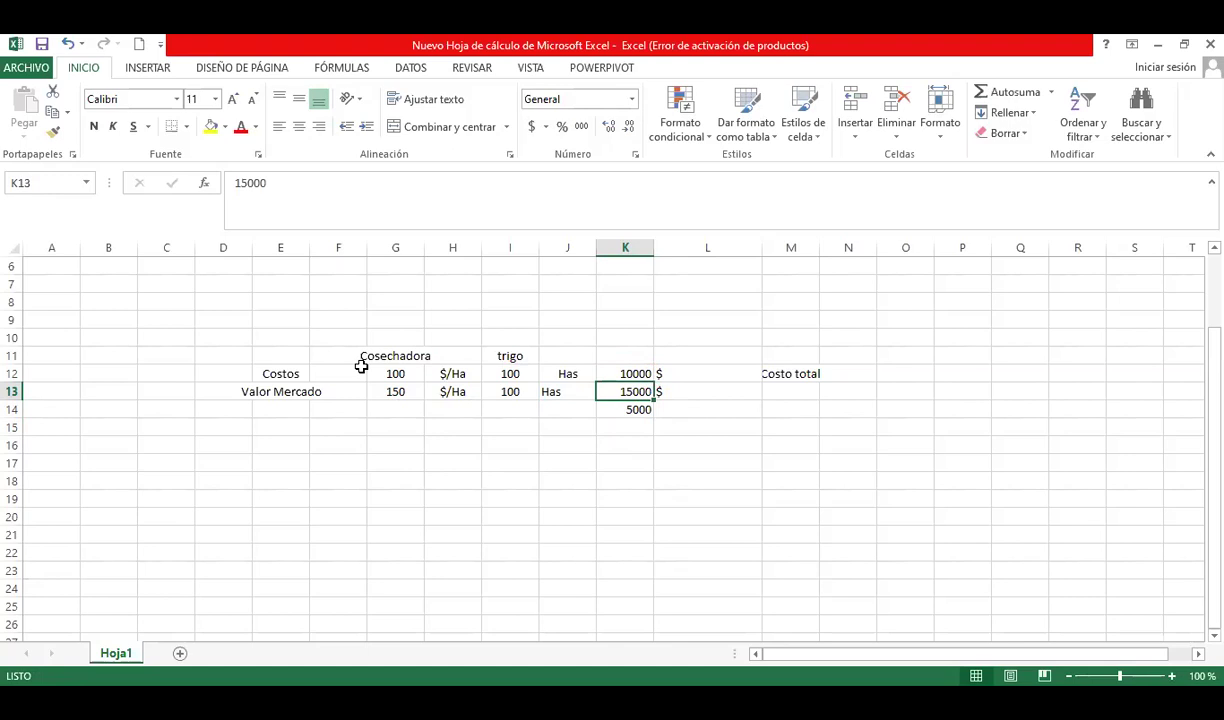
{"action": "left_click", "coordinate": [630, 372]}
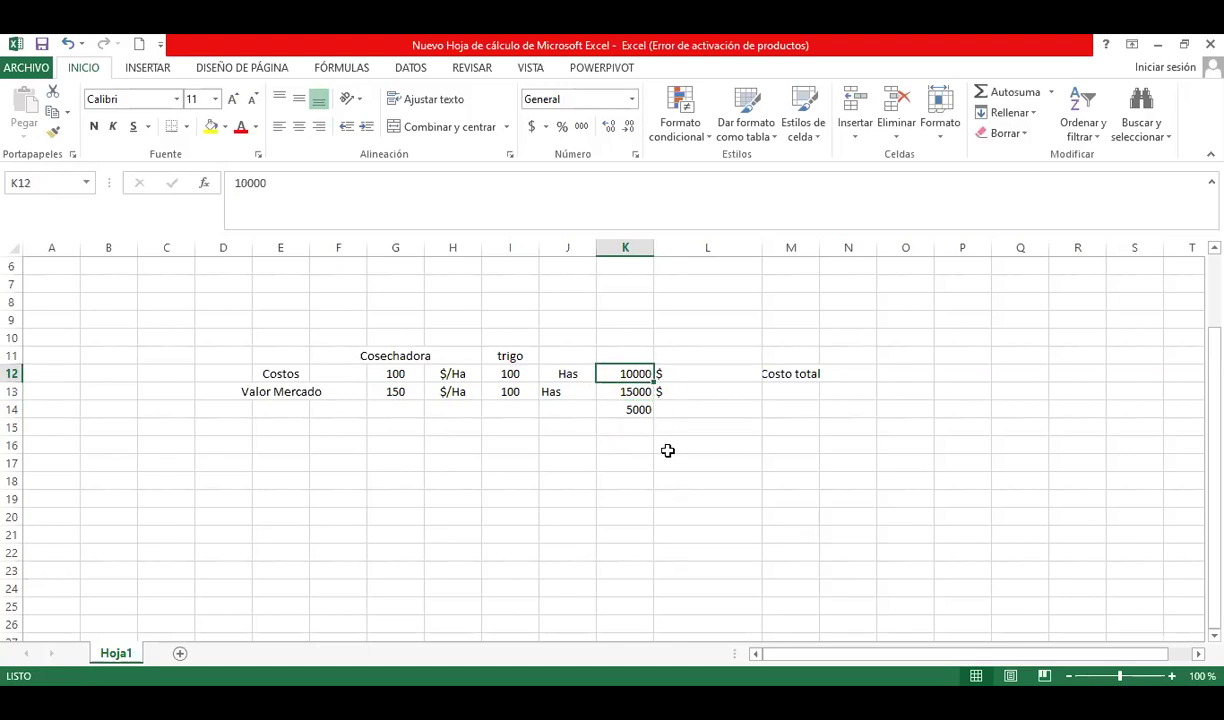
{"action": "left_click", "coordinate": [631, 408]}
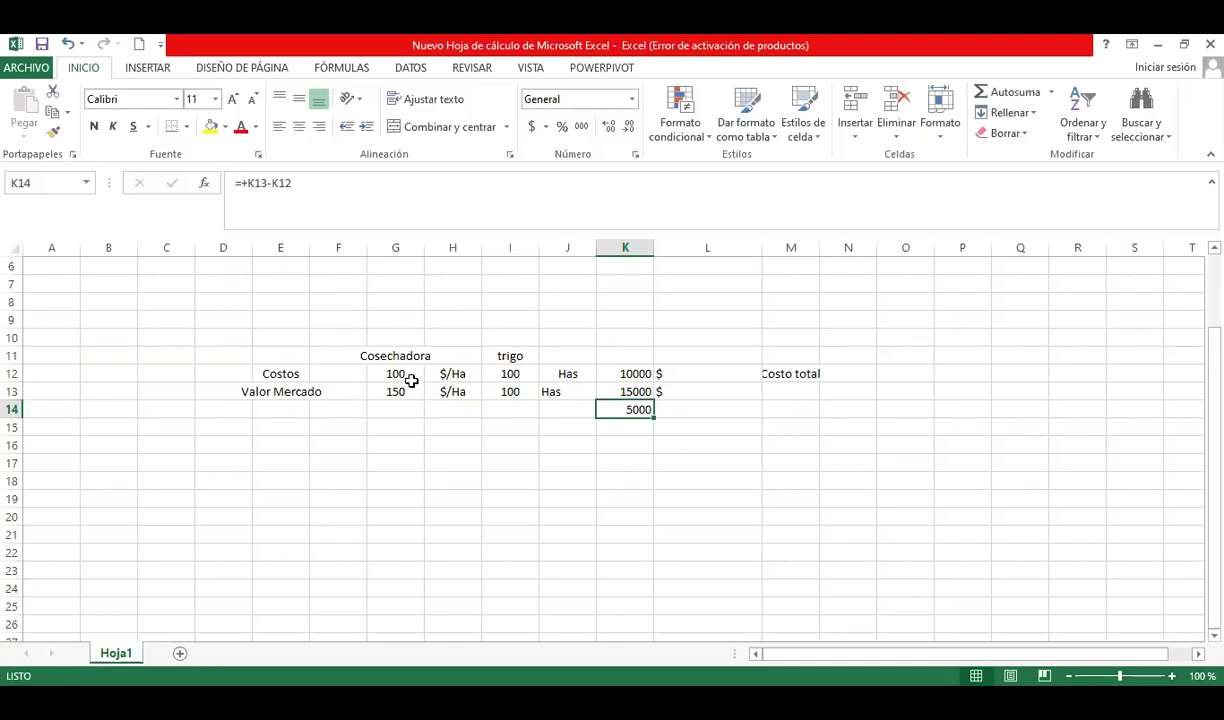
Step: Enter the unit $ in L14 beside the difference between market value and cost
{"action": "left_click", "coordinate": [698, 408]}
{"action": "type", "text": "$"}
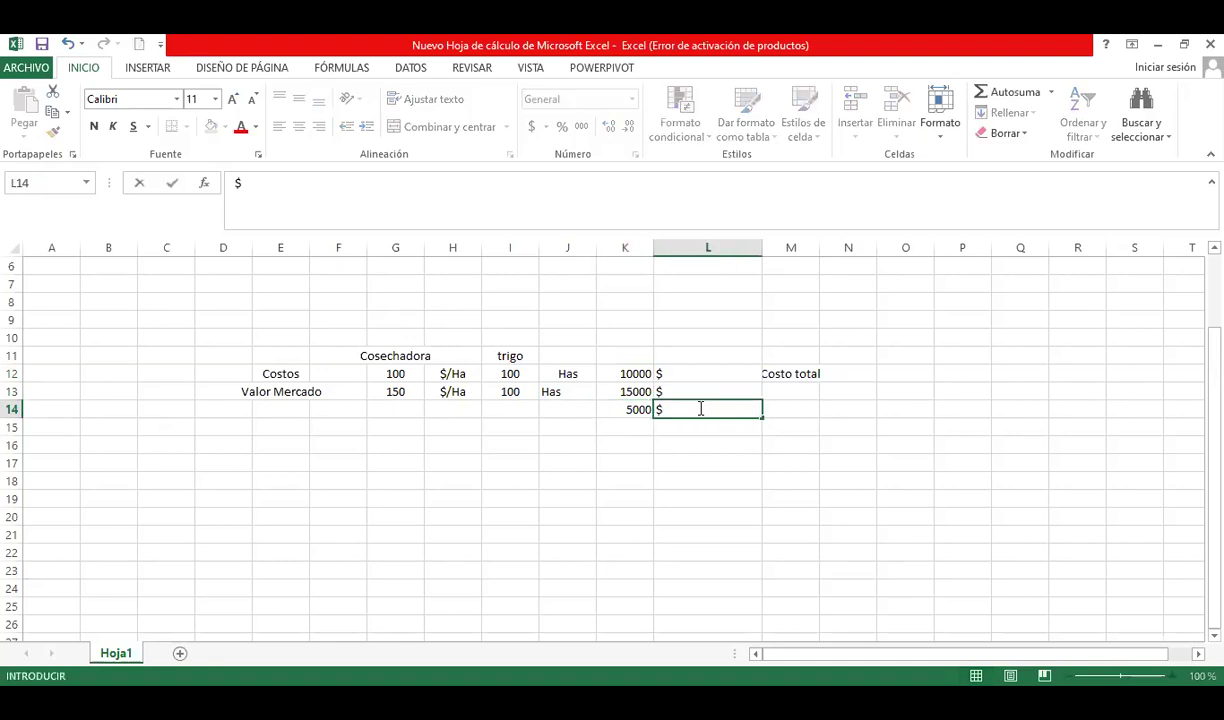
{"action": "key", "text": "Tab"}
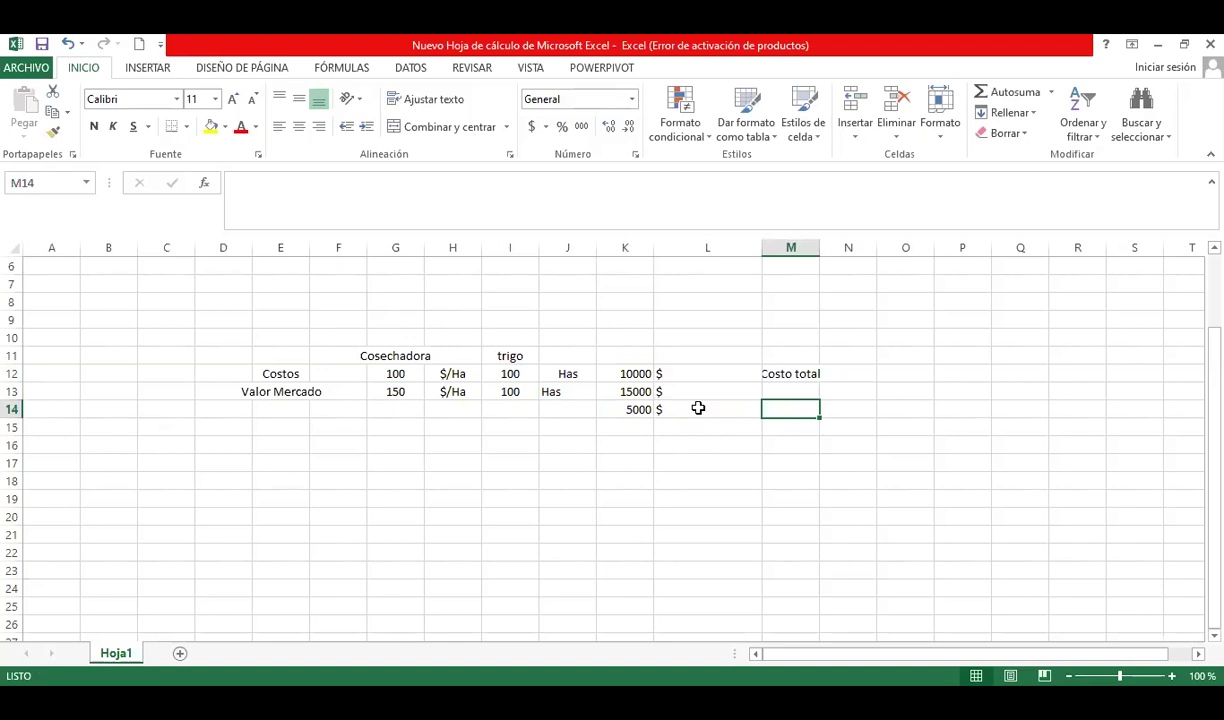
Step: Change the Cosechadora cost per hectare in G12 to 150 and the market value in G13 to 100
{"action": "key", "text": "Left"}
{"action": "key", "text": "Left"}
{"action": "key", "text": "Left"}
{"action": "key", "text": "Left"}
{"action": "key", "text": "Left"}
{"action": "key", "text": "Left"}
{"action": "key", "text": "Left"}
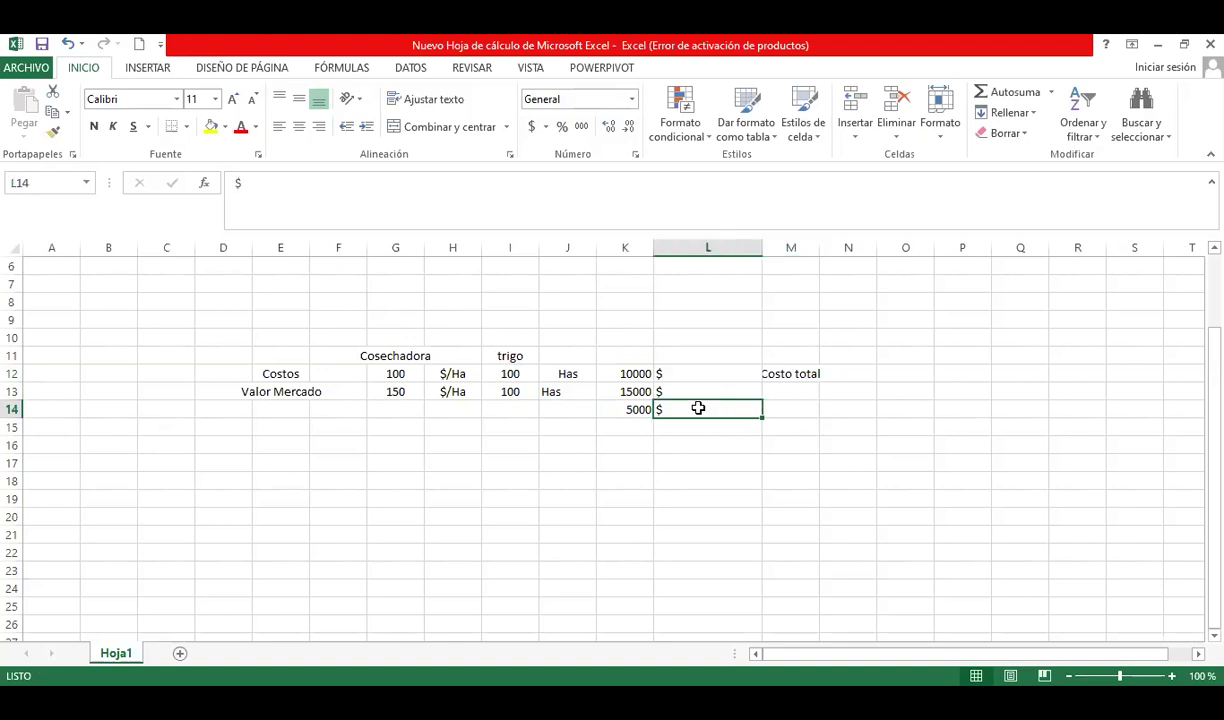
{"action": "key", "text": "Up"}
{"action": "key", "text": "Up"}
{"action": "key", "text": "Right"}
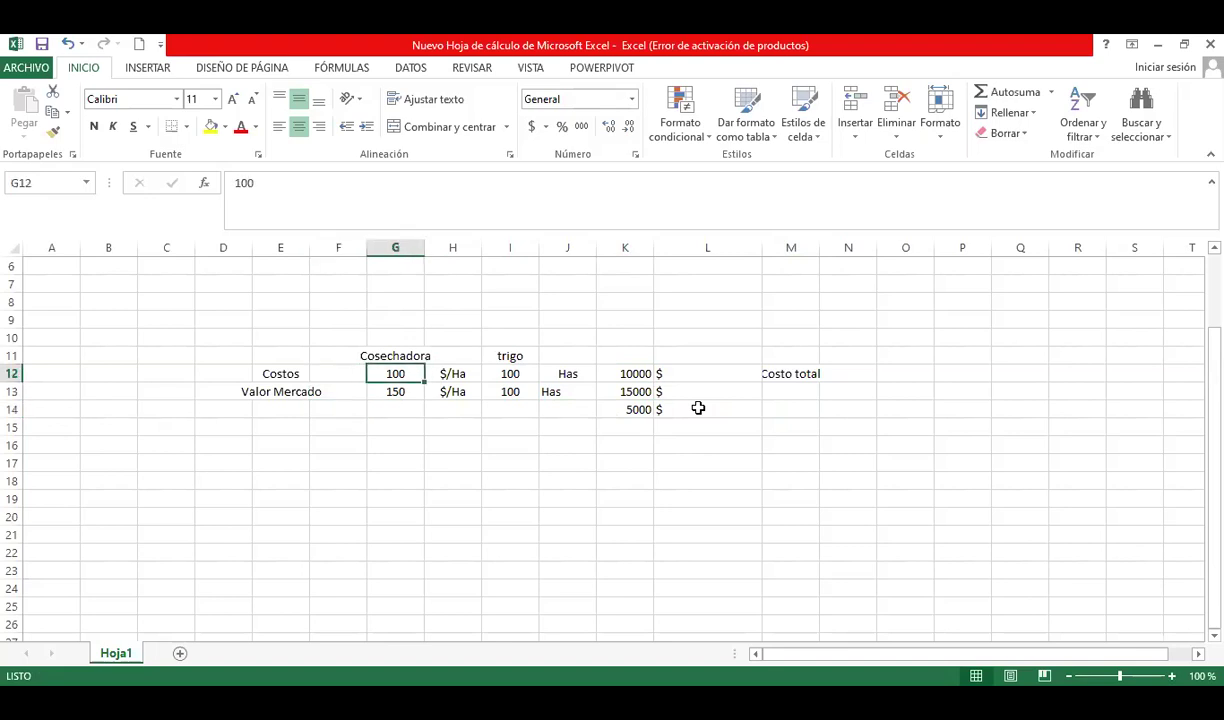
{"action": "type", "text": "150"}
{"action": "key", "text": "Return"}
{"action": "type", "text": "100"}
{"action": "key", "text": "Right"}
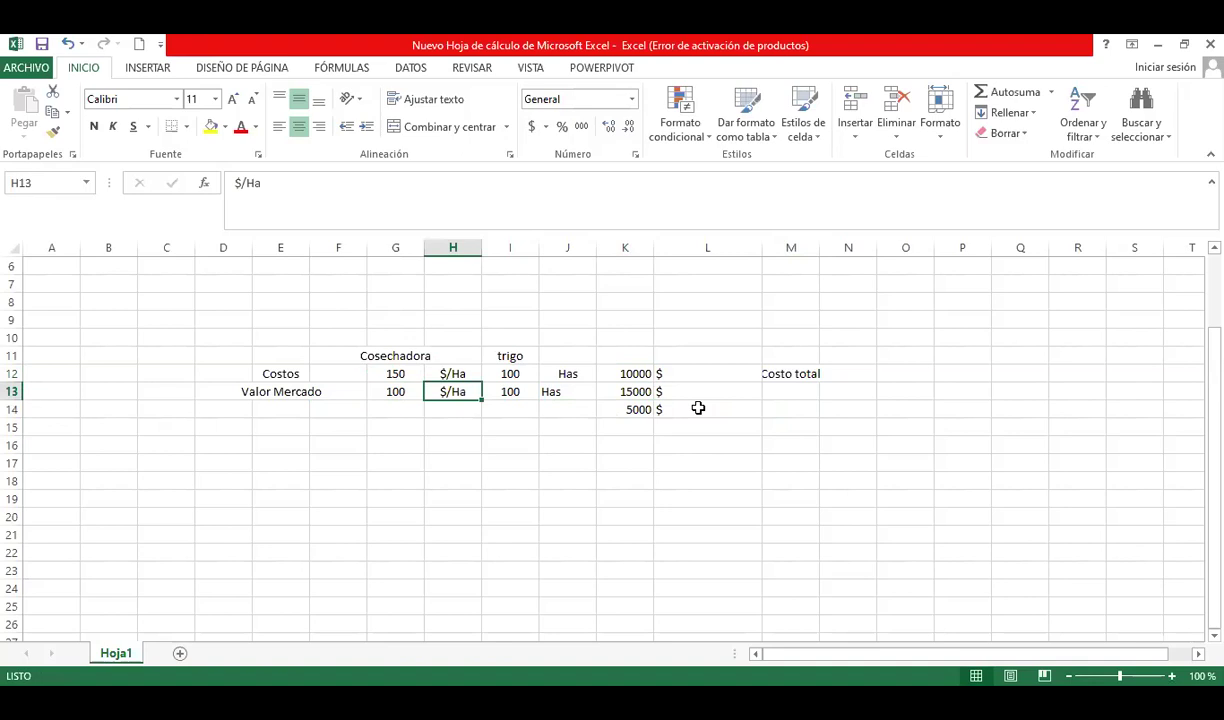
Step: Calculate the cost total in K12 with the formula +G12*I12 and fill it down to K13
{"action": "key", "text": "Right"}
{"action": "key", "text": "Right"}
{"action": "key", "text": "Right"}
{"action": "key", "text": "Up"}
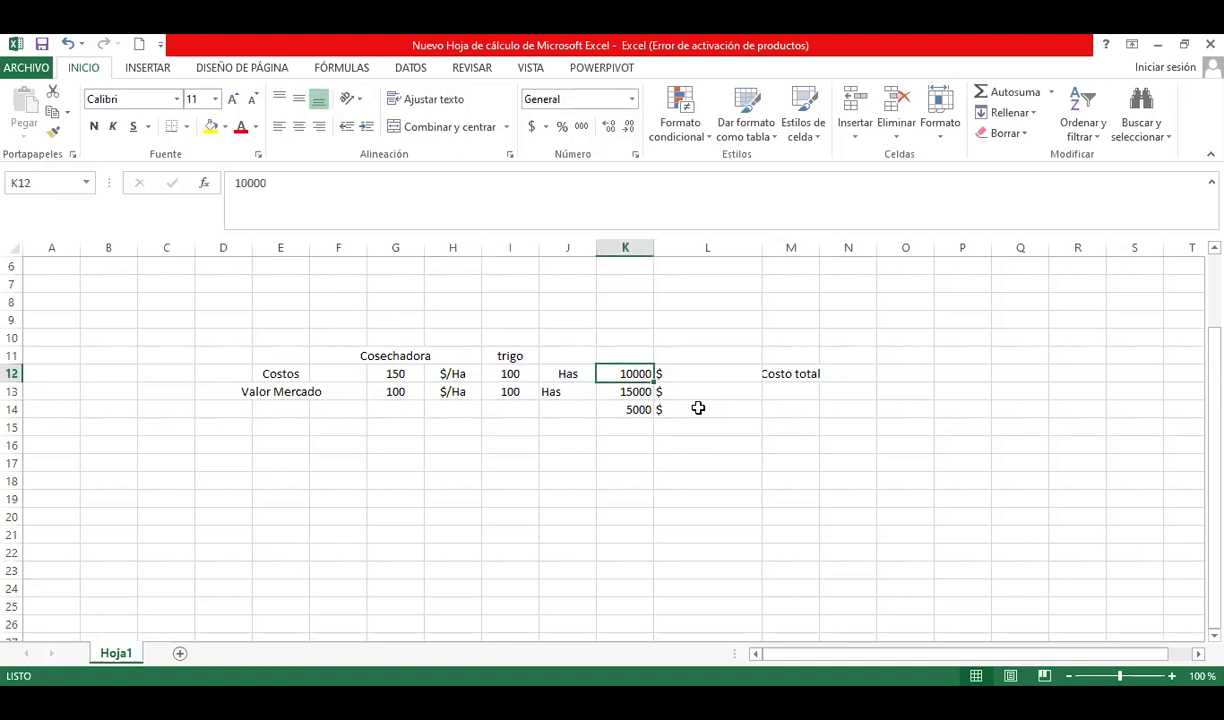
{"action": "type", "text": "+"}
{"action": "key", "text": "Left"}
{"action": "key", "text": "Left"}
{"action": "key", "text": "Left"}
{"action": "key", "text": "Left"}
{"action": "type", "text": "*"}
{"action": "key", "text": "Left"}
{"action": "key", "text": "Left"}
{"action": "key", "text": "Return"}
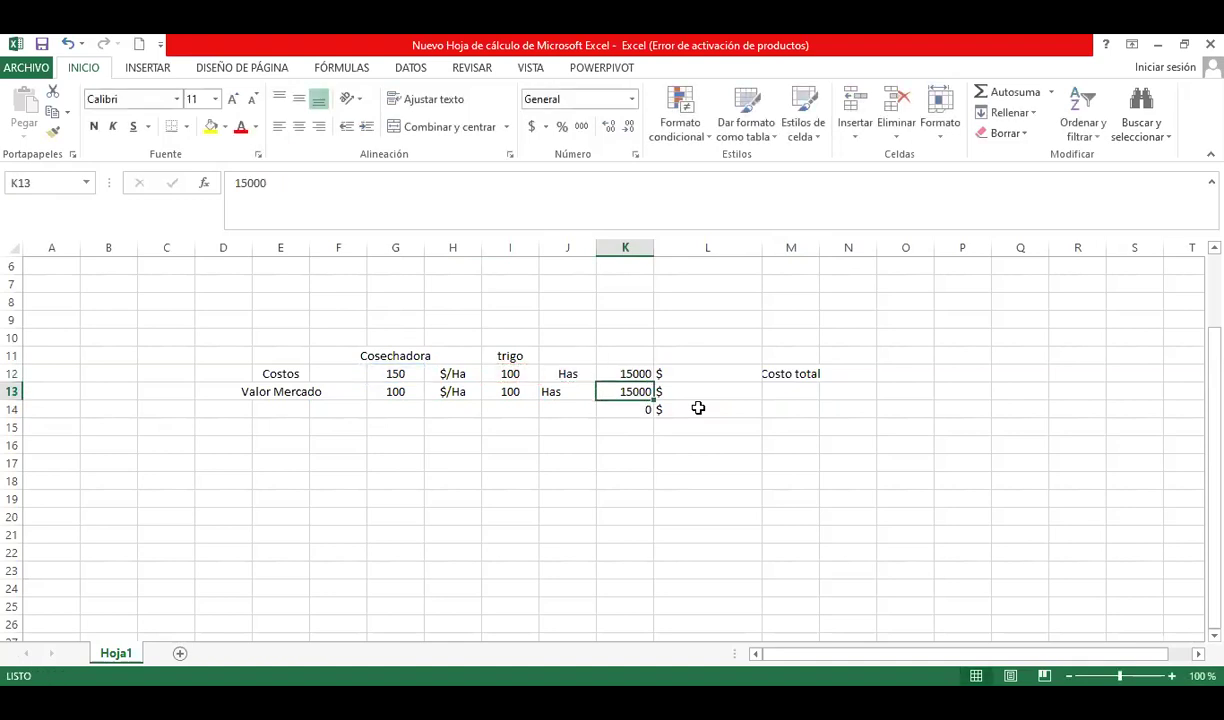
{"action": "left_click", "coordinate": [628, 372]}
{"action": "left_click_drag", "start_coordinate": [653, 382], "coordinate": [650, 404]}
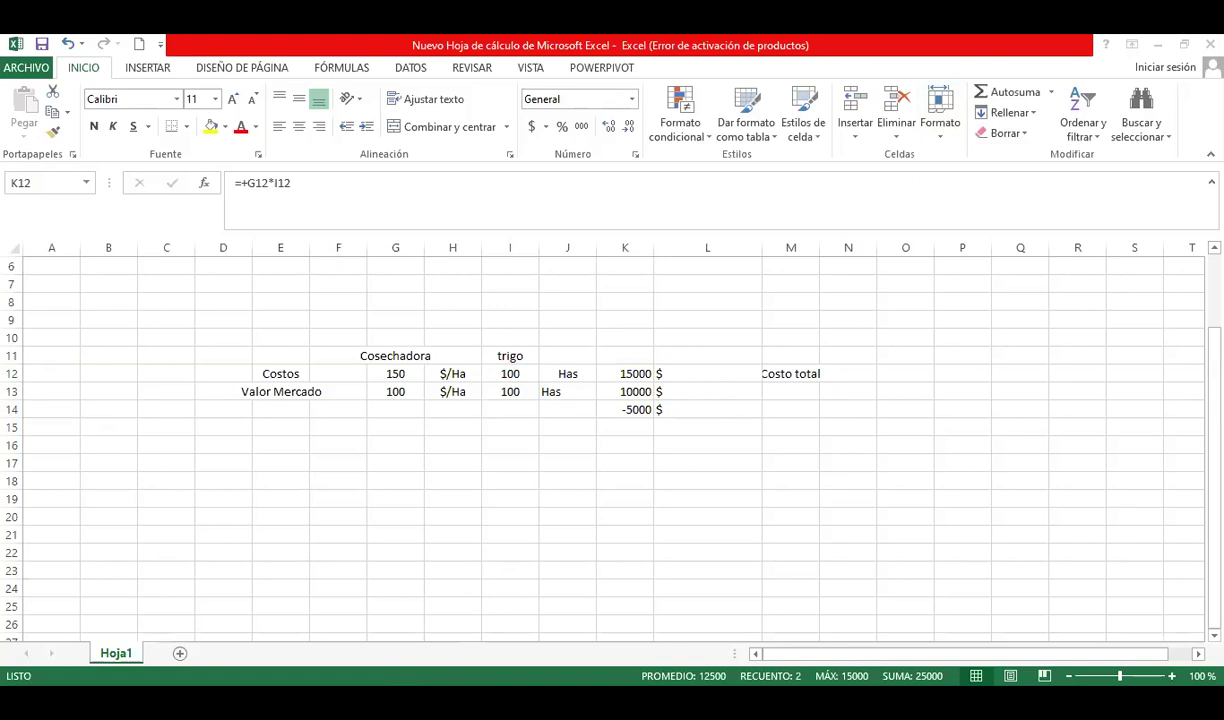
Step: Switch to the PowerPoint presentation and show slide 50, Metodología de Empresa Maquinaria
{"action": "key", "text": "alt+Tab"}
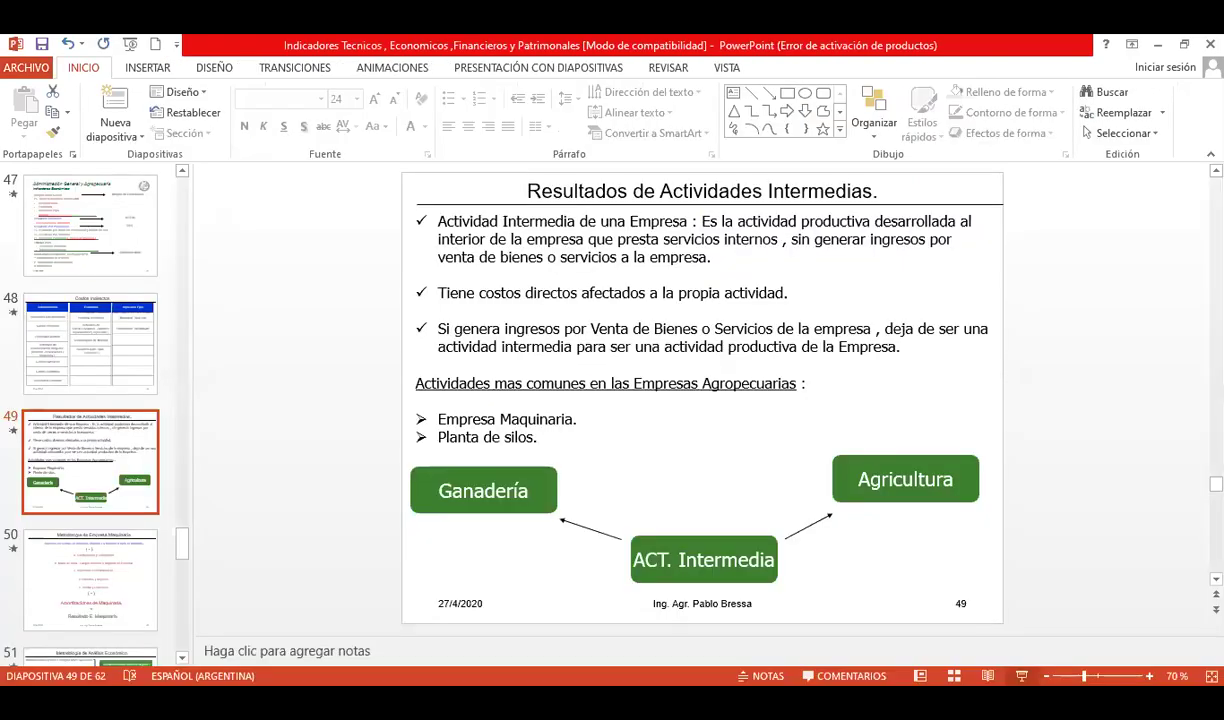
{"action": "left_click", "coordinate": [118, 565]}
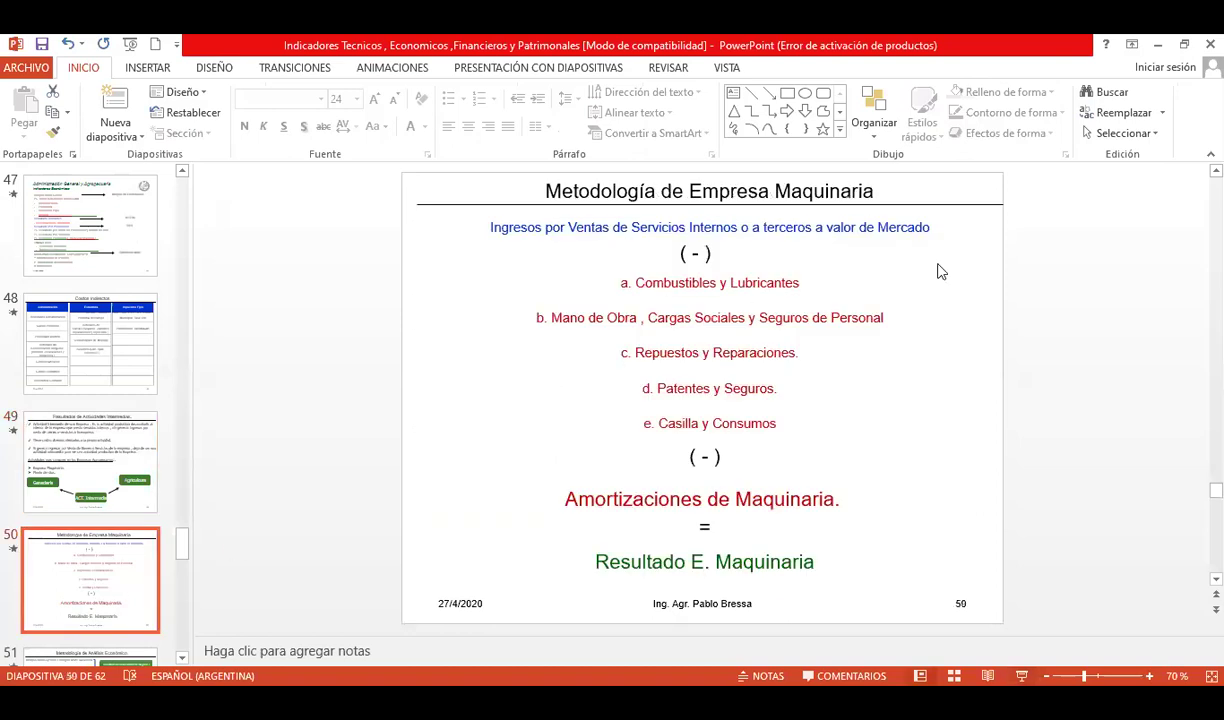
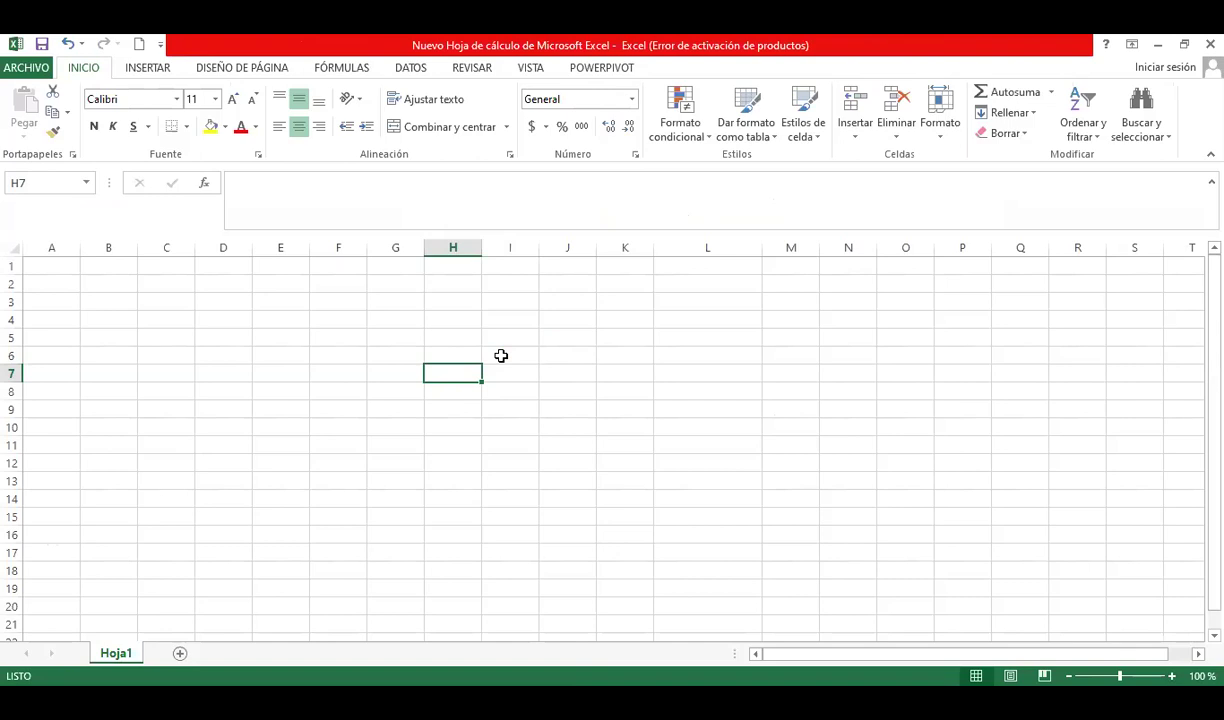
Step: Enter the opening date 01/07/19 in cell E11 of the empty area
{"action": "key", "text": "Down"}
{"action": "key", "text": "Down"}
{"action": "key", "text": "Down"}
{"action": "key", "text": "Down"}
{"action": "key", "text": "Left"}
{"action": "key", "text": "Left"}
{"action": "key", "text": "Left"}
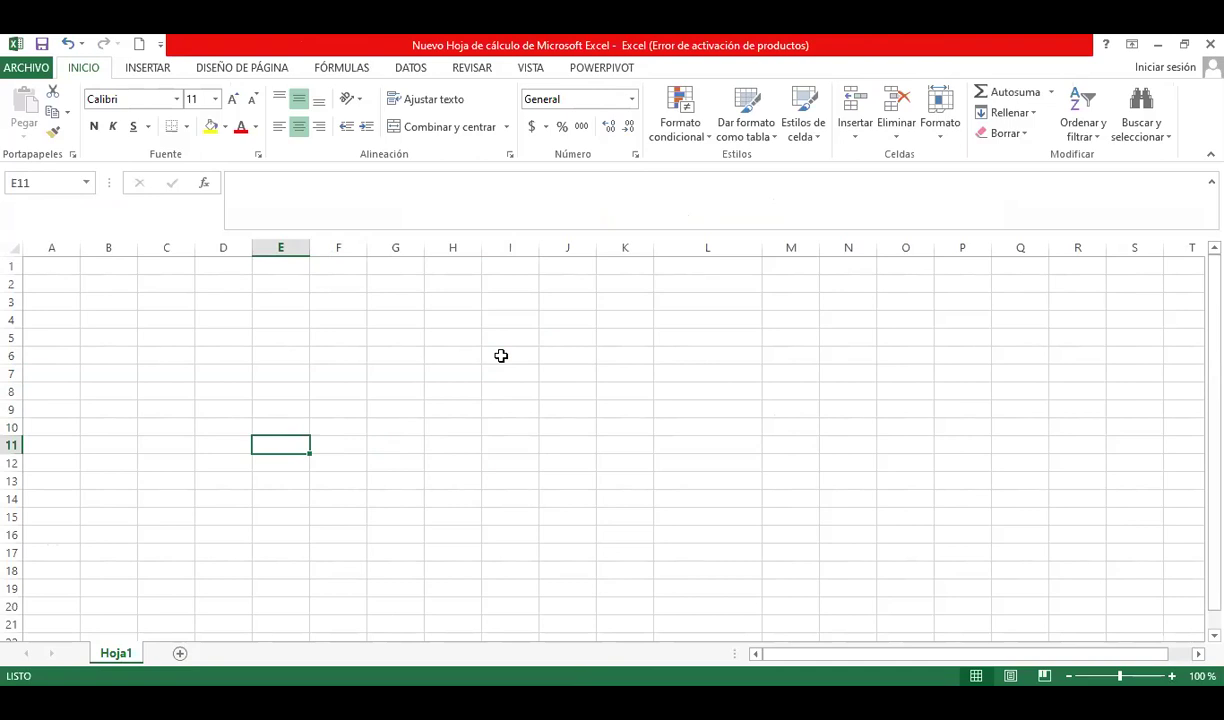
{"action": "type", "text": "01/07/19"}
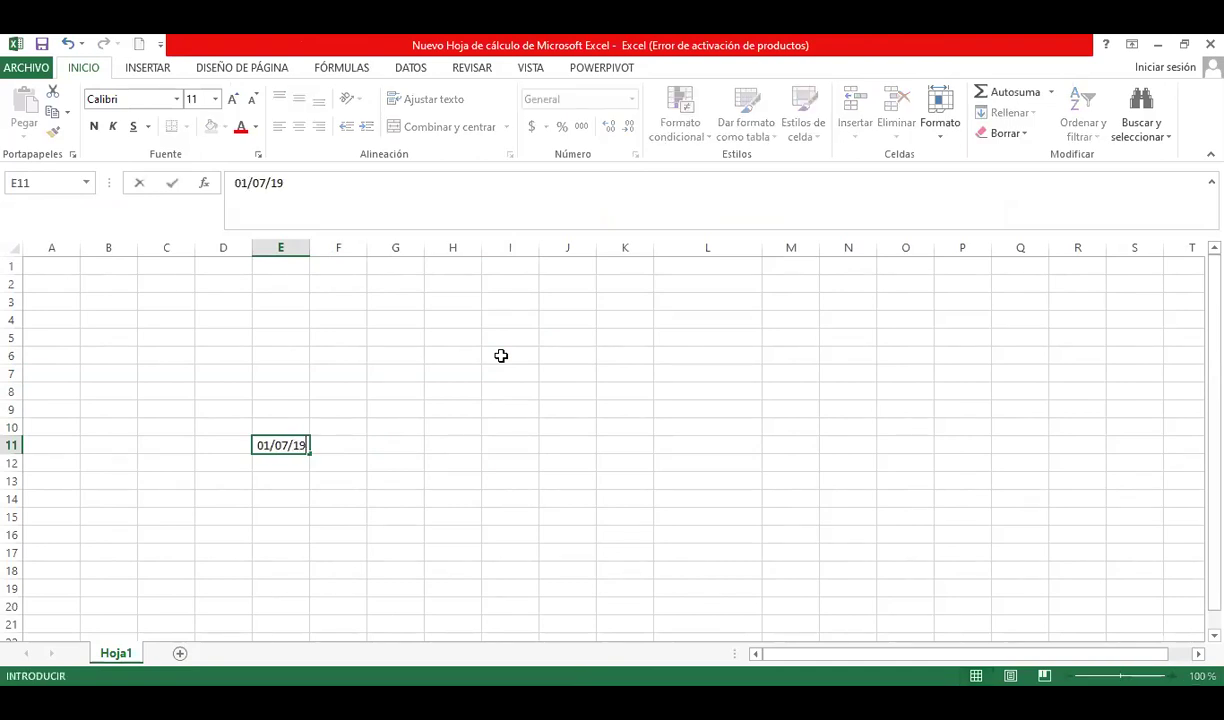
{"action": "key", "text": "Return"}
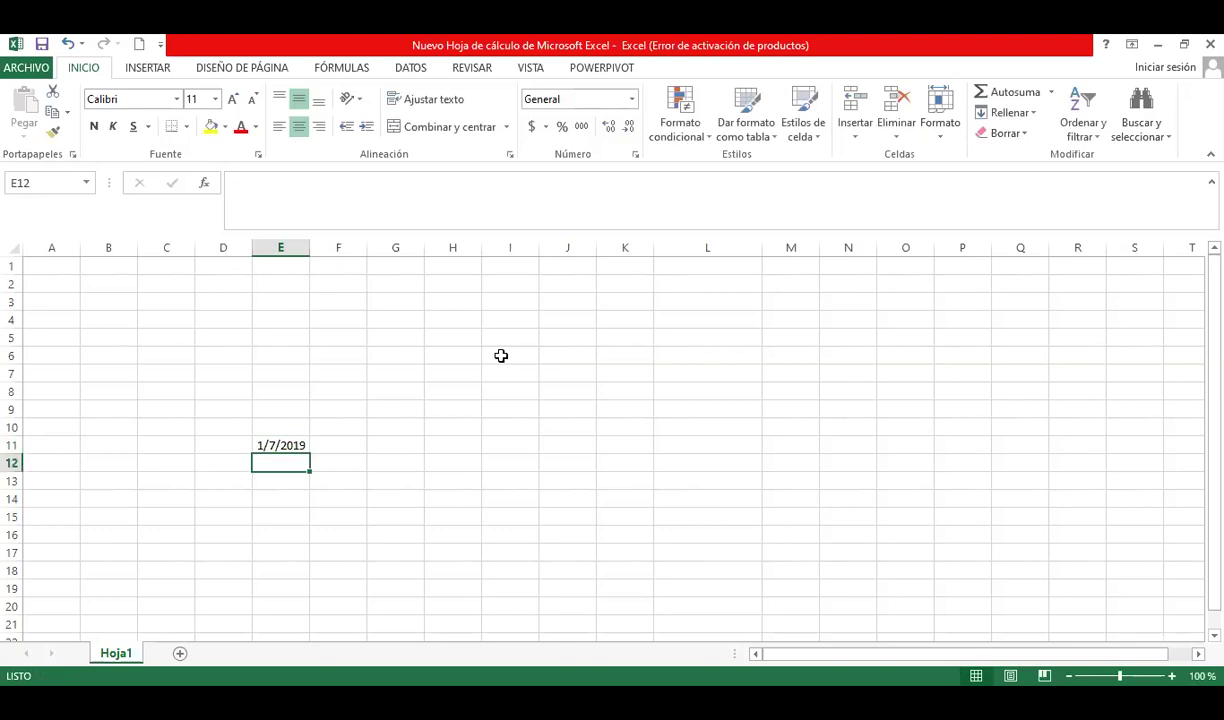
Step: Enter the label Trigo in D12 with the quantity 100 in E12 and its unit TT in F12
{"action": "key", "text": "Left"}
{"action": "type", "text": "T"}
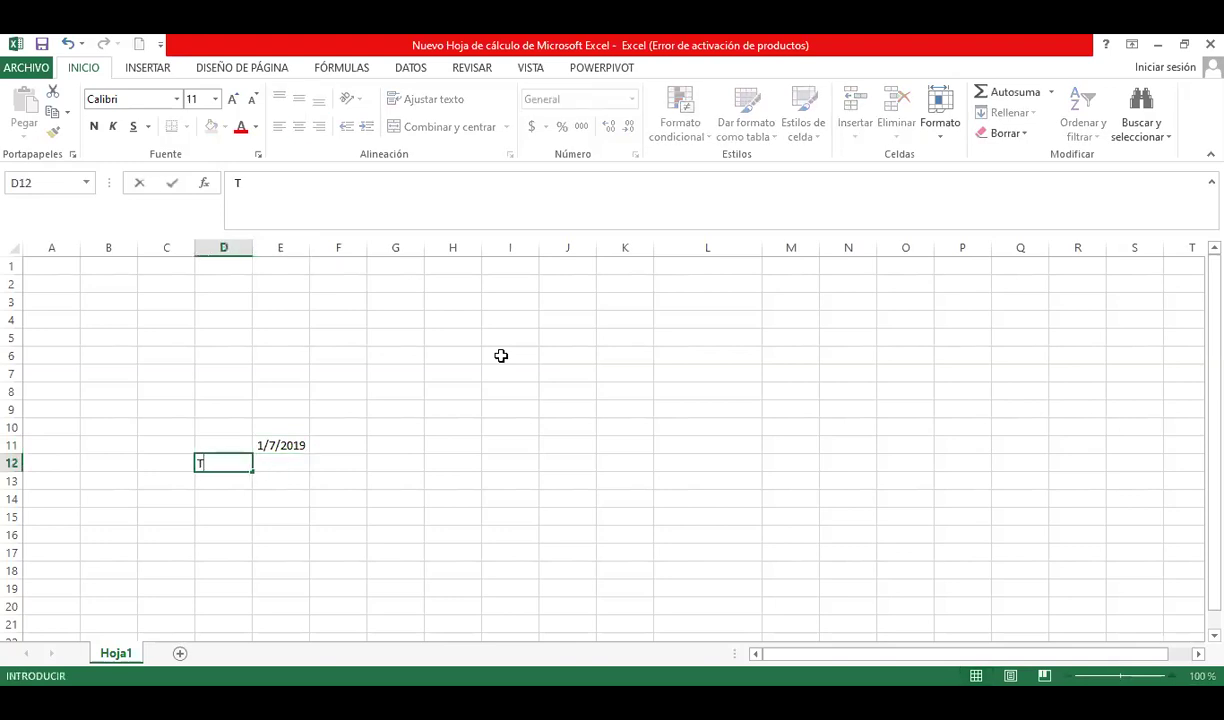
{"action": "type", "text": "rigo"}
{"action": "key", "text": "Right"}
{"action": "type", "text": "100"}
{"action": "key", "text": "Right"}
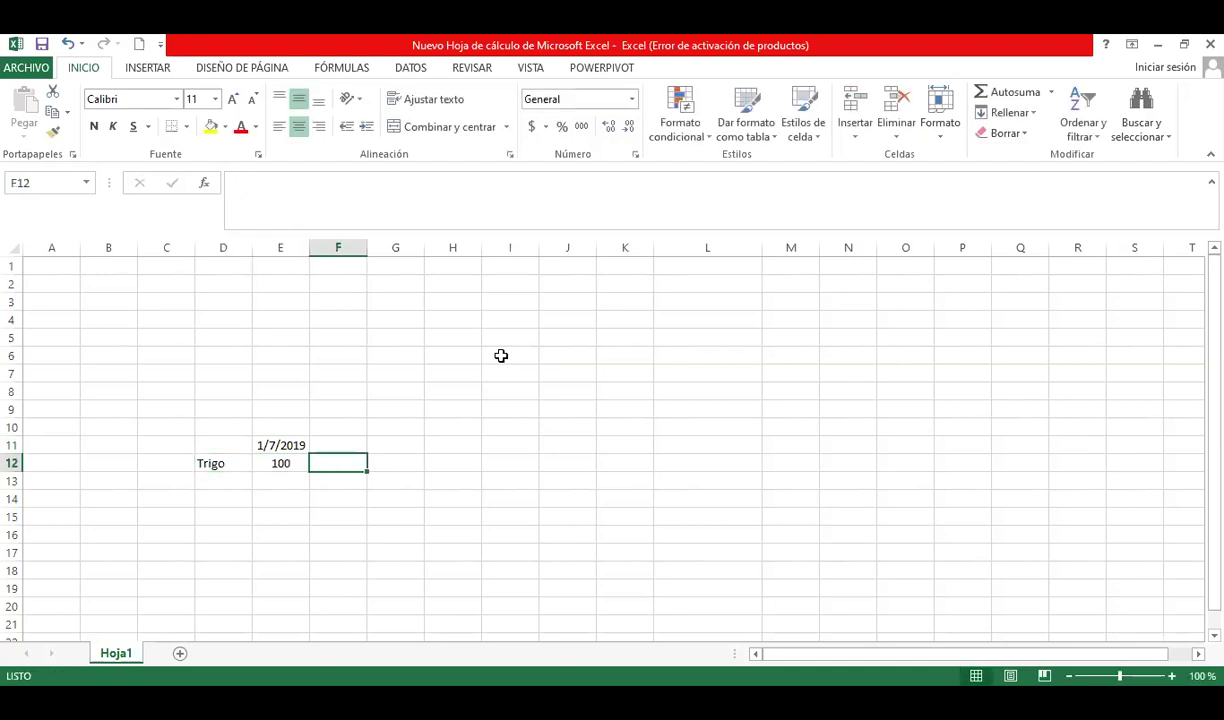
{"action": "type", "text": "TT"}
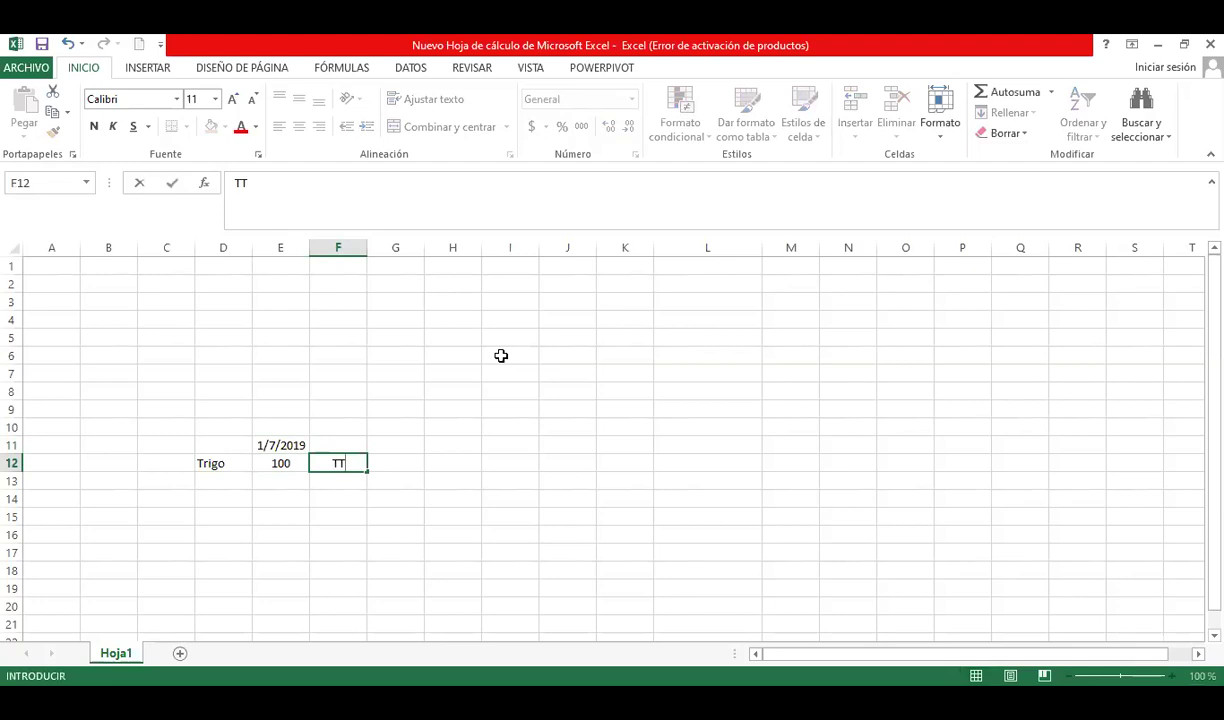
{"action": "key", "text": "Right"}
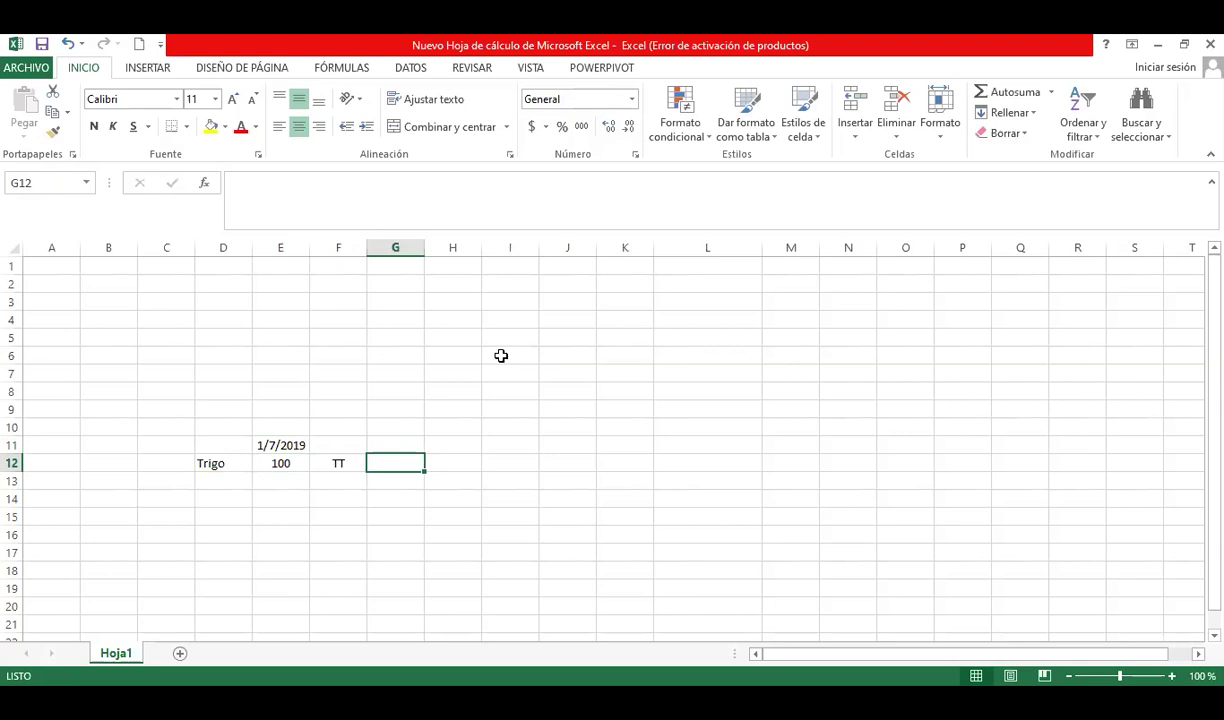
Step: Enter the wheat price 100 in G12 and its unit $/TT in H12
{"action": "type", "text": "100"}
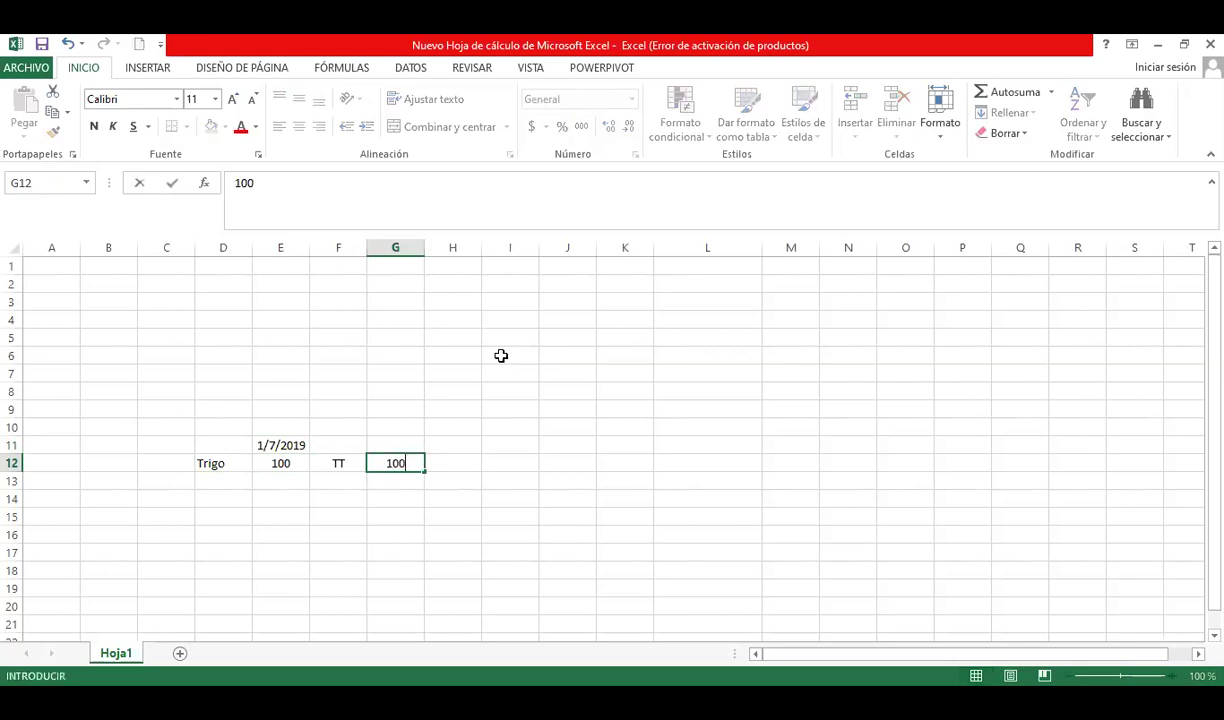
{"action": "key", "text": "Right"}
{"action": "type", "text": "$/TT"}
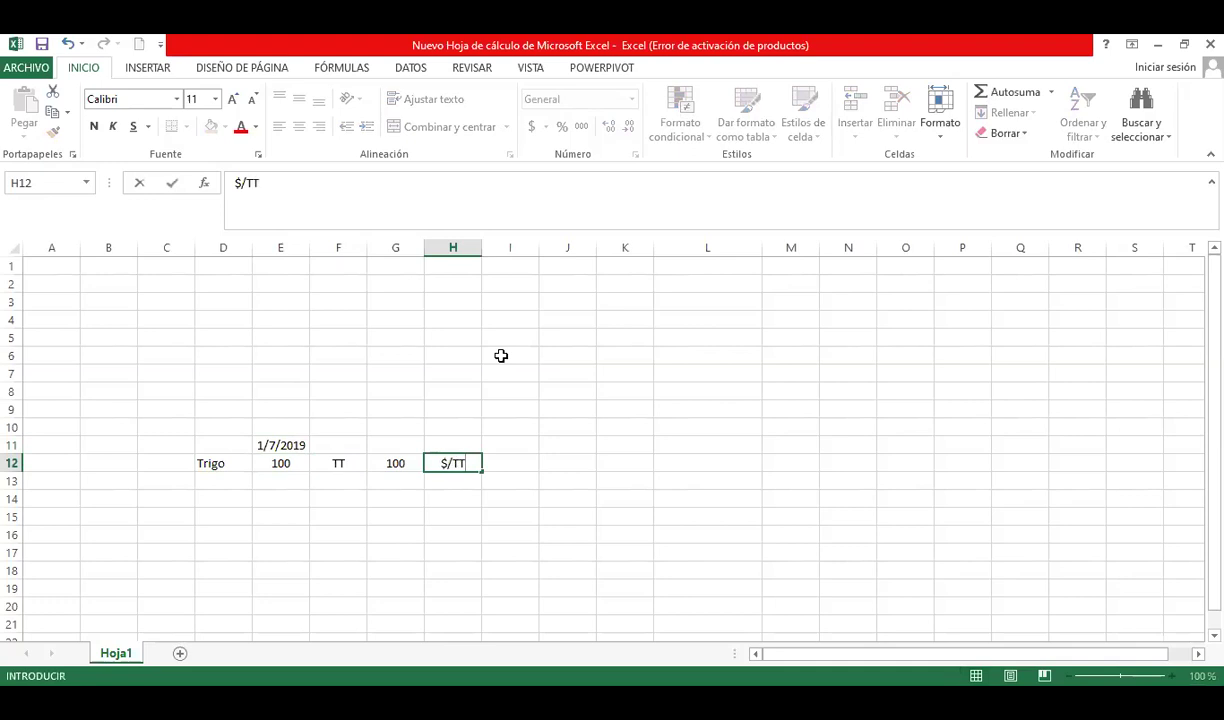
{"action": "key", "text": "Right"}
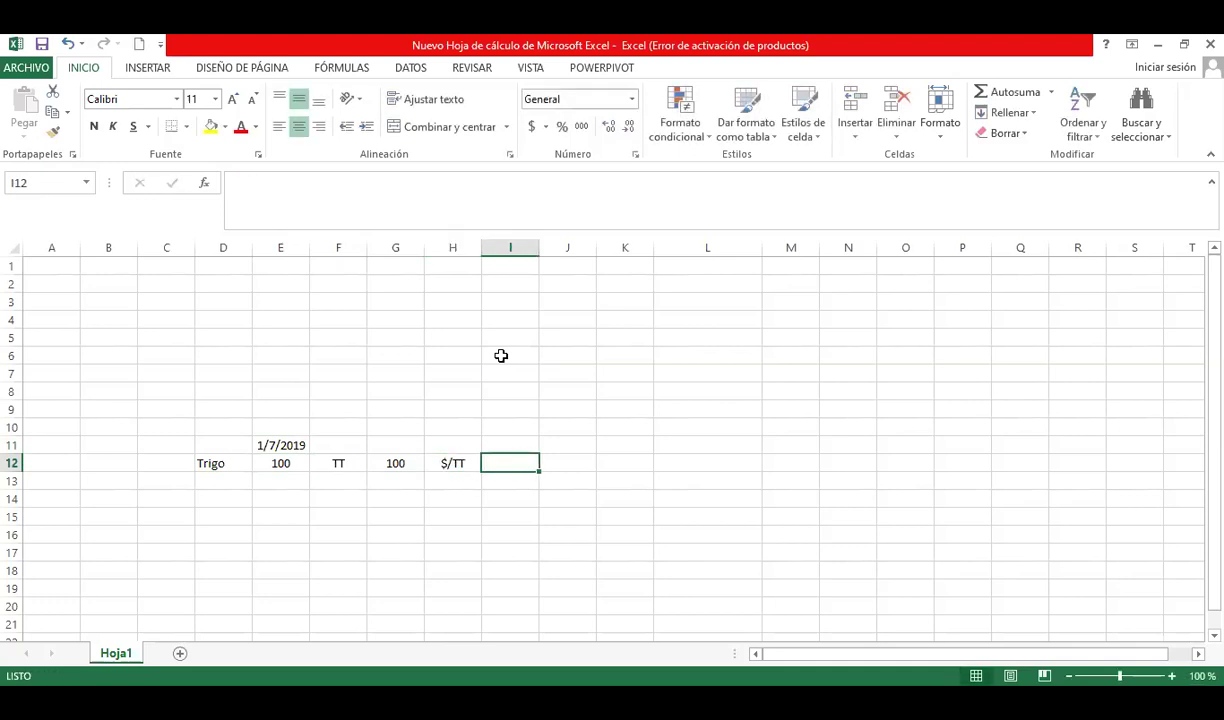
Step: Calculate the opening wheat value in I12 with the formula +G12*E12 and enter the unit $ in J12
{"action": "type", "text": "+"}
{"action": "key", "text": "Left"}
{"action": "key", "text": "Left"}
{"action": "type", "text": "*"}
{"action": "key", "text": "Left"}
{"action": "key", "text": "Left"}
{"action": "key", "text": "Left"}
{"action": "key", "text": "Left"}
{"action": "key", "text": "Return"}
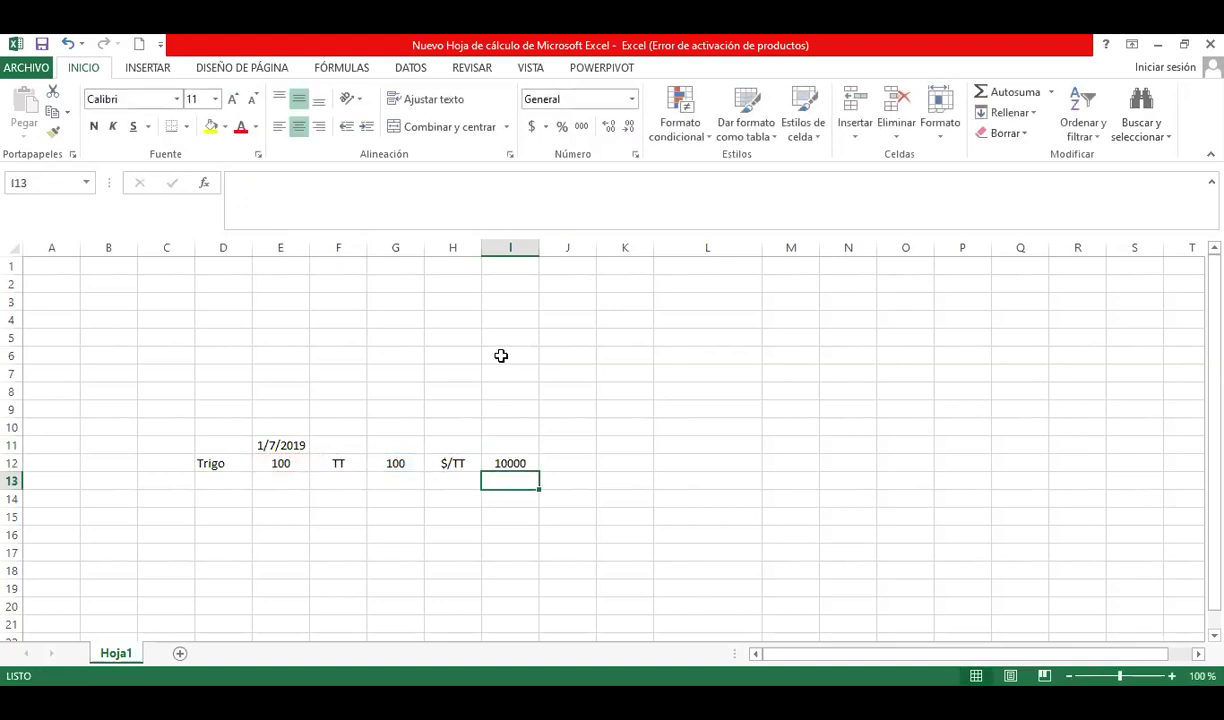
{"action": "left_click", "coordinate": [566, 461]}
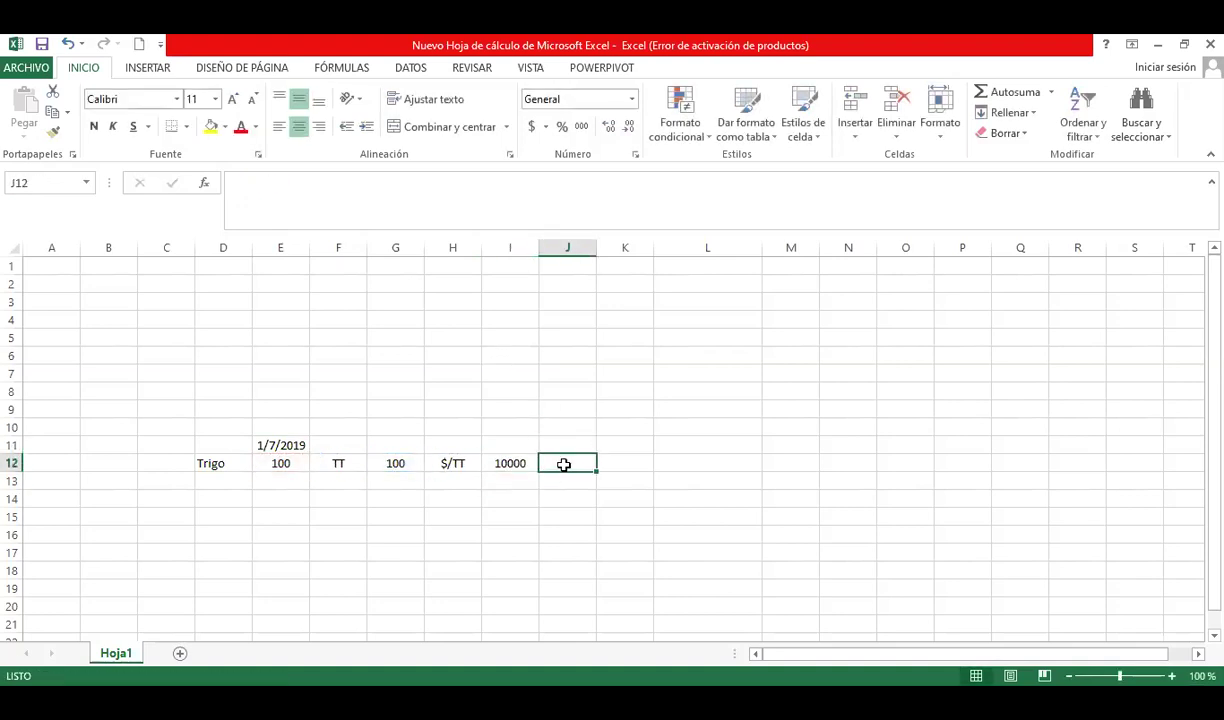
{"action": "key", "text": "Return"}
{"action": "key", "text": "Return"}
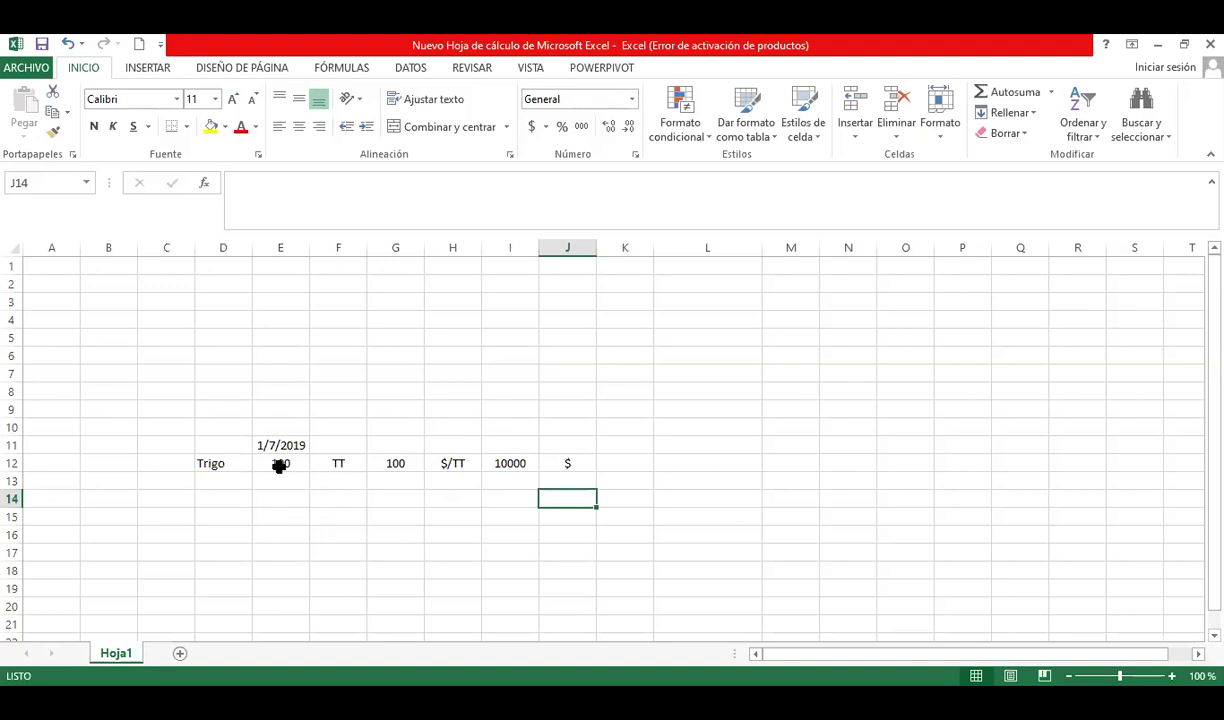
Step: Enter the closing date 30/09/2019 in L11, with the quantity 100 in L12 and the price 150 in M12
{"action": "left_click", "coordinate": [690, 443]}
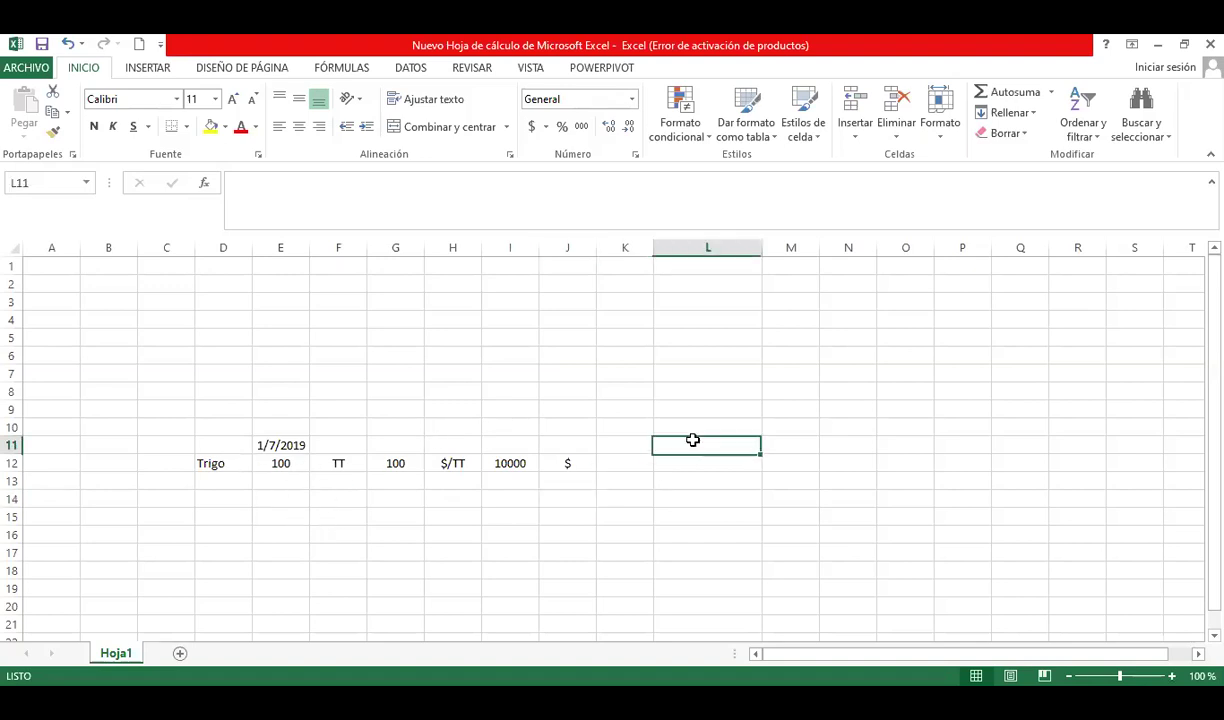
{"action": "type", "text": "30"}
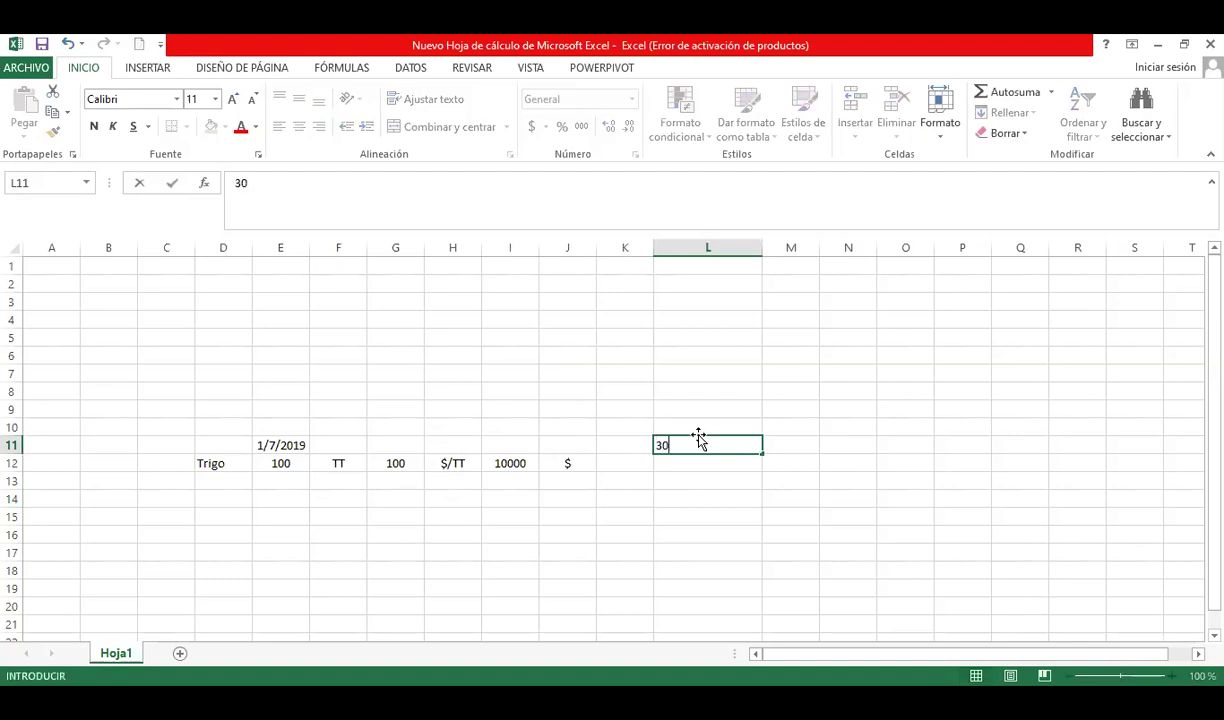
{"action": "type", "text": "/09/2019"}
{"action": "key", "text": "Return"}
{"action": "type", "text": "100"}
{"action": "key", "text": "Tab"}
{"action": "type", "text": "150"}
{"action": "key", "text": "Tab"}
Step: Calculate the closing wheat value in N12 with the formula +M12*L12 and enter the unit $ in O12
{"action": "type", "text": "+"}
{"action": "key", "text": "Left"}
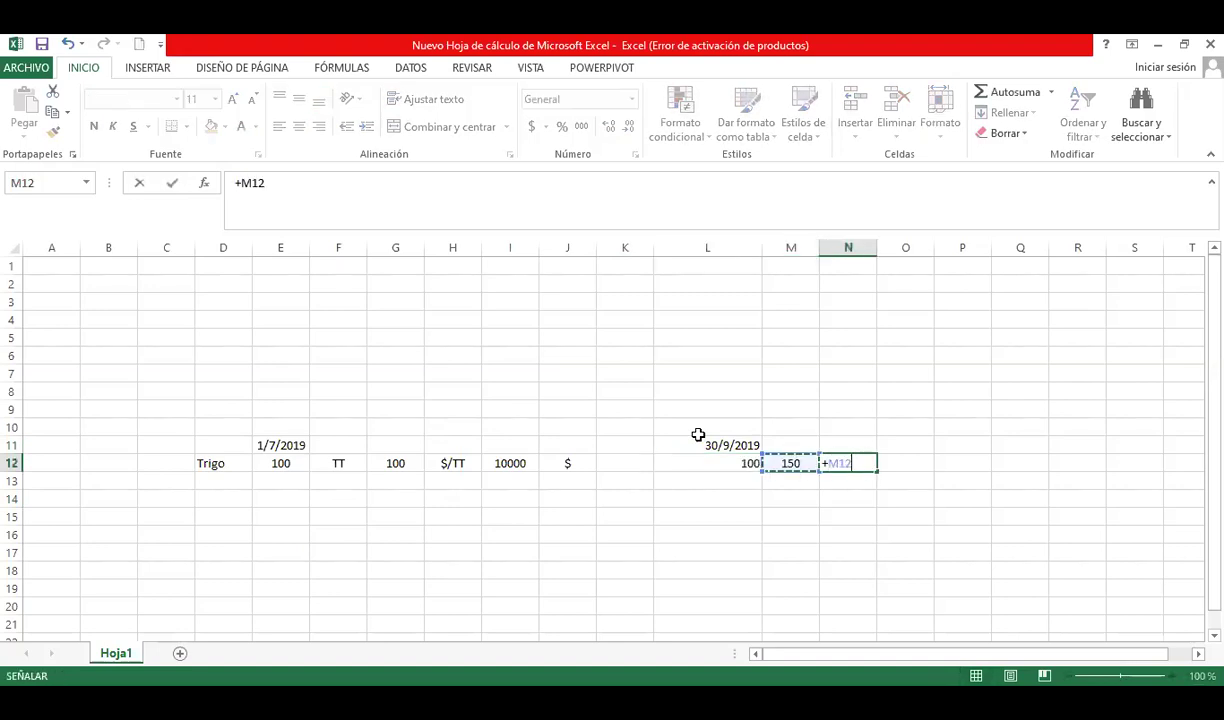
{"action": "type", "text": "*"}
{"action": "key", "text": "Left"}
{"action": "key", "text": "Left"}
{"action": "key", "text": "Return"}
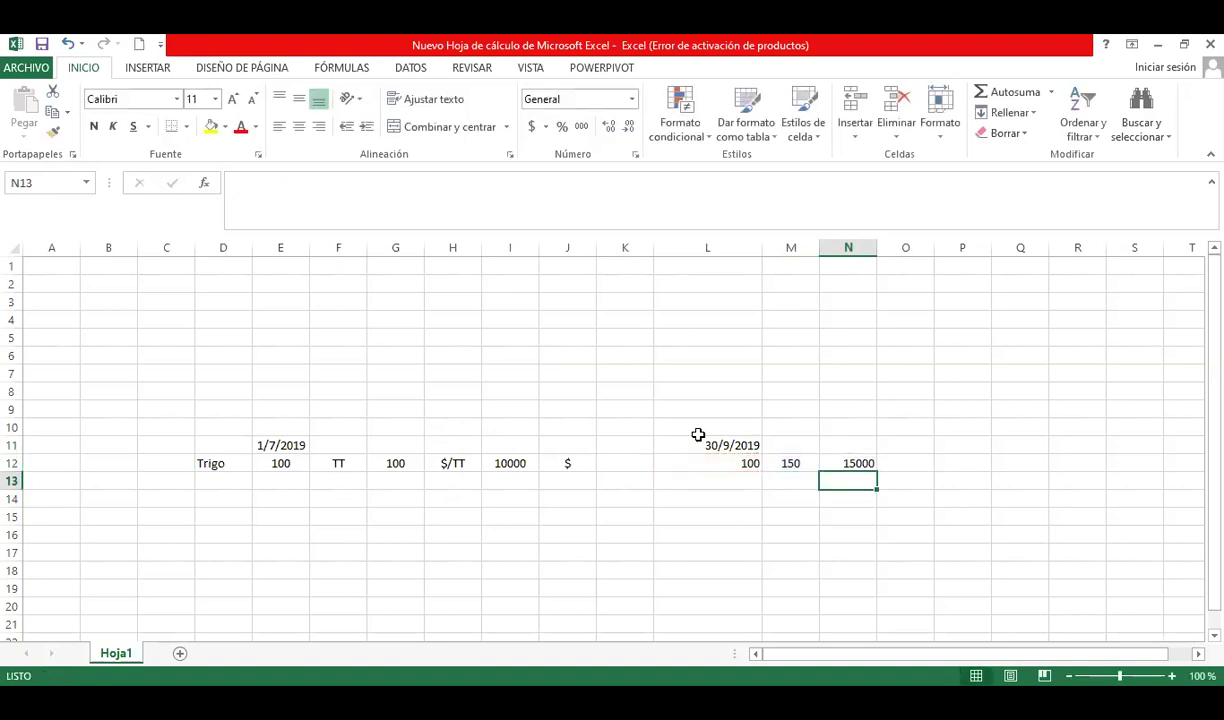
{"action": "left_click_drag", "start_coordinate": [900, 445], "coordinate": [897, 463]}
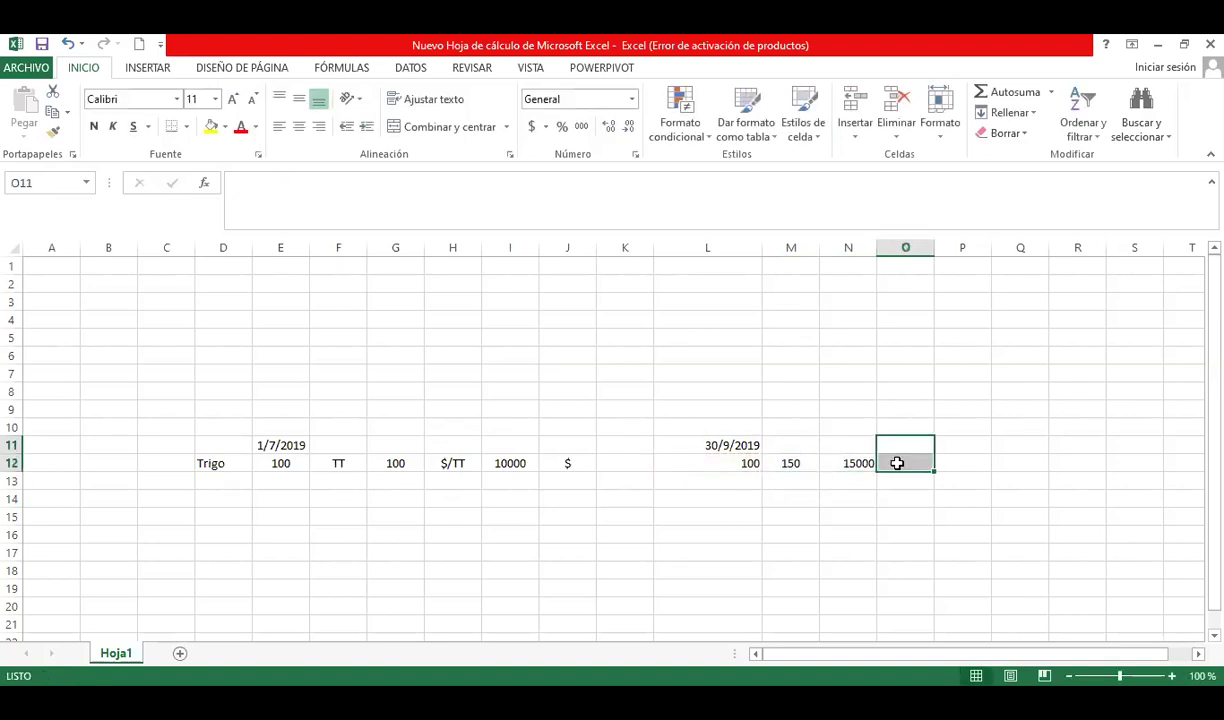
{"action": "left_click", "coordinate": [897, 463]}
{"action": "type", "text": "$"}
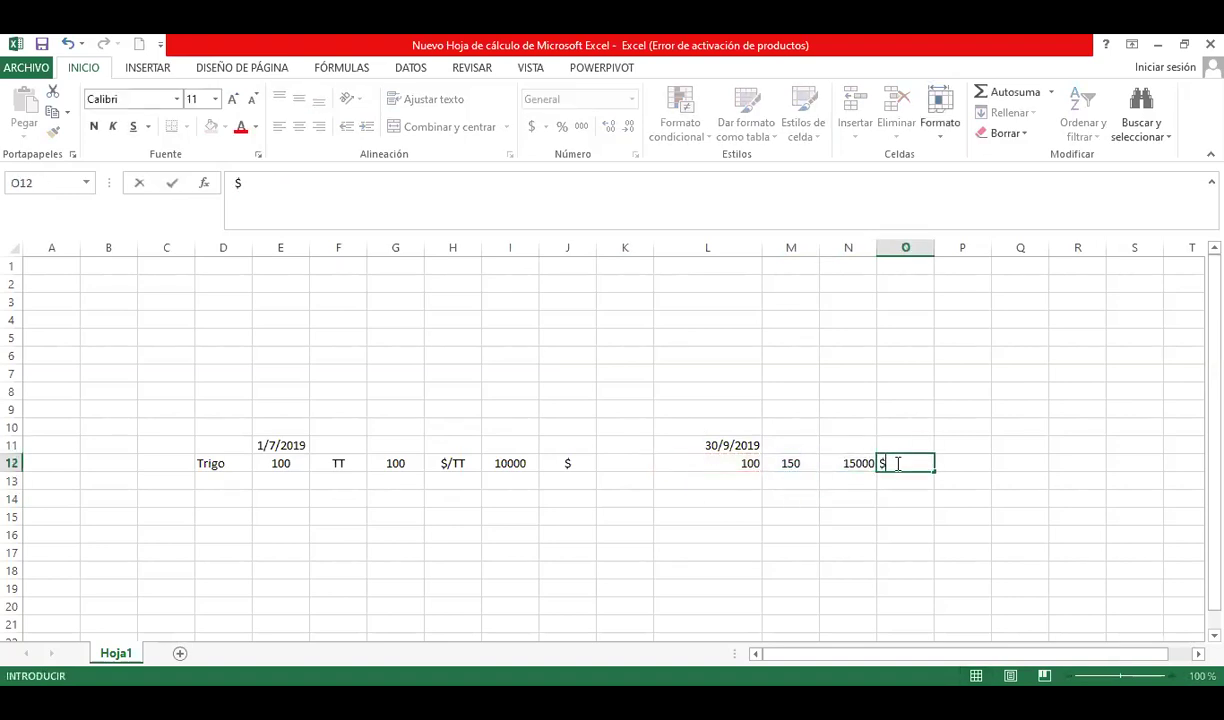
Step: Subtract the opening wheat value from the closing value in P12 with the formula +N12-I12
{"action": "key", "text": "Tab"}
{"action": "type", "text": "+"}
{"action": "key", "text": "Left"}
{"action": "key", "text": "Left"}
{"action": "type", "text": "-"}
{"action": "key", "text": "Left"}
{"action": "key", "text": "Left"}
{"action": "key", "text": "Left"}
{"action": "key", "text": "Left"}
{"action": "key", "text": "Left"}
{"action": "key", "text": "Left"}
{"action": "key", "text": "Left"}
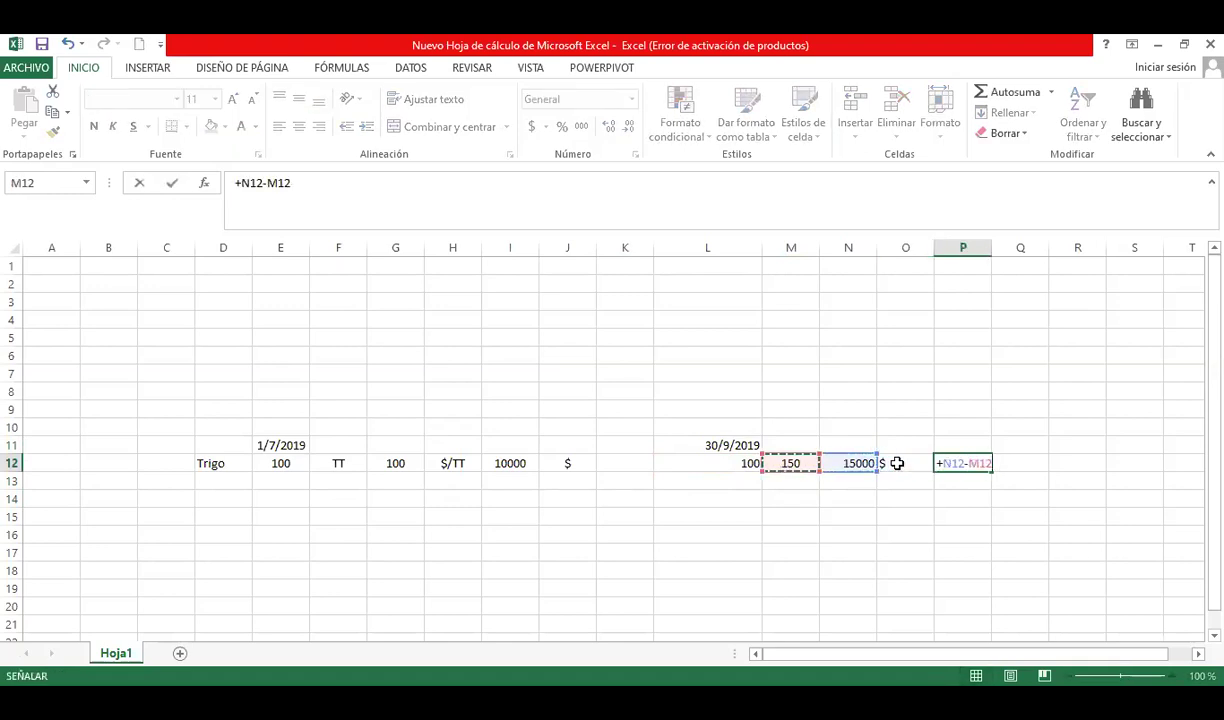
{"action": "key", "text": "Return"}
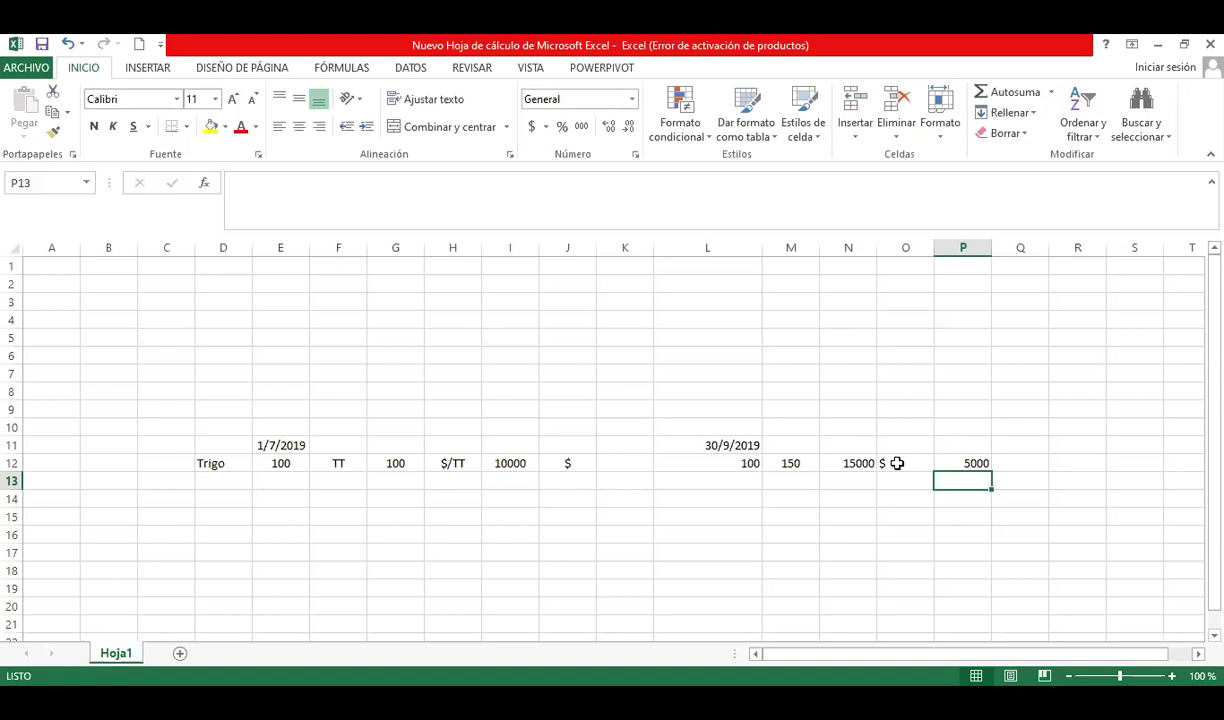
{"action": "key", "text": "Up"}
{"action": "key", "text": "Down"}
{"action": "key", "text": "Left"}
{"action": "key", "text": "Left"}
{"action": "key", "text": "Left"}
{"action": "key", "text": "Up"}
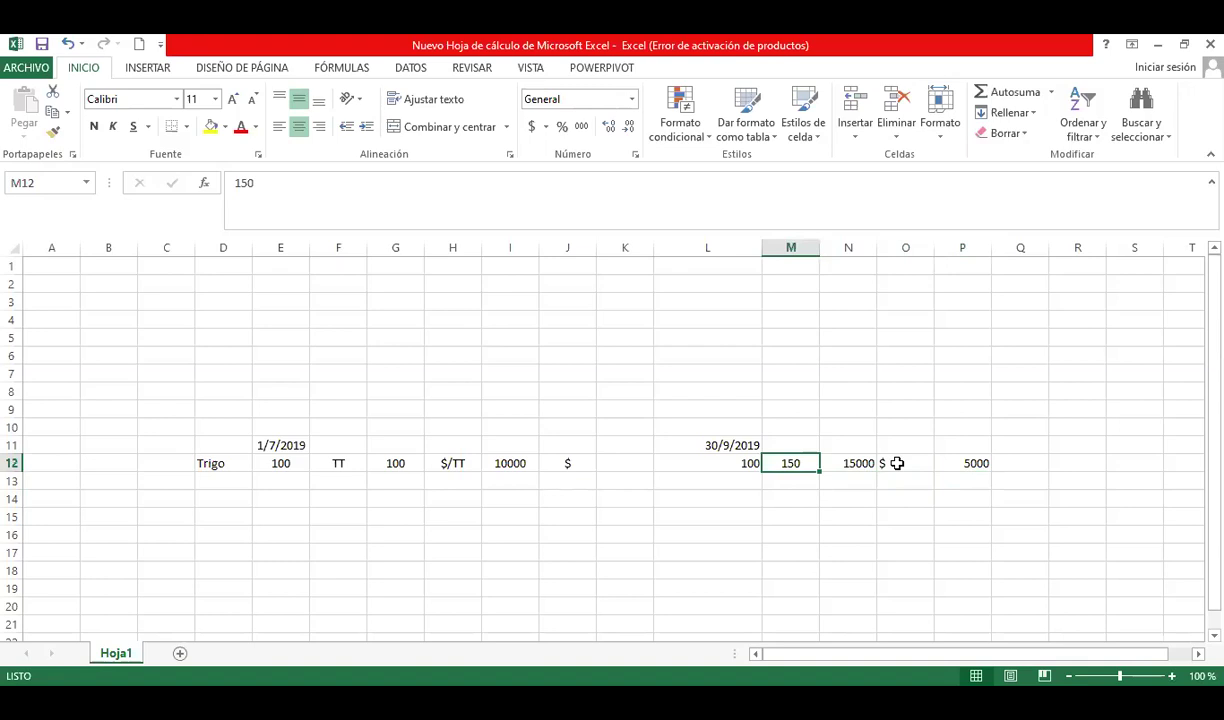
{"action": "key", "text": "Left"}
{"action": "key", "text": "Left"}
{"action": "key", "text": "Left"}
{"action": "key", "text": "Left"}
{"action": "key", "text": "Left"}
{"action": "key", "text": "Left"}
{"action": "key", "text": "Left"}
{"action": "key", "text": "Left"}
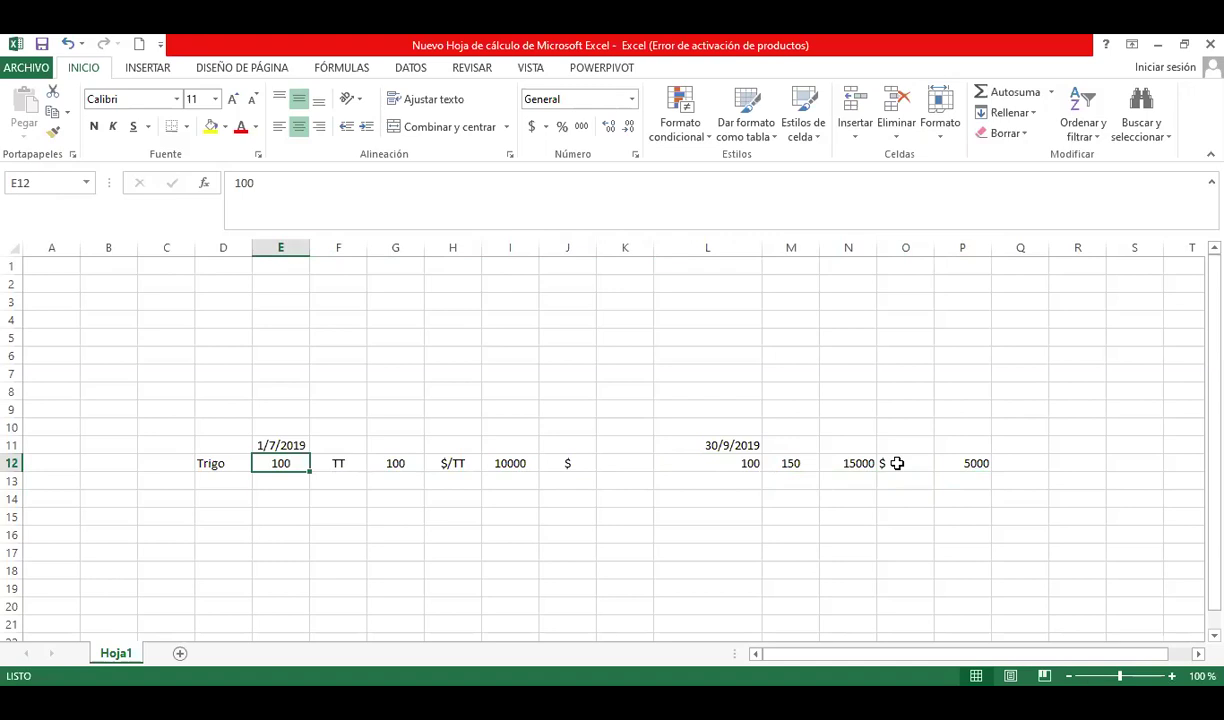
{"action": "key", "text": "Down"}
{"action": "key", "text": "Down"}
{"action": "key", "text": "Down"}
{"action": "key", "text": "Right"}
{"action": "key", "text": "Right"}
{"action": "key", "text": "Right"}
{"action": "key", "text": "Right"}
{"action": "key", "text": "Right"}
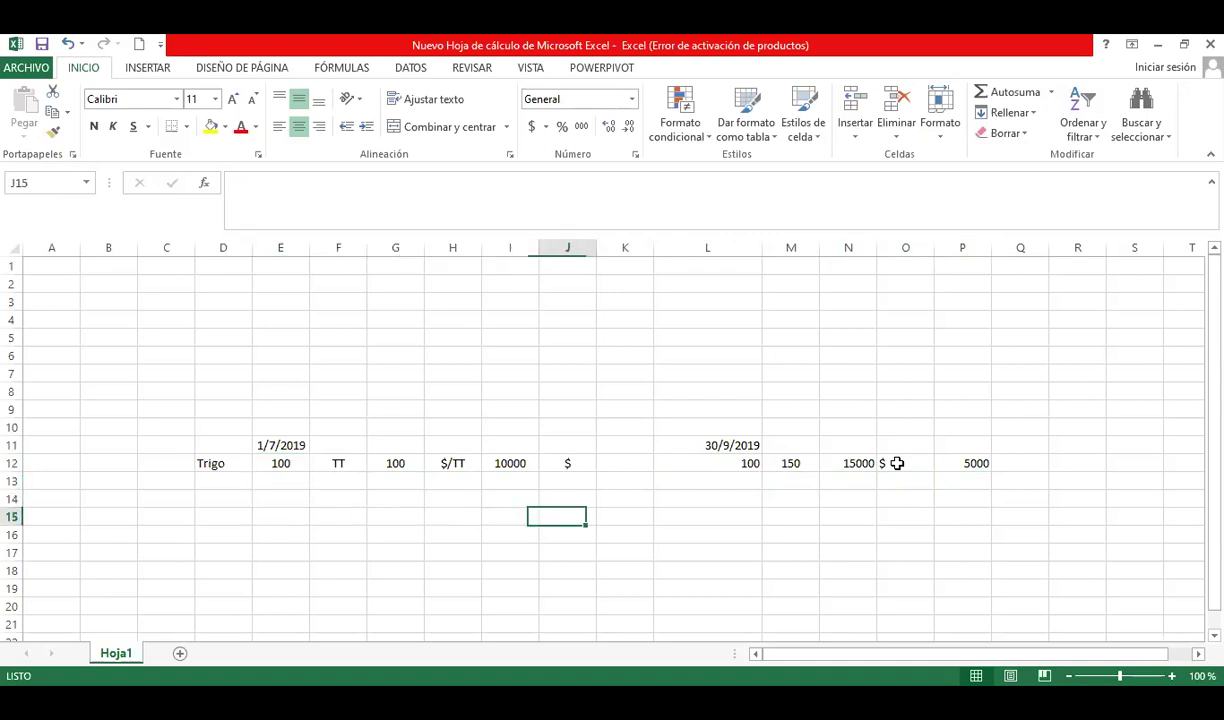
Step: Enter the alternative closing wheat price 50 in M15
{"action": "key", "text": "Right"}
{"action": "key", "text": "Right"}
{"action": "key", "text": "Right"}
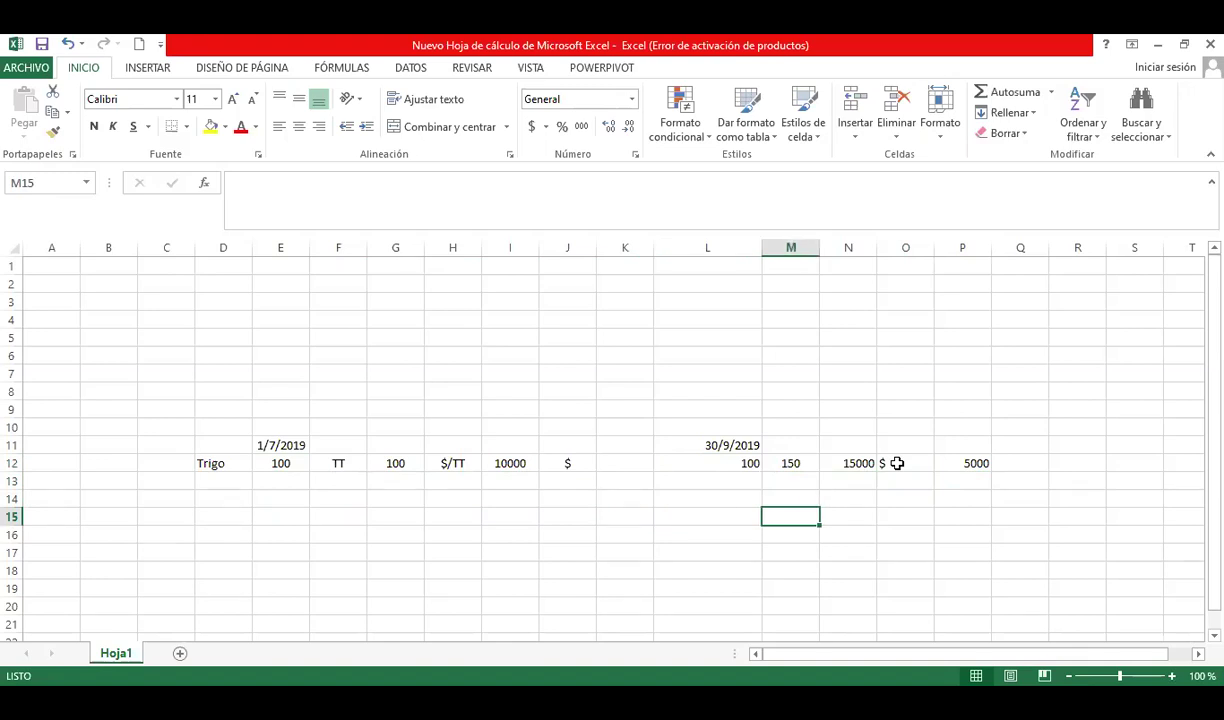
{"action": "type", "text": "10"}
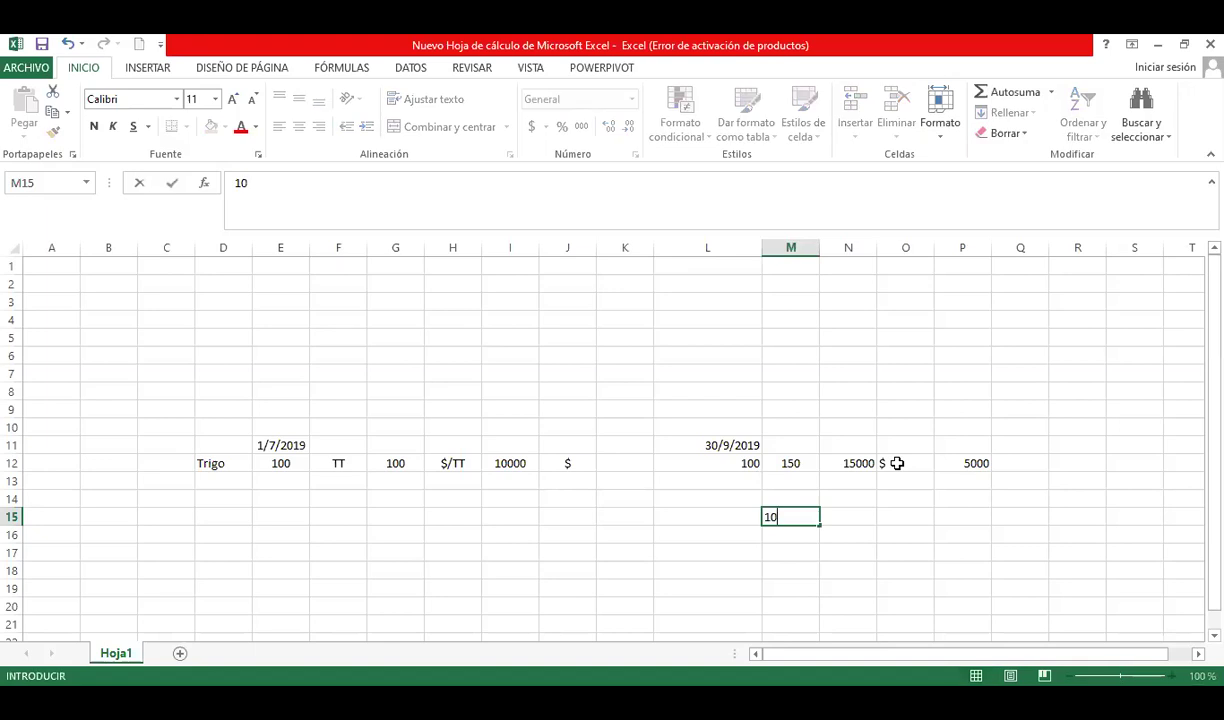
{"action": "key", "text": "Escape"}
{"action": "type", "text": "50"}
{"action": "key", "text": "Right"}
Step: Calculate the closing wheat value at the alternative price in N15 with the formula +M15*E12
{"action": "type", "text": "+"}
{"action": "key", "text": "Left"}
{"action": "type", "text": "*"}
{"action": "key", "text": "Left"}
{"action": "key", "text": "Left"}
{"action": "key", "text": "Left"}
{"action": "key", "text": "Left"}
{"action": "key", "text": "Left"}
{"action": "key", "text": "Left"}
{"action": "key", "text": "Left"}
{"action": "key", "text": "Left"}
{"action": "key", "text": "Left"}
{"action": "key", "text": "Up"}
{"action": "key", "text": "Up"}
{"action": "key", "text": "Up"}
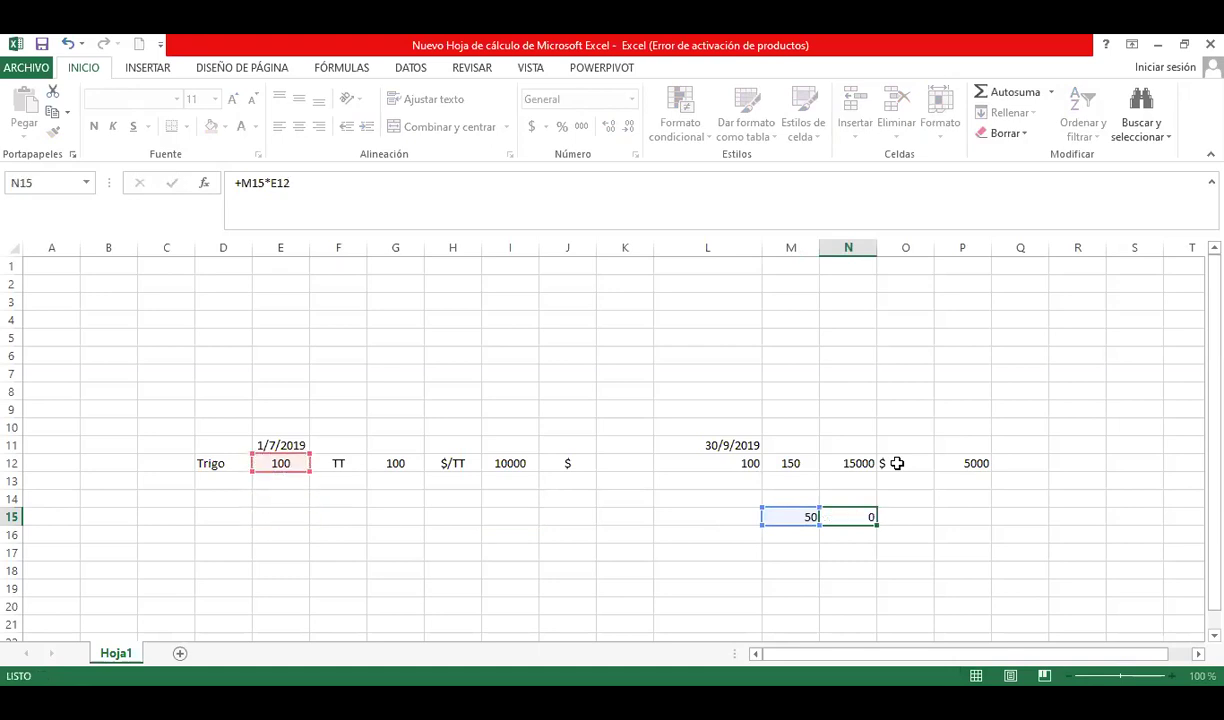
{"action": "key", "text": "Return"}
Step: Subtract the opening wheat value from the alternative closing value in P15 with the formula +N15-I12
{"action": "key", "text": "Up"}
{"action": "key", "text": "Right"}
{"action": "key", "text": "Right"}
{"action": "type", "text": "+"}
{"action": "key", "text": "Left"}
{"action": "key", "text": "Left"}
{"action": "type", "text": "-"}
{"action": "key", "text": "Left"}
{"action": "key", "text": "Left"}
{"action": "key", "text": "Left"}
{"action": "key", "text": "Left"}
{"action": "key", "text": "Left"}
{"action": "key", "text": "Left"}
{"action": "key", "text": "Left"}
{"action": "key", "text": "Left"}
{"action": "key", "text": "Left"}
{"action": "key", "text": "Up"}
{"action": "key", "text": "Up"}
{"action": "key", "text": "Up"}
{"action": "key", "text": "Right"}
{"action": "key", "text": "Right"}
{"action": "key", "text": "Return"}
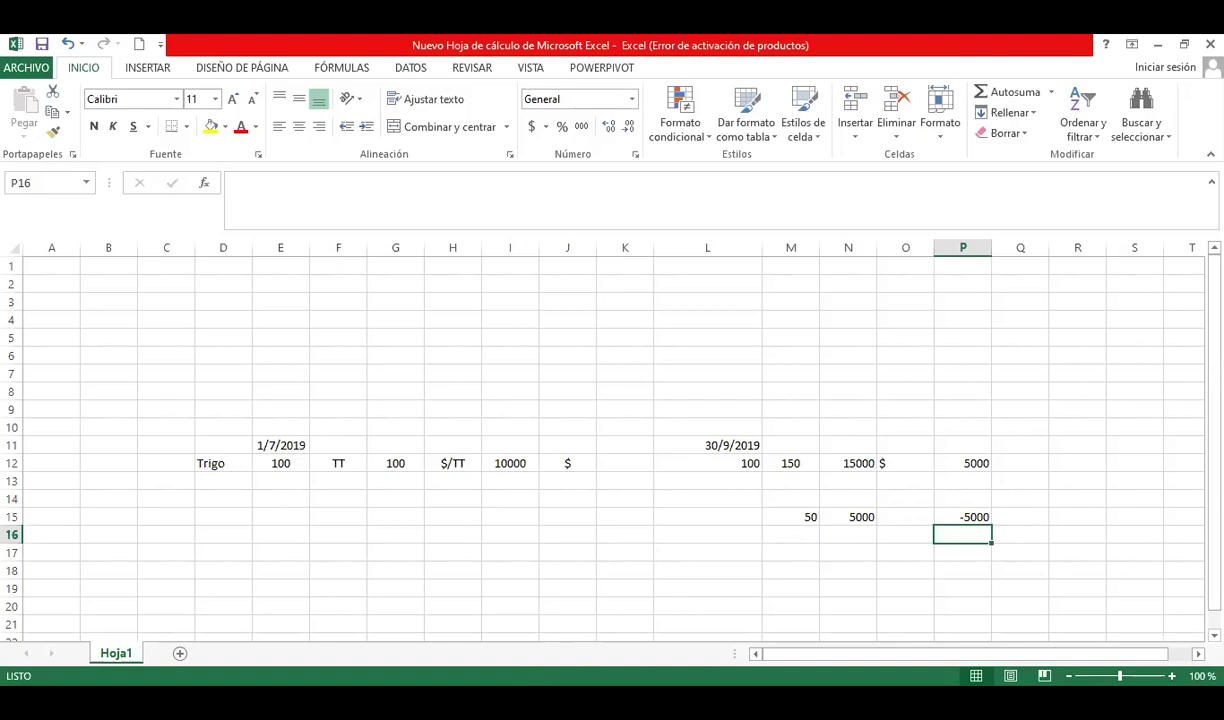
Step: Switch to PowerPoint and present the slide titled Resultado Por Tenencia in full screen
{"action": "key", "text": "alt+Tab"}
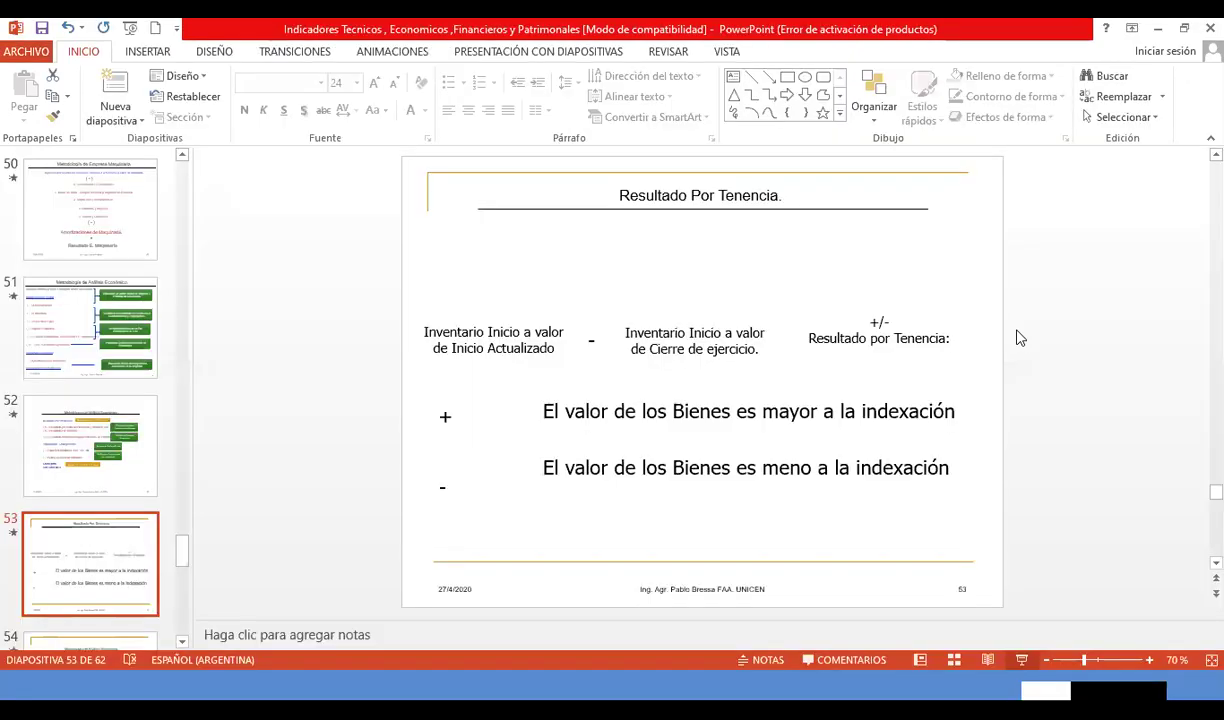
{"action": "key", "text": "shift+F5"}
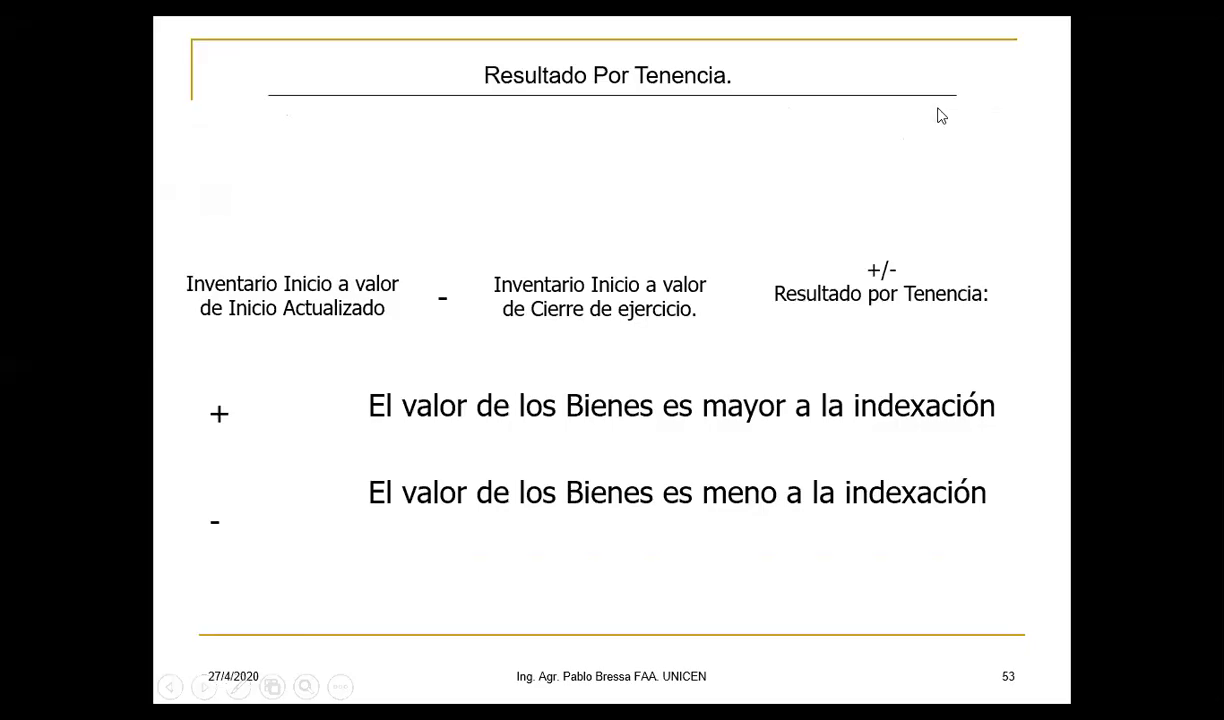
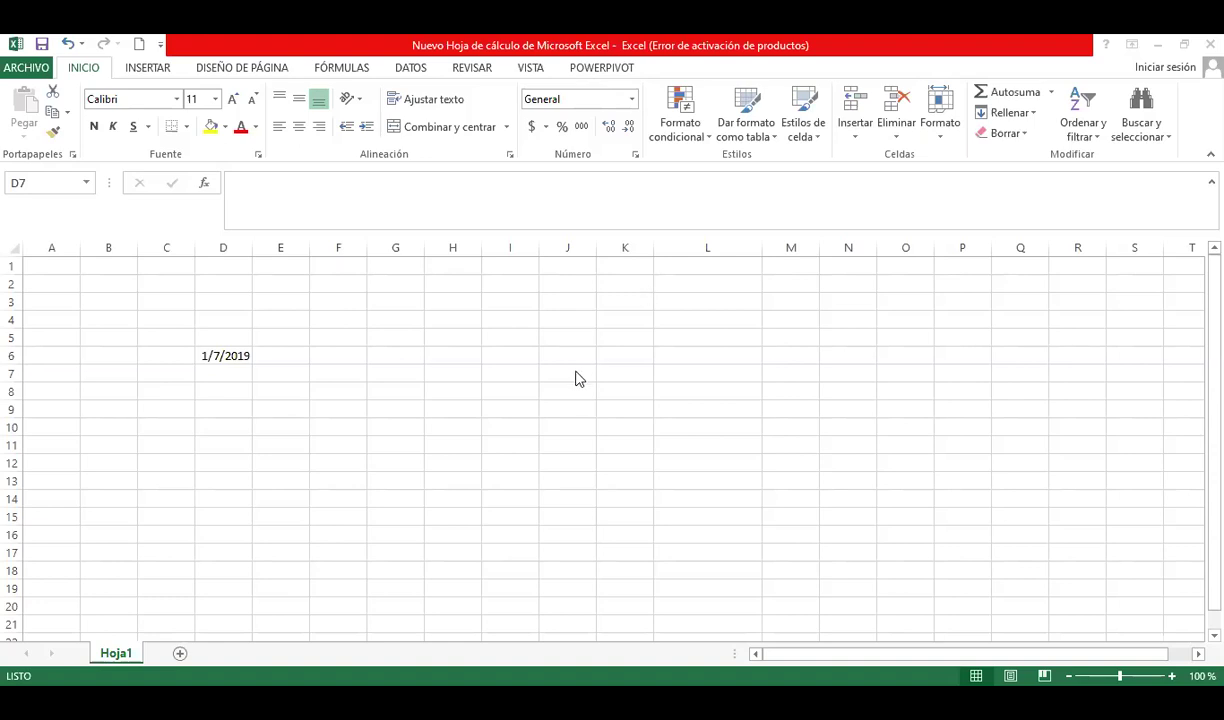
Step: Fill the opening wheat row with Trigo in C7, 100 in D7, TT in E7, 100 in F7 and $/TT in G7
{"action": "left_click", "coordinate": [250, 369]}
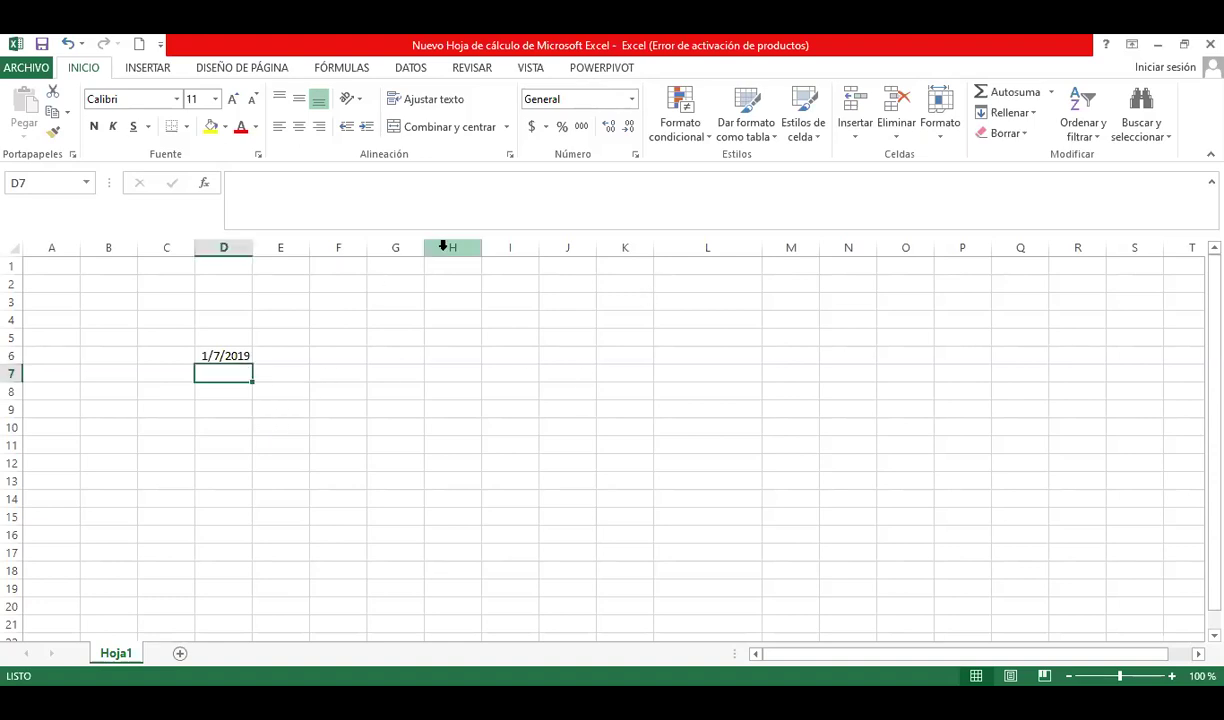
{"action": "key", "text": "Left"}
{"action": "type", "text": "Trigo"}
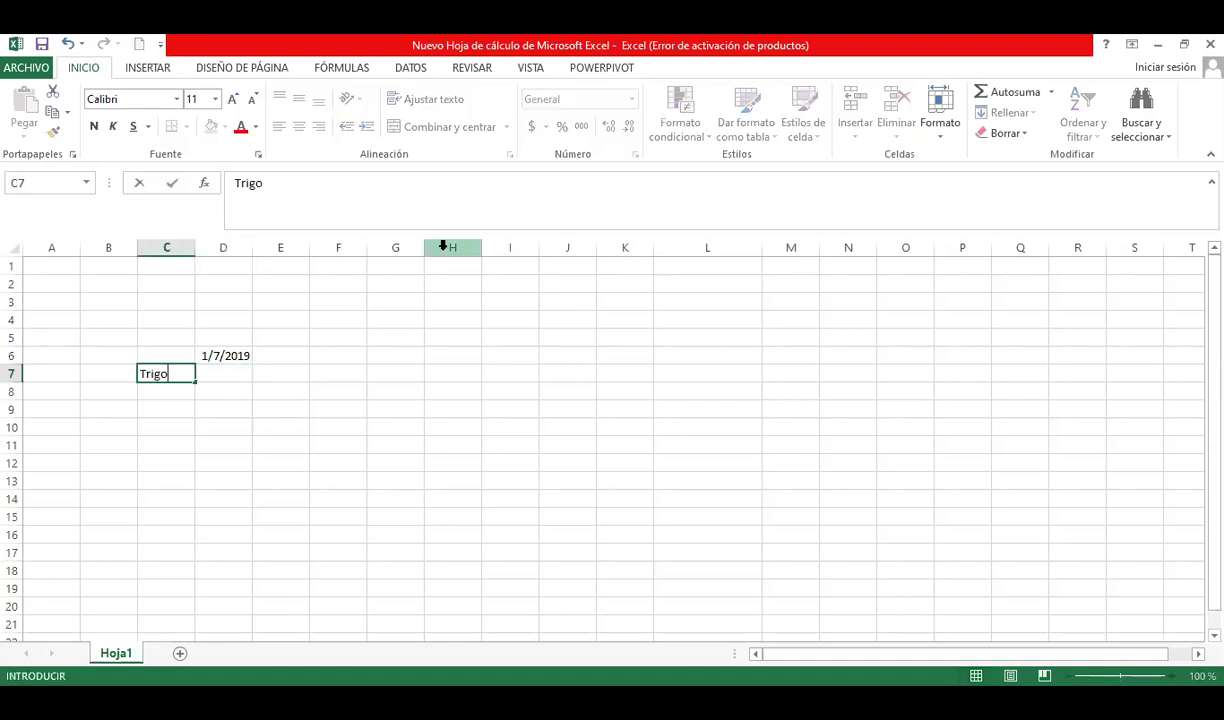
{"action": "key", "text": "Tab"}
{"action": "type", "text": "100"}
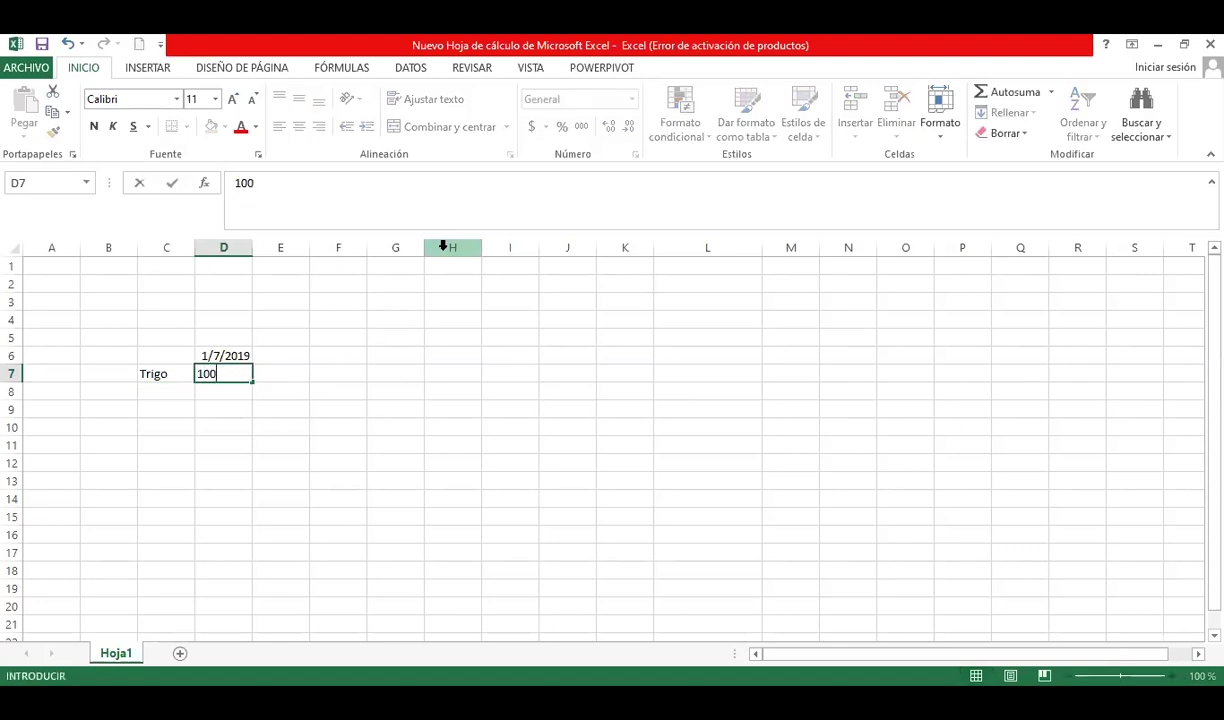
{"action": "key", "text": "Tab"}
{"action": "type", "text": "TT"}
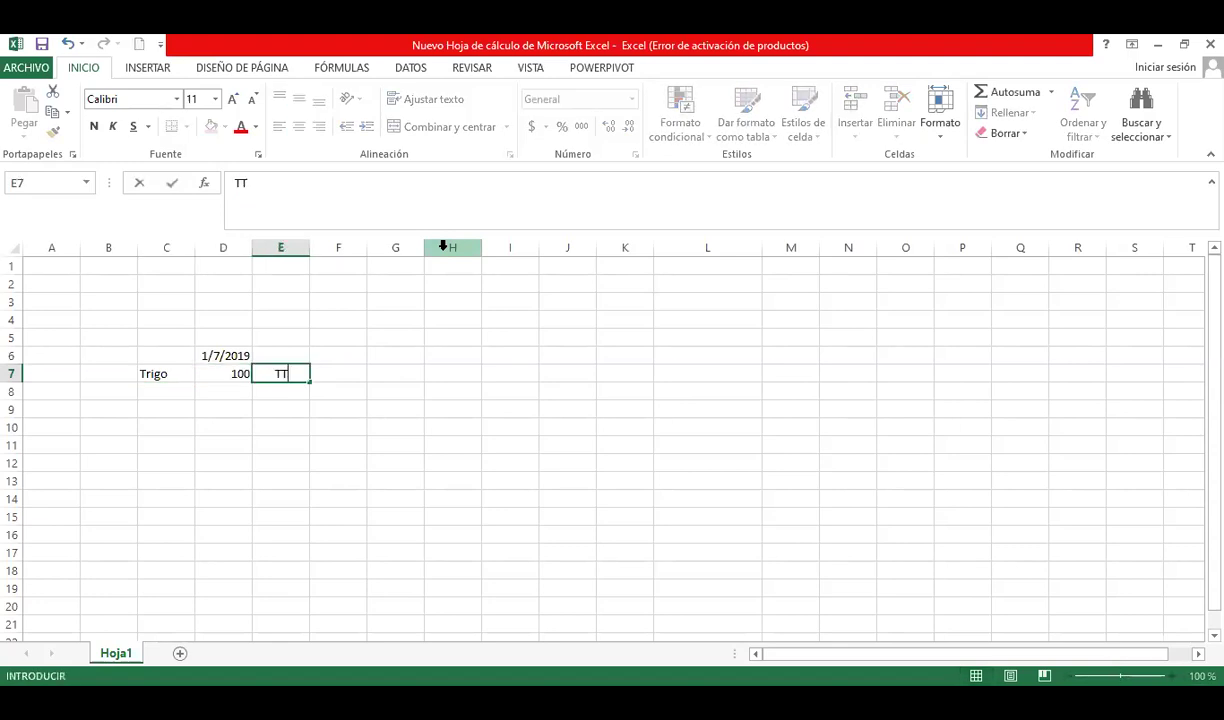
{"action": "key", "text": "Tab"}
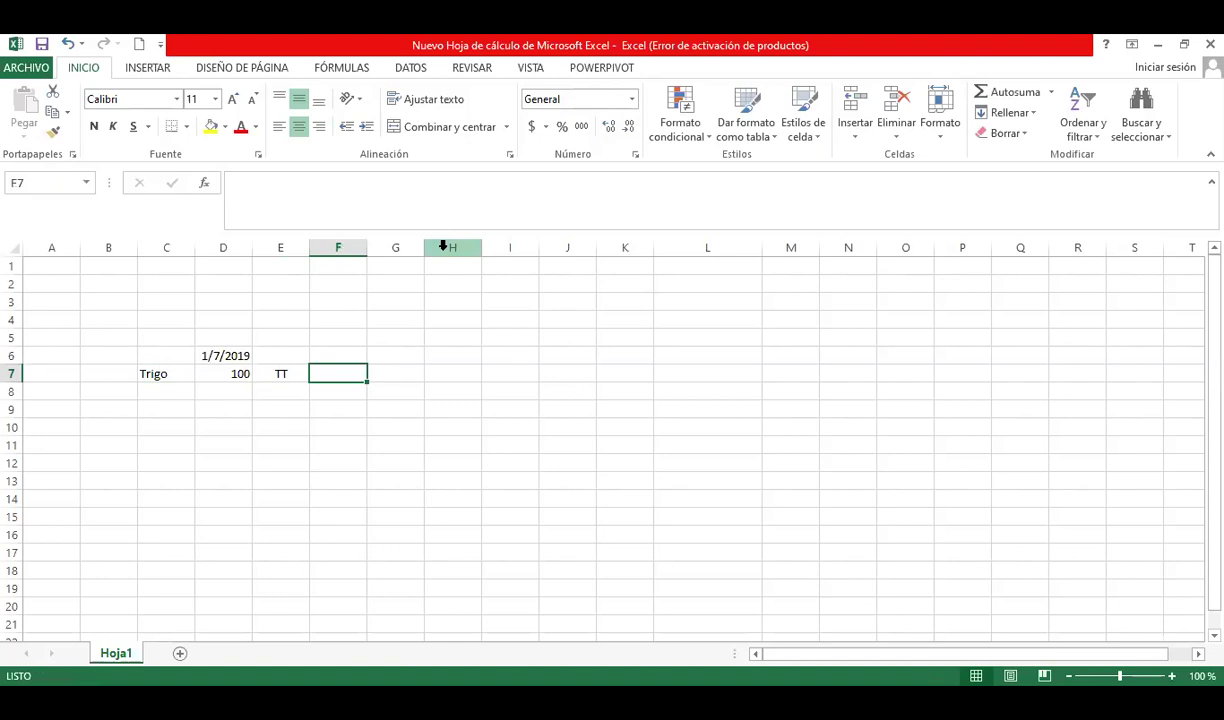
{"action": "type", "text": "100"}
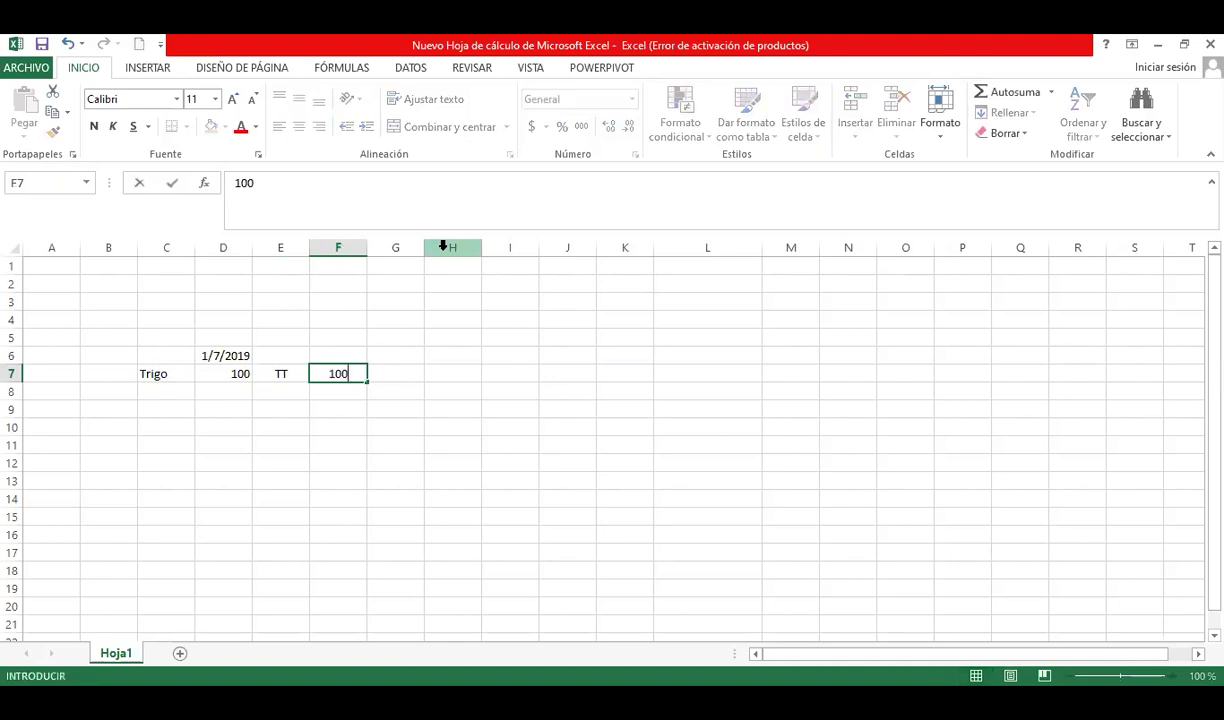
{"action": "key", "text": "Tab"}
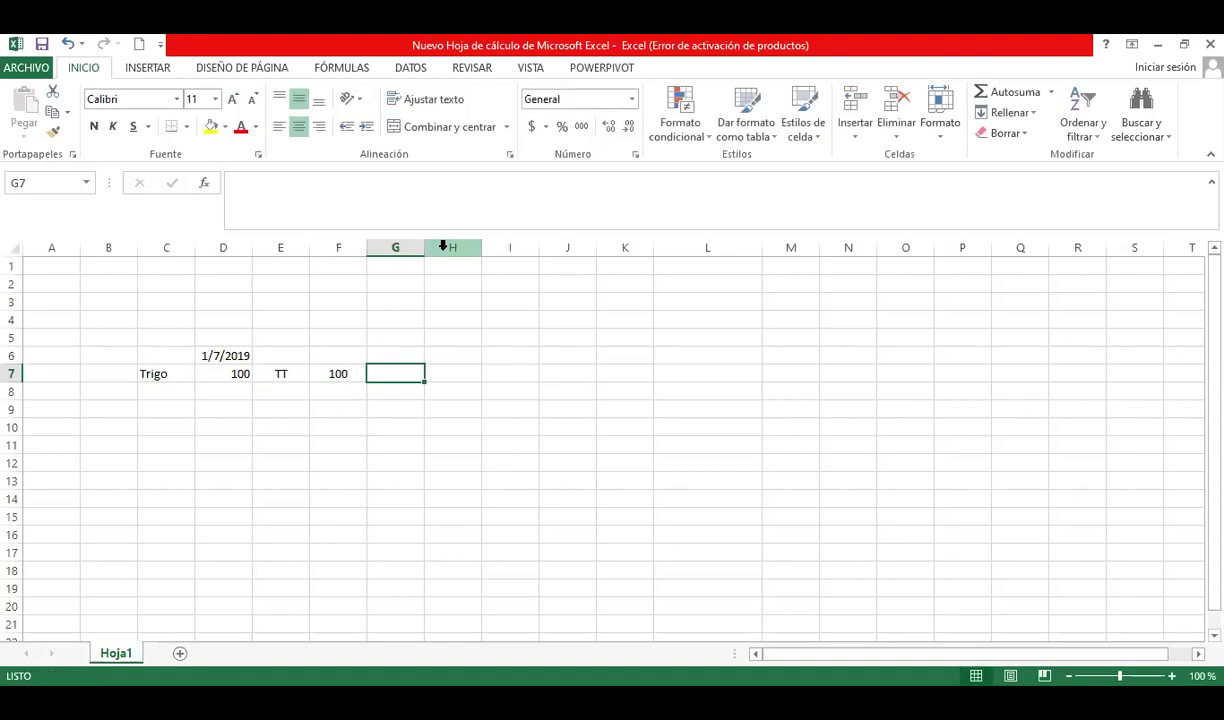
{"action": "type", "text": "$/T"}
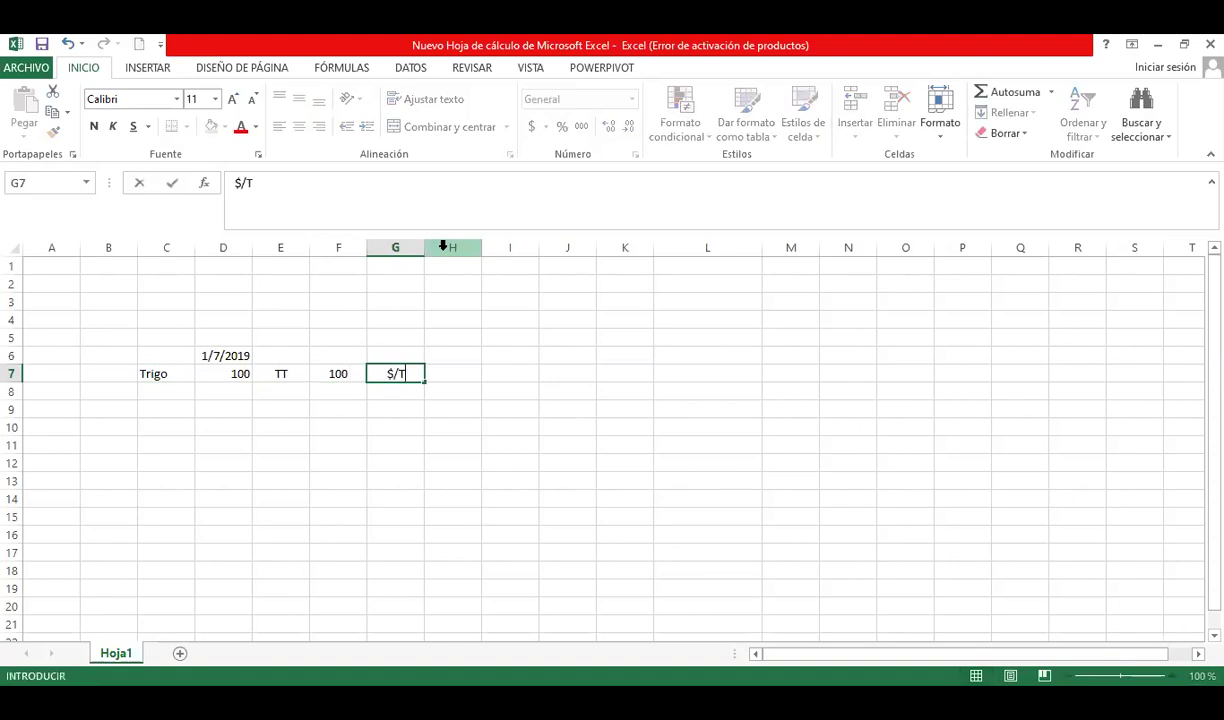
{"action": "type", "text": "T"}
Step: Calculate the opening wheat value in H7 with the formula +F7*D7 and enter the unit $ in I7
{"action": "key", "text": "Tab"}
{"action": "type", "text": "+"}
{"action": "key", "text": "Left"}
{"action": "key", "text": "Left"}
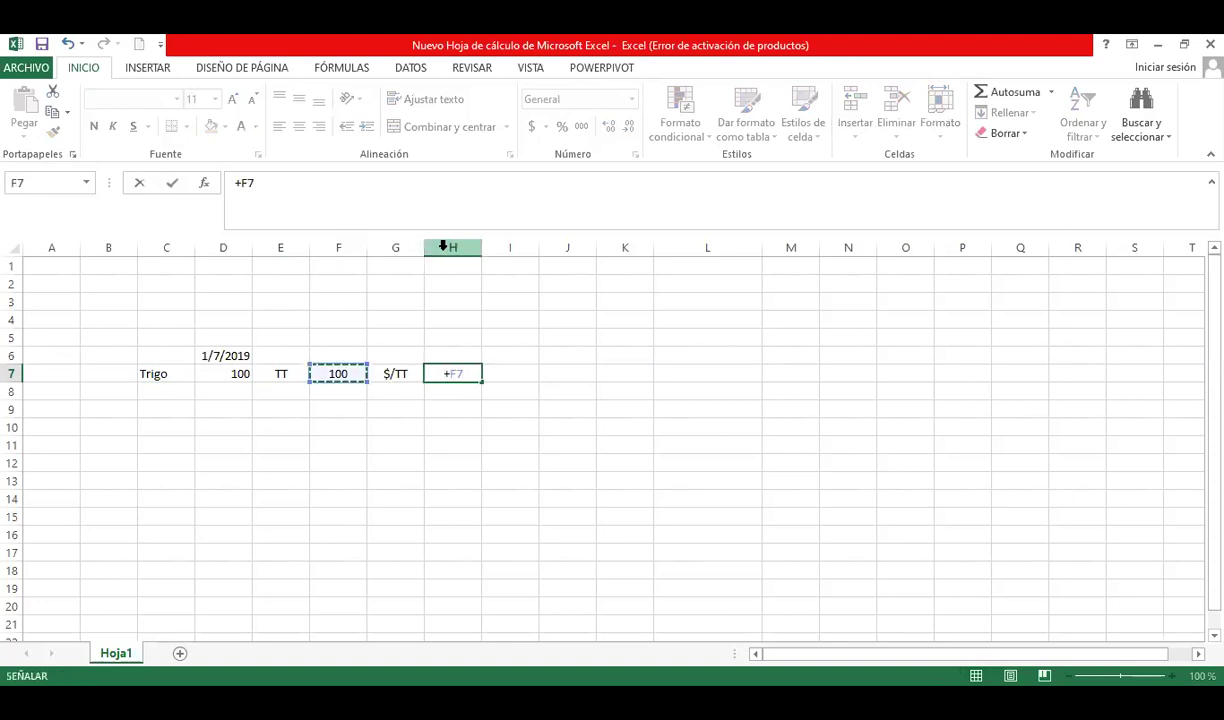
{"action": "type", "text": "*D7"}
{"action": "key", "text": "Return"}
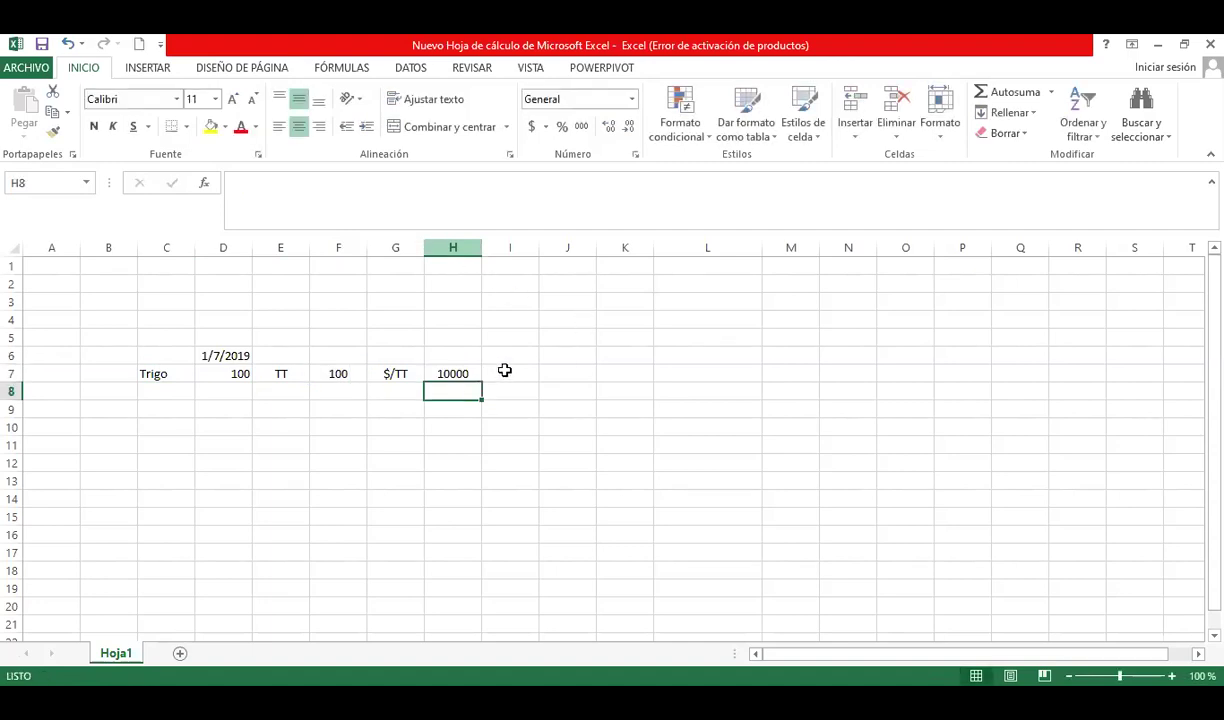
{"action": "key", "text": "Right"}
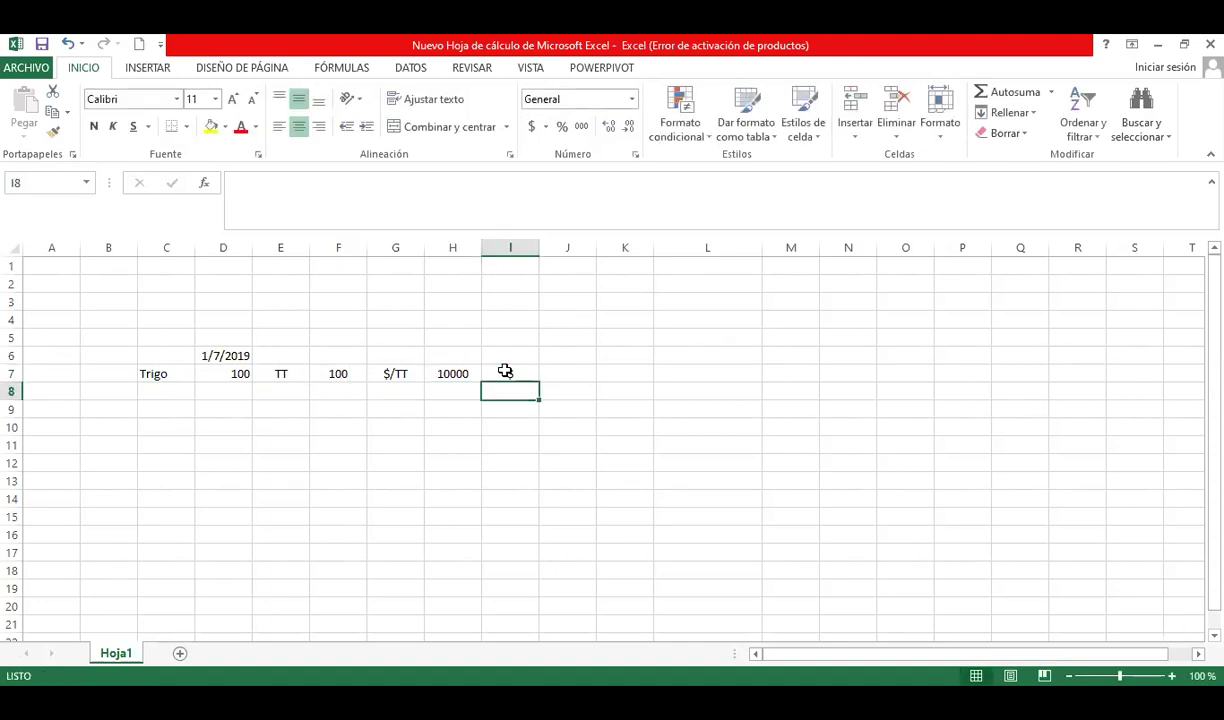
{"action": "left_click", "coordinate": [505, 371]}
{"action": "type", "text": "$"}
{"action": "key", "text": "Return"}
{"action": "left_click", "coordinate": [472, 374]}
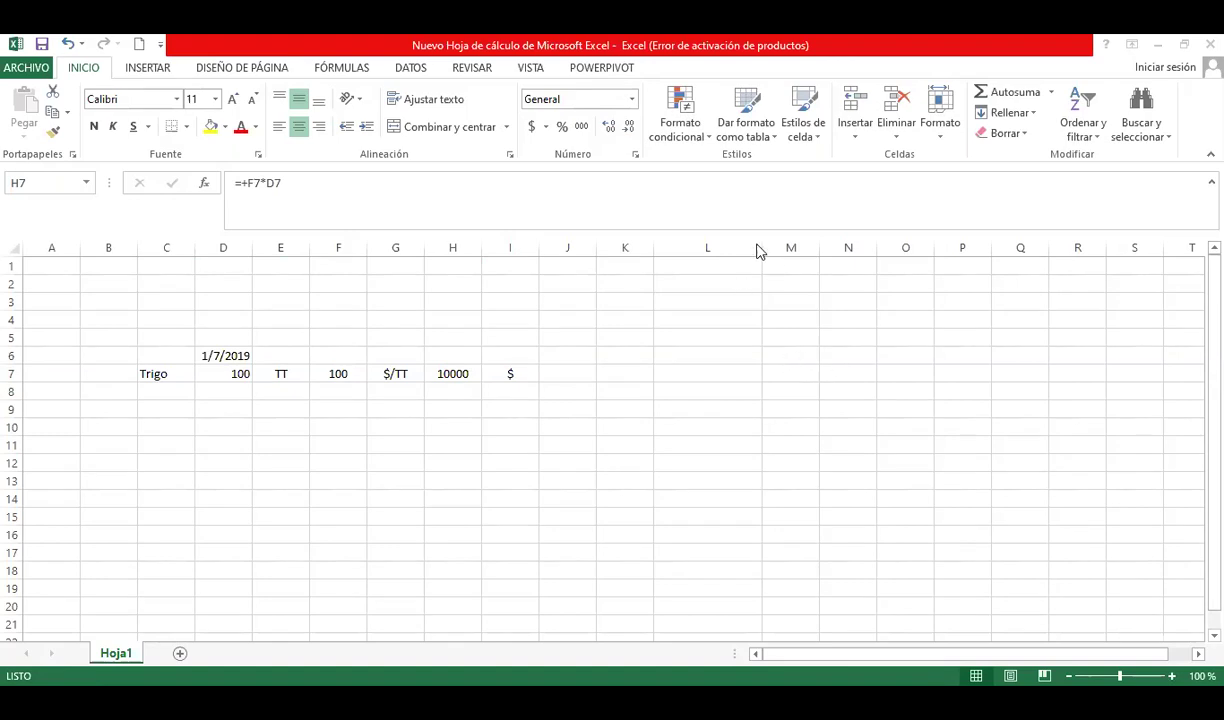
Step: Enter the closing date 30/06/2020 in N6, with the quantity 100 in N7 and the unit TT in O7
{"action": "left_click", "coordinate": [787, 356]}
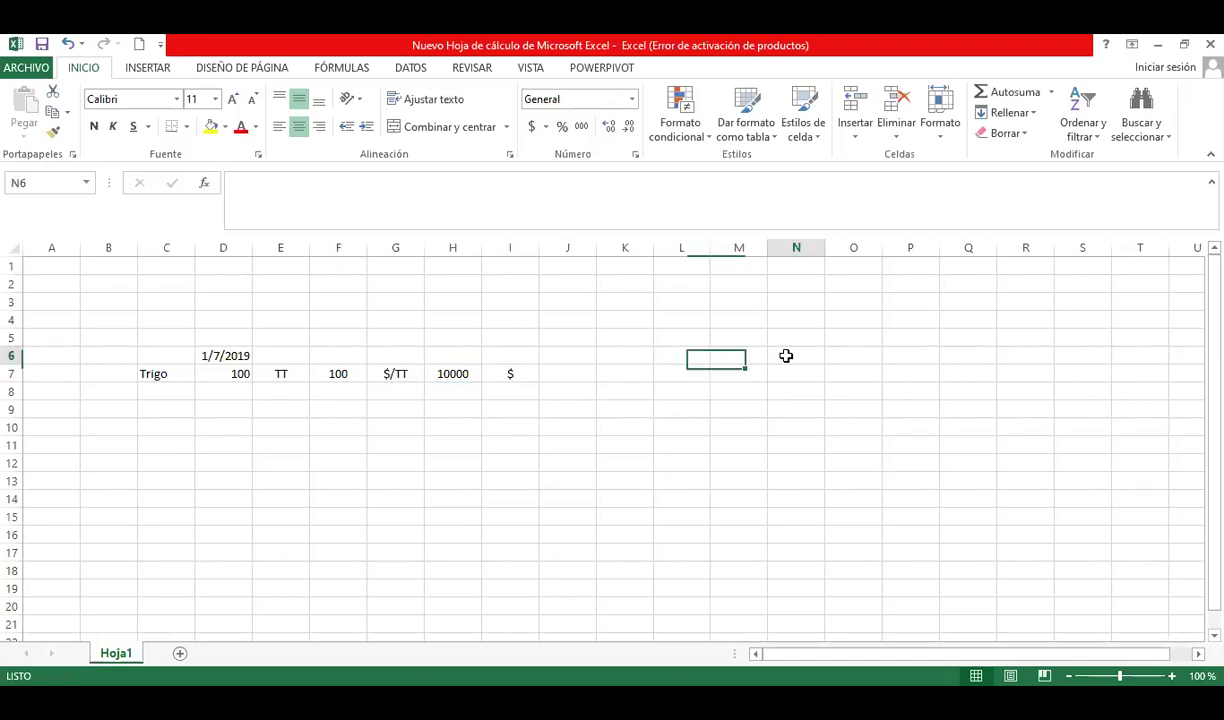
{"action": "type", "text": "30/06"}
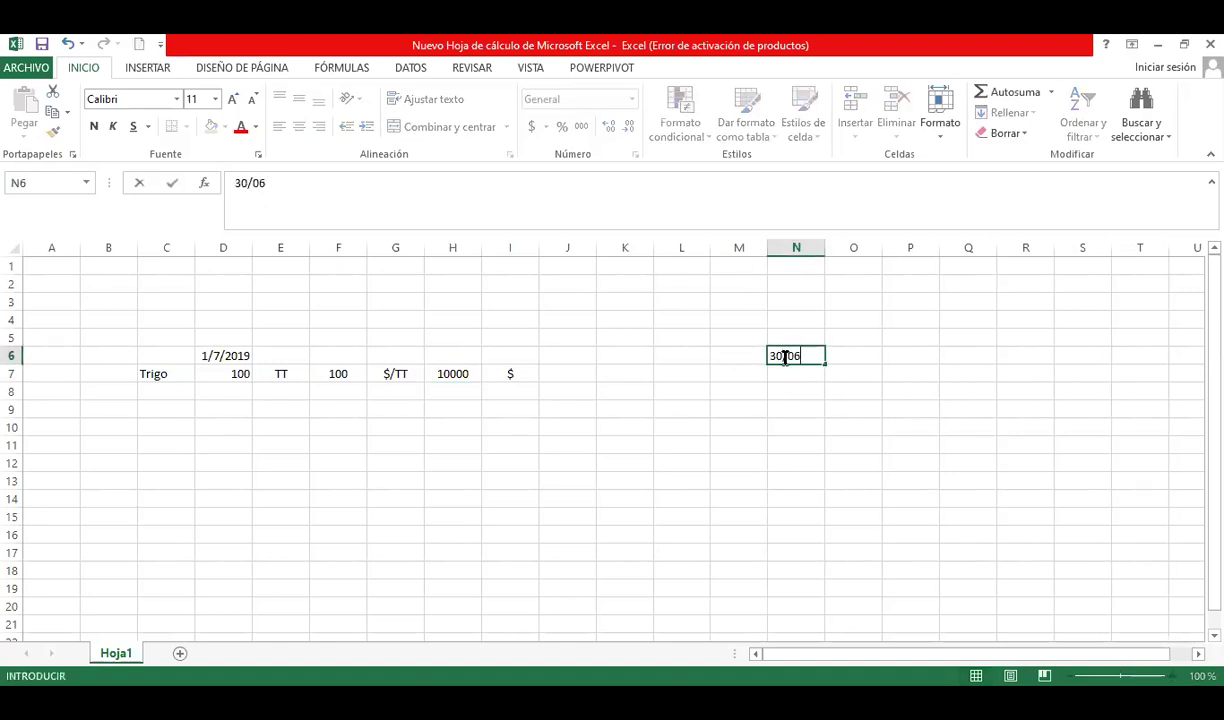
{"action": "type", "text": "/20202"}
{"action": "key", "text": "Return"}
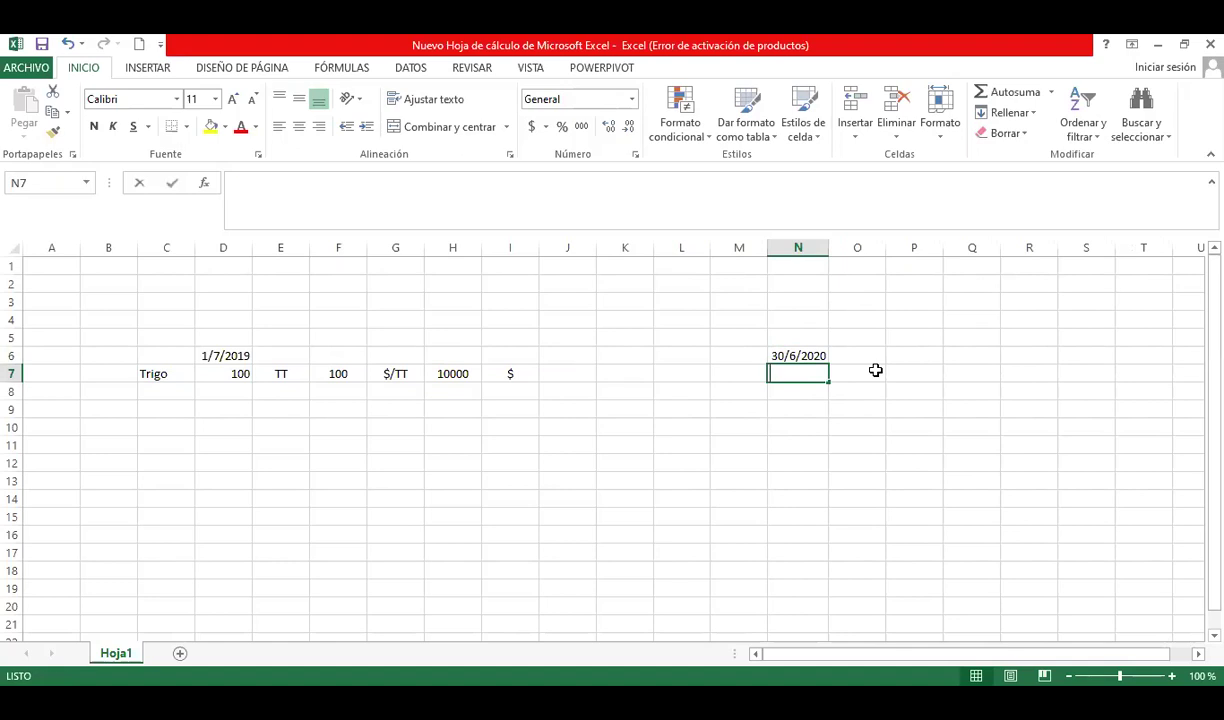
{"action": "type", "text": "100"}
{"action": "left_click", "coordinate": [875, 371]}
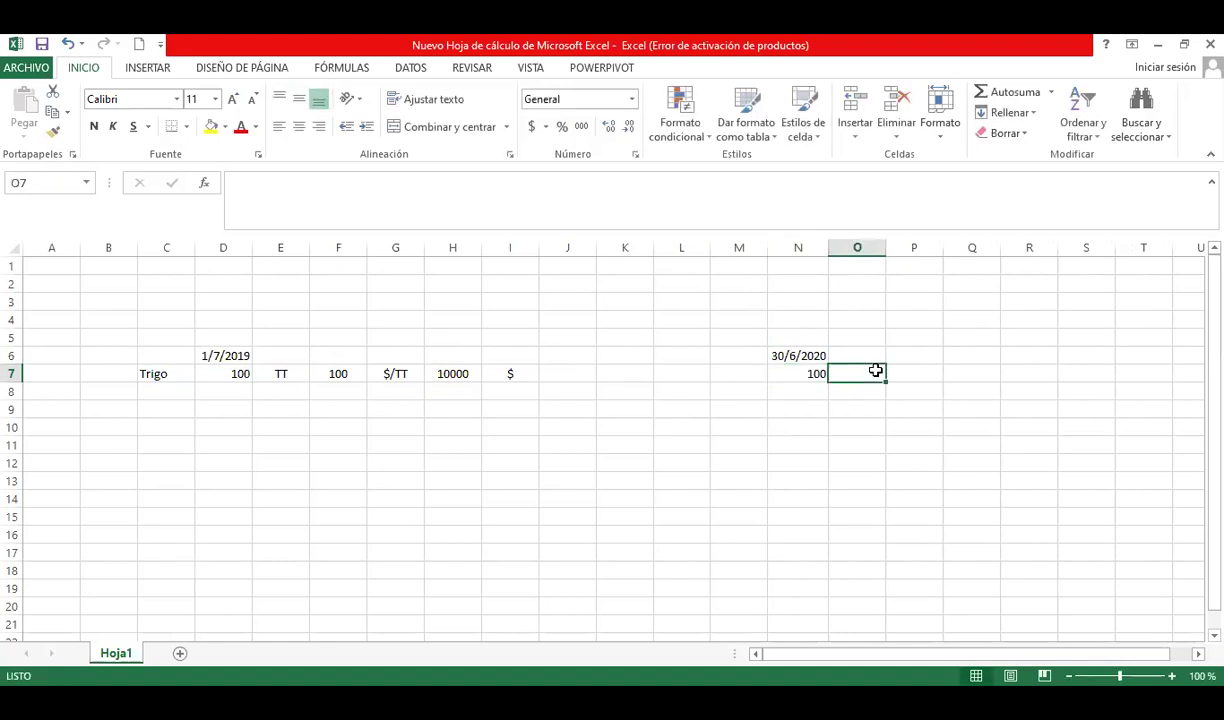
{"action": "type", "text": "TT"}
Step: Examine the opening wheat row back to the quantity in D7
{"action": "key", "text": "Left"}
{"action": "key", "text": "Left"}
{"action": "key", "text": "Left"}
{"action": "key", "text": "Left"}
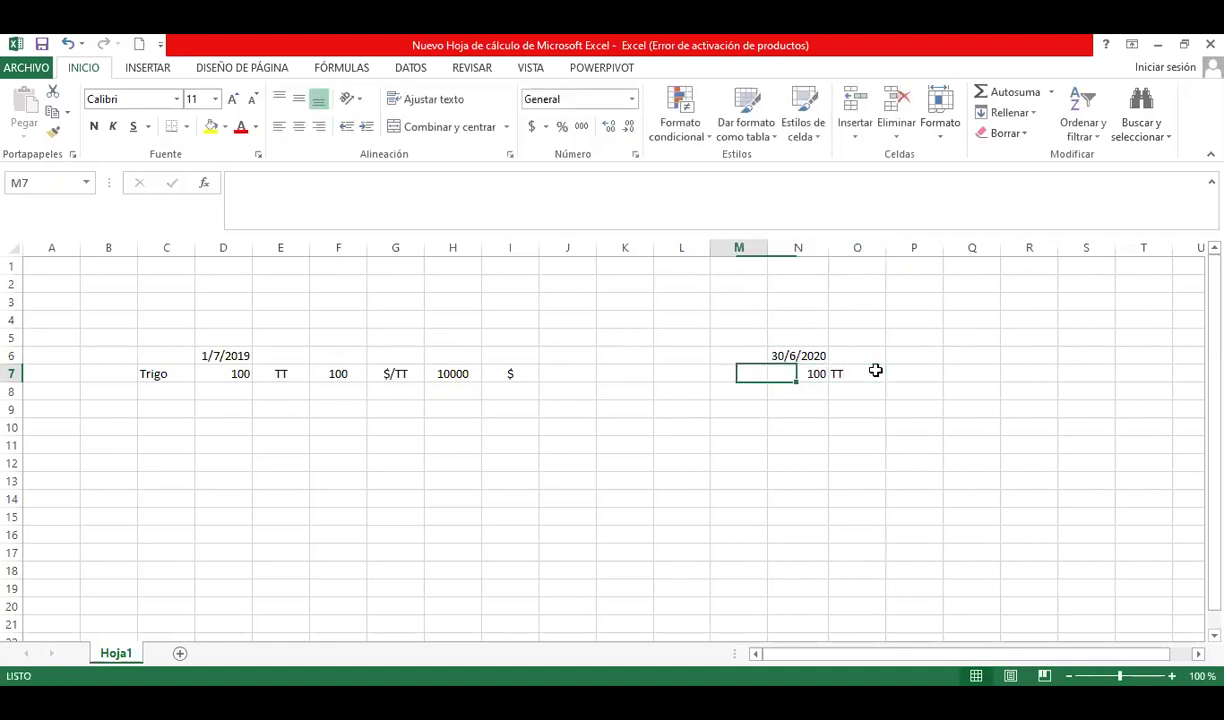
{"action": "key", "text": "Left"}
{"action": "key", "text": "Left"}
{"action": "key", "text": "Left"}
{"action": "key", "text": "Left"}
{"action": "key", "text": "Left"}
{"action": "key", "text": "Left"}
{"action": "key", "text": "Left"}
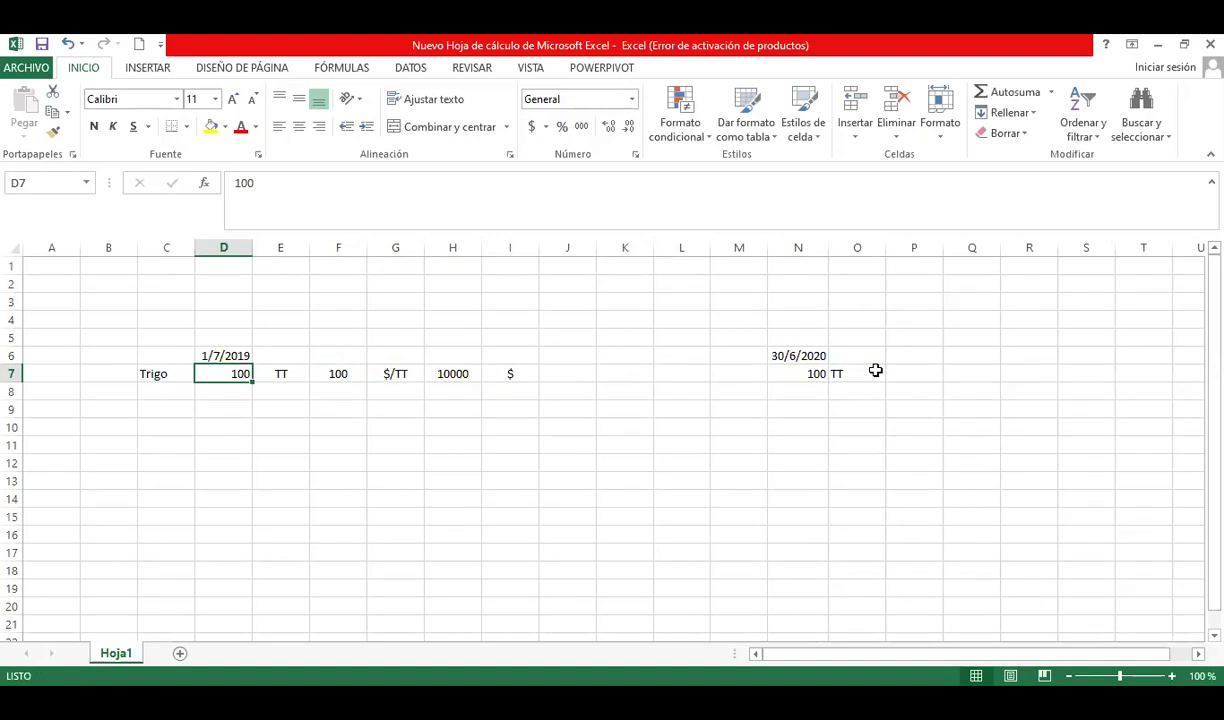
{"action": "key", "text": "Down"}
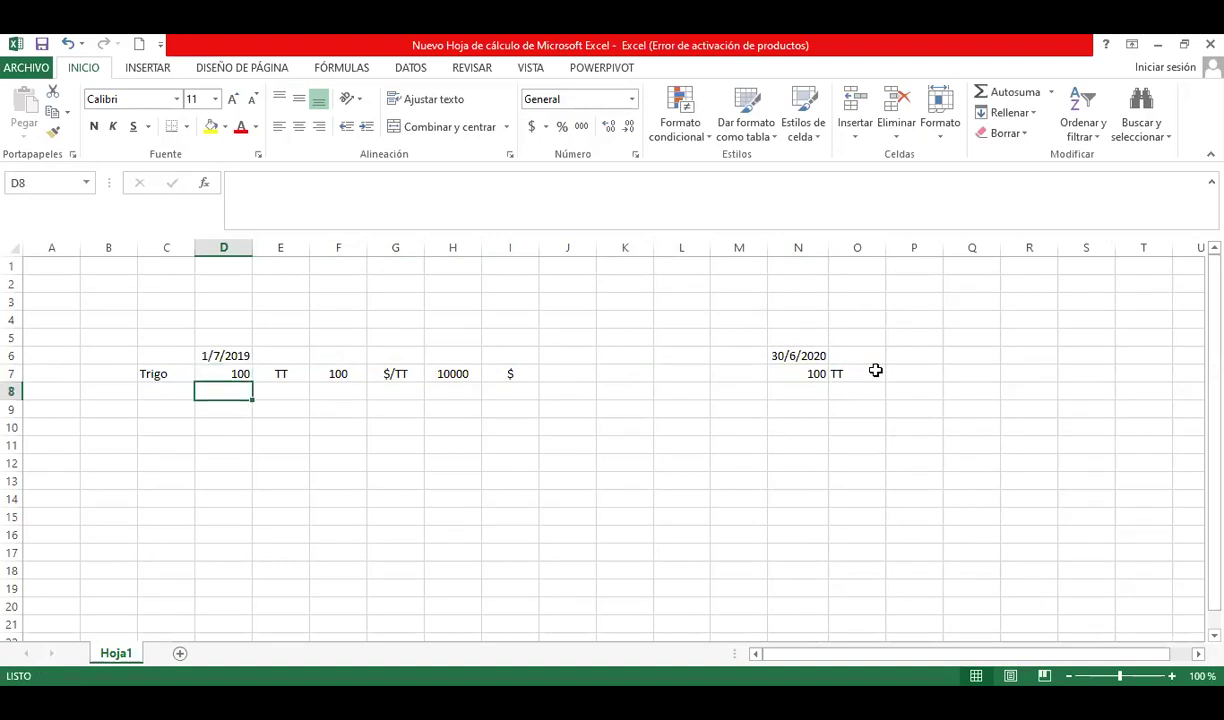
Step: Enter the closing wheat price 150 in P7 with the unit $/TT in Q7
{"action": "key", "text": "Right"}
{"action": "key", "text": "Right"}
{"action": "key", "text": "Right"}
{"action": "key", "text": "Right"}
{"action": "key", "text": "Right"}
{"action": "key", "text": "Right"}
{"action": "key", "text": "Right"}
{"action": "key", "text": "Right"}
{"action": "key", "text": "Right"}
{"action": "key", "text": "Right"}
{"action": "key", "text": "Up"}
{"action": "key", "text": "Right"}
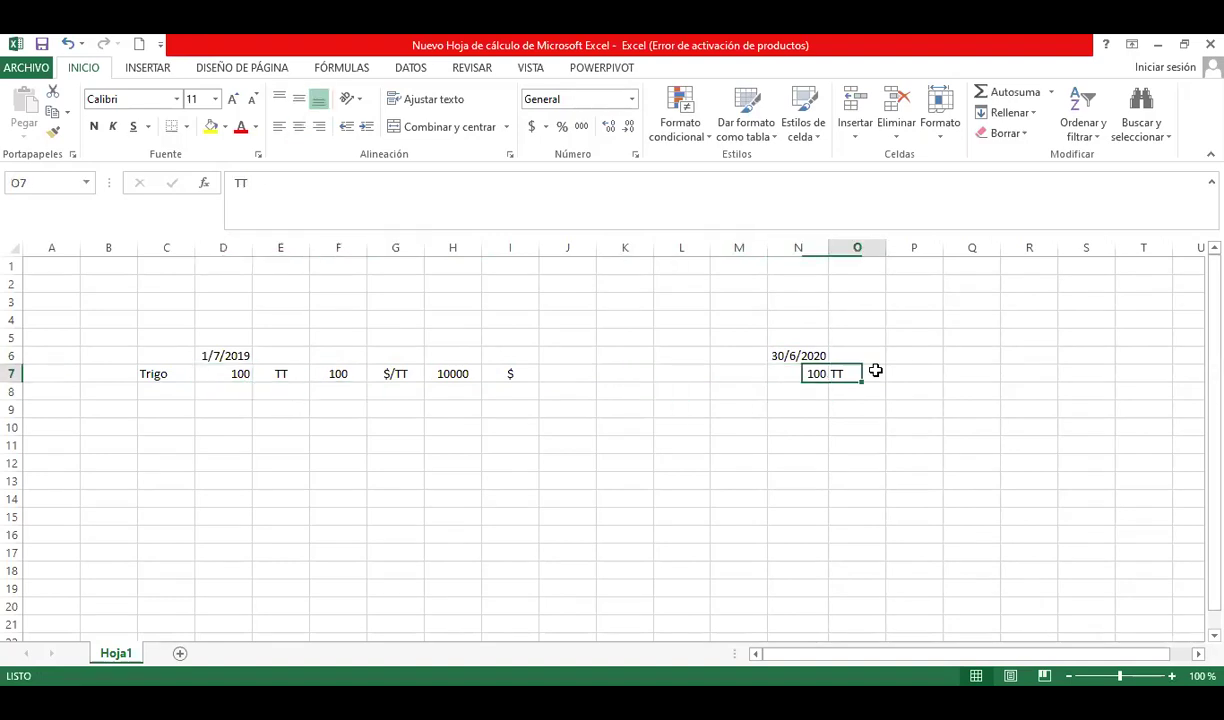
{"action": "key", "text": "Right"}
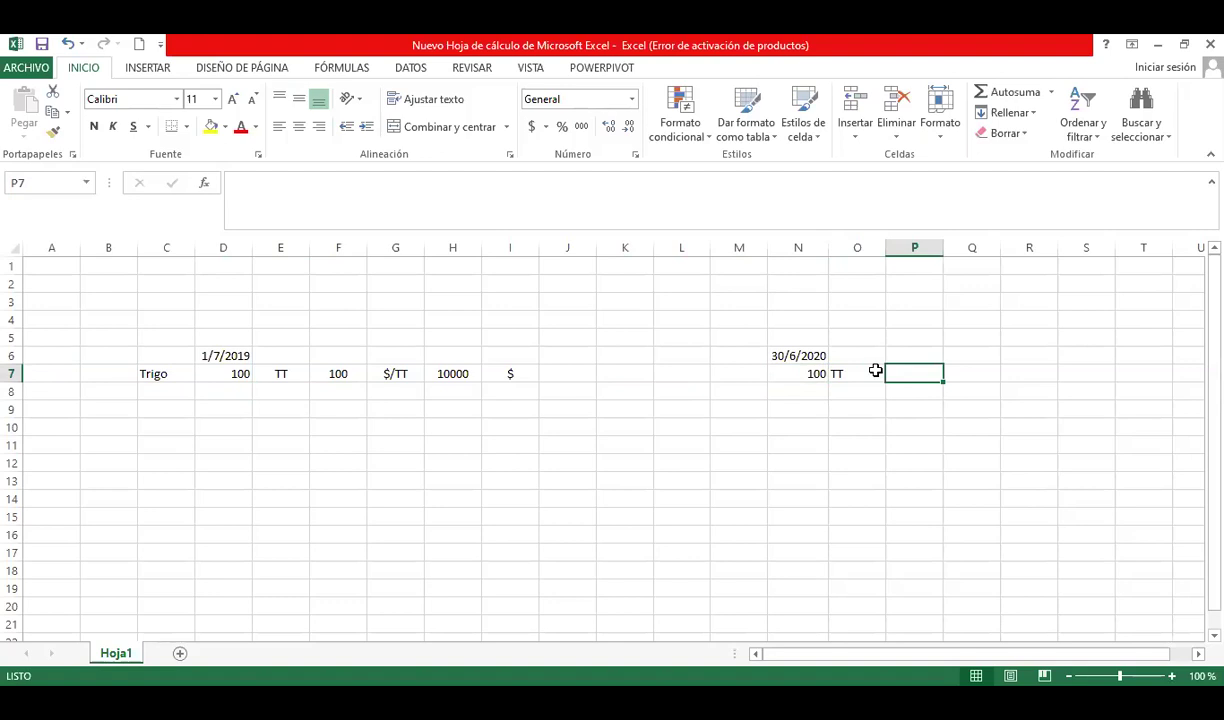
{"action": "type", "text": "15"}
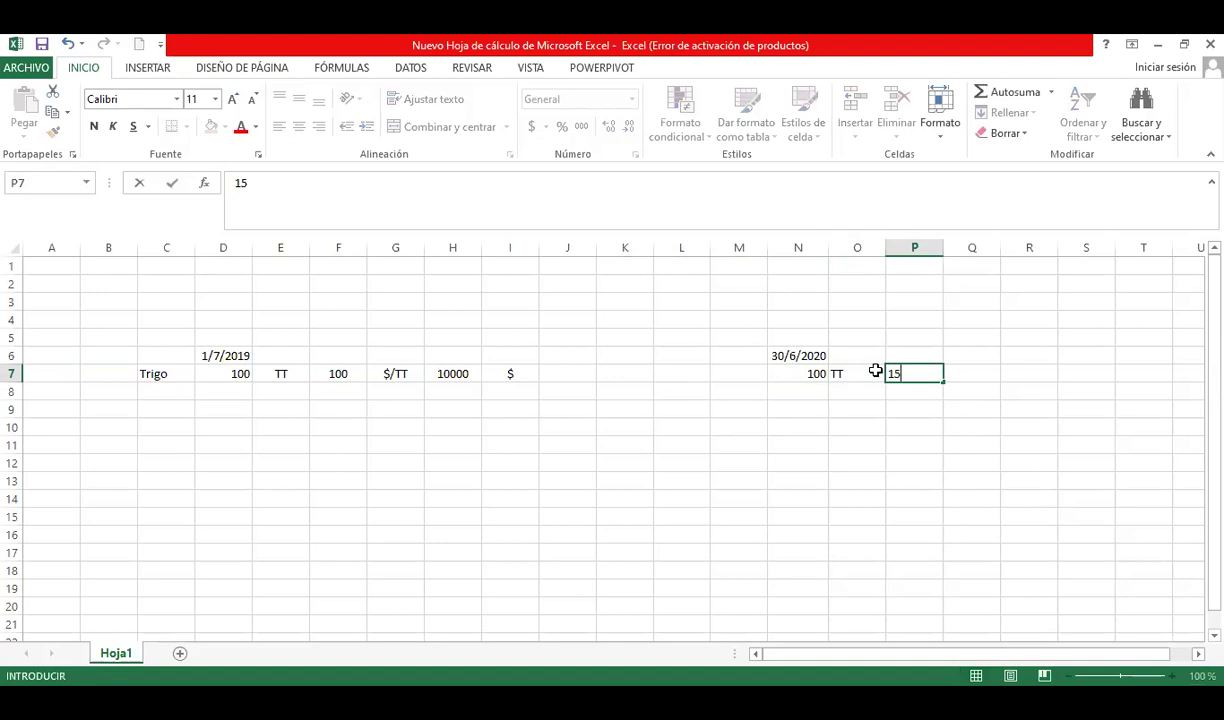
{"action": "type", "text": "0"}
{"action": "key", "text": "Tab"}
{"action": "type", "text": "$/TT"}
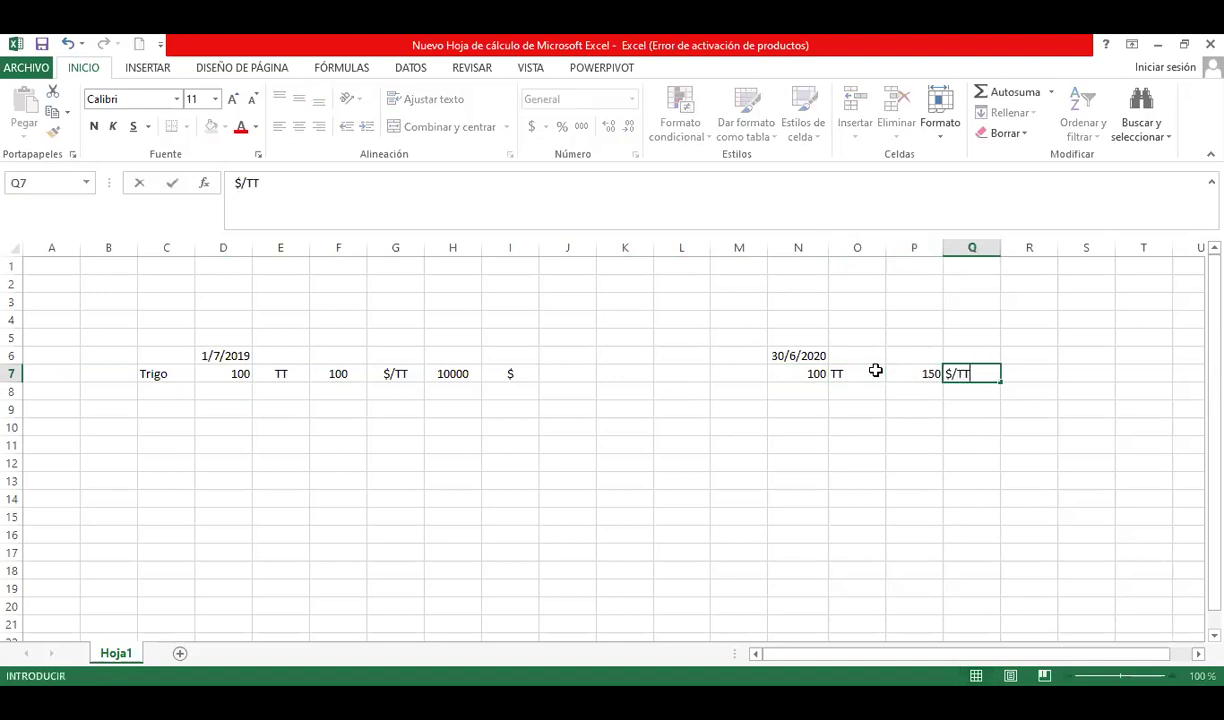
{"action": "key", "text": "Tab"}
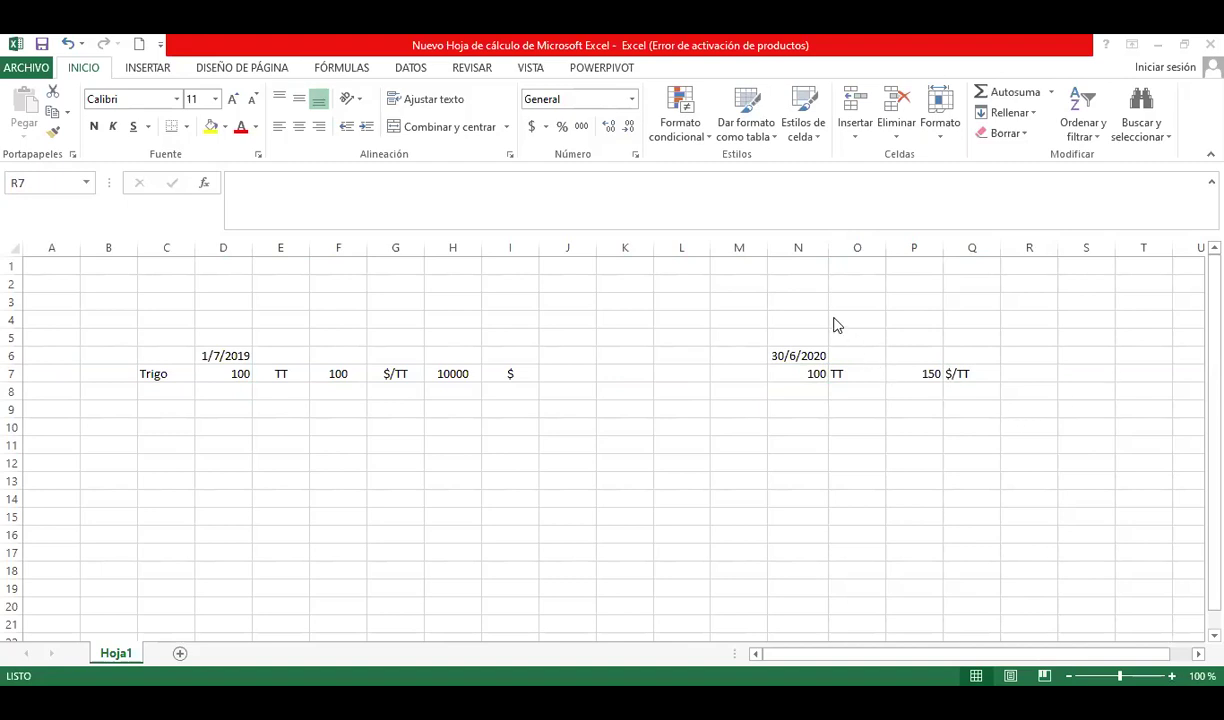
Step: Move the whole wheat block down four rows and calculate the closing value in R11 with the formula +P11*N11
{"action": "left_click_drag", "start_coordinate": [165, 337], "coordinate": [968, 392]}
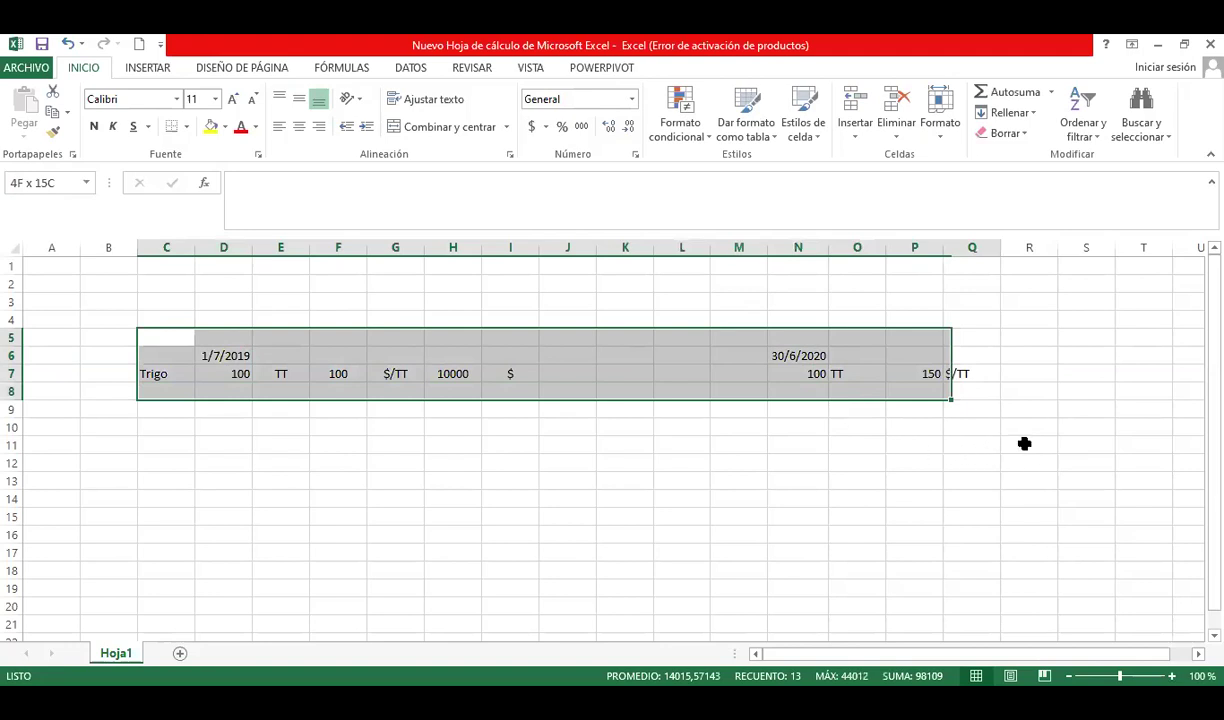
{"action": "type", "text": "+"}
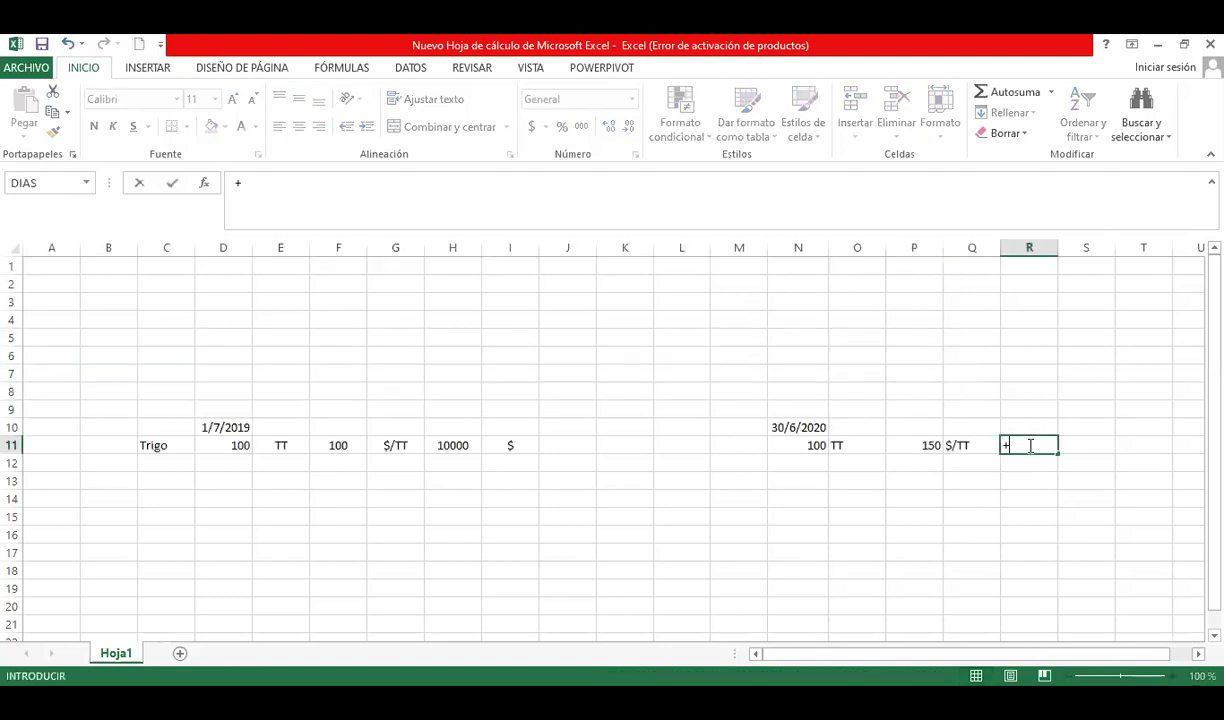
{"action": "left_click", "coordinate": [923, 449]}
{"action": "type", "text": "*"}
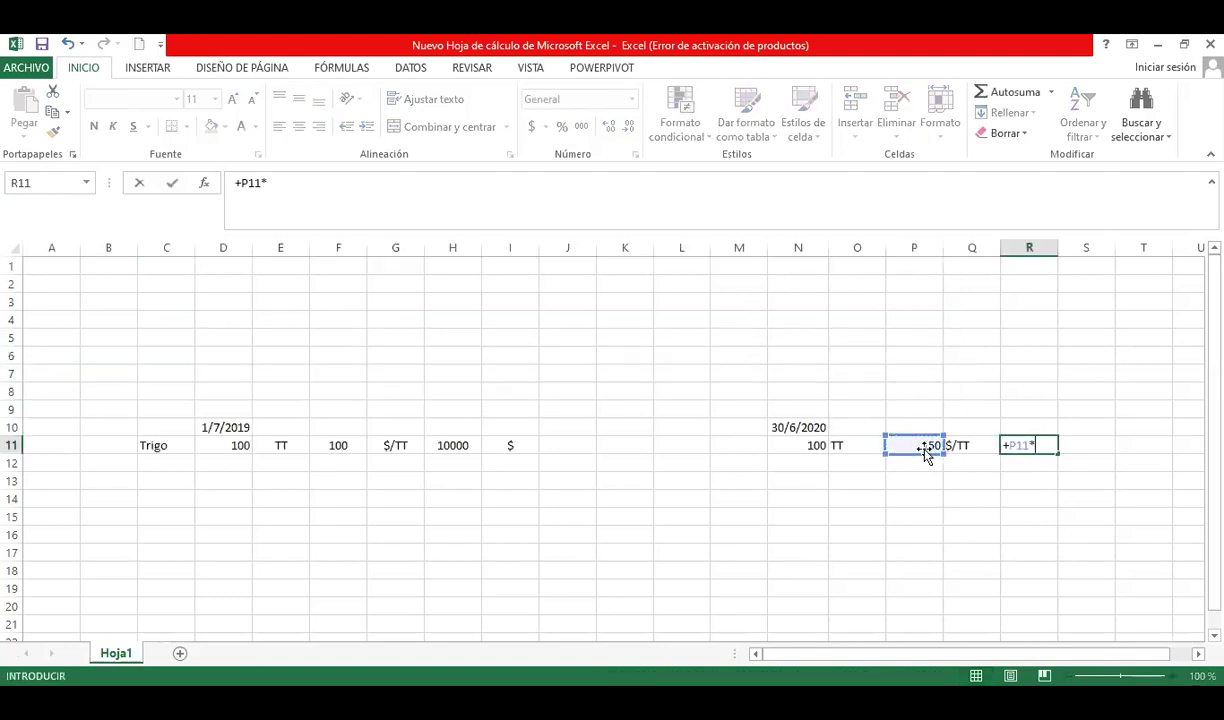
{"action": "left_click", "coordinate": [817, 444]}
{"action": "key", "text": "Return"}
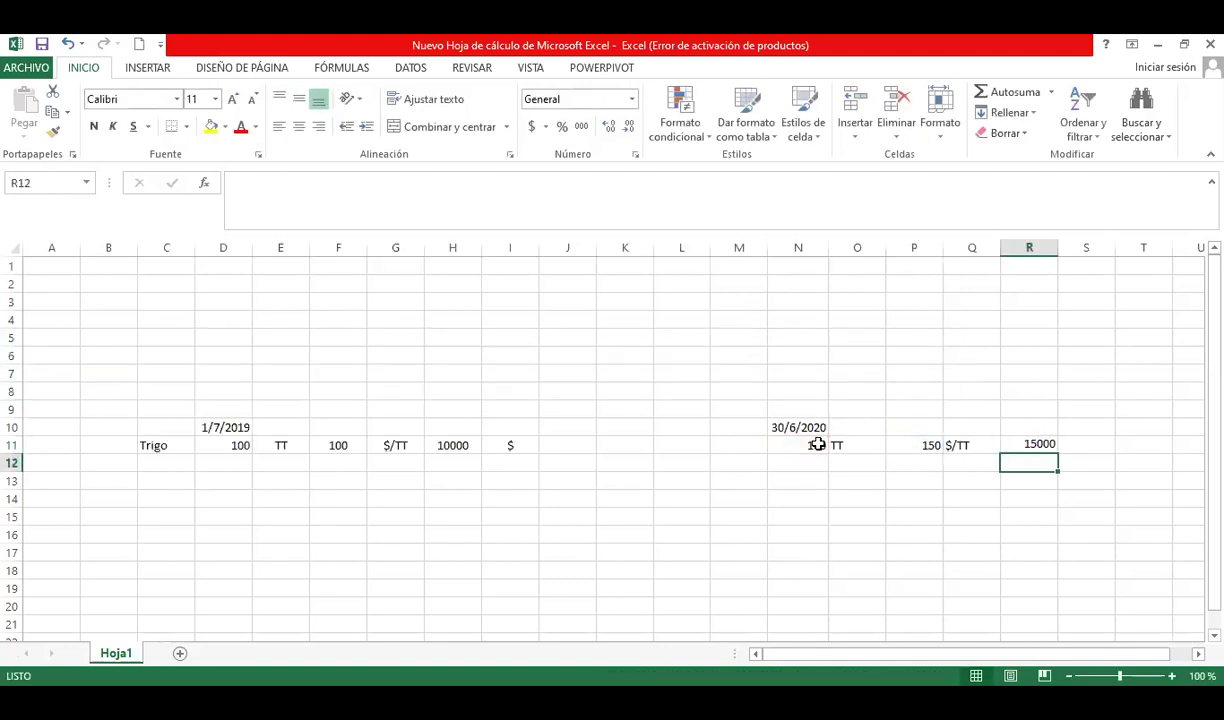
Step: Enter the unit $ in S11 beside the closing wheat value
{"action": "left_click", "coordinate": [1068, 442]}
{"action": "type", "text": "$"}
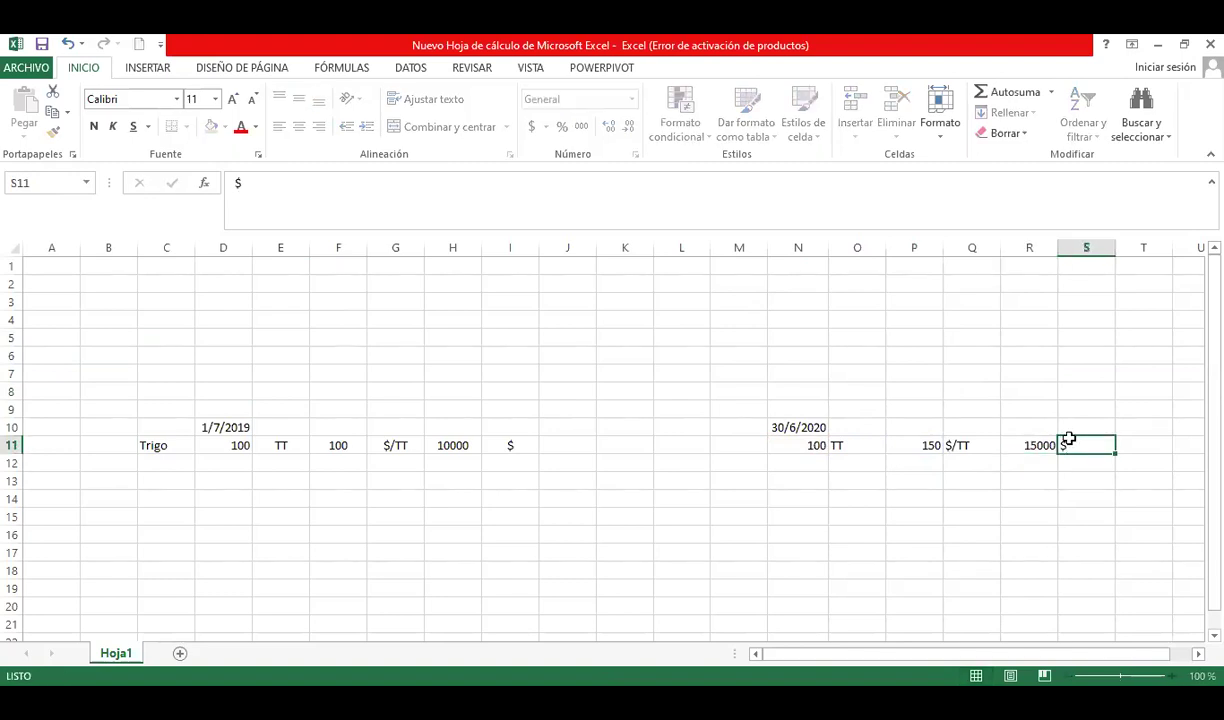
{"action": "key", "text": "Tab"}
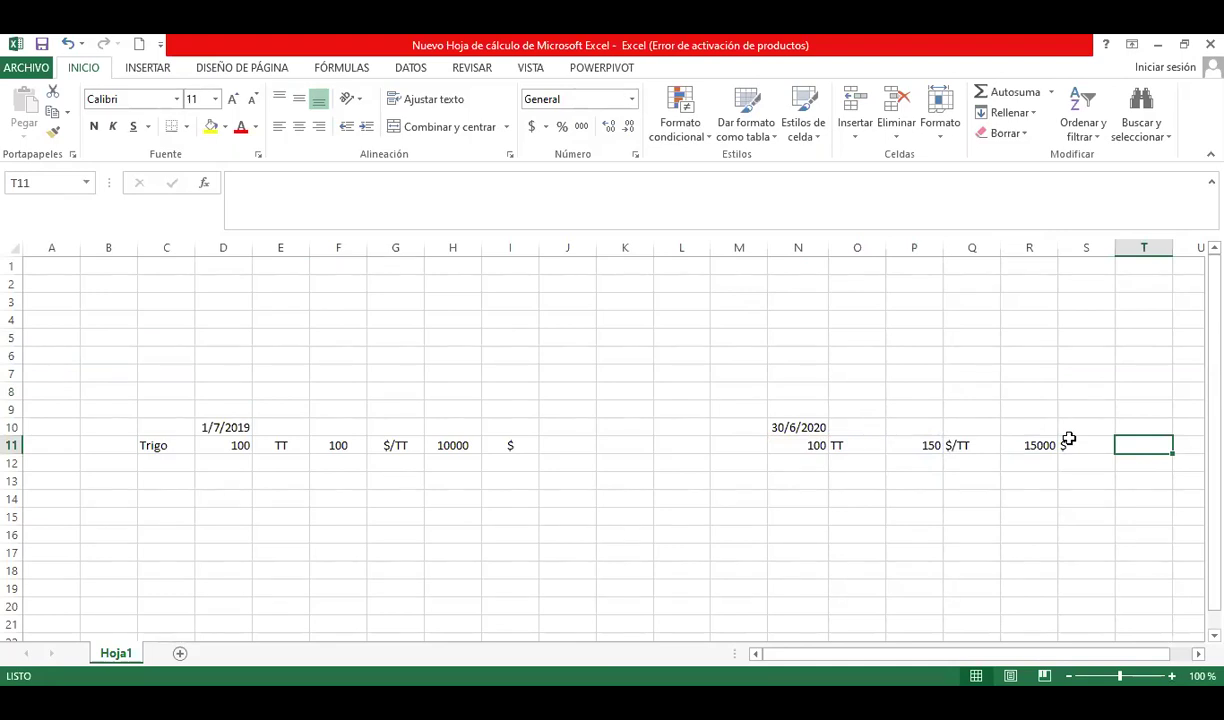
Step: Examine the opening wheat row across its quantity, price and value, back to the quantity in D11
{"action": "key", "text": "Return"}
{"action": "key", "text": "Left"}
{"action": "key", "text": "Left"}
{"action": "key", "text": "Left"}
{"action": "key", "text": "Left"}
{"action": "key", "text": "Left"}
{"action": "key", "text": "Left"}
{"action": "key", "text": "Left"}
{"action": "key", "text": "Left"}
{"action": "key", "text": "Left"}
{"action": "key", "text": "Left"}
{"action": "key", "text": "Left"}
{"action": "key", "text": "Left"}
{"action": "key", "text": "Left"}
{"action": "key", "text": "Left"}
{"action": "key", "text": "Left"}
{"action": "key", "text": "Left"}
{"action": "key", "text": "Up"}
{"action": "key", "text": "Right"}
{"action": "key", "text": "Right"}
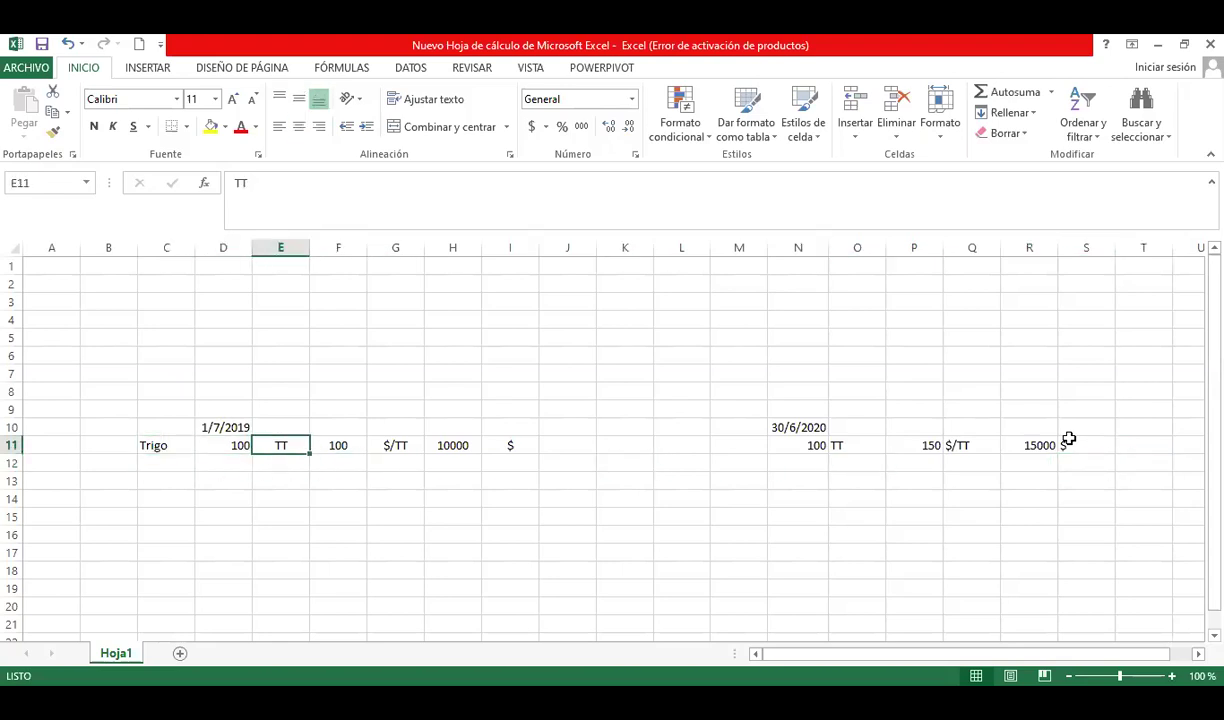
{"action": "key", "text": "Right"}
{"action": "key", "text": "Right"}
{"action": "key", "text": "Right"}
{"action": "key", "text": "Right"}
{"action": "key", "text": "Left"}
{"action": "key", "text": "Left"}
{"action": "key", "text": "Left"}
{"action": "key", "text": "Left"}
{"action": "key", "text": "Left"}
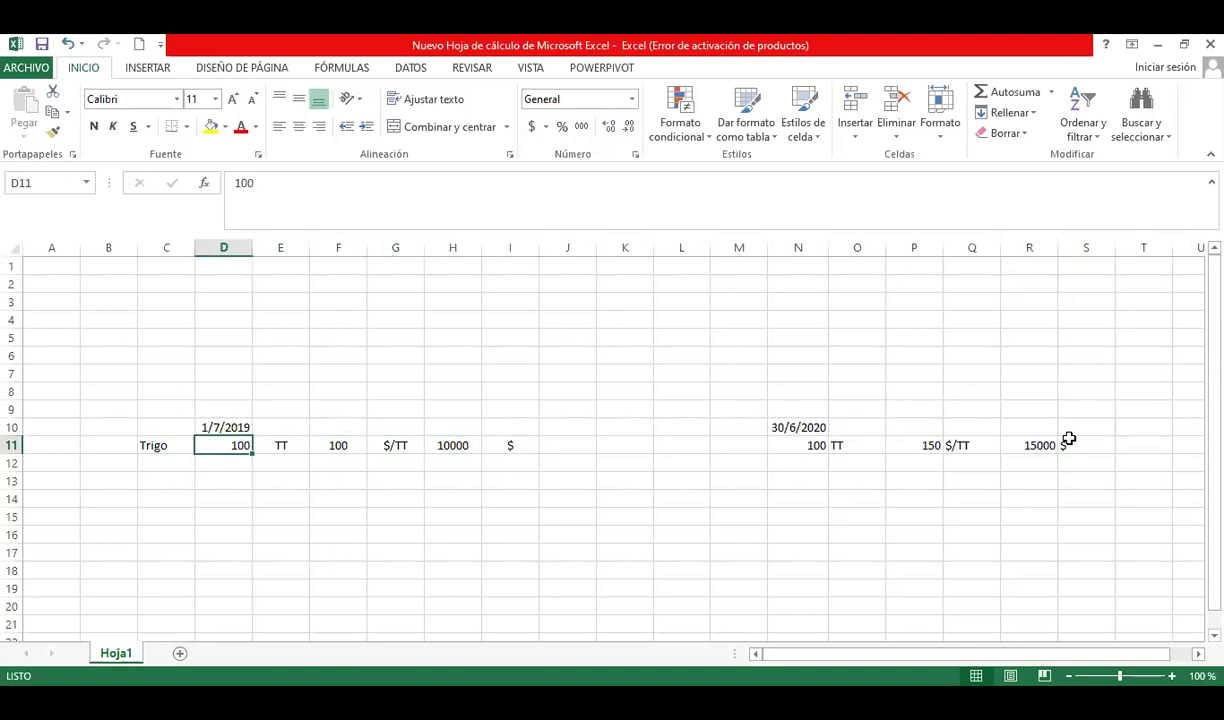
Step: Compare the opening wheat row with the closing row up to the value in R11
{"action": "key", "text": "Right"}
{"action": "key", "text": "Right"}
{"action": "key", "text": "Right"}
{"action": "key", "text": "Right"}
{"action": "key", "text": "Right"}
{"action": "key", "text": "Right"}
{"action": "key", "text": "Right"}
{"action": "key", "text": "Right"}
{"action": "key", "text": "Right"}
{"action": "key", "text": "Right"}
{"action": "key", "text": "Right"}
{"action": "key", "text": "Right"}
{"action": "key", "text": "Right"}
{"action": "key", "text": "Right"}
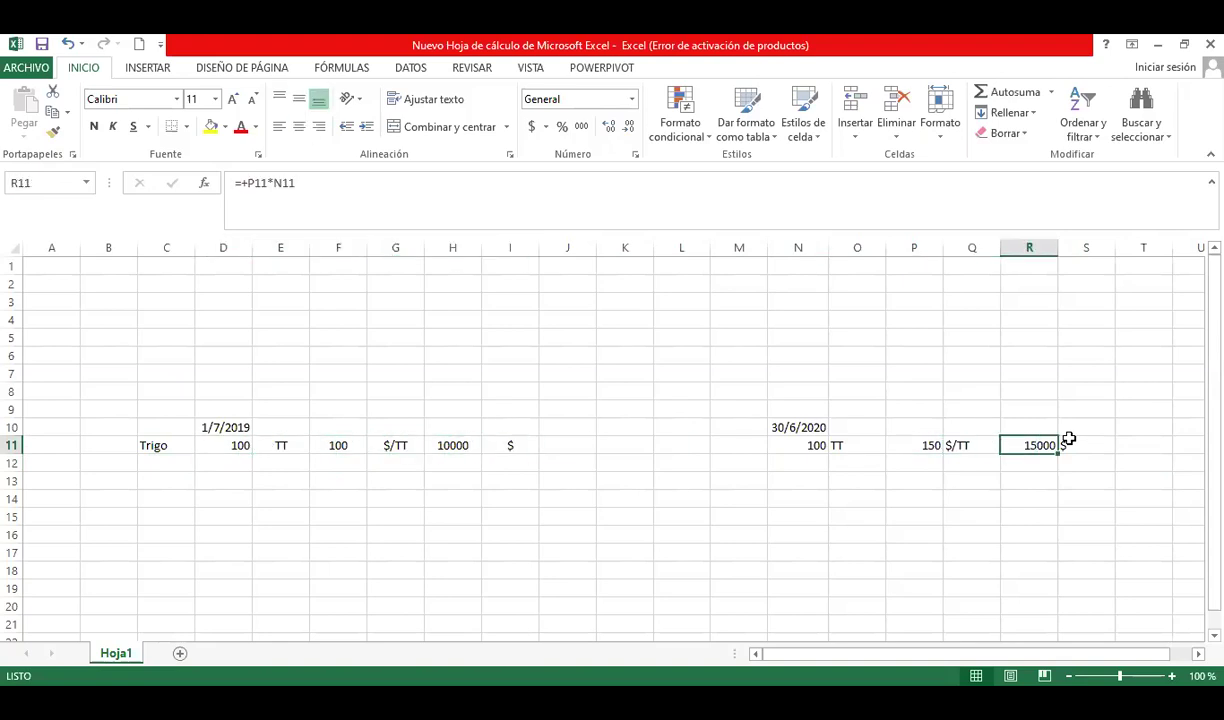
Step: Enter the rate 35% in E13 below the opening wheat row
{"action": "key", "text": "Down"}
{"action": "key", "text": "Left"}
{"action": "key", "text": "Left"}
{"action": "key", "text": "Left"}
{"action": "key", "text": "Left"}
{"action": "key", "text": "Left"}
{"action": "key", "text": "Left"}
{"action": "key", "text": "Left"}
{"action": "key", "text": "Left"}
{"action": "key", "text": "Left"}
{"action": "key", "text": "Left"}
{"action": "key", "text": "Left"}
{"action": "key", "text": "Left"}
{"action": "key", "text": "Left"}
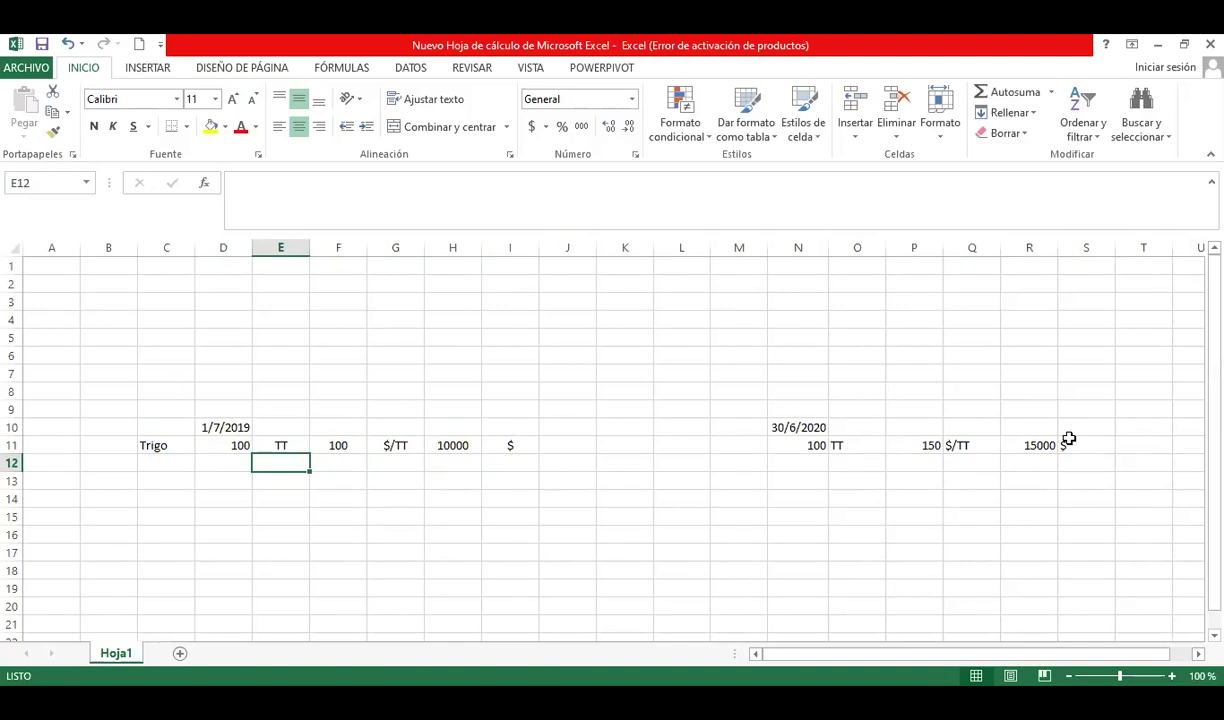
{"action": "key", "text": "Down"}
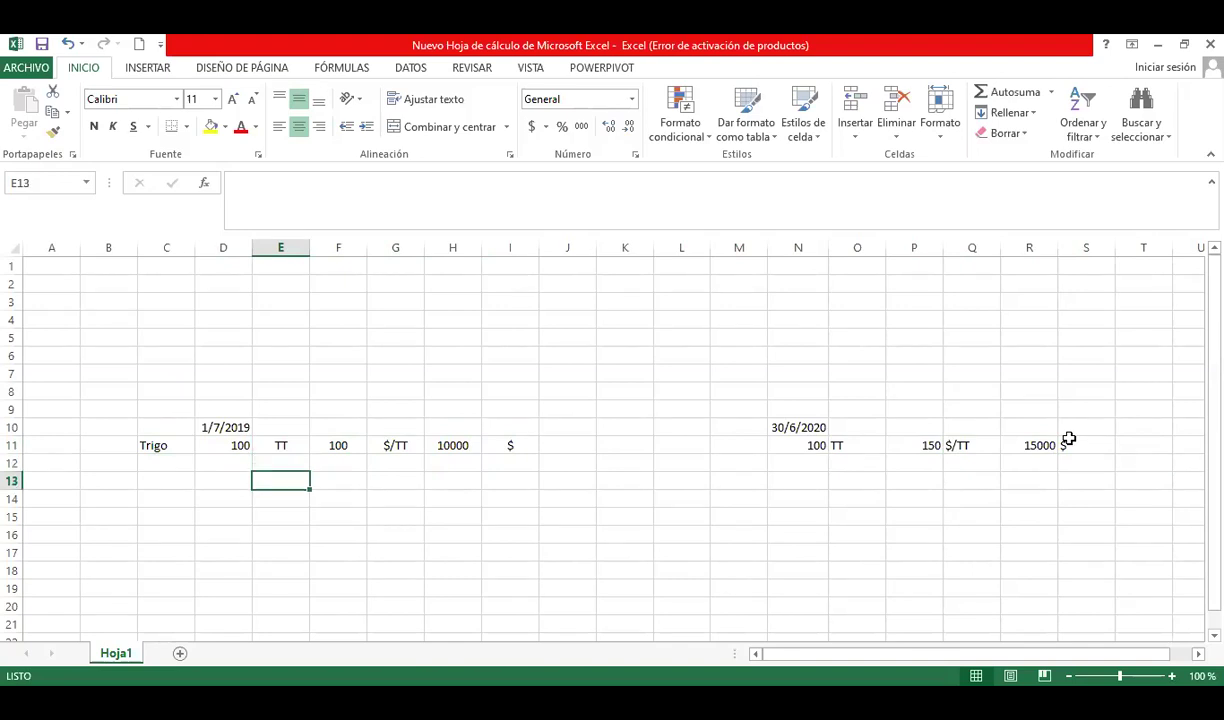
{"action": "type", "text": "35%"}
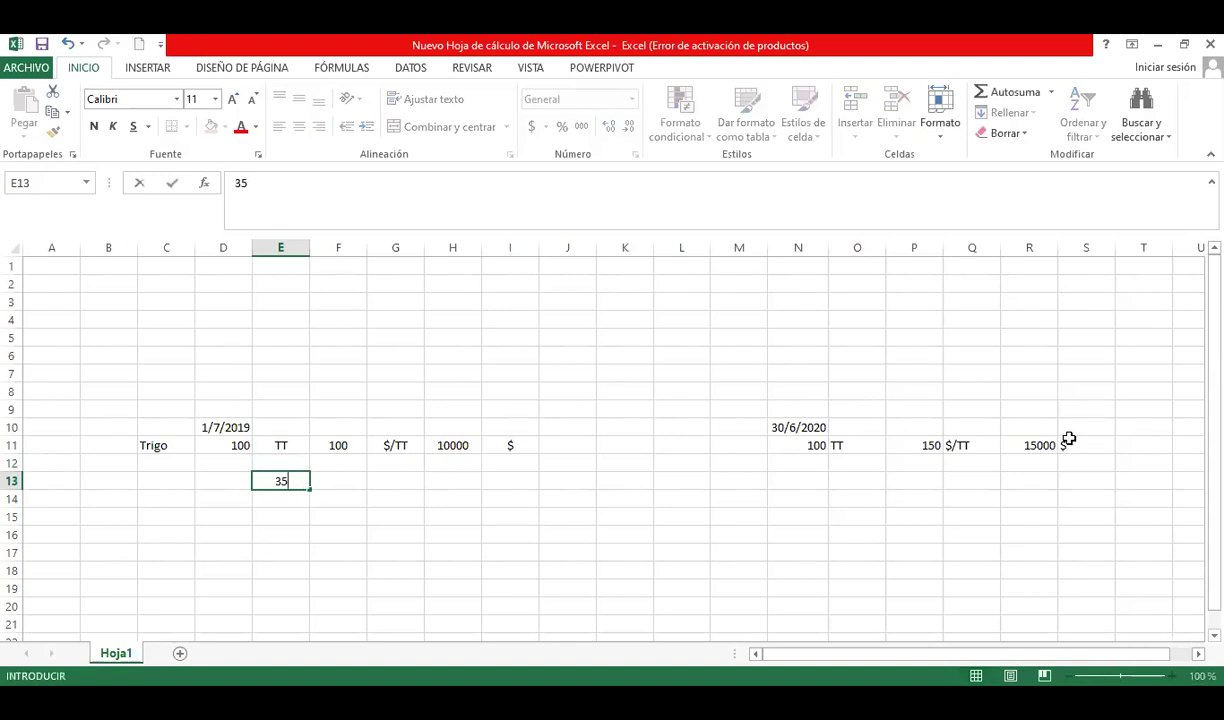
{"action": "key", "text": "Right"}
Step: Examine the period between the opening and closing dates along row 10
{"action": "key", "text": "Left"}
{"action": "key", "text": "Up"}
{"action": "key", "text": "Up"}
{"action": "key", "text": "Up"}
{"action": "key", "text": "Right"}
{"action": "key", "text": "Right"}
{"action": "key", "text": "Right"}
{"action": "key", "text": "Right"}
{"action": "key", "text": "Right"}
{"action": "key", "text": "Right"}
{"action": "key", "text": "Right"}
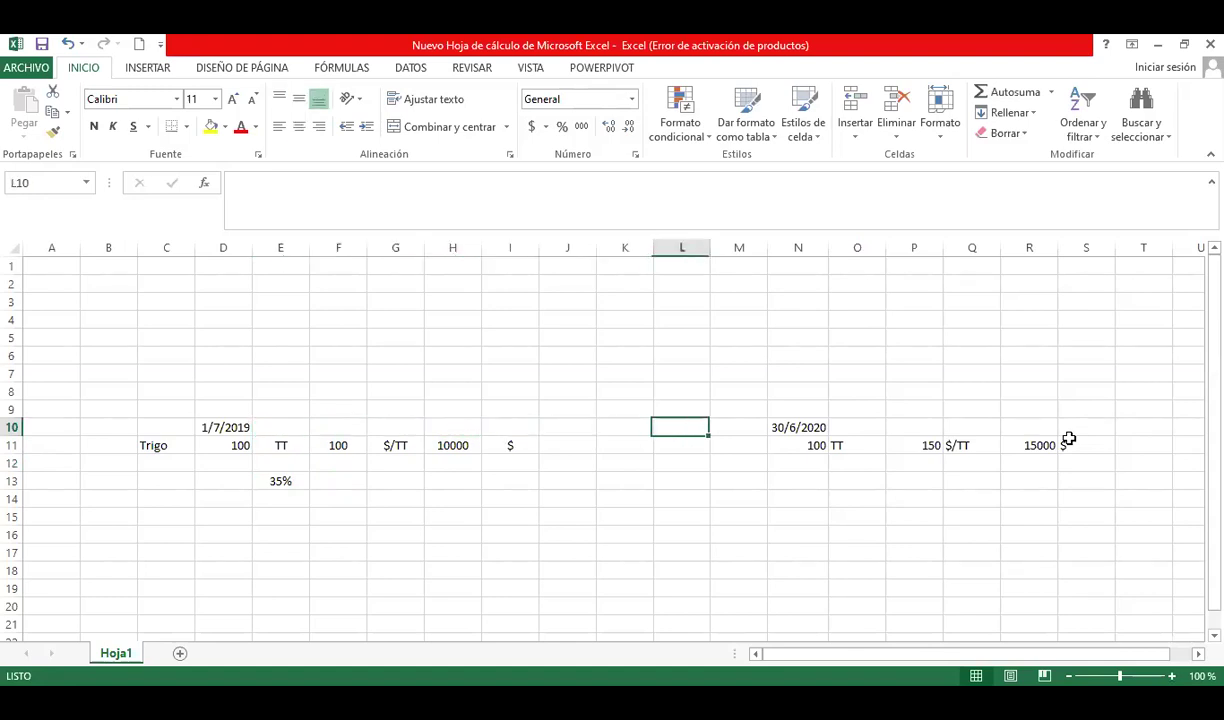
{"action": "key", "text": "Left"}
{"action": "key", "text": "Left"}
{"action": "key", "text": "Left"}
{"action": "key", "text": "Left"}
{"action": "key", "text": "Left"}
{"action": "key", "text": "Left"}
Step: Move the 35% rate from E13 to D13, under the opening wheat quantity
{"action": "key", "text": "Down"}
{"action": "key", "text": "Down"}
{"action": "key", "text": "Down"}
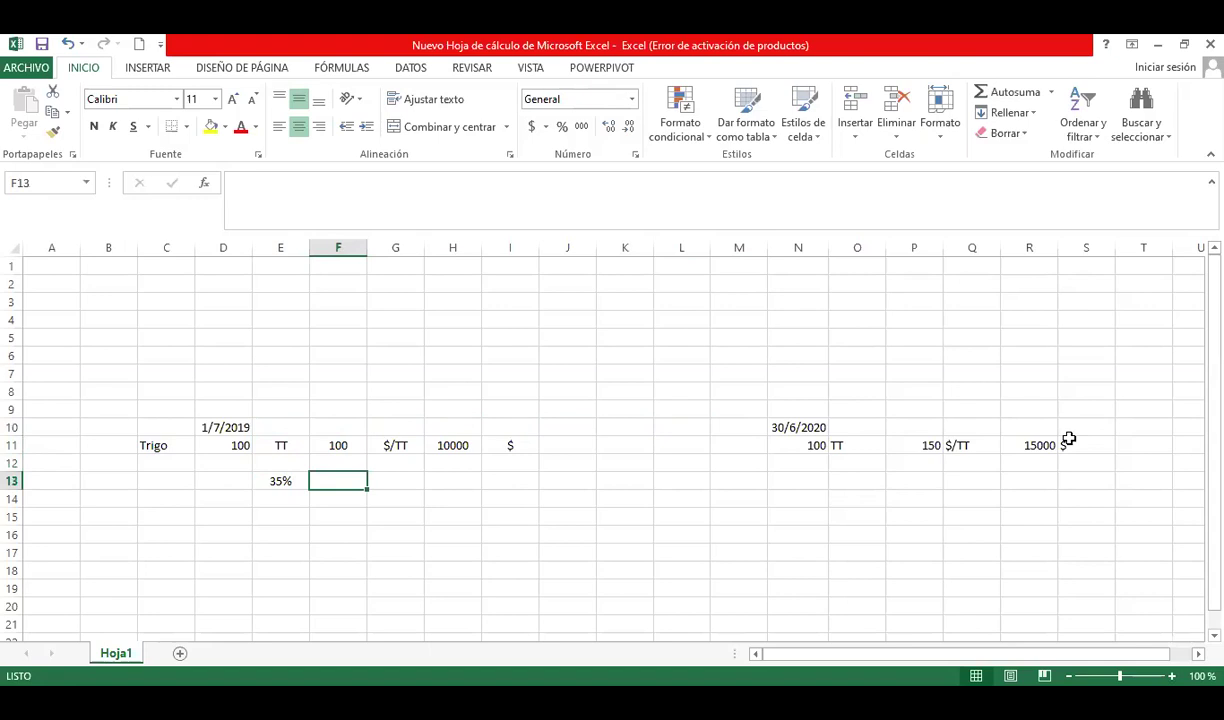
{"action": "key", "text": "Left"}
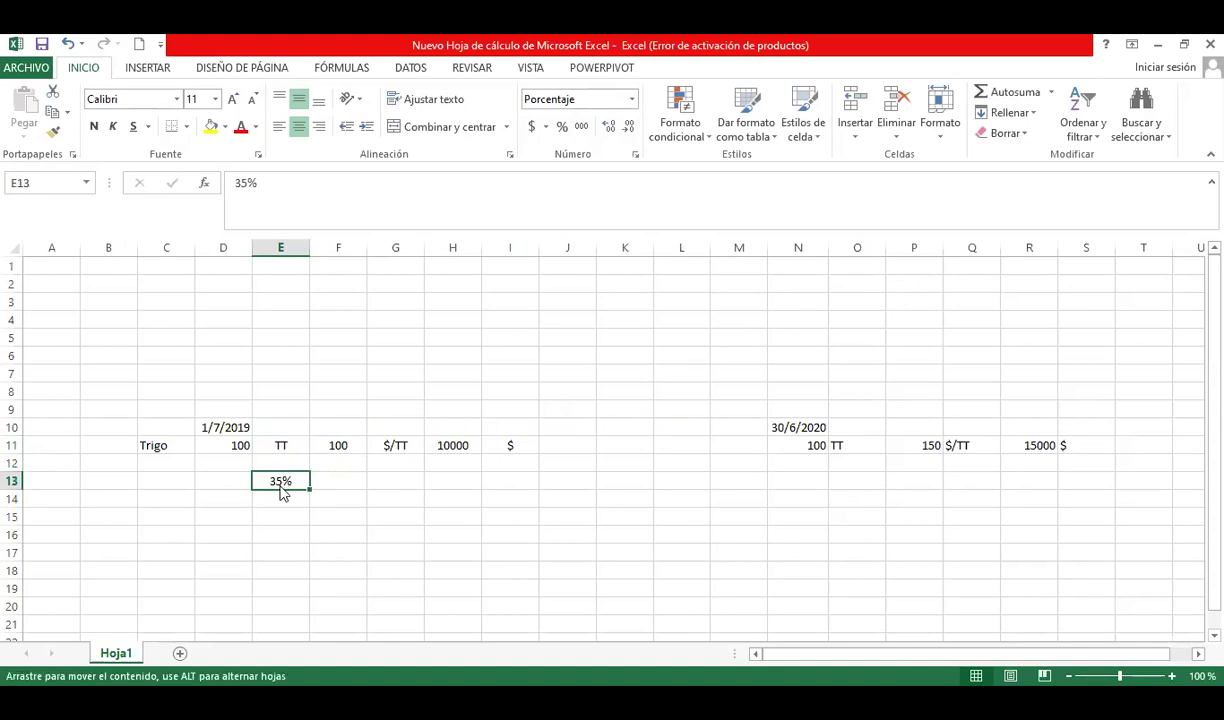
{"action": "left_click_drag", "start_coordinate": [283, 492], "coordinate": [226, 490]}
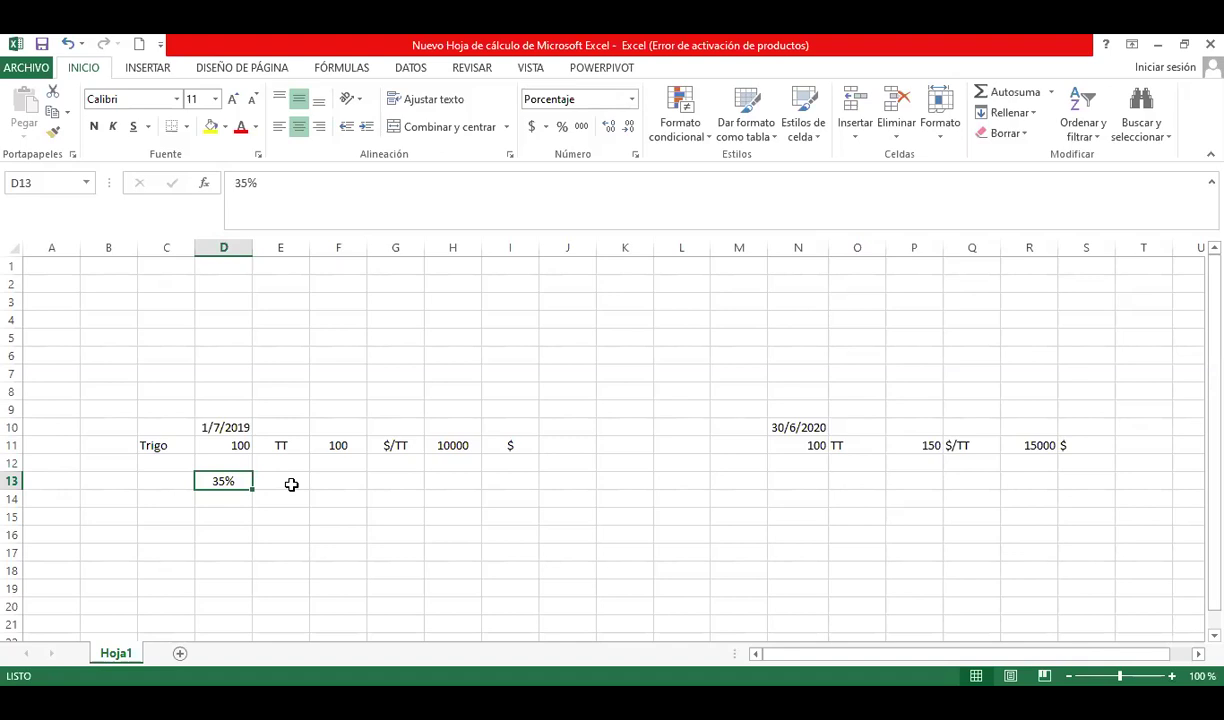
Step: Start a separate example lower on the sheet by entering the amount 100 in E35
{"action": "scroll", "coordinate": [285, 490], "scroll_direction": "down", "scroll_amount": 7}
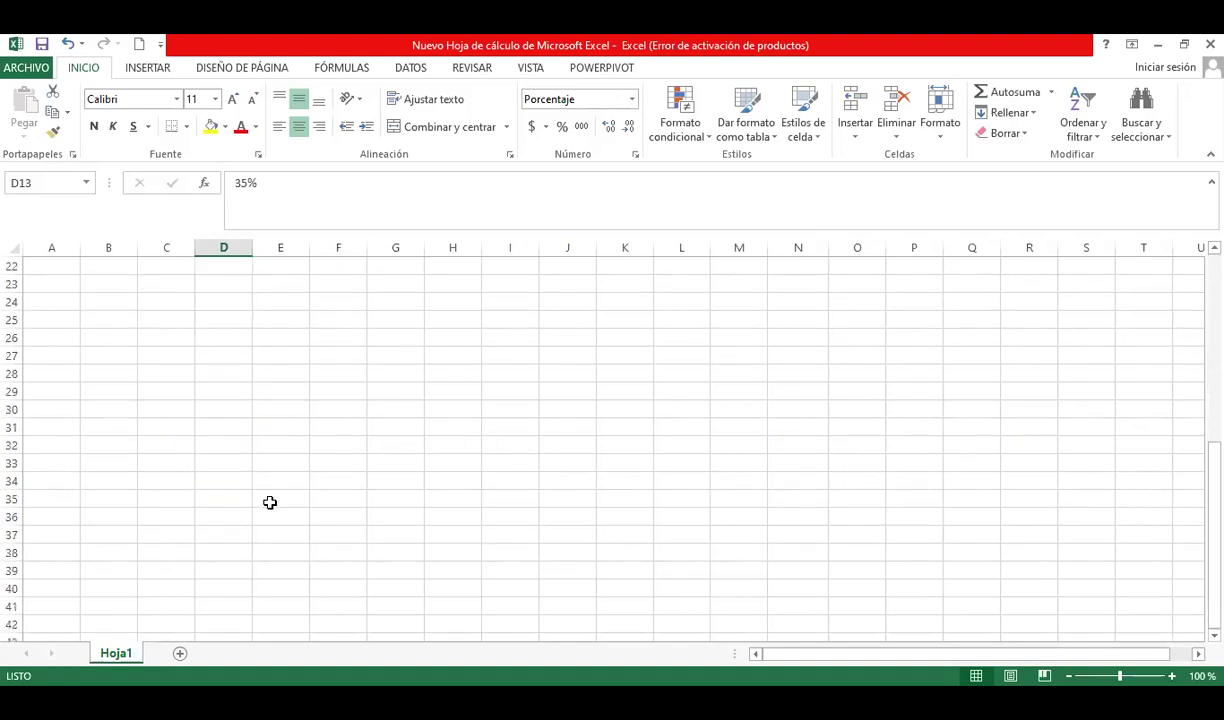
{"action": "left_click", "coordinate": [269, 502]}
{"action": "type", "text": "100"}
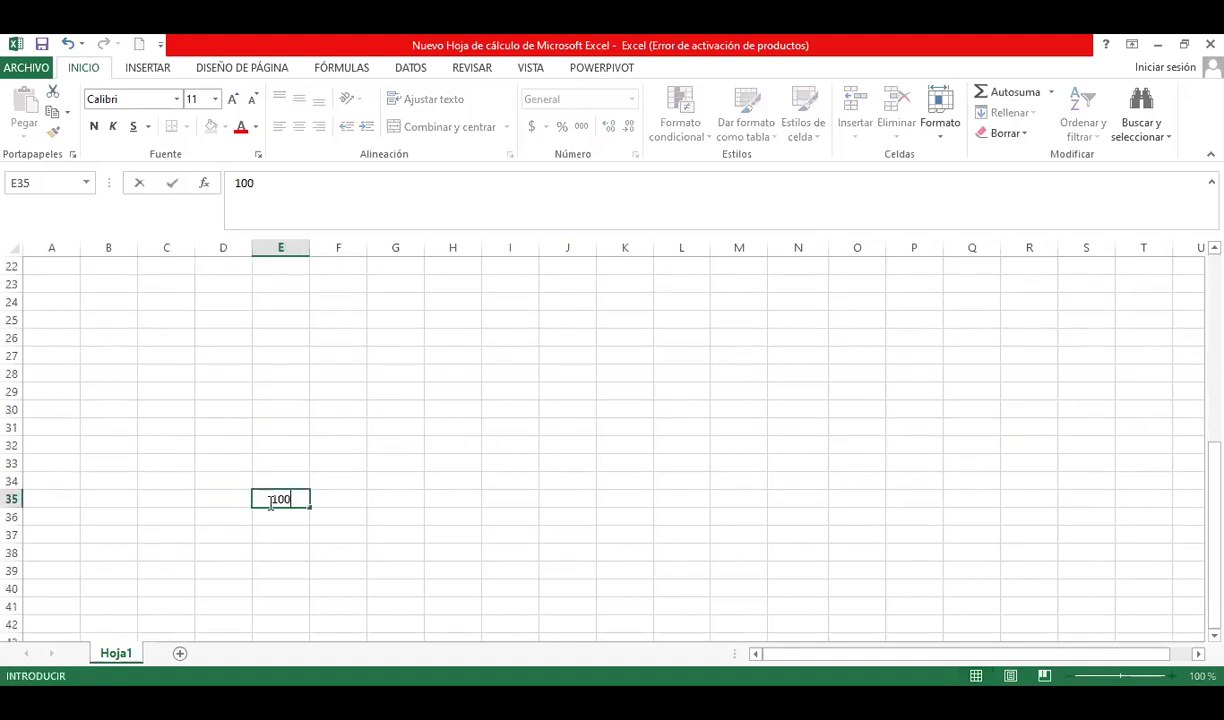
{"action": "key", "text": "Tab"}
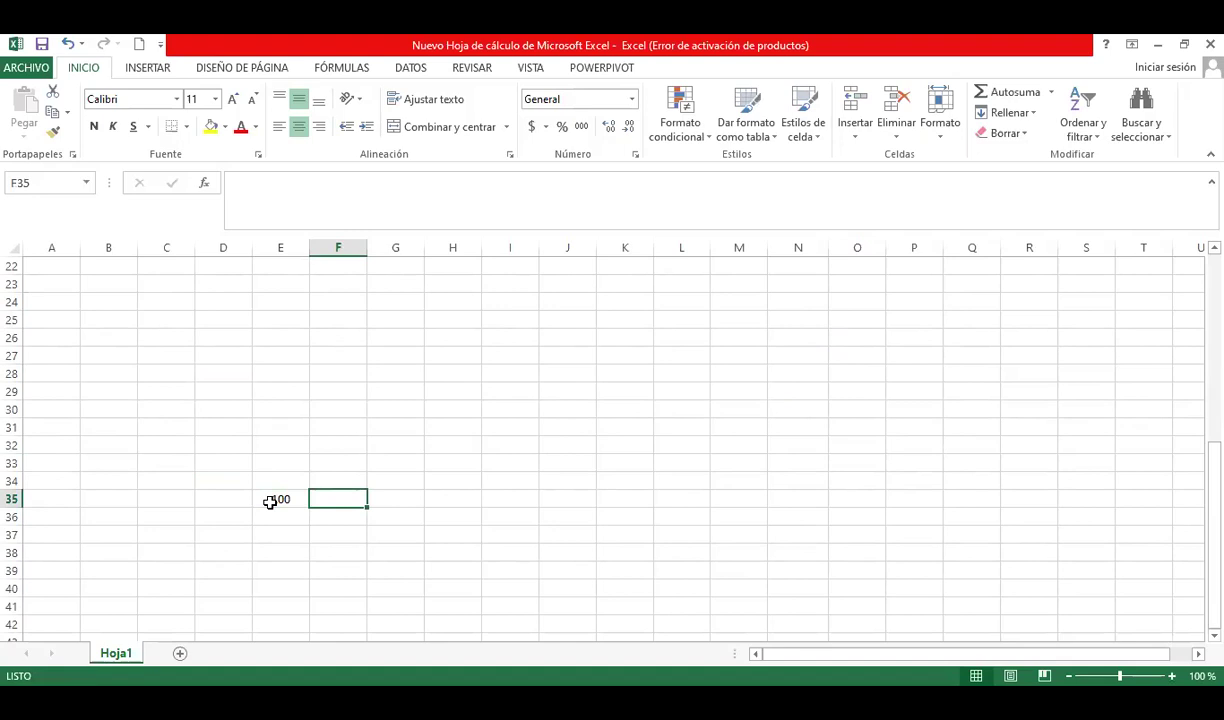
Step: Enter the date 01/03 in E34 above the amount and the date 01/05 in H34
{"action": "left_click", "coordinate": [270, 502]}
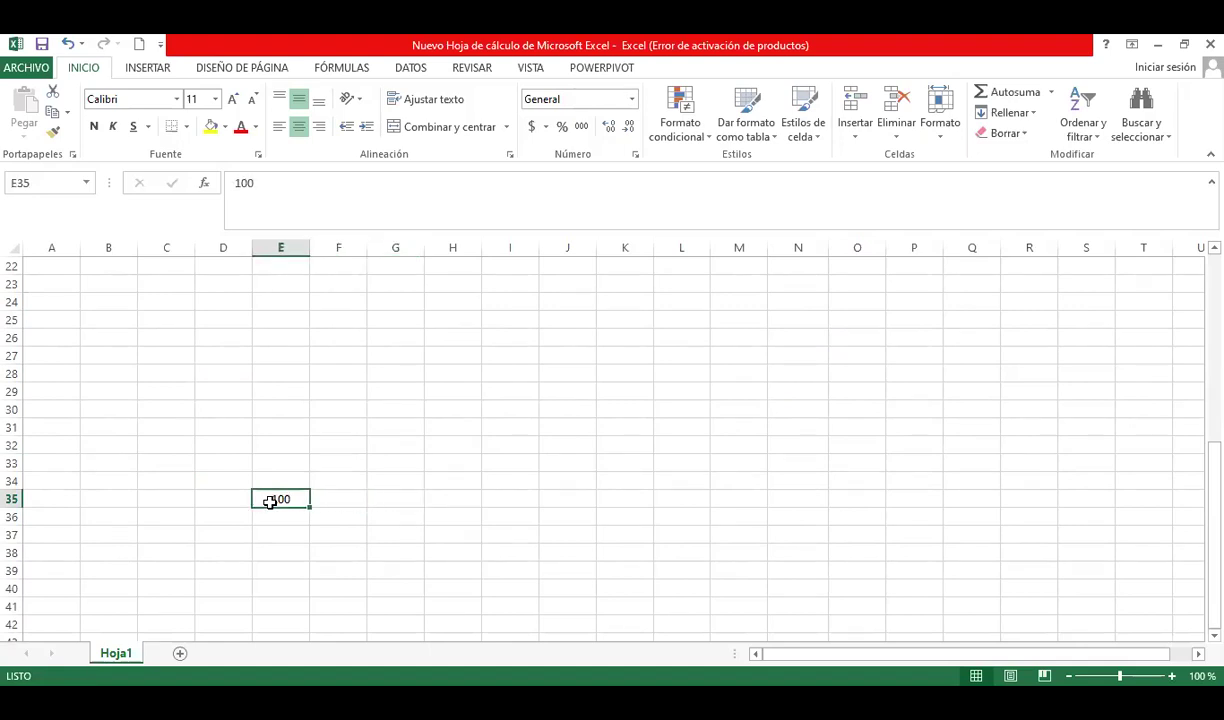
{"action": "key", "text": "Up"}
{"action": "type", "text": "01/03"}
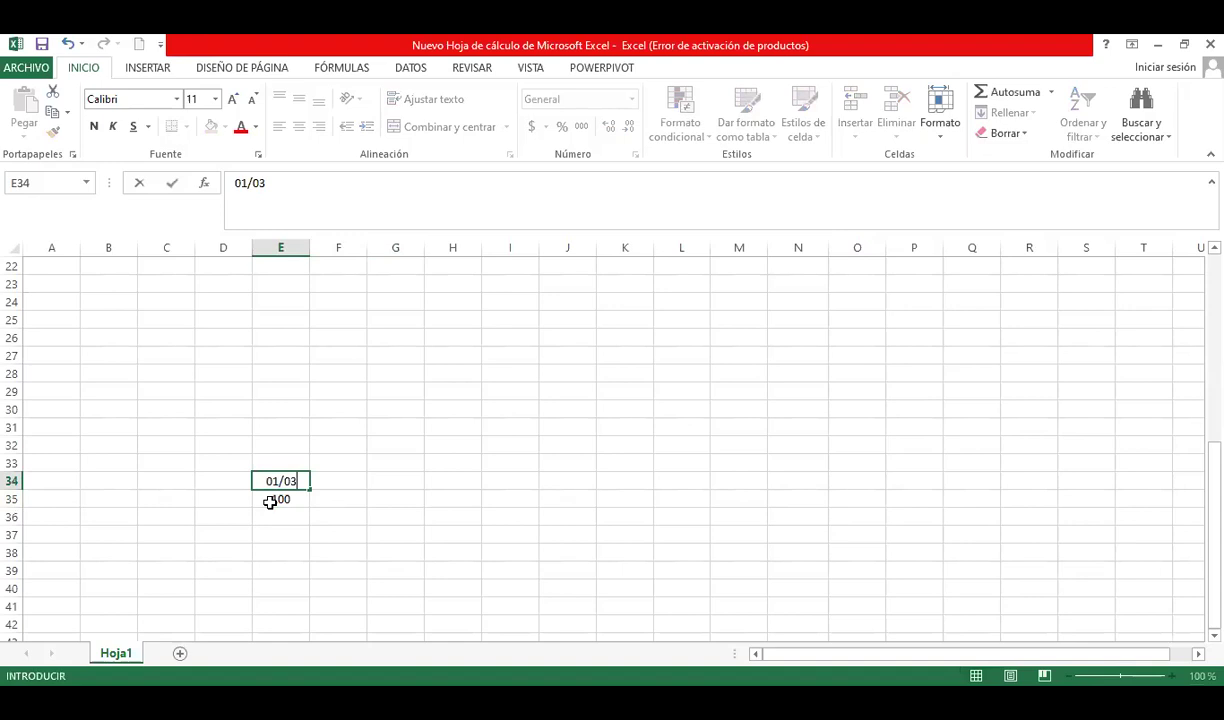
{"action": "key", "text": "Right"}
{"action": "key", "text": "Right"}
{"action": "key", "text": "Right"}
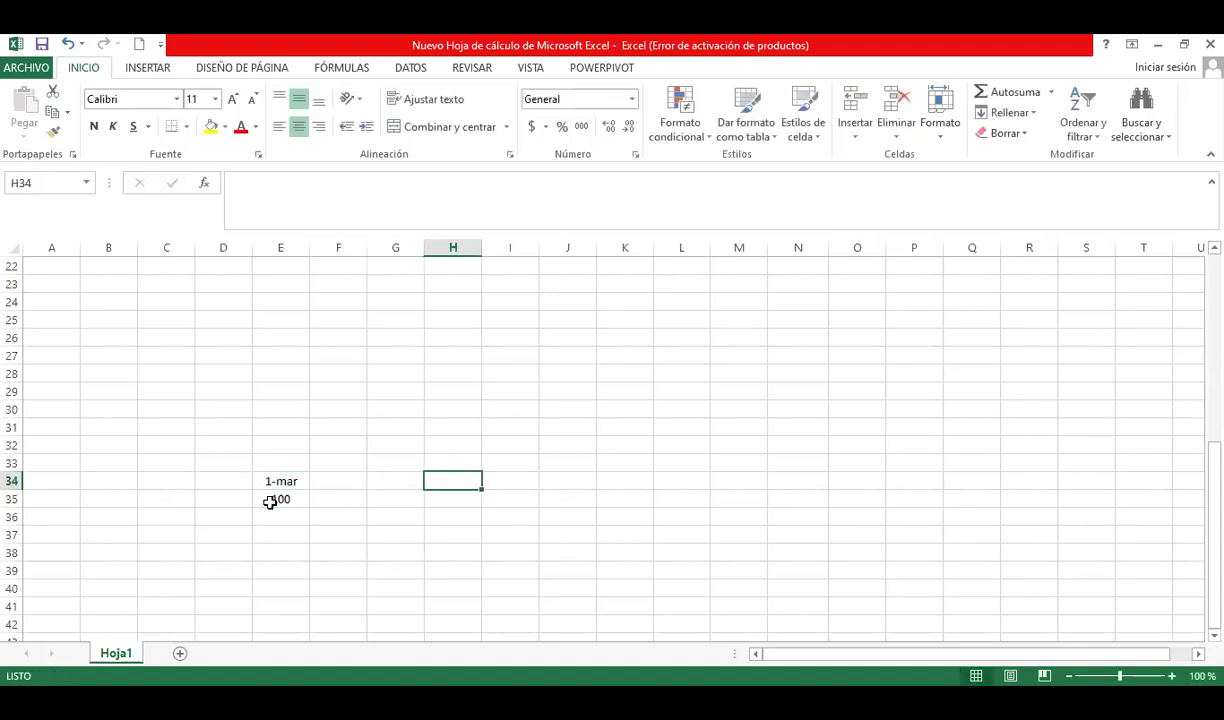
{"action": "type", "text": "01/05"}
{"action": "key", "text": "Return"}
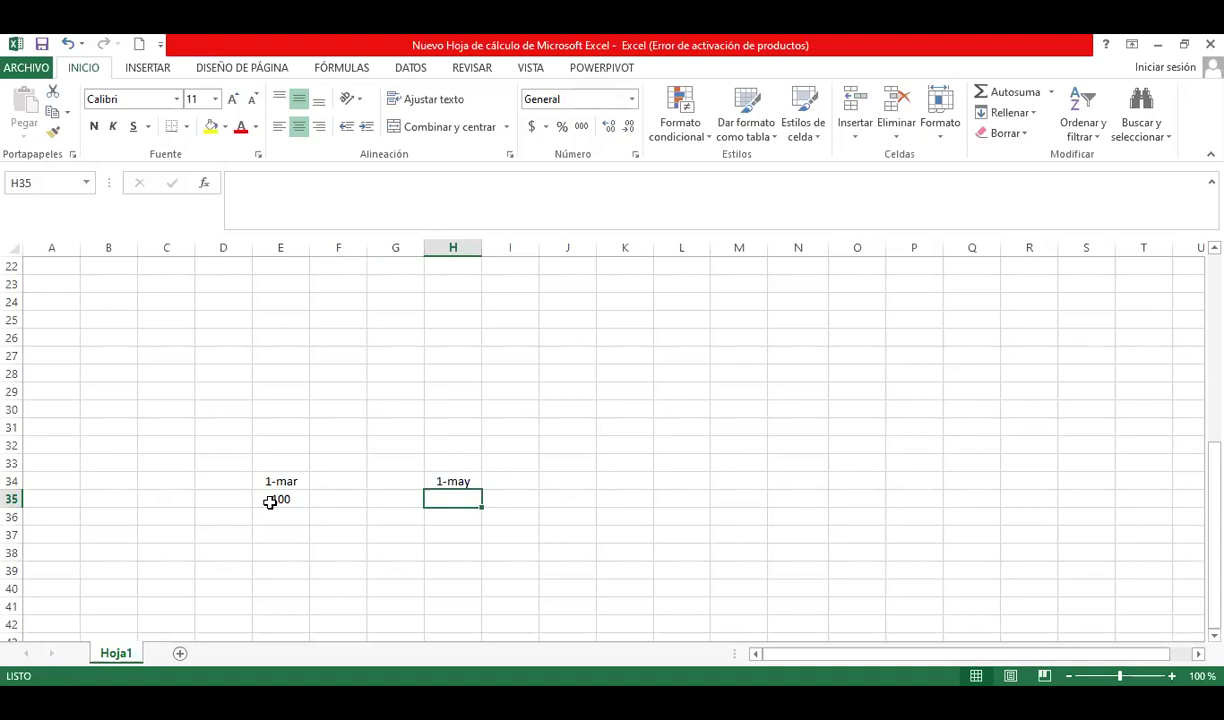
Step: Enter the amount 100 in H35 under the May date
{"action": "left_click", "coordinate": [270, 502]}
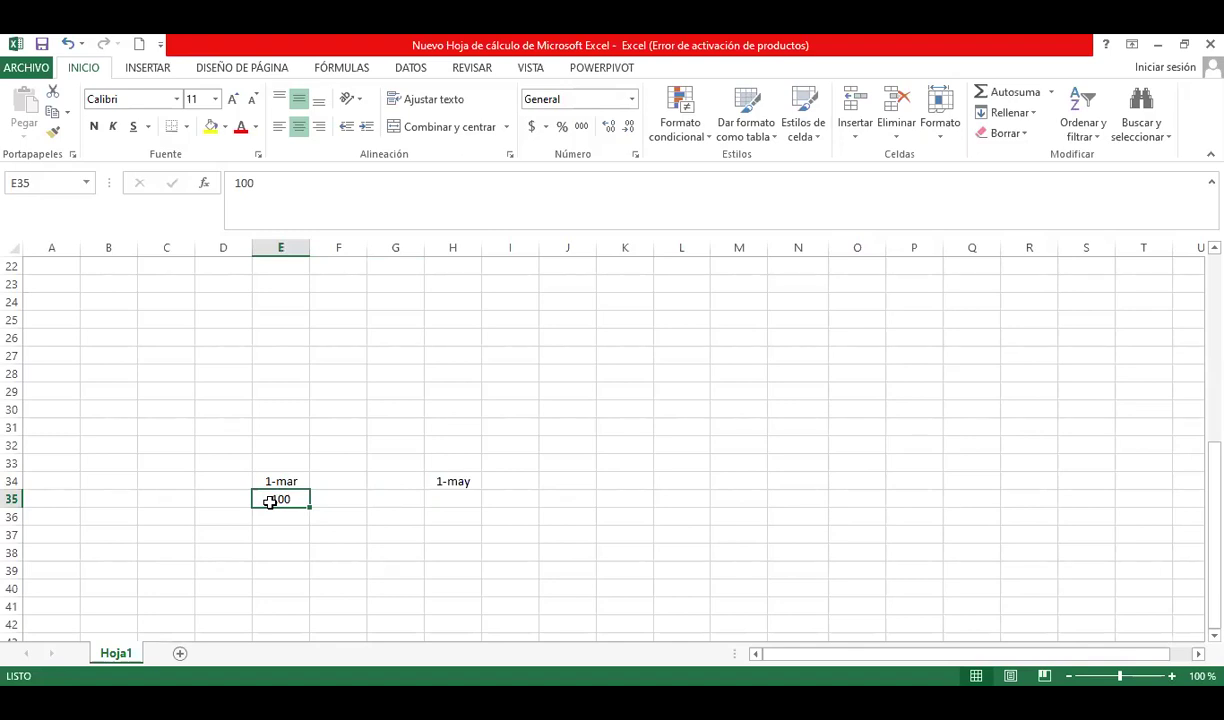
{"action": "key", "text": "Right"}
{"action": "key", "text": "Right"}
{"action": "key", "text": "Right"}
{"action": "type", "text": "100"}
{"action": "key", "text": "Return"}
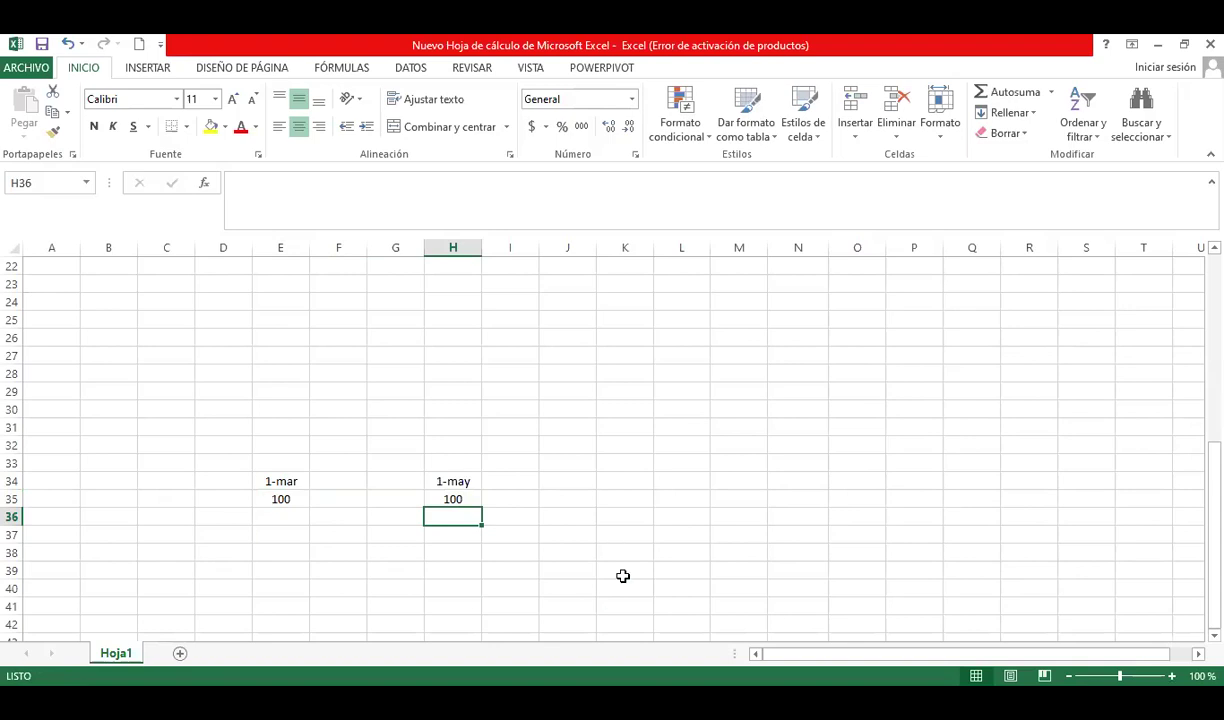
Step: Enter the adjustment factor 1,35 in F35 beside the March amount
{"action": "left_click", "coordinate": [220, 499]}
{"action": "left_click", "coordinate": [290, 498]}
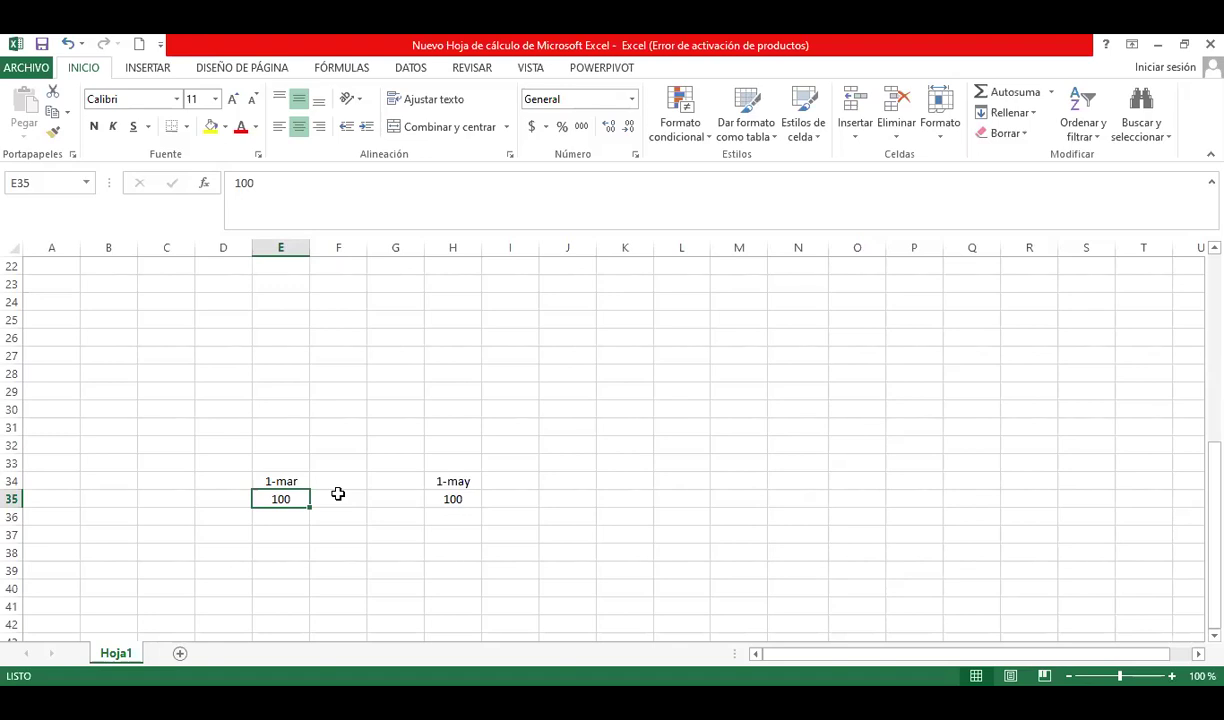
{"action": "left_click", "coordinate": [338, 494]}
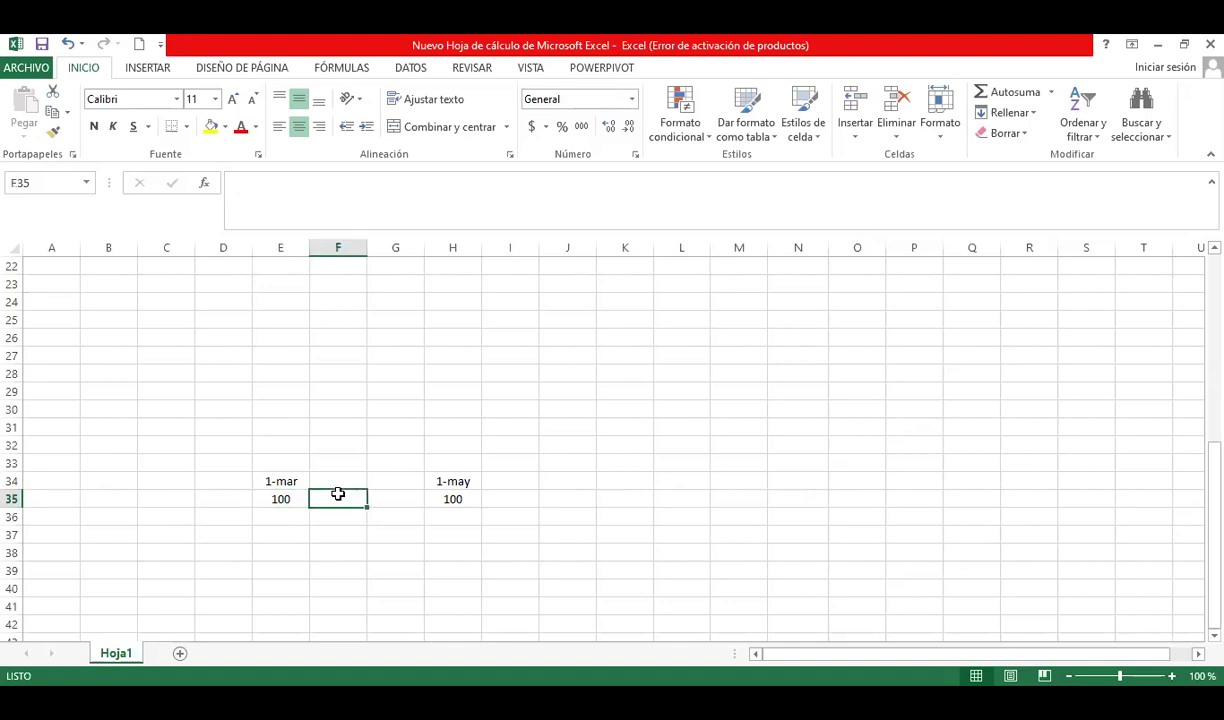
{"action": "type", "text": "1,35"}
{"action": "key", "text": "Tab"}
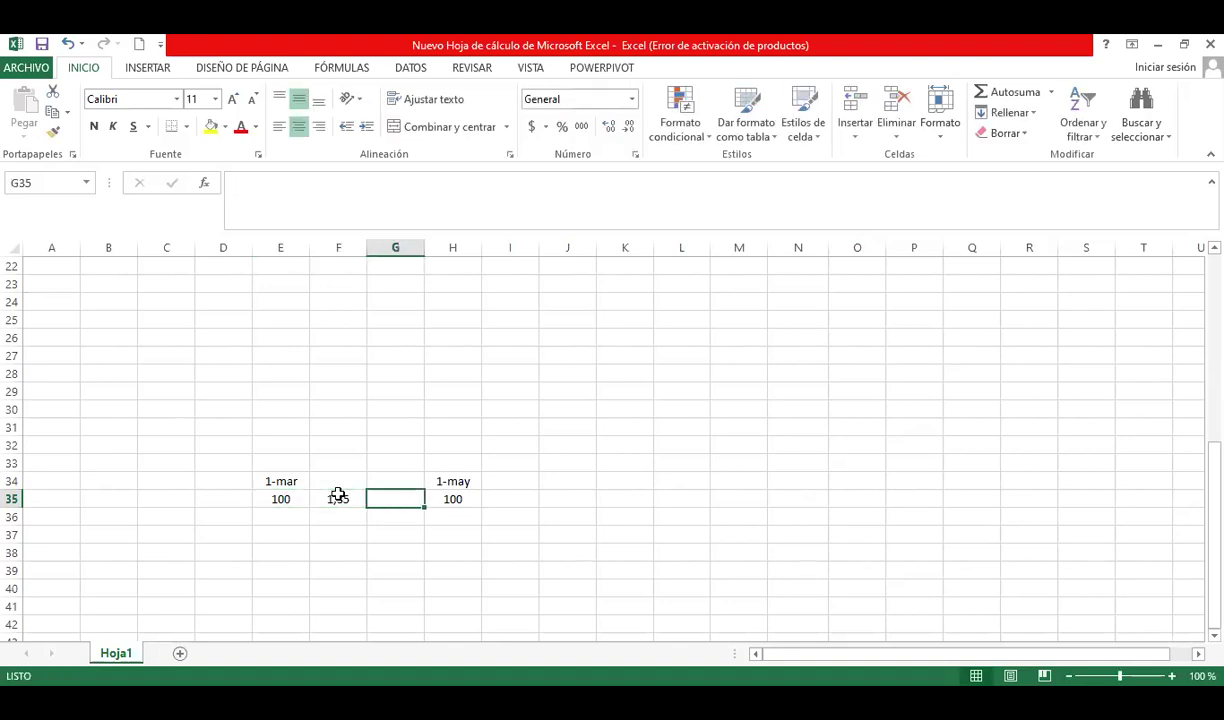
Step: Calculate the adjusted March amount in H36 with the formula +F35*E35
{"action": "key", "text": "Right"}
{"action": "key", "text": "Down"}
{"action": "type", "text": "+"}
{"action": "key", "text": "Up"}
{"action": "left_click", "coordinate": [338, 494]}
{"action": "type", "text": "*"}
{"action": "key", "text": "Left"}
{"action": "key", "text": "Left"}
{"action": "key", "text": "Left"}
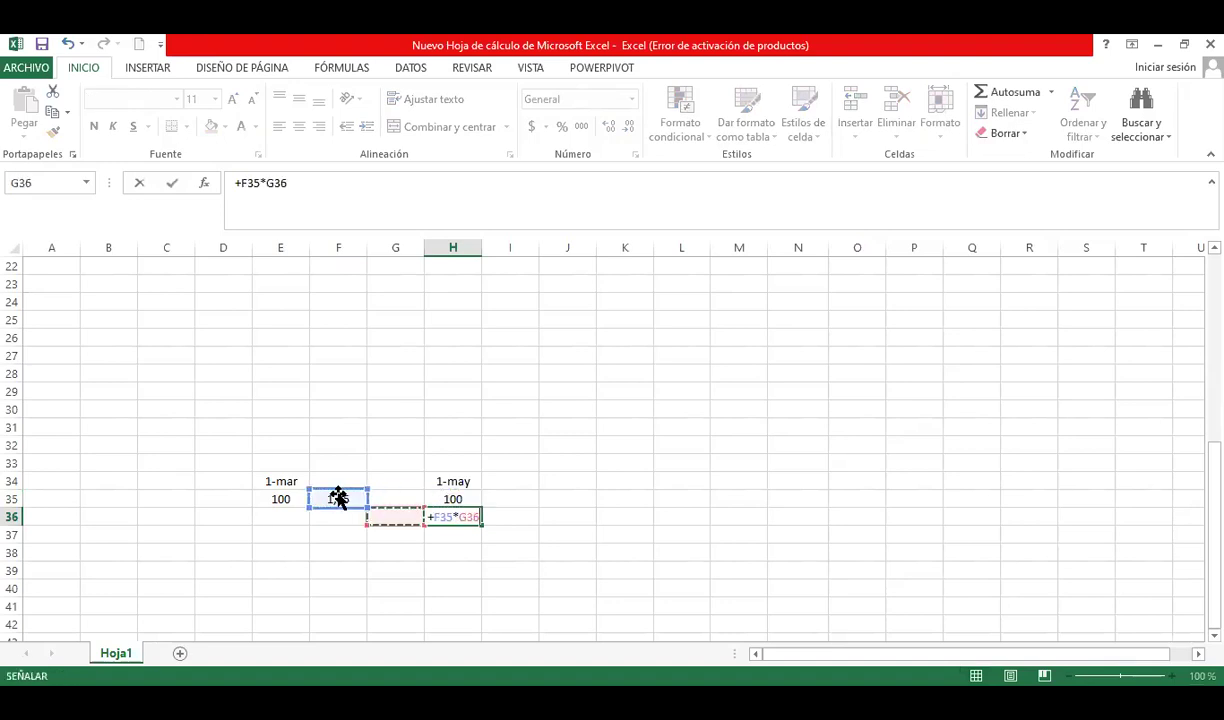
{"action": "key", "text": "Up"}
{"action": "key", "text": "Return"}
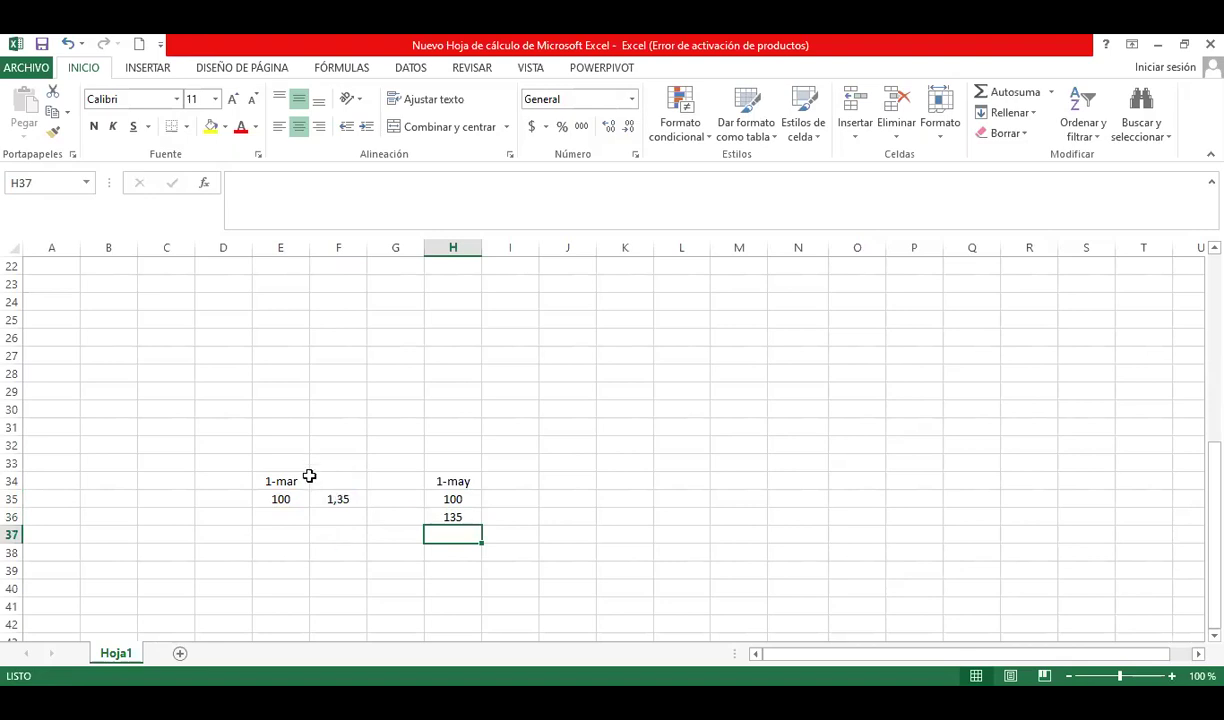
Step: Review the factor and the March amount, and highlight the whole March-to-May example block
{"action": "left_click", "coordinate": [330, 497]}
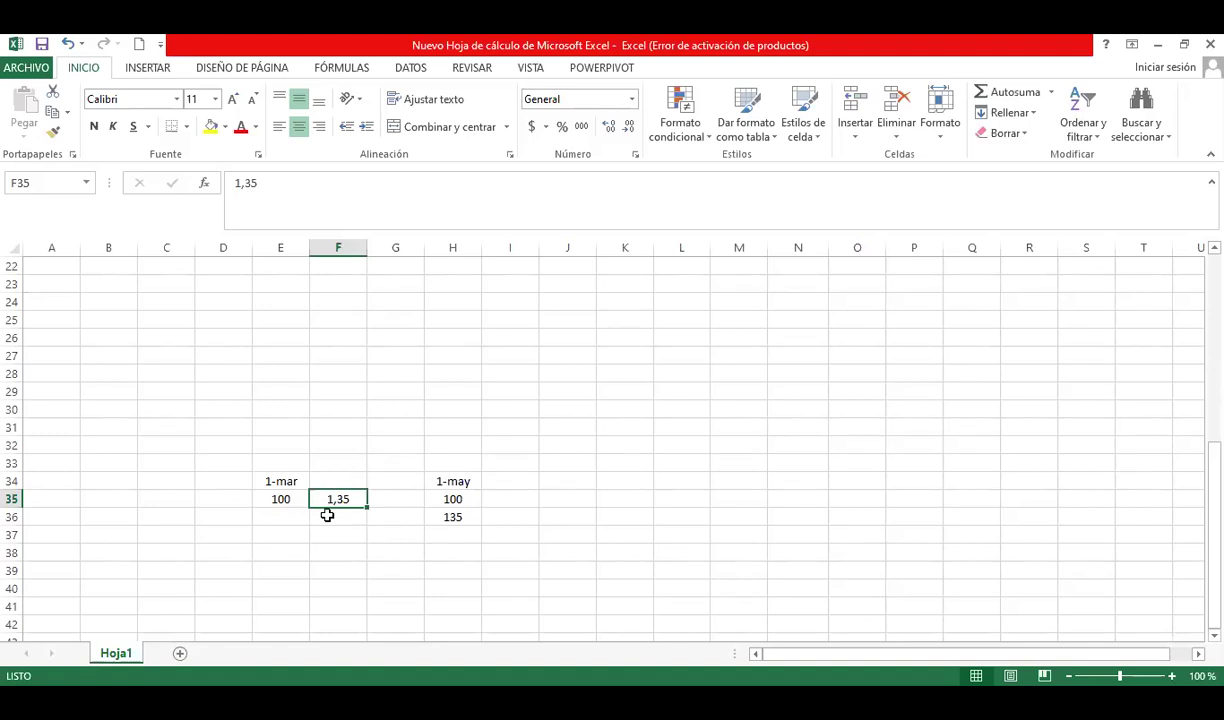
{"action": "key", "text": "Left"}
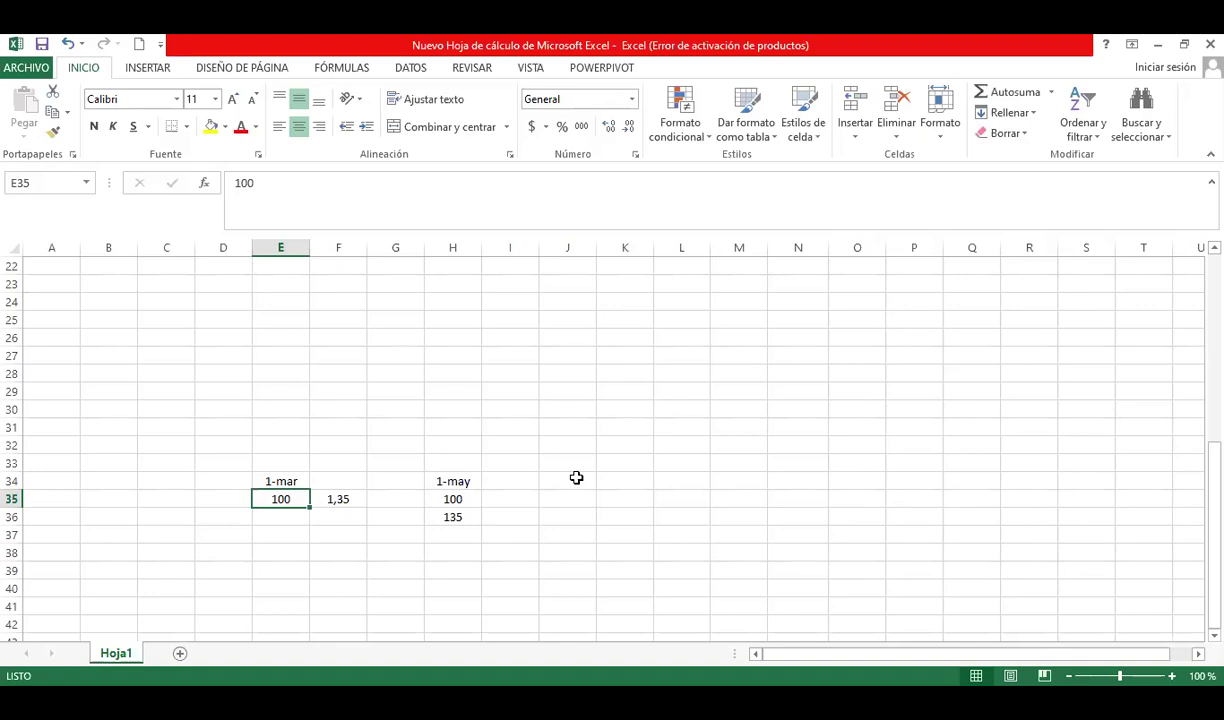
{"action": "left_click_drag", "start_coordinate": [150, 430], "coordinate": [645, 537]}
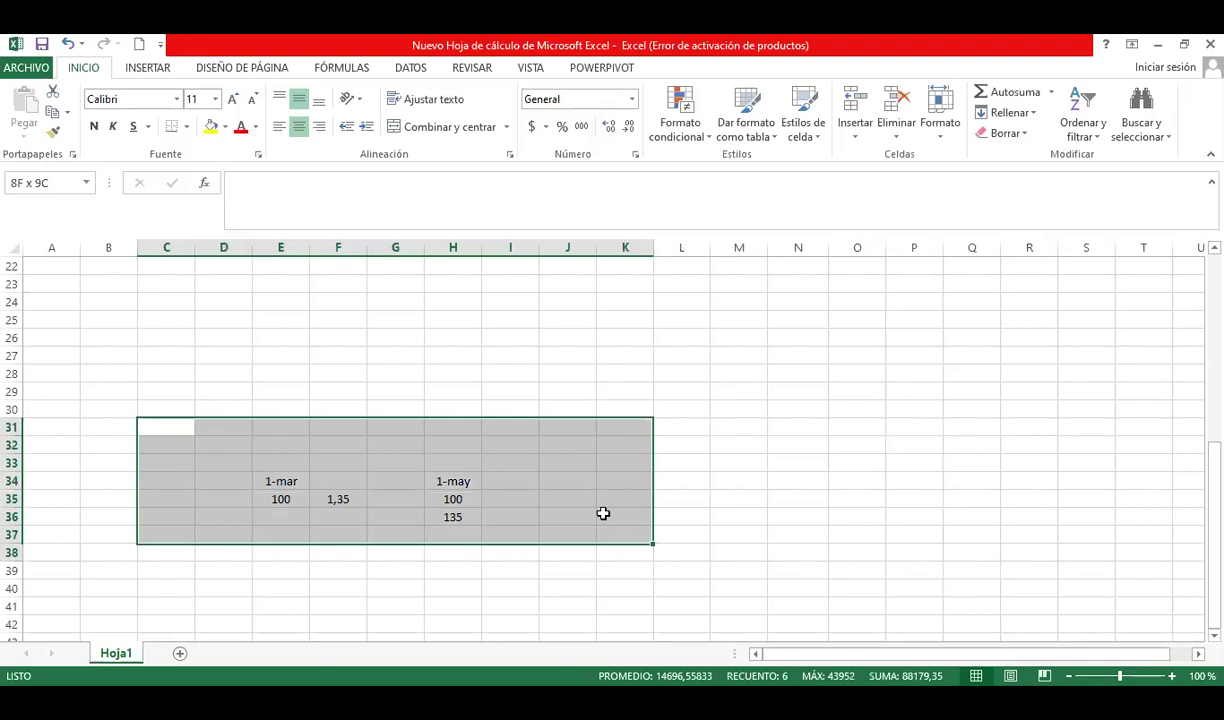
Step: Move the 35% rate from D13 to F13, below the opening wheat price
{"action": "scroll", "coordinate": [490, 465], "scroll_direction": "up", "scroll_amount": 6}
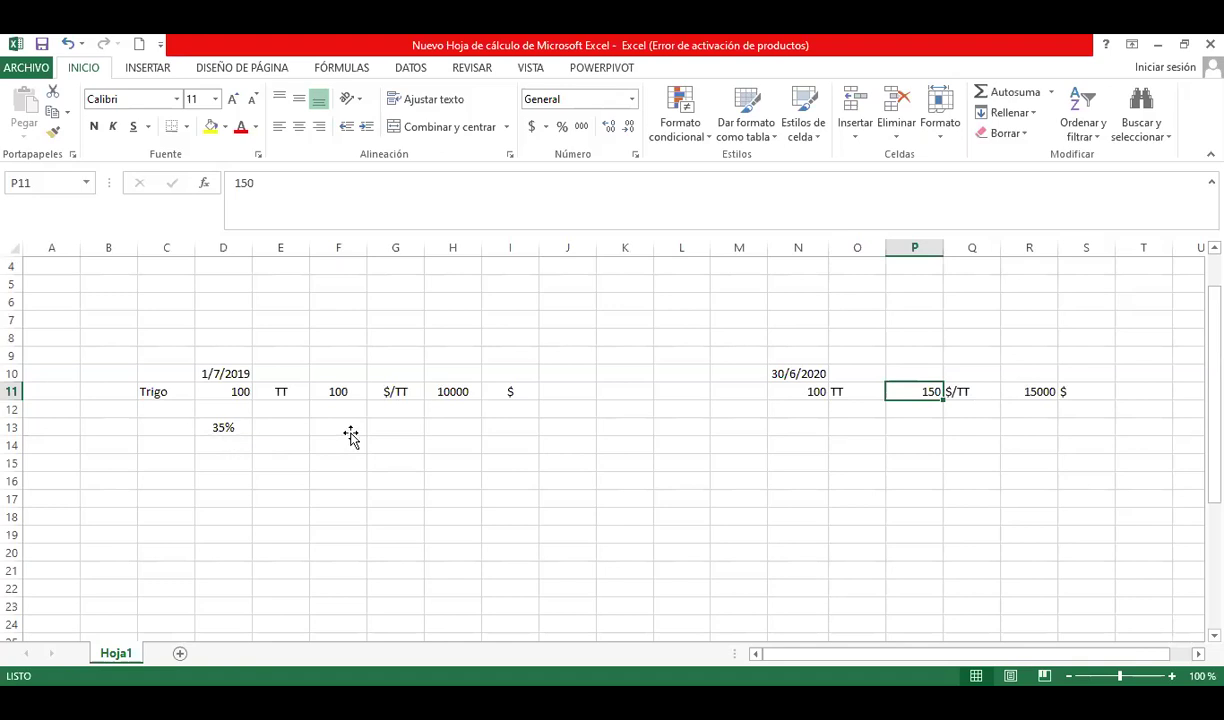
{"action": "left_click_drag", "start_coordinate": [351, 437], "coordinate": [348, 437]}
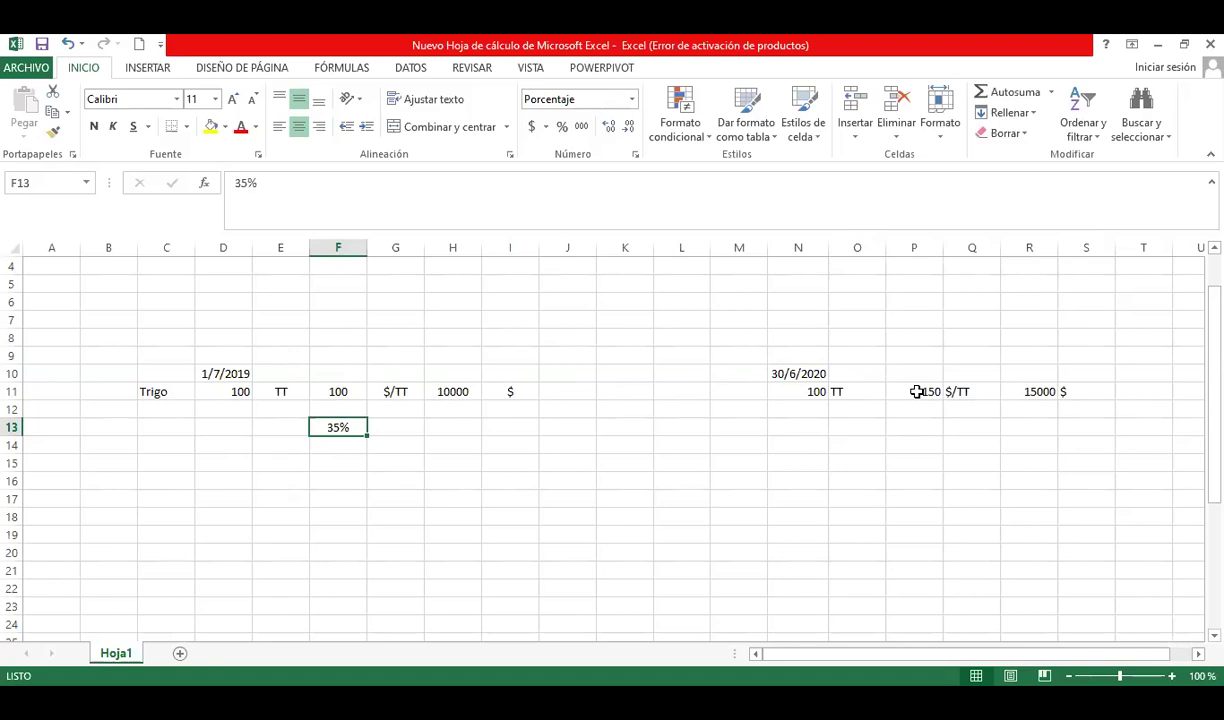
{"action": "left_click", "coordinate": [1030, 392]}
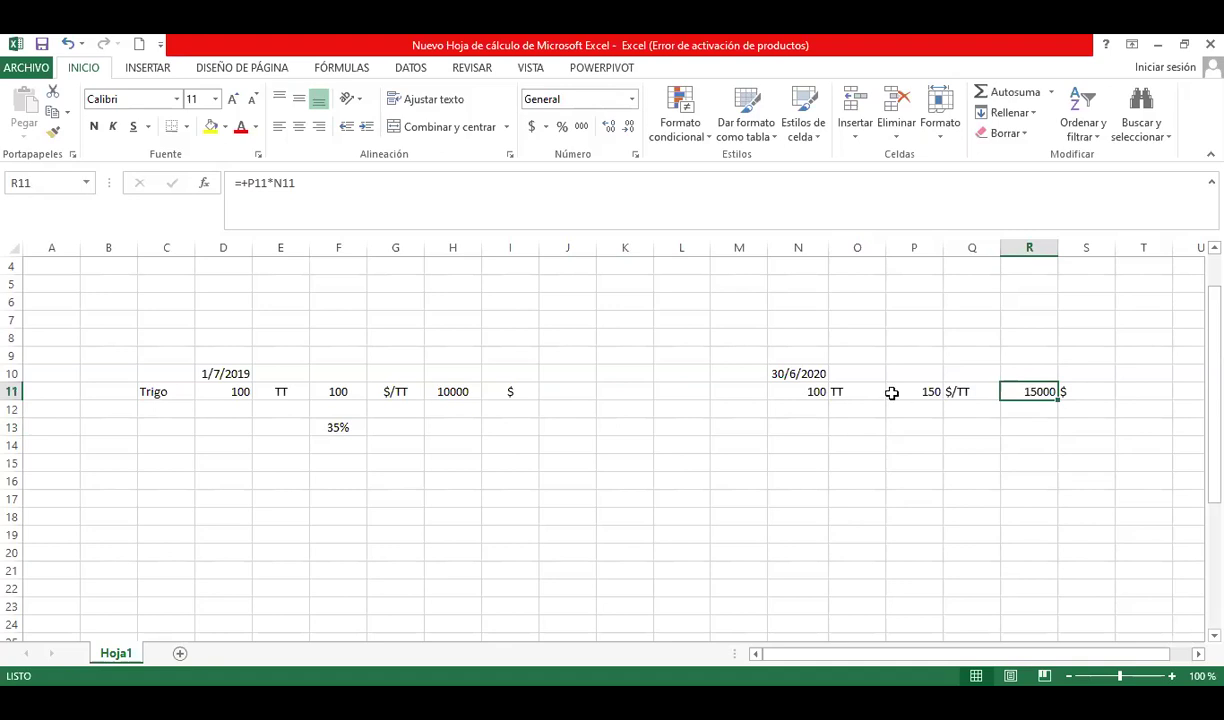
{"action": "left_click", "coordinate": [350, 428]}
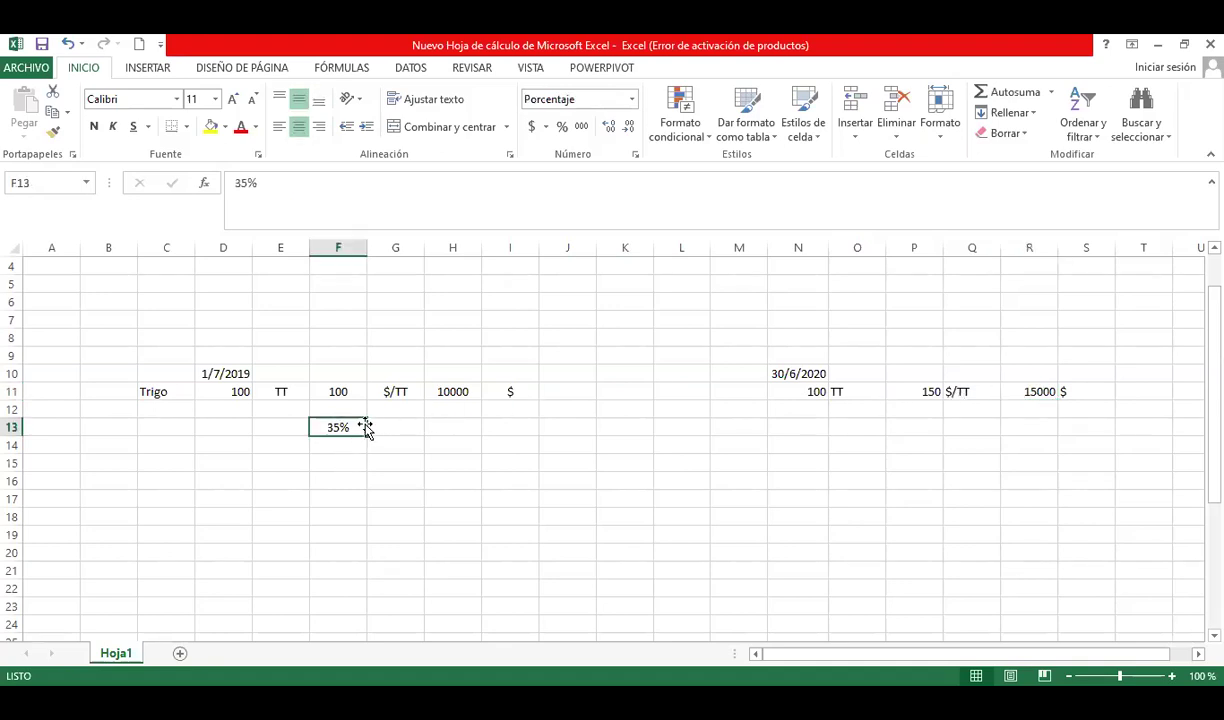
Step: Enter the label "Indexacion" in D13 beside the inflation rate
{"action": "left_click", "coordinate": [211, 430]}
{"action": "type", "text": "Ine"}
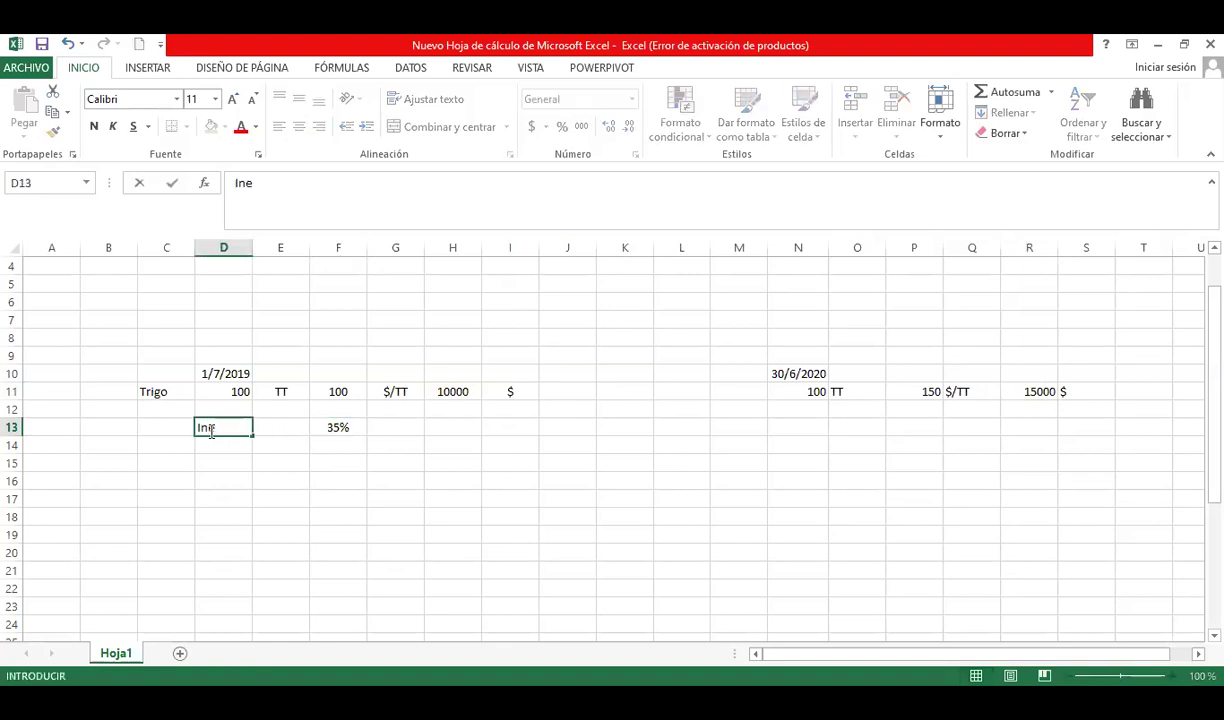
{"action": "key", "text": "BackSpace"}
{"action": "type", "text": "dexacion"}
{"action": "key", "text": "Return"}
Step: Enter the label "Actualizacion" in D14 and widen column D so both labels fit
{"action": "type", "text": "Actualizaciom"}
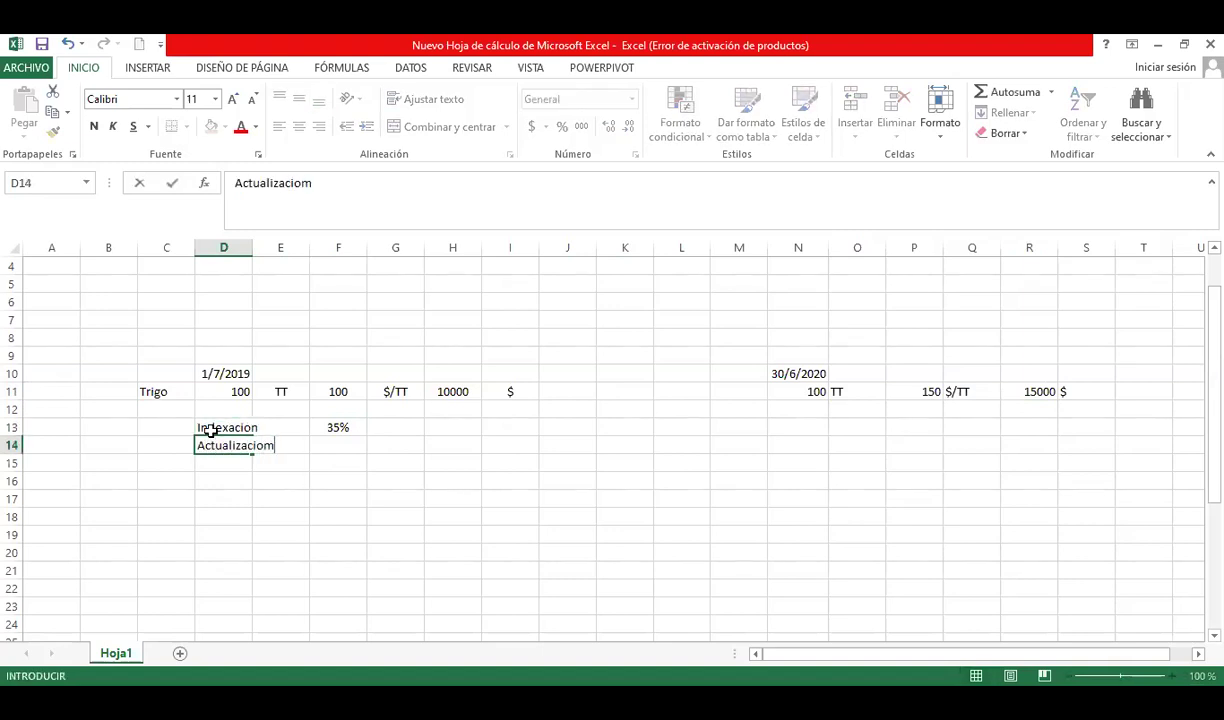
{"action": "key", "text": "BackSpace"}
{"action": "type", "text": "n"}
{"action": "key", "text": "Return"}
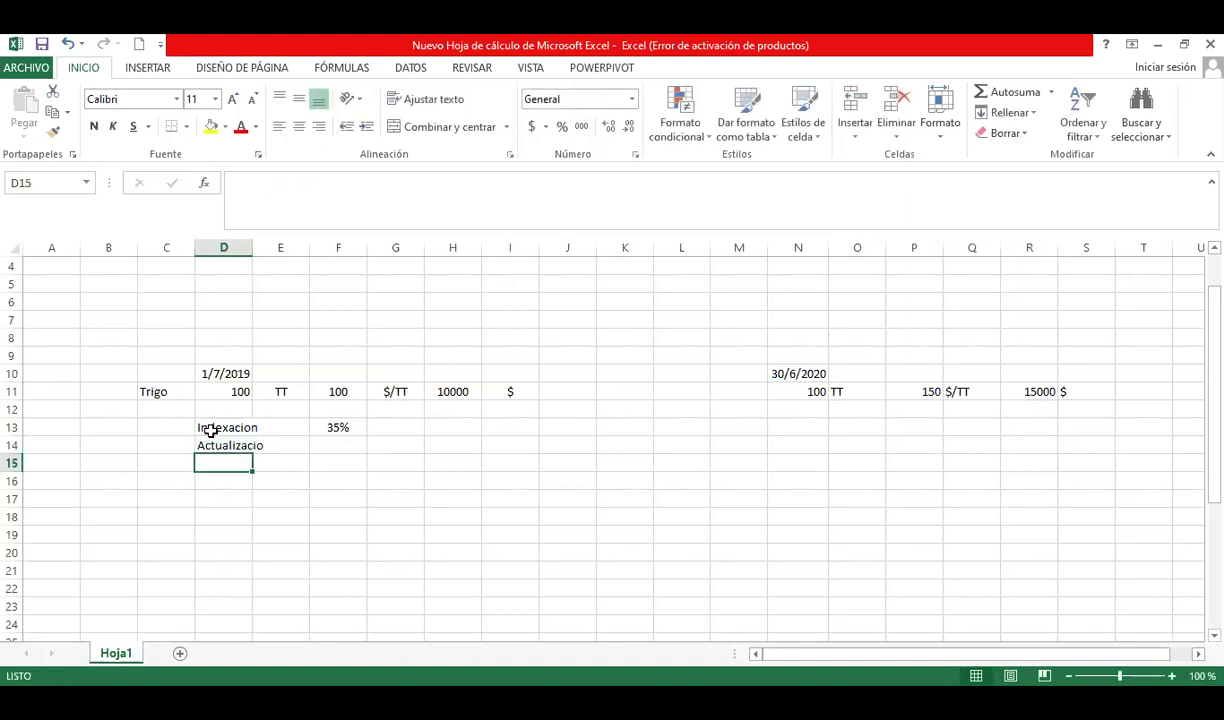
{"action": "left_click", "coordinate": [252, 445]}
{"action": "left_click", "coordinate": [331, 183]}
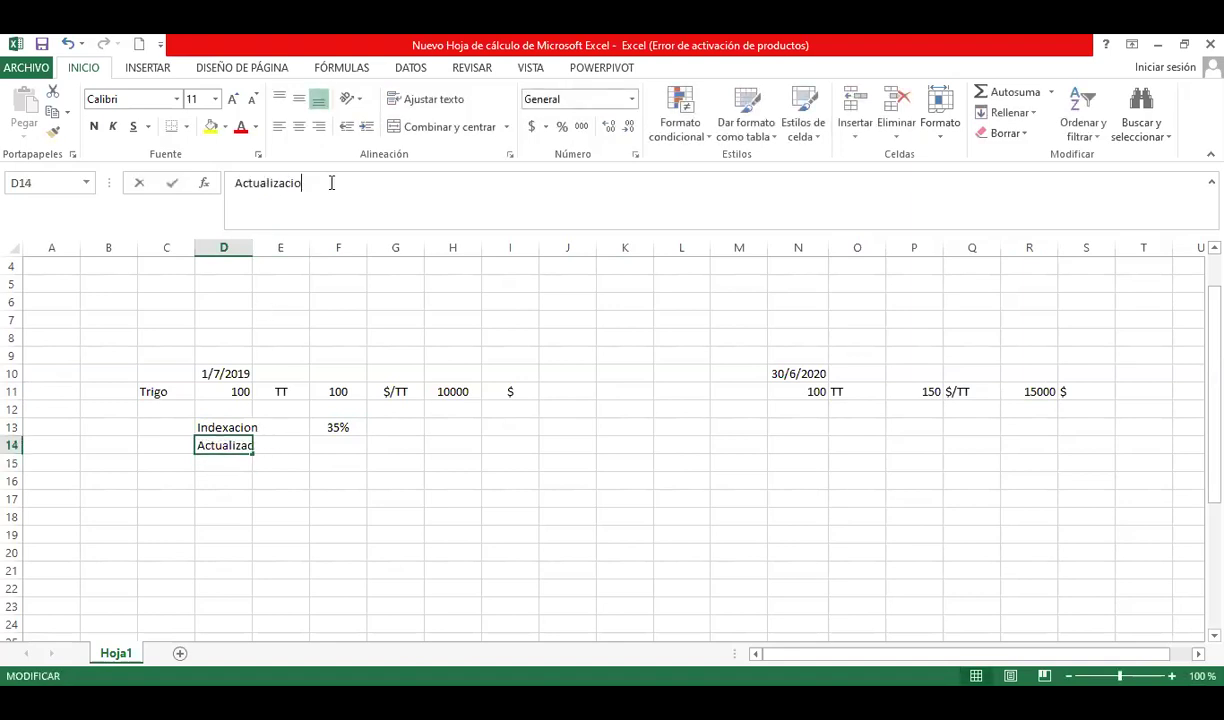
{"action": "key", "text": "Return"}
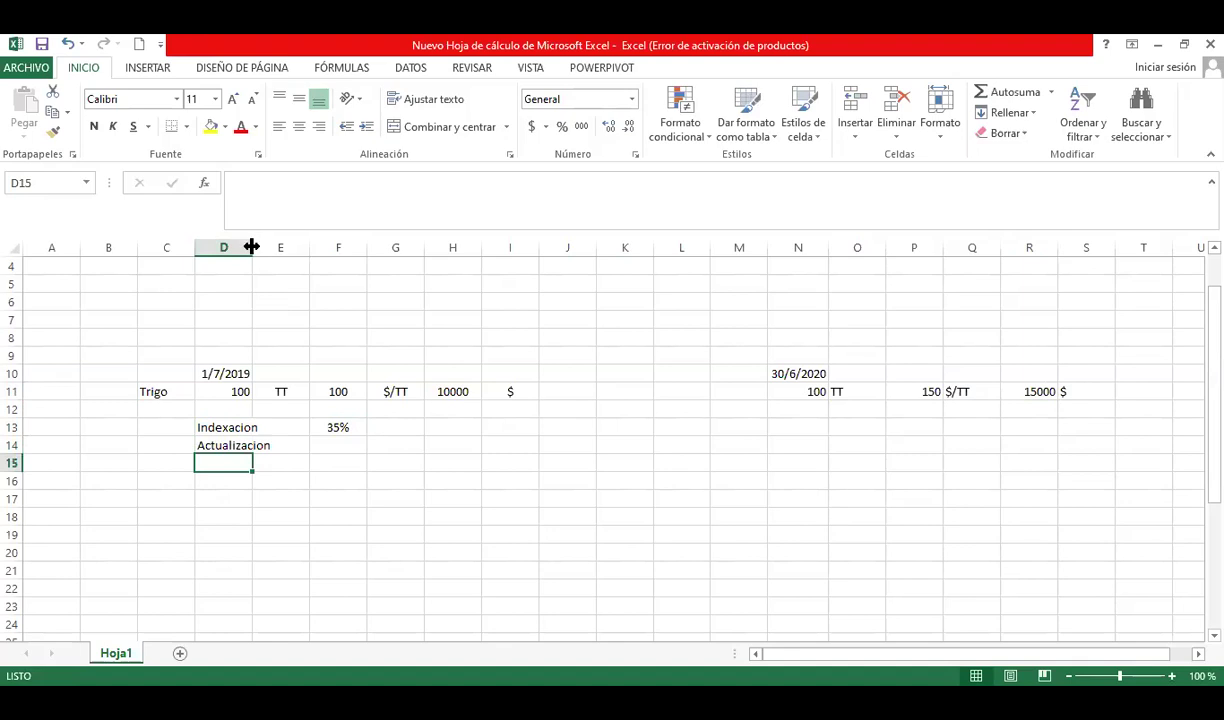
{"action": "left_click_drag", "start_coordinate": [252, 247], "coordinate": [294, 247]}
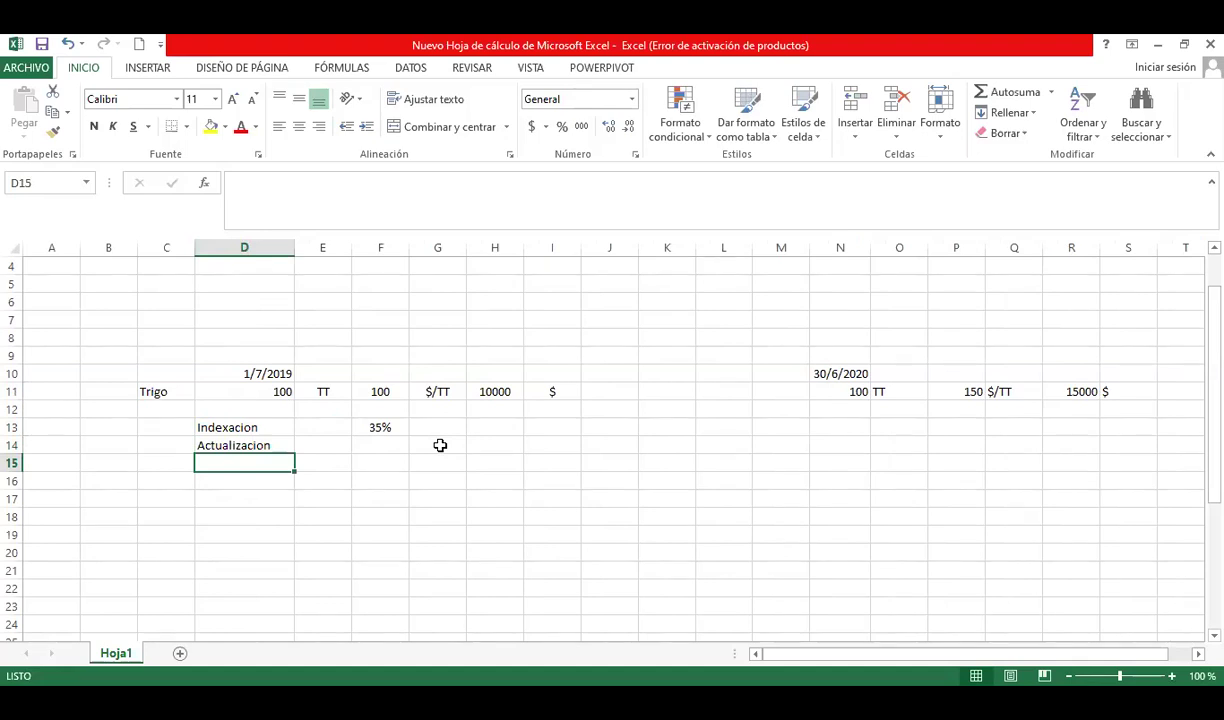
Step: Set the indexation rate in F13 to 40%
{"action": "left_click", "coordinate": [380, 428]}
{"action": "type", "text": "4"}
{"action": "key", "text": "Return"}
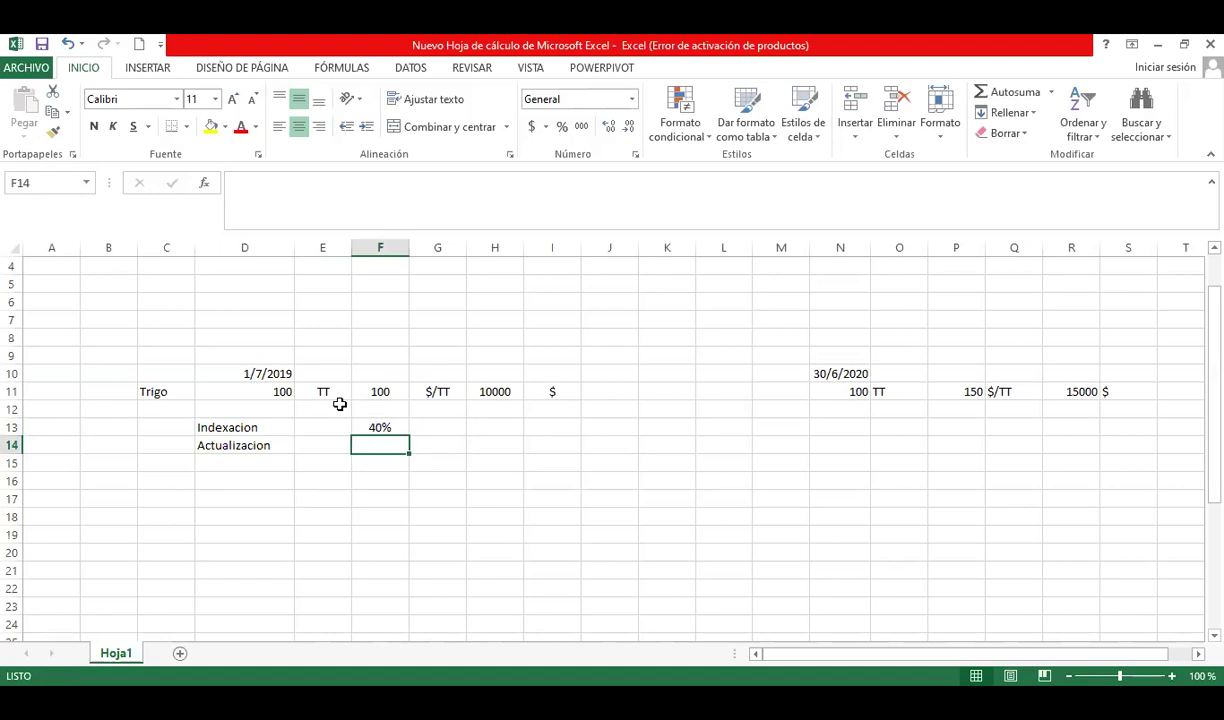
{"action": "left_click", "coordinate": [276, 389]}
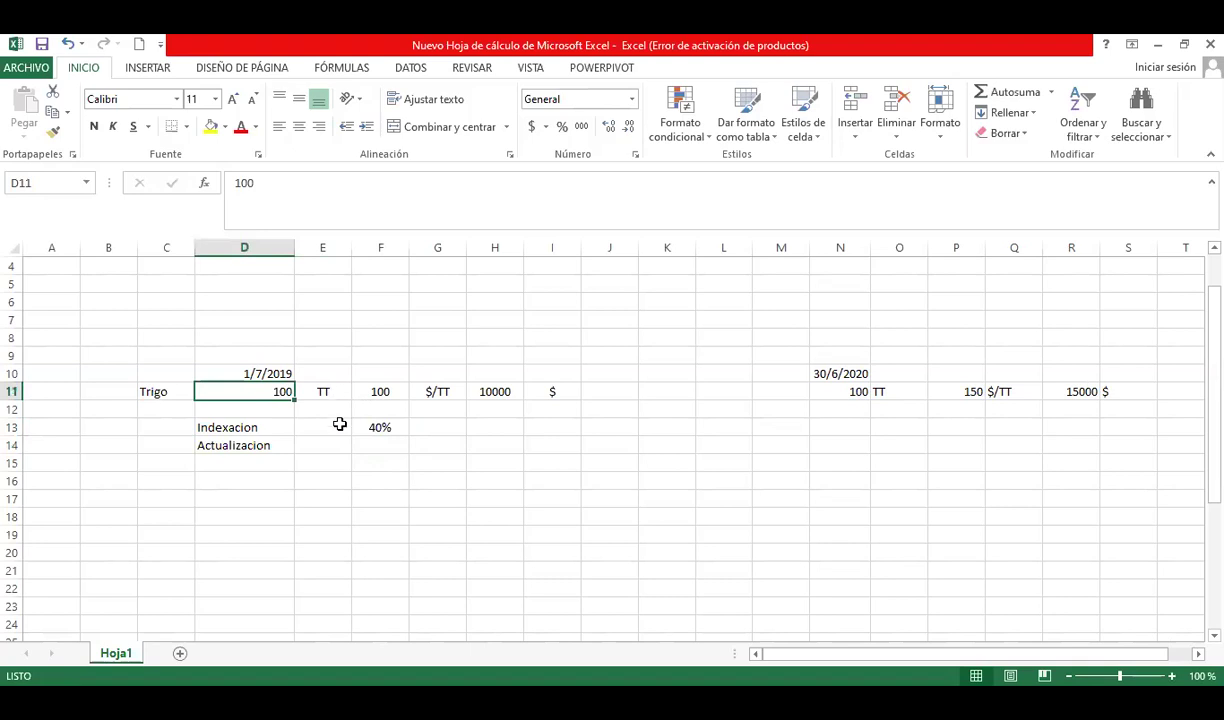
Step: Calculate the indexation amount of the opening wheat value in H13 with the formula +H11*F13
{"action": "left_click", "coordinate": [494, 426]}
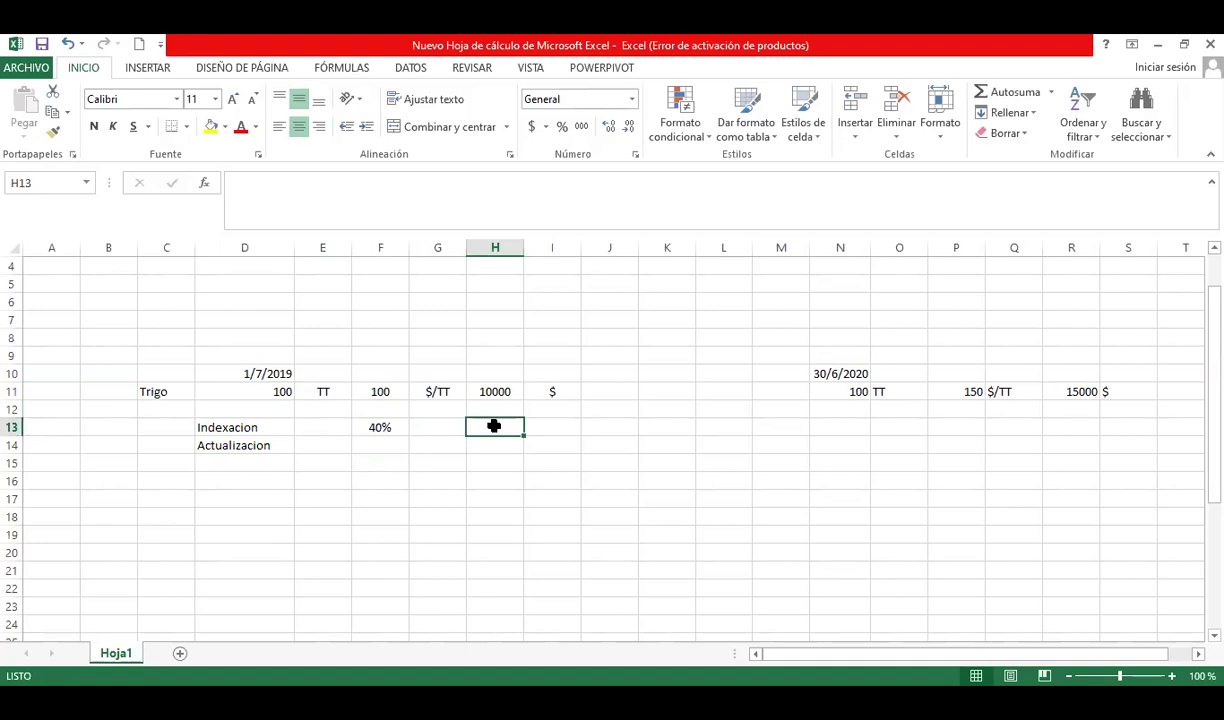
{"action": "type", "text": "+"}
{"action": "key", "text": "Up"}
{"action": "key", "text": "Up"}
{"action": "type", "text": "*"}
{"action": "key", "text": "Left"}
{"action": "key", "text": "Left"}
{"action": "key", "text": "Return"}
Step: Change the formula in H13 to +H11+(H11*F13) to include the opening value
{"action": "left_click", "coordinate": [487, 427]}
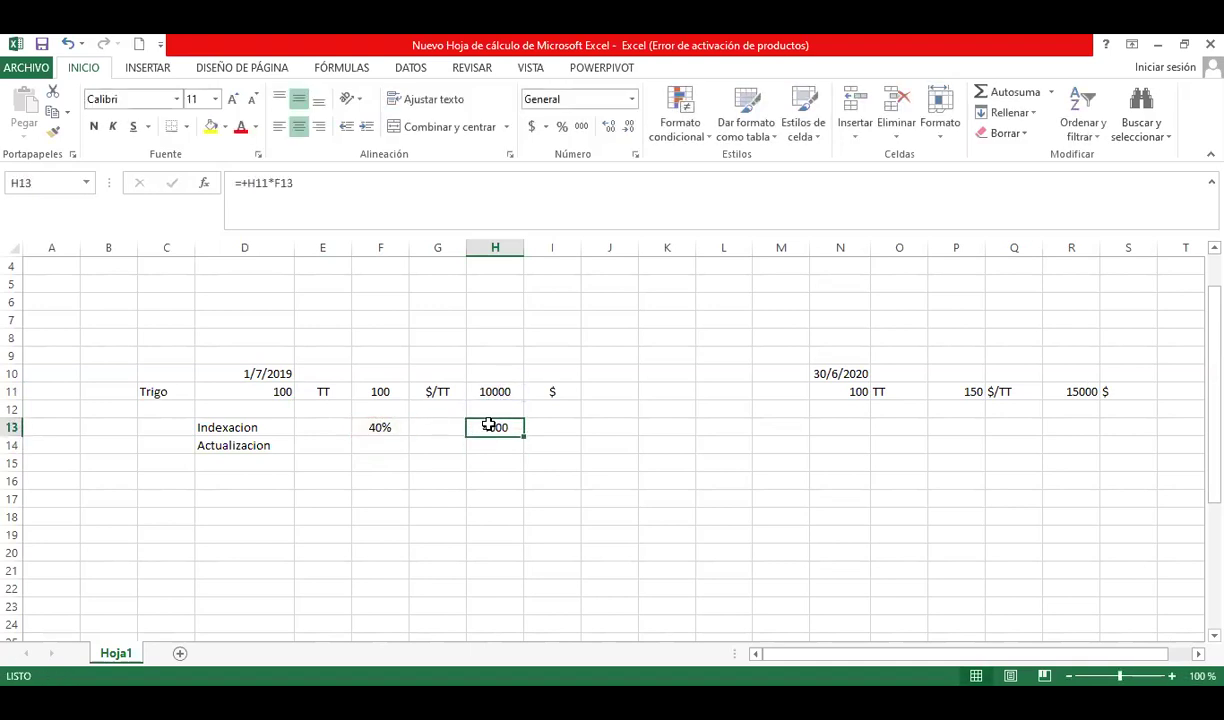
{"action": "left_click", "coordinate": [270, 183]}
{"action": "left_click", "coordinate": [244, 183]}
{"action": "type", "text": "("}
{"action": "left_click", "coordinate": [299, 183]}
{"action": "type", "text": ")"}
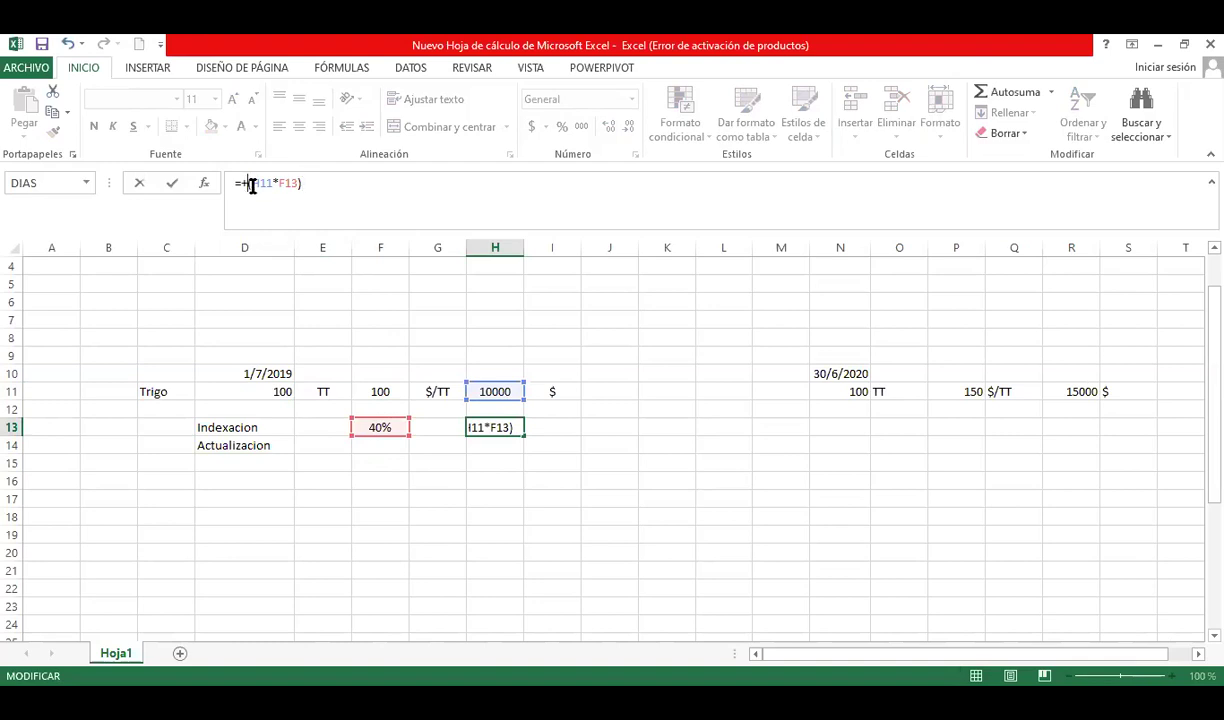
{"action": "left_click", "coordinate": [505, 391]}
{"action": "type", "text": "+"}
{"action": "key", "text": "Return"}
Step: Move the updated opening value from H13 to R13, below the closing value, and center cells R11 to R13
{"action": "left_click", "coordinate": [508, 432]}
{"action": "mouse_move", "coordinate": [508, 437]}
{"action": "left_mouse_down"}
{"action": "mouse_move", "coordinate": [1112, 421]}
{"action": "mouse_move", "coordinate": [1068, 432]}
{"action": "left_mouse_up"}
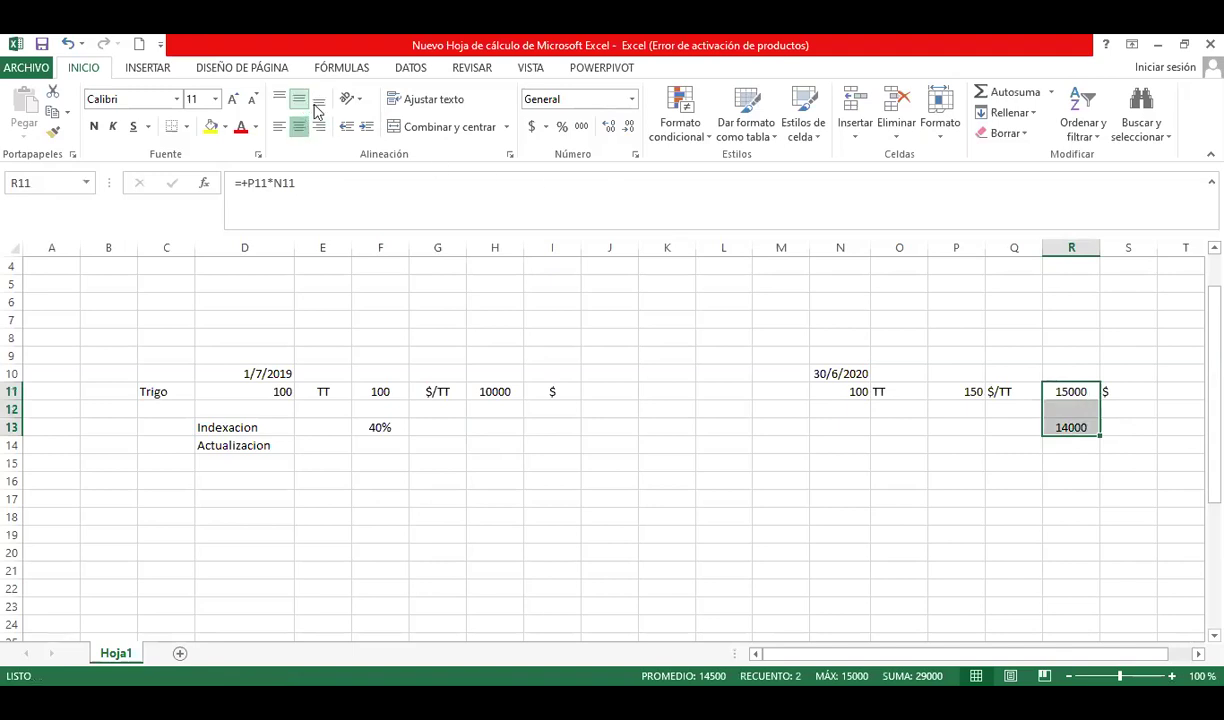
{"action": "left_click", "coordinate": [947, 477]}
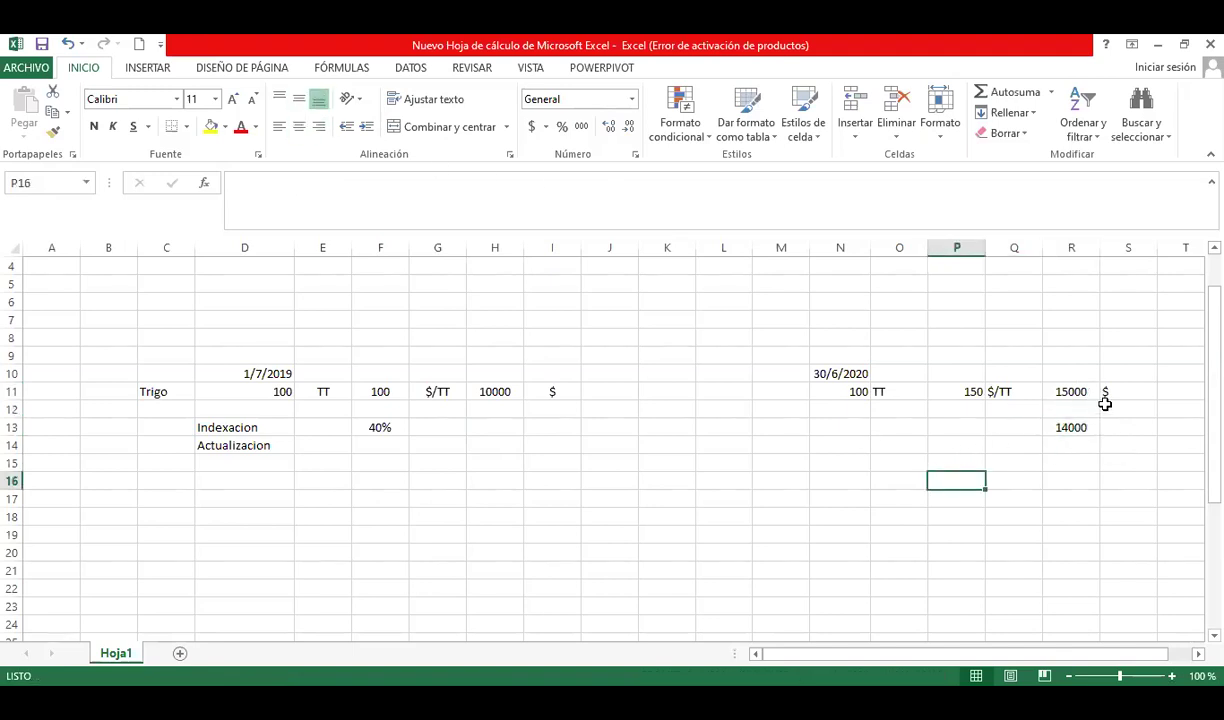
Step: Calculate the holding result in R15 with the formula +R11-R13
{"action": "left_click", "coordinate": [1062, 375]}
{"action": "left_click", "coordinate": [1070, 392]}
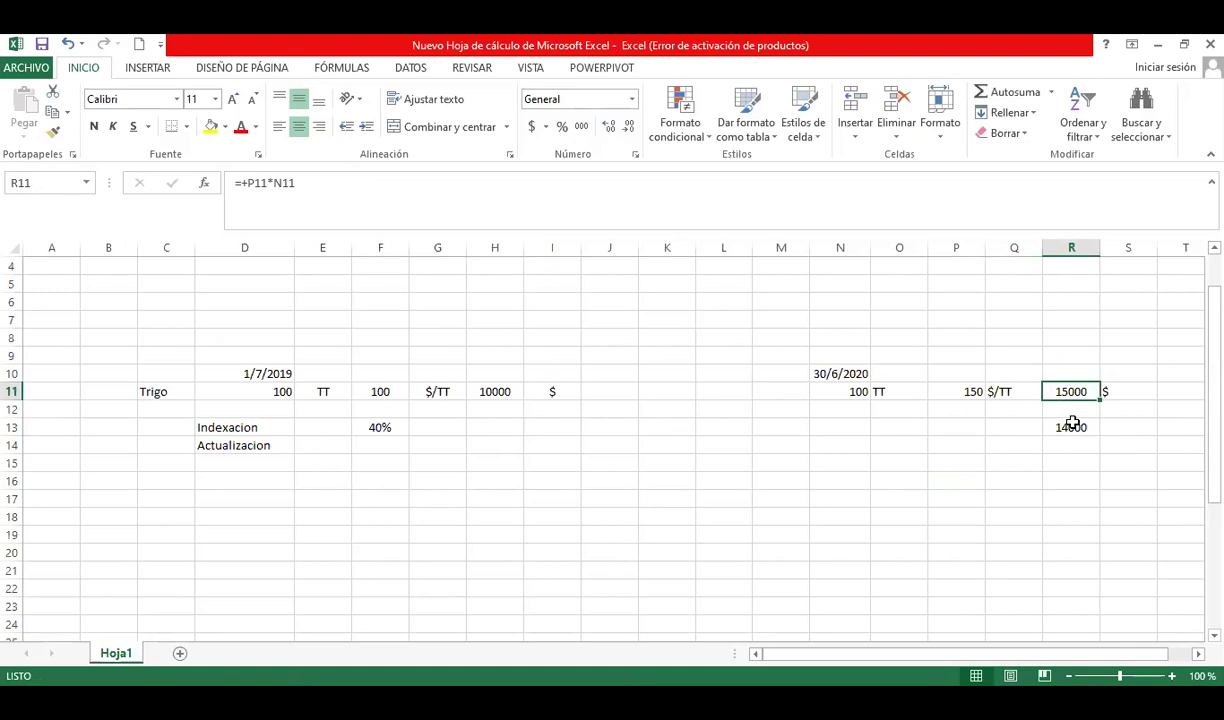
{"action": "left_click", "coordinate": [375, 423]}
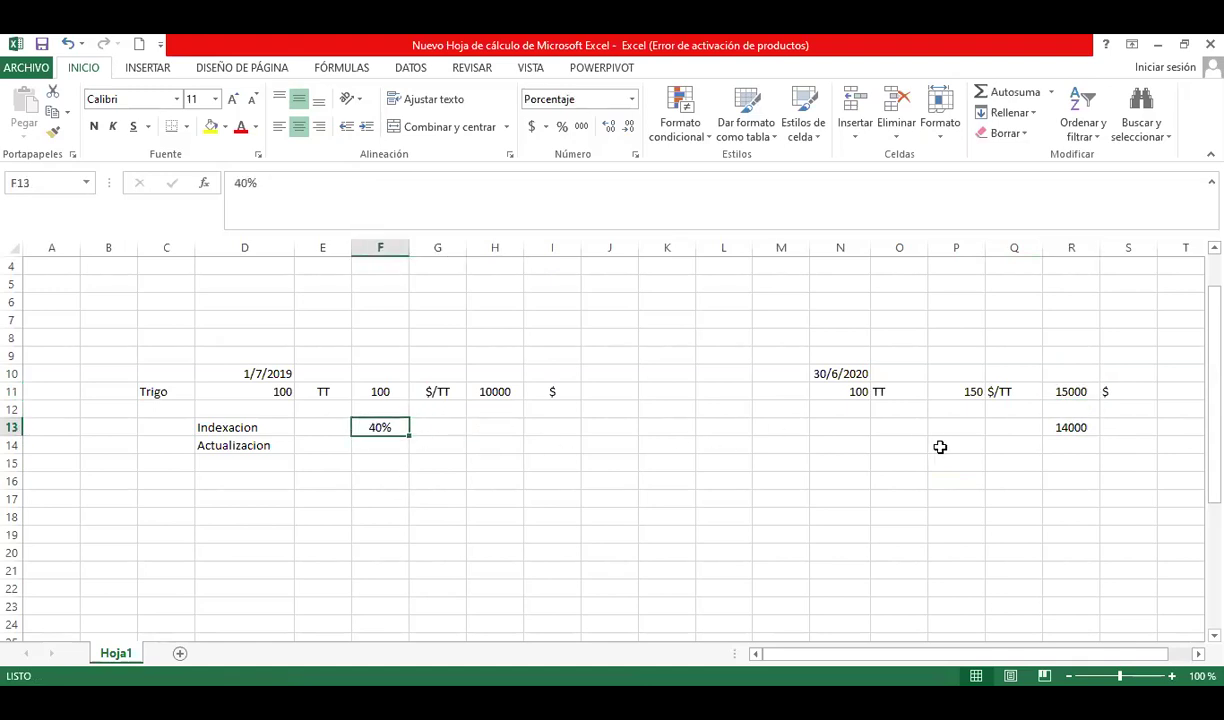
{"action": "left_click", "coordinate": [1059, 423]}
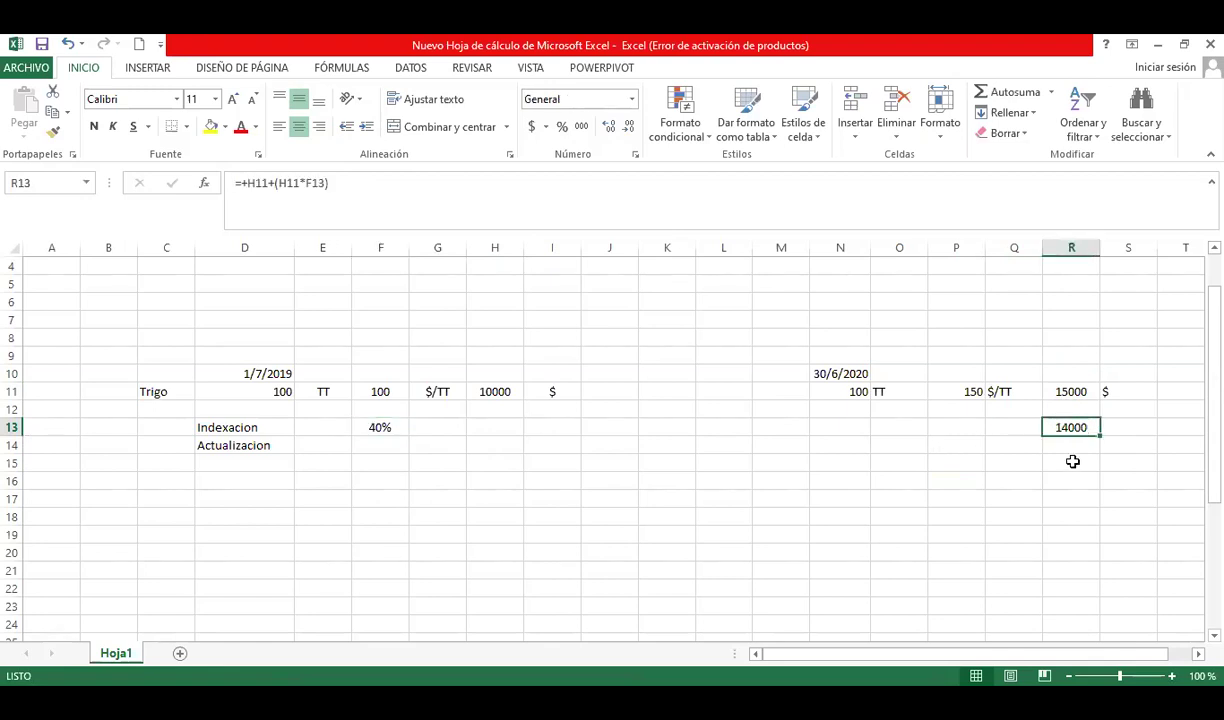
{"action": "left_click", "coordinate": [1073, 463]}
{"action": "type", "text": "+"}
{"action": "key", "text": "Up"}
{"action": "key", "text": "Up"}
{"action": "key", "text": "Up"}
{"action": "key", "text": "Up"}
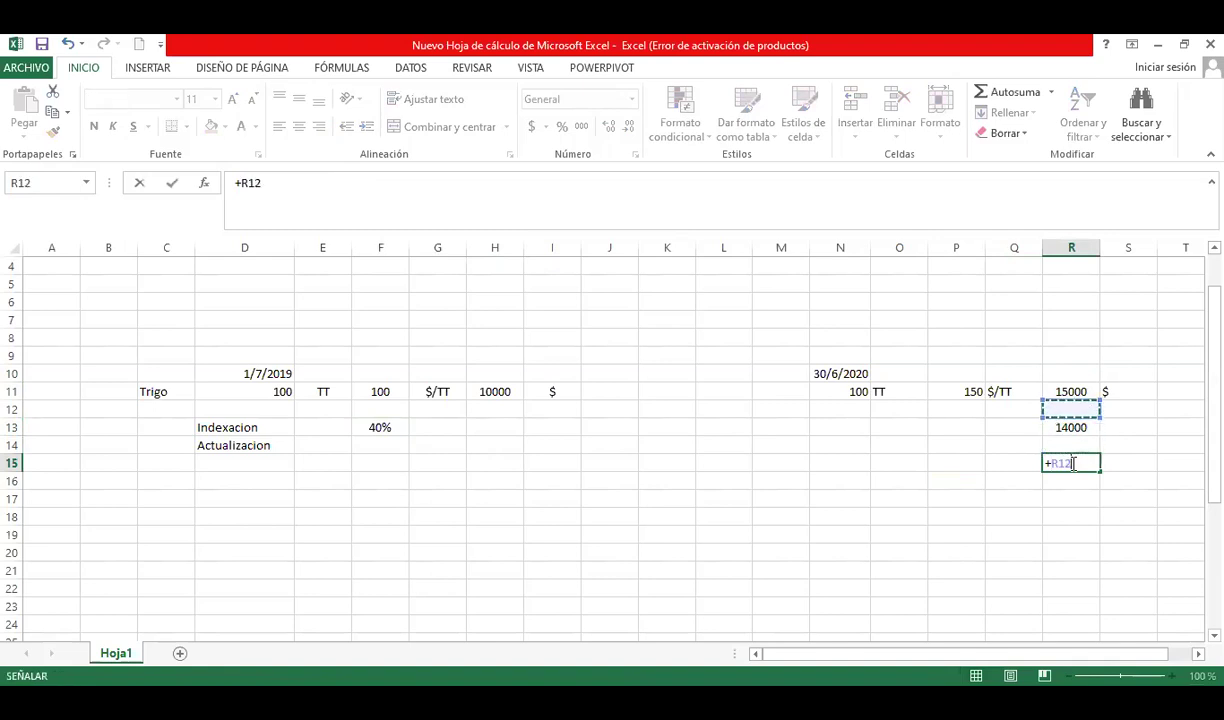
{"action": "type", "text": "-"}
{"action": "key", "text": "Up"}
{"action": "key", "text": "Up"}
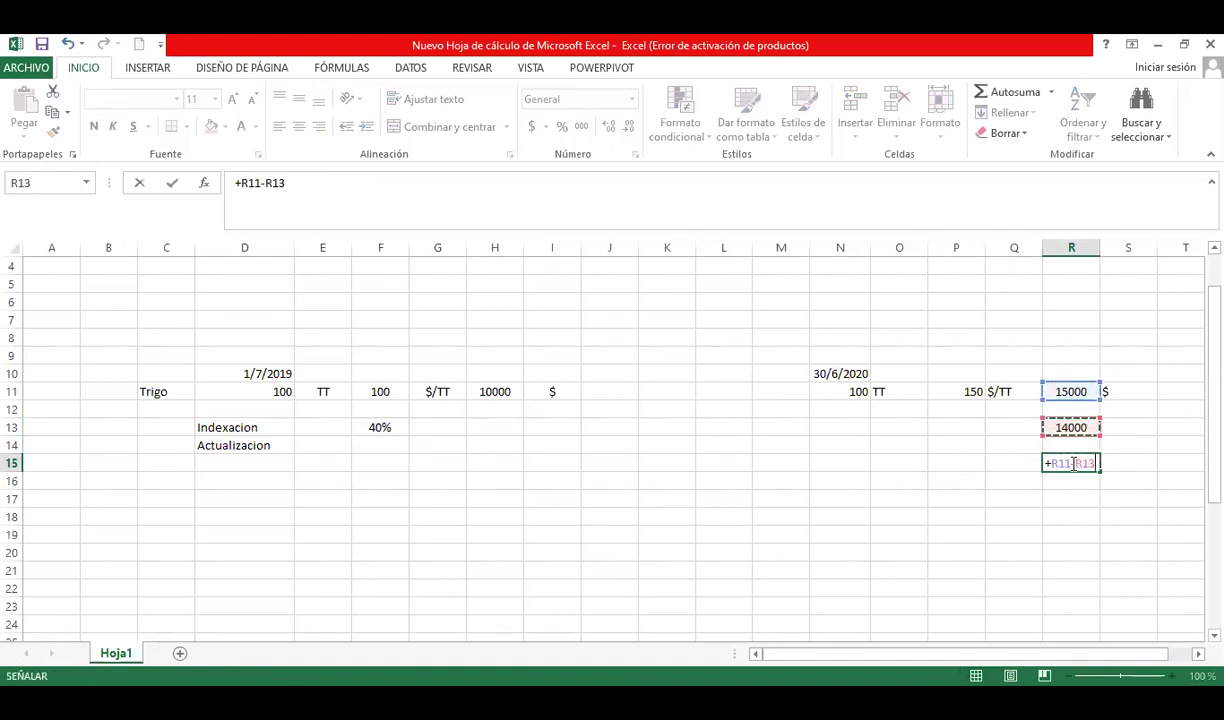
{"action": "key", "text": "Return"}
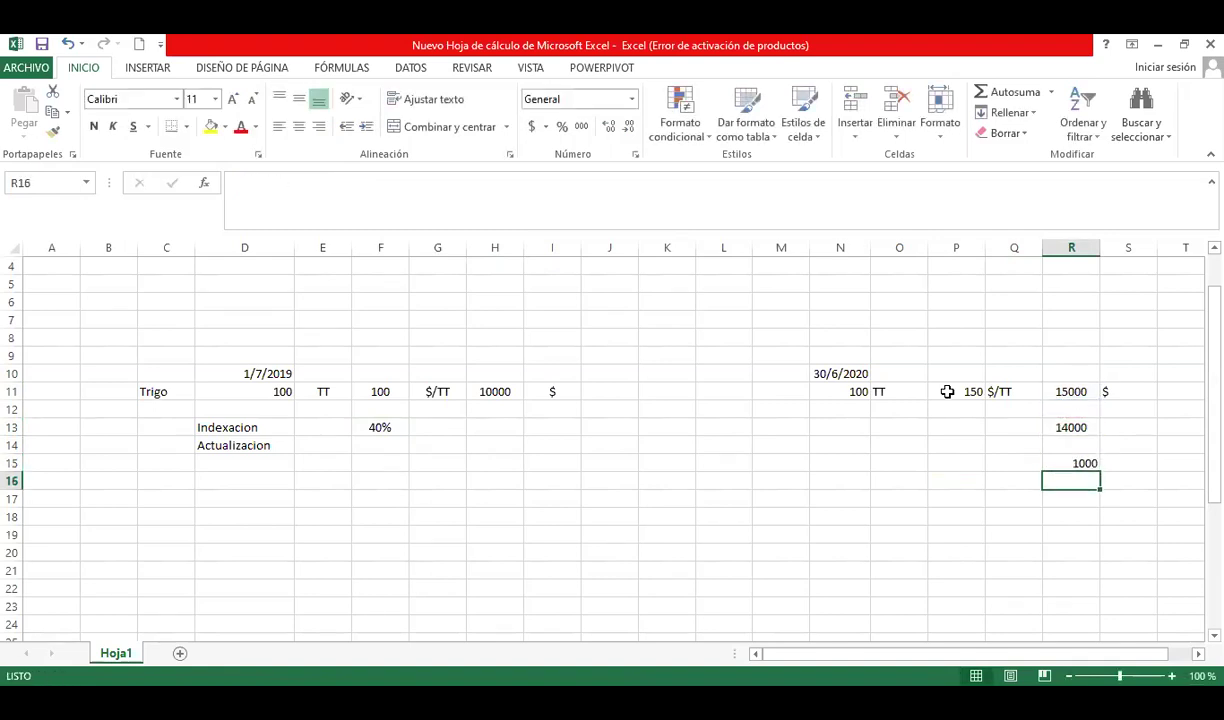
Step: Label the holding result "positivo" in Q15
{"action": "left_click", "coordinate": [1068, 460]}
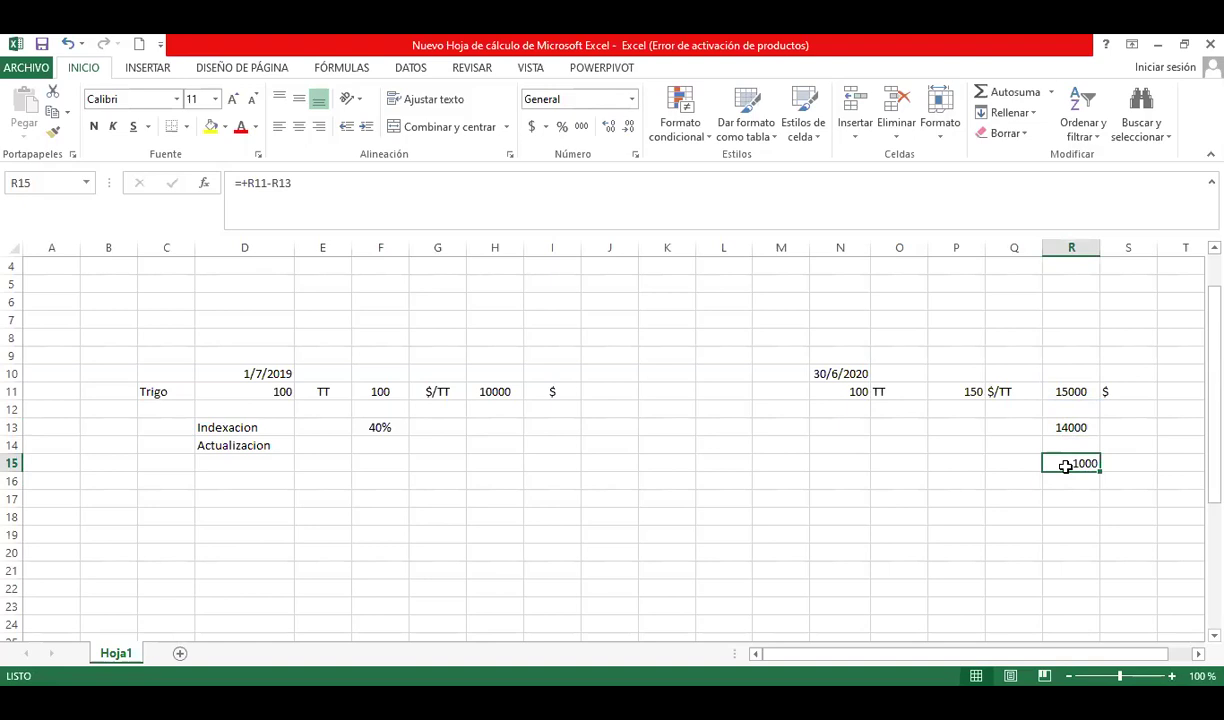
{"action": "left_click", "coordinate": [662, 497]}
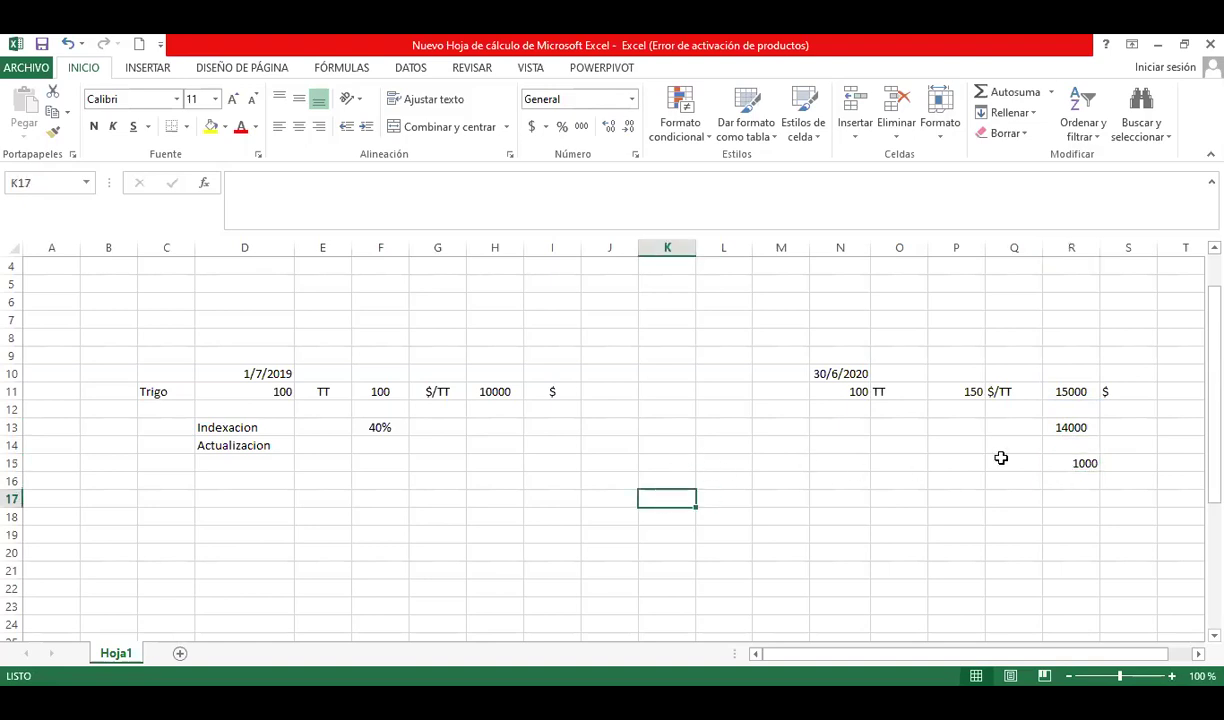
{"action": "left_click", "coordinate": [1081, 464]}
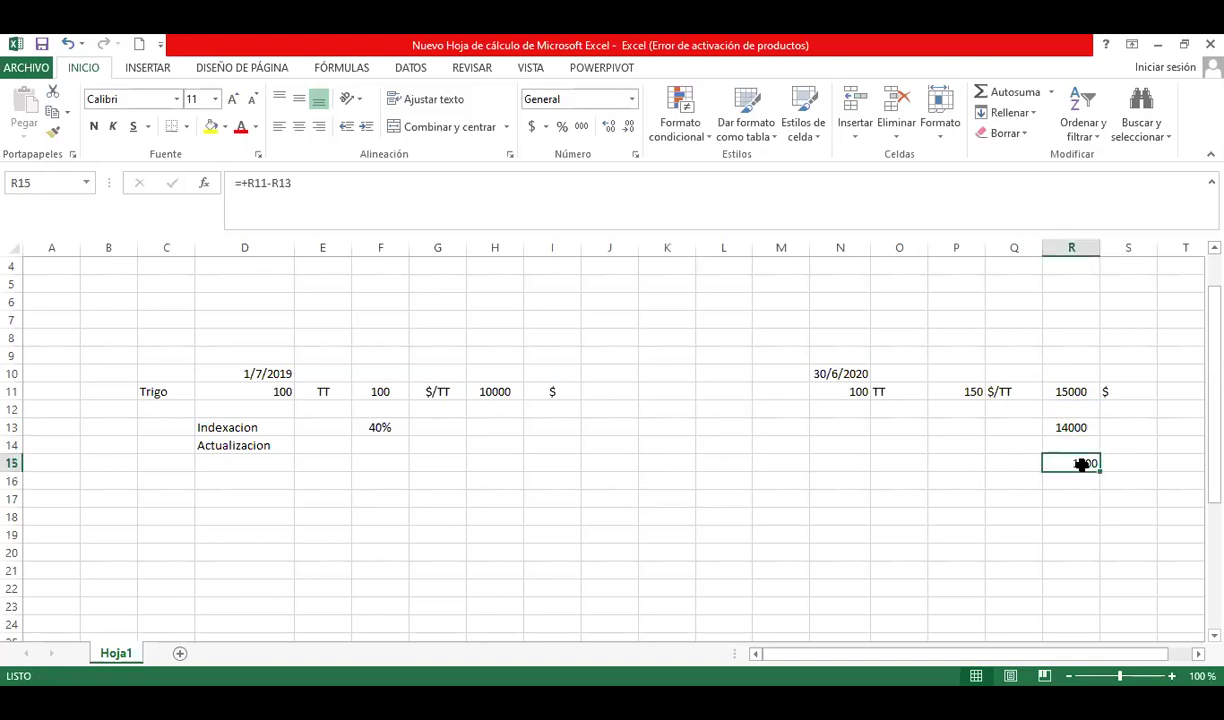
{"action": "left_click", "coordinate": [1083, 392]}
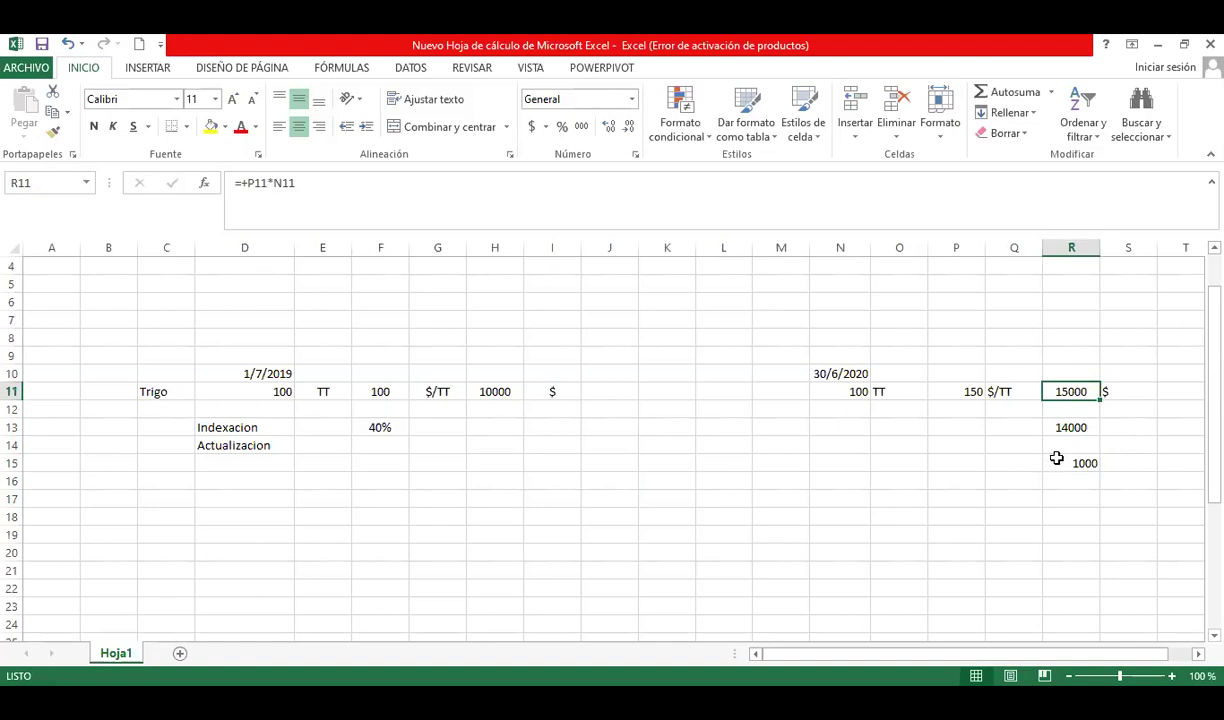
{"action": "left_click", "coordinate": [376, 431]}
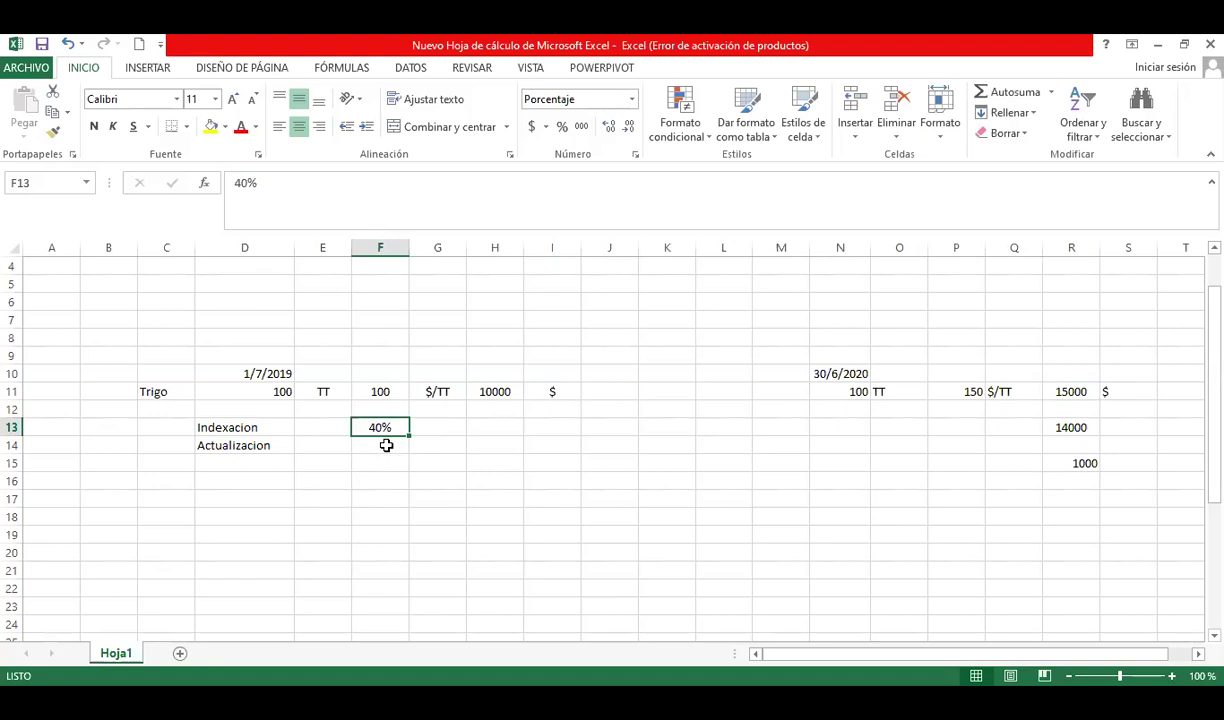
{"action": "left_click", "coordinate": [1058, 462]}
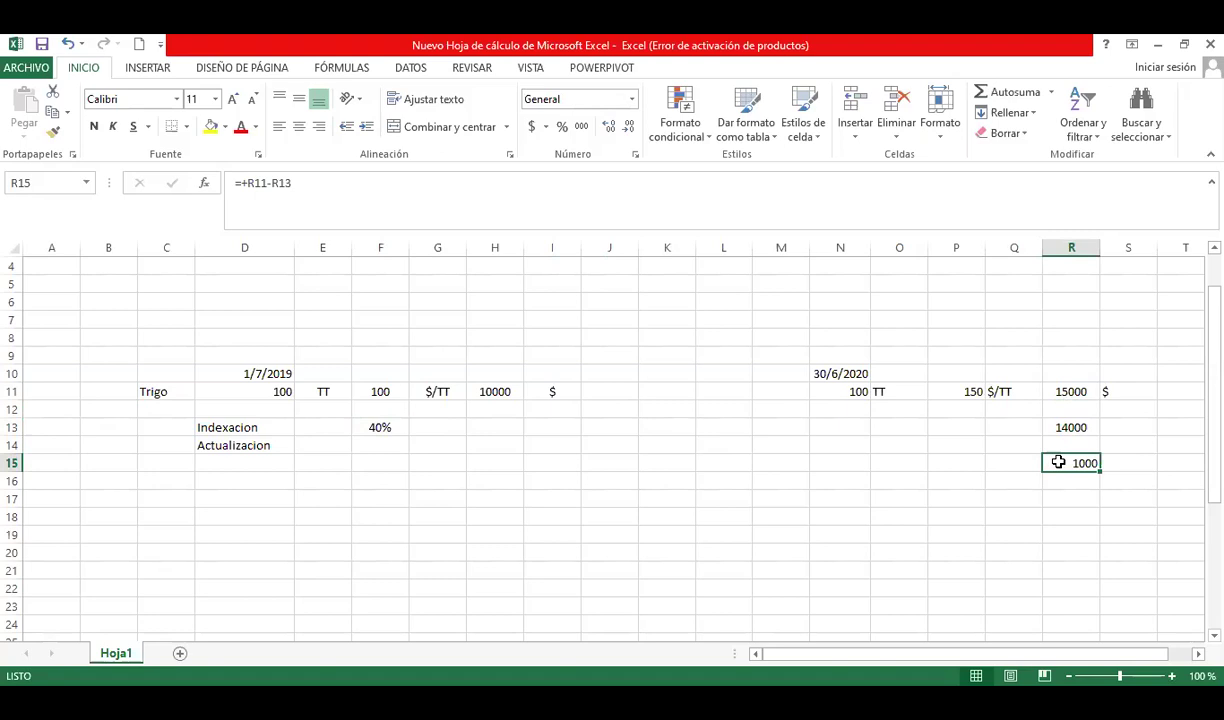
{"action": "left_click", "coordinate": [1000, 470]}
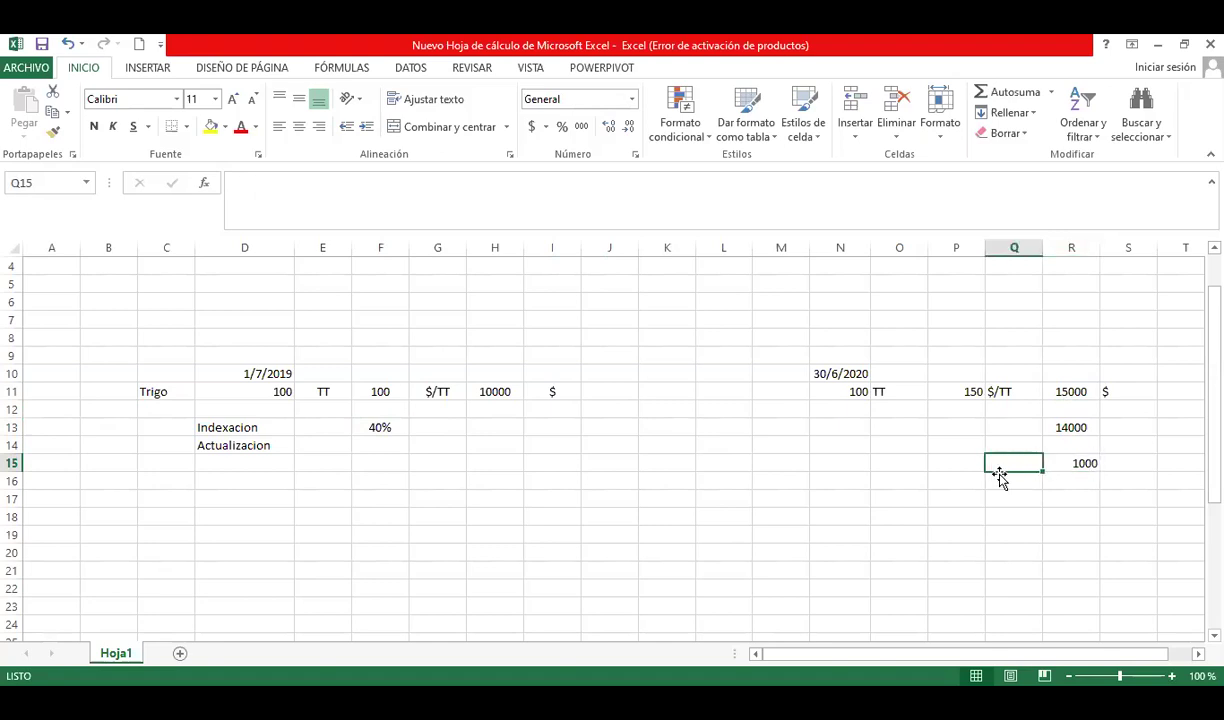
{"action": "type", "text": "positivo"}
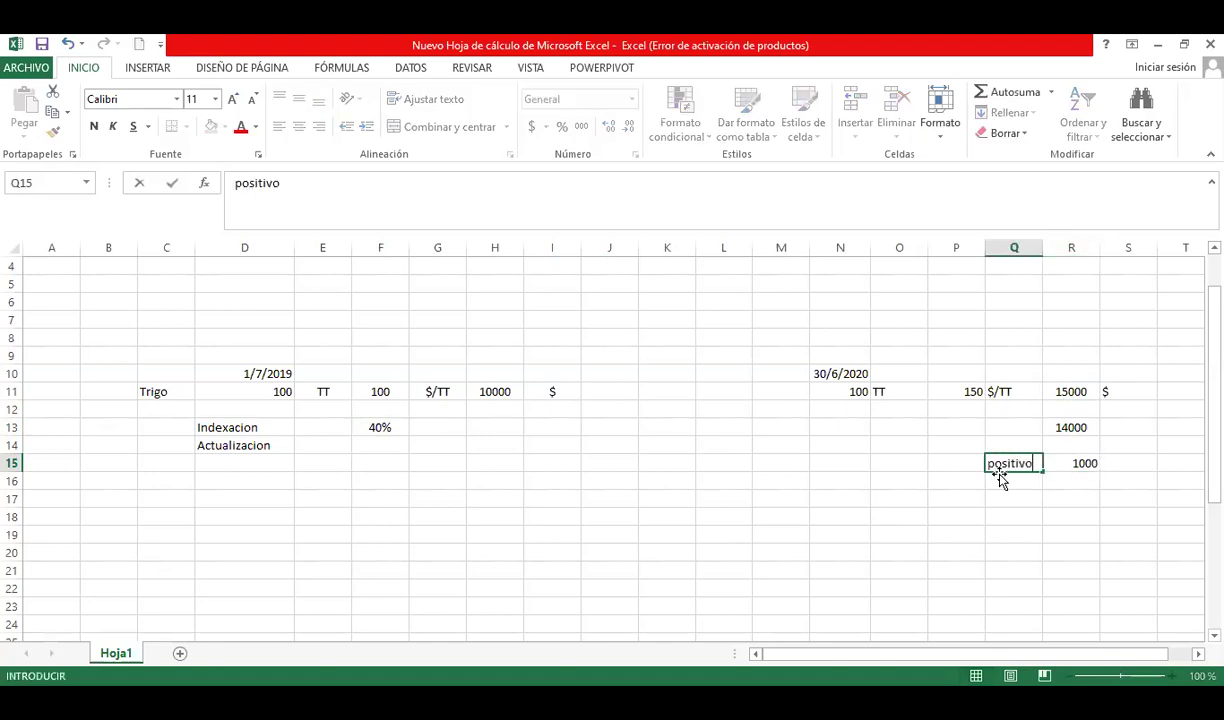
{"action": "key", "text": "Return"}
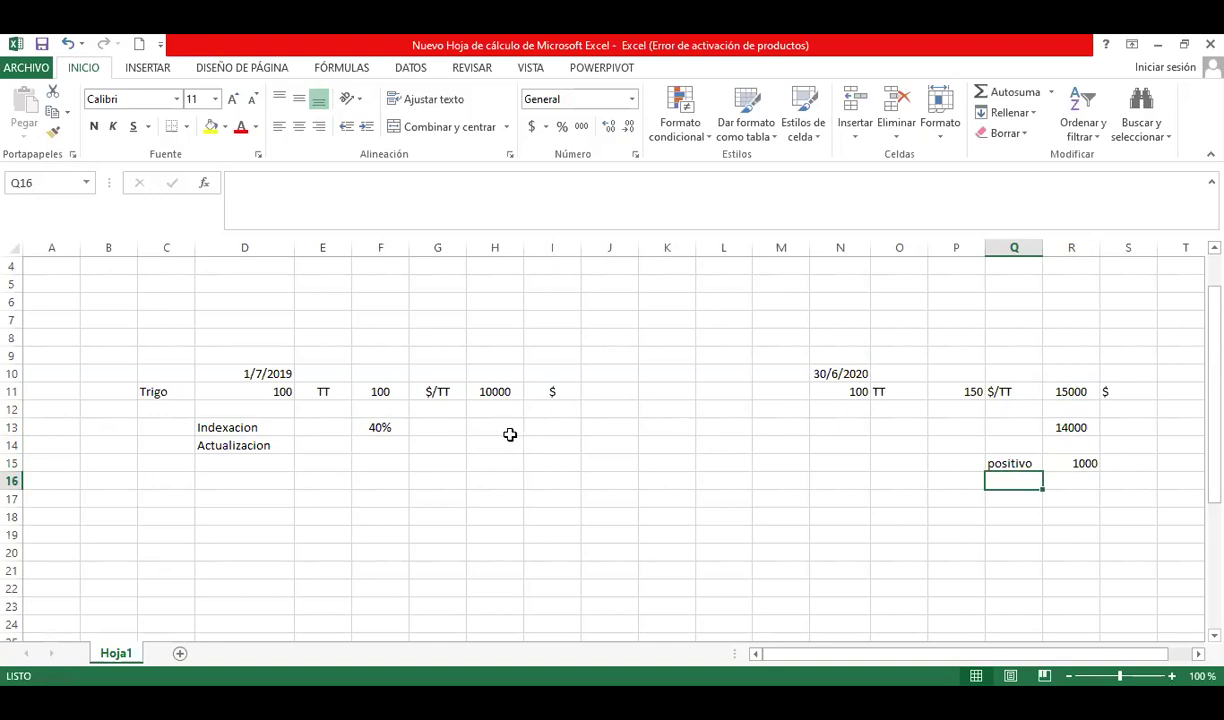
Step: Set the indexation rate in F13 to 70%
{"action": "left_click", "coordinate": [392, 427]}
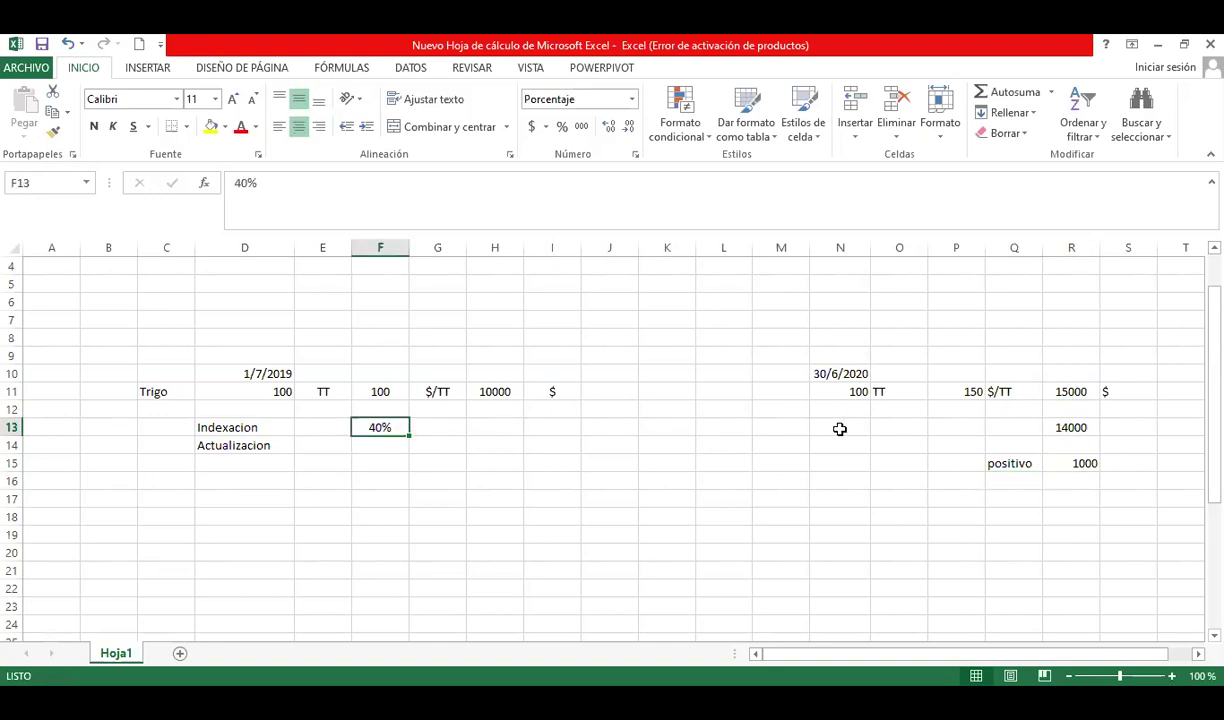
{"action": "type", "text": "70"}
{"action": "key", "text": "Return"}
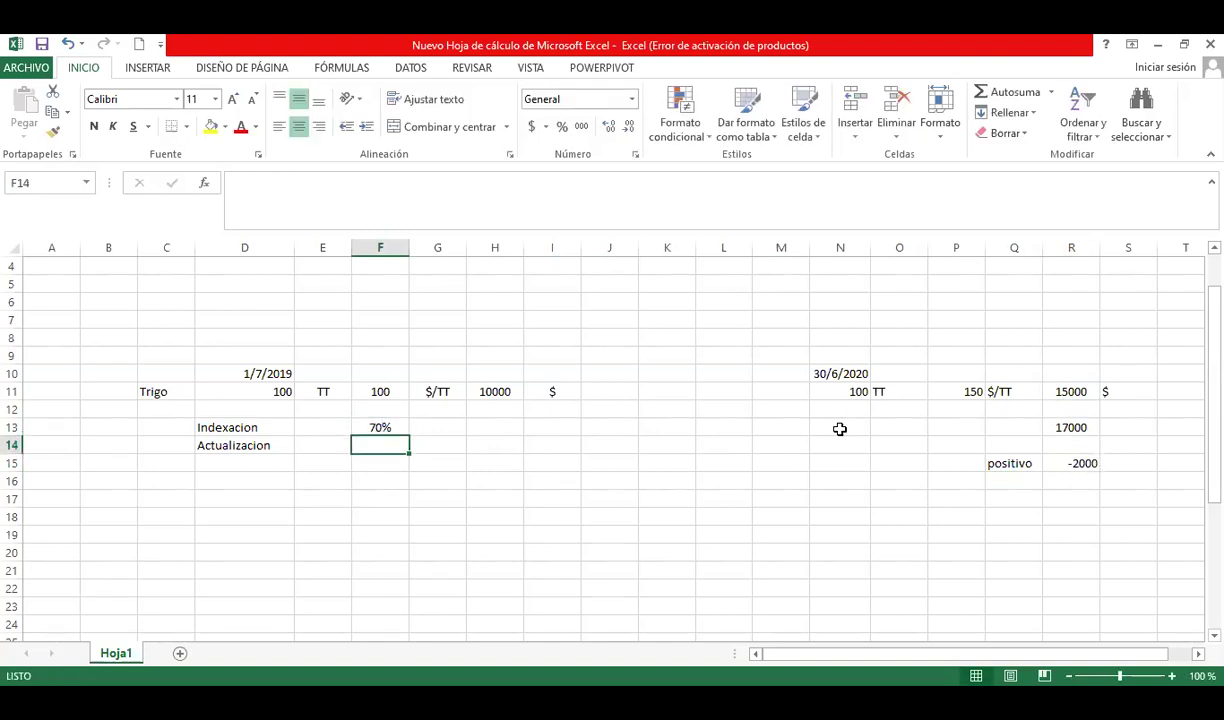
Step: Compare the closing value in R11 with the updated opening value in R13 under the new rate
{"action": "key", "text": "Up"}
{"action": "key", "text": "Up"}
{"action": "key", "text": "Up"}
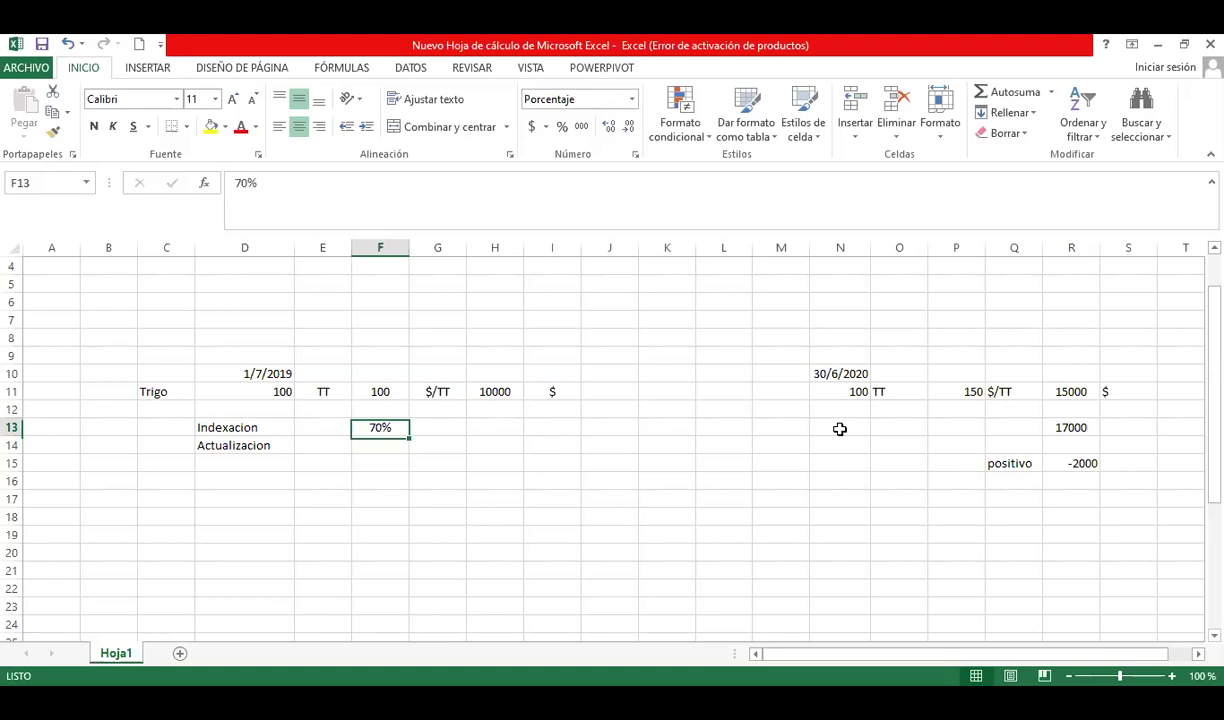
{"action": "key", "text": "Right"}
{"action": "key", "text": "Right"}
{"action": "key", "text": "Right"}
{"action": "key", "text": "Right"}
{"action": "key", "text": "Right"}
{"action": "key", "text": "Right"}
{"action": "key", "text": "Right"}
{"action": "key", "text": "Right"}
{"action": "key", "text": "Right"}
{"action": "key", "text": "Right"}
{"action": "key", "text": "Right"}
{"action": "key", "text": "Right"}
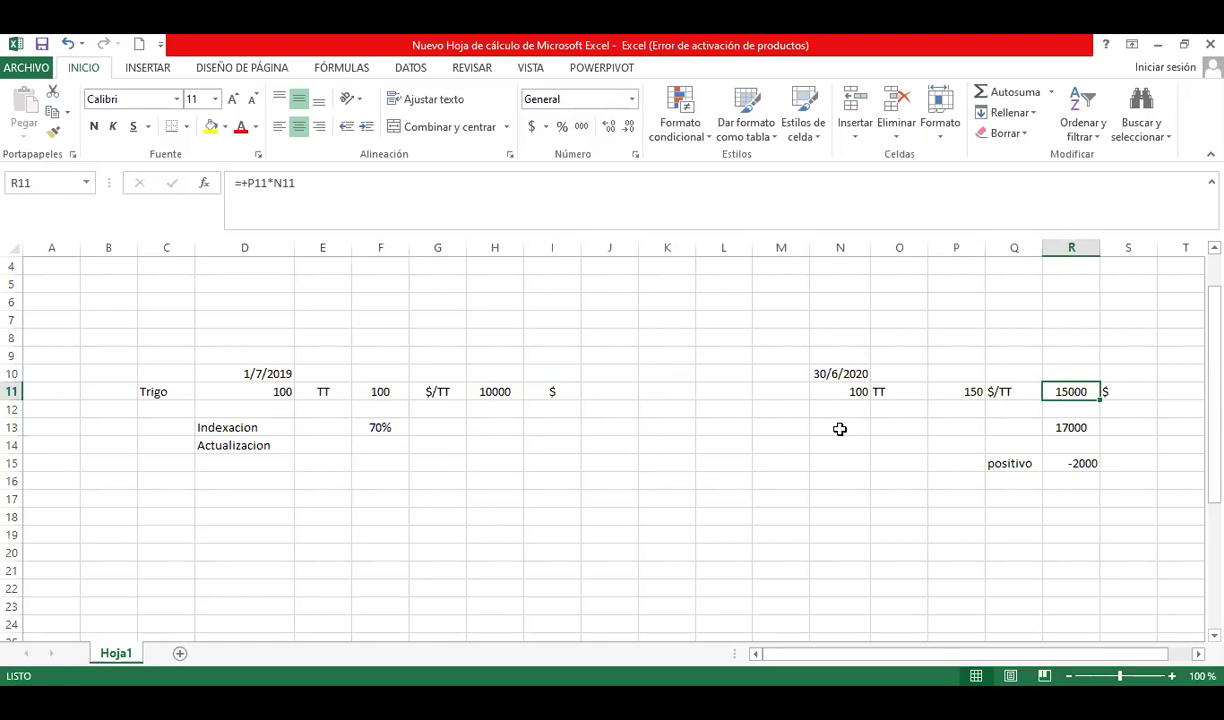
{"action": "key", "text": "Down"}
{"action": "key", "text": "Down"}
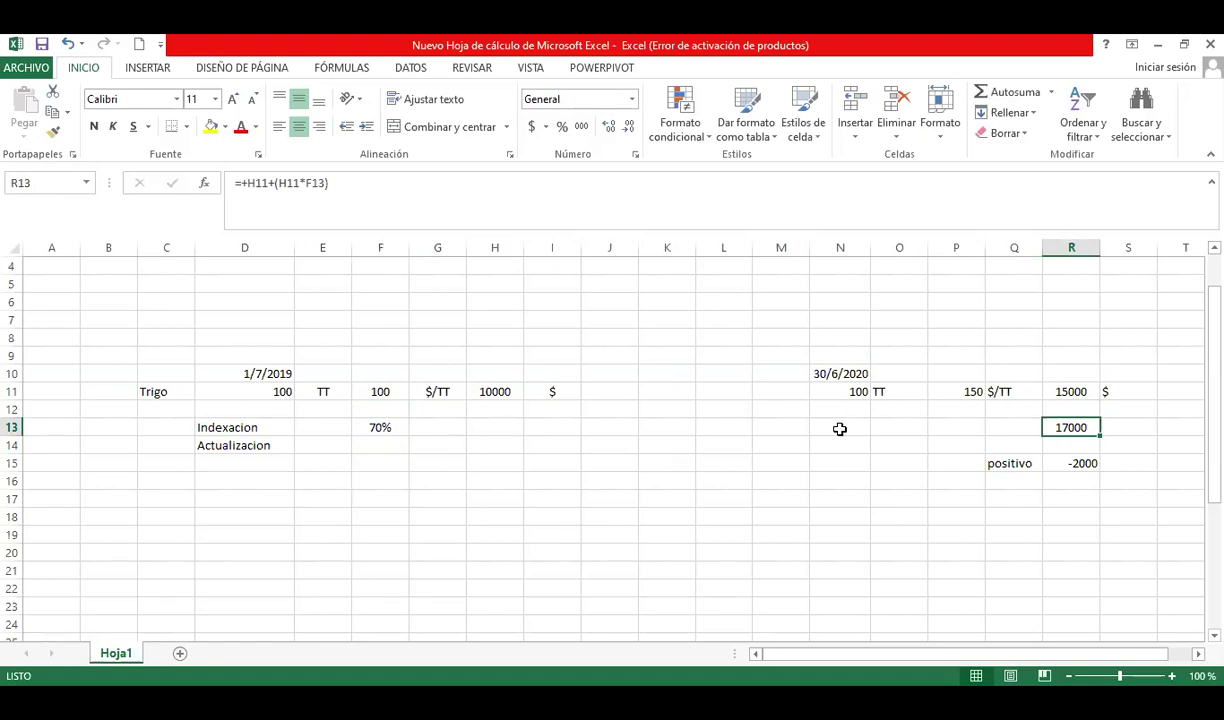
Step: Switch to PowerPoint, to the "Resultado Por Tenencia" slide
{"action": "left_click", "coordinate": [840, 428]}
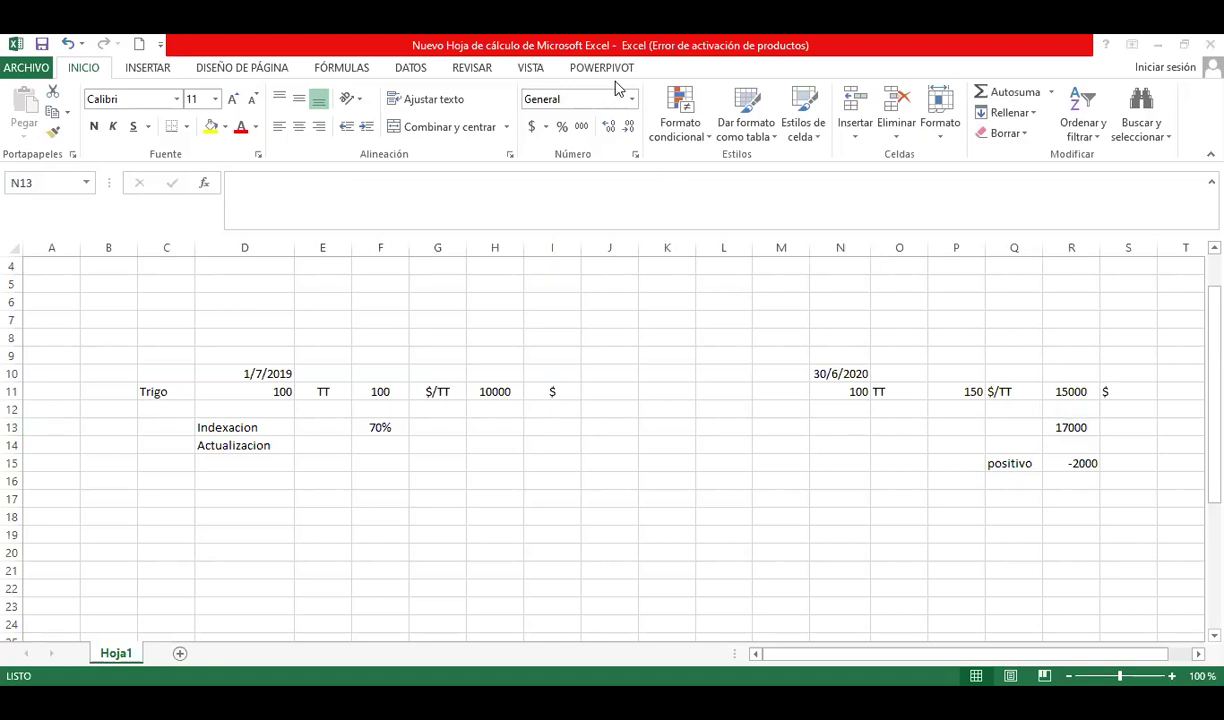
{"action": "key", "text": "alt+Tab"}
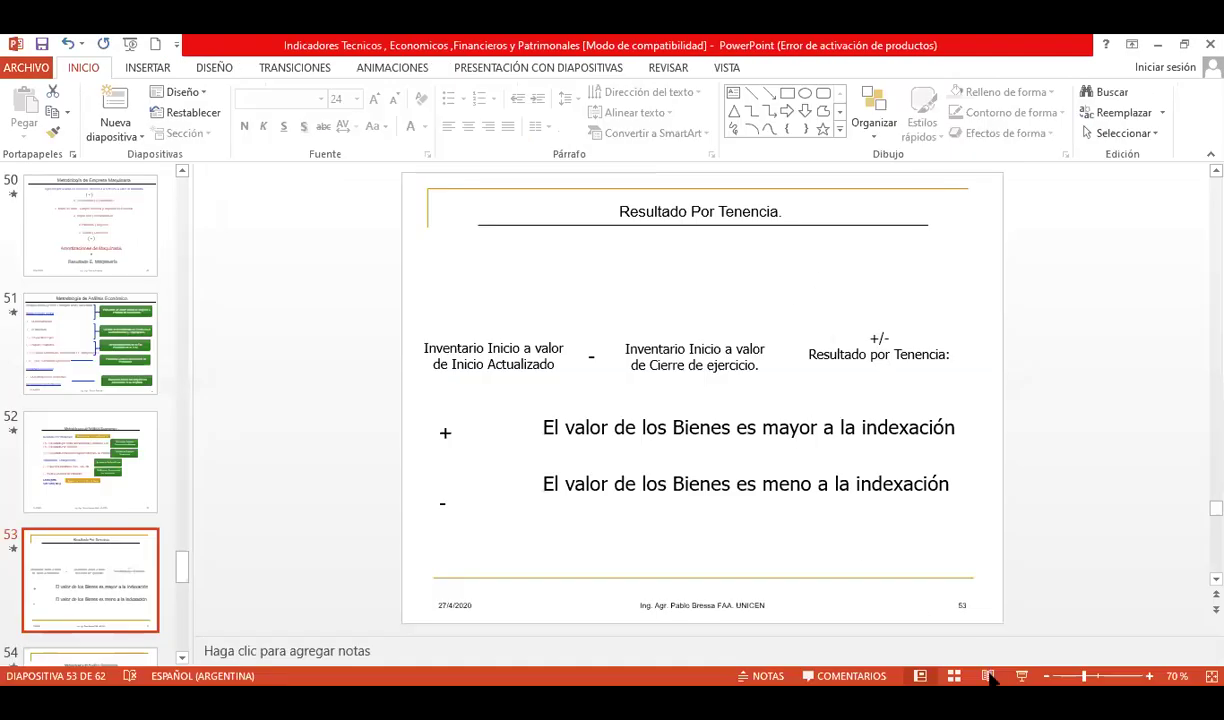
Step: Start the slide show from the "Resultado Por Tenencia" slide
{"action": "left_click", "coordinate": [1021, 677]}
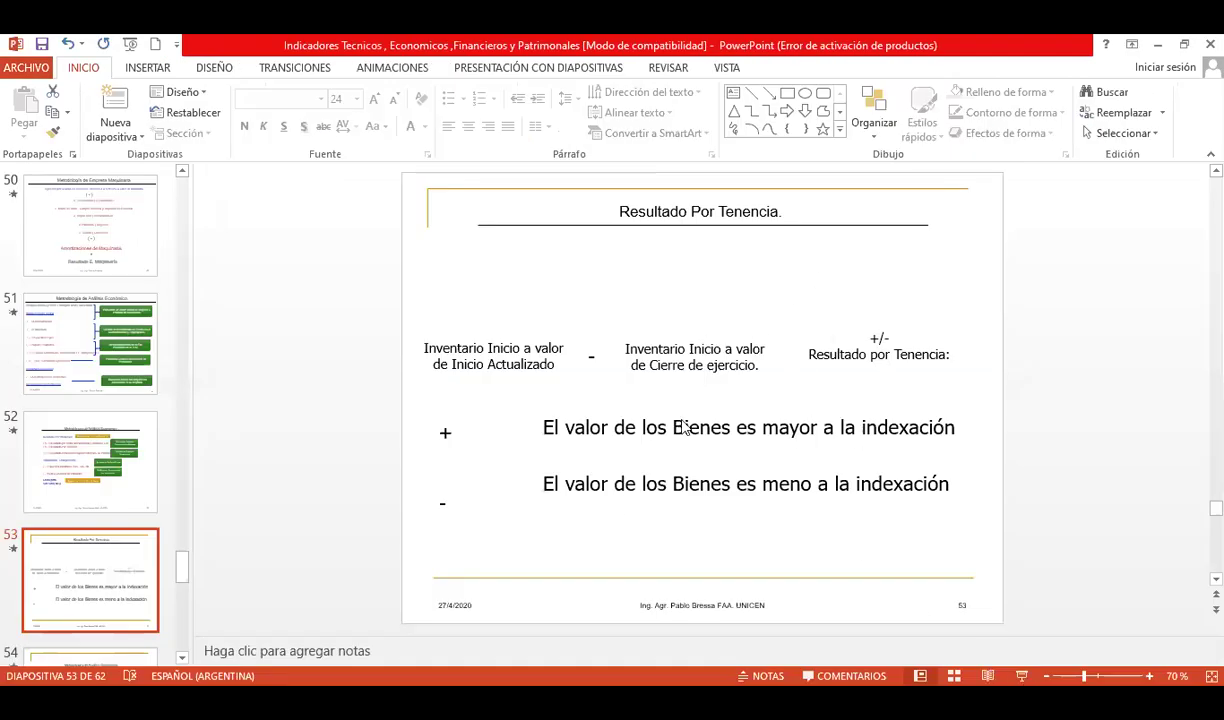
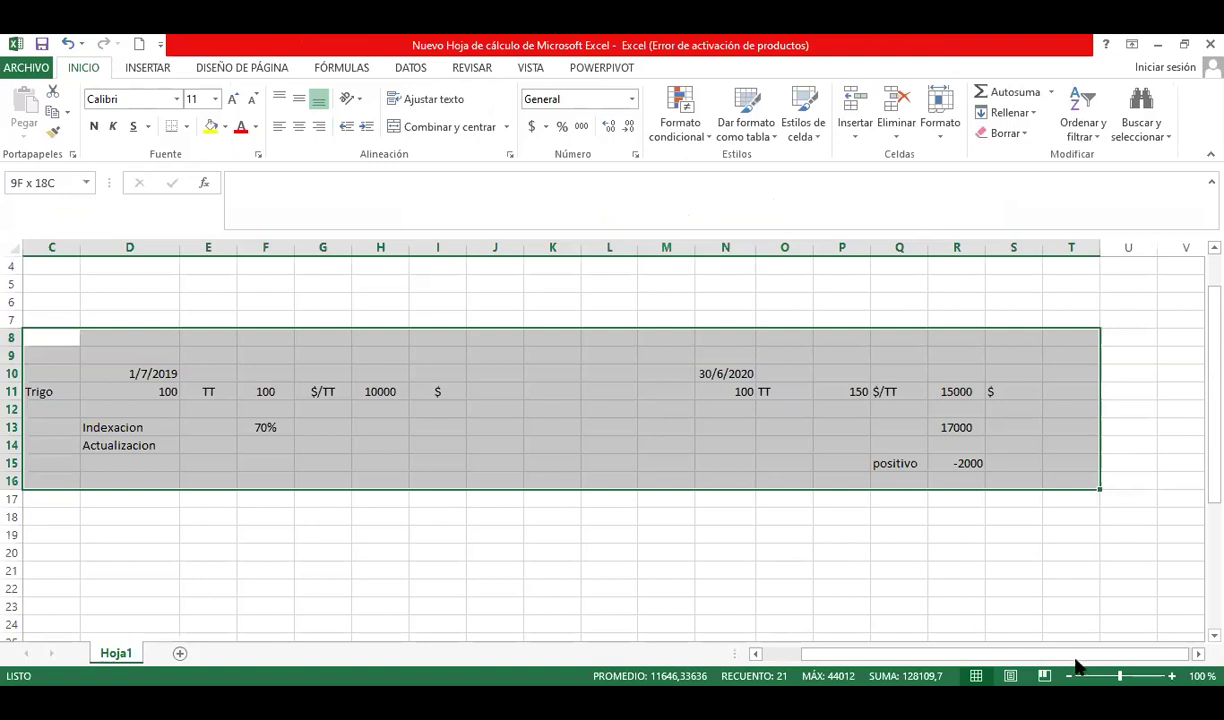
Step: Clear the wheat example in Excel and enter 10000 in E9 with the label "Utilidades" in D9
{"action": "left_click", "coordinate": [322, 463]}
{"action": "key", "text": "Up"}
{"action": "key", "text": "Up"}
{"action": "key", "text": "Up"}
{"action": "key", "text": "Up"}
{"action": "key", "text": "Up"}
{"action": "key", "text": "Up"}
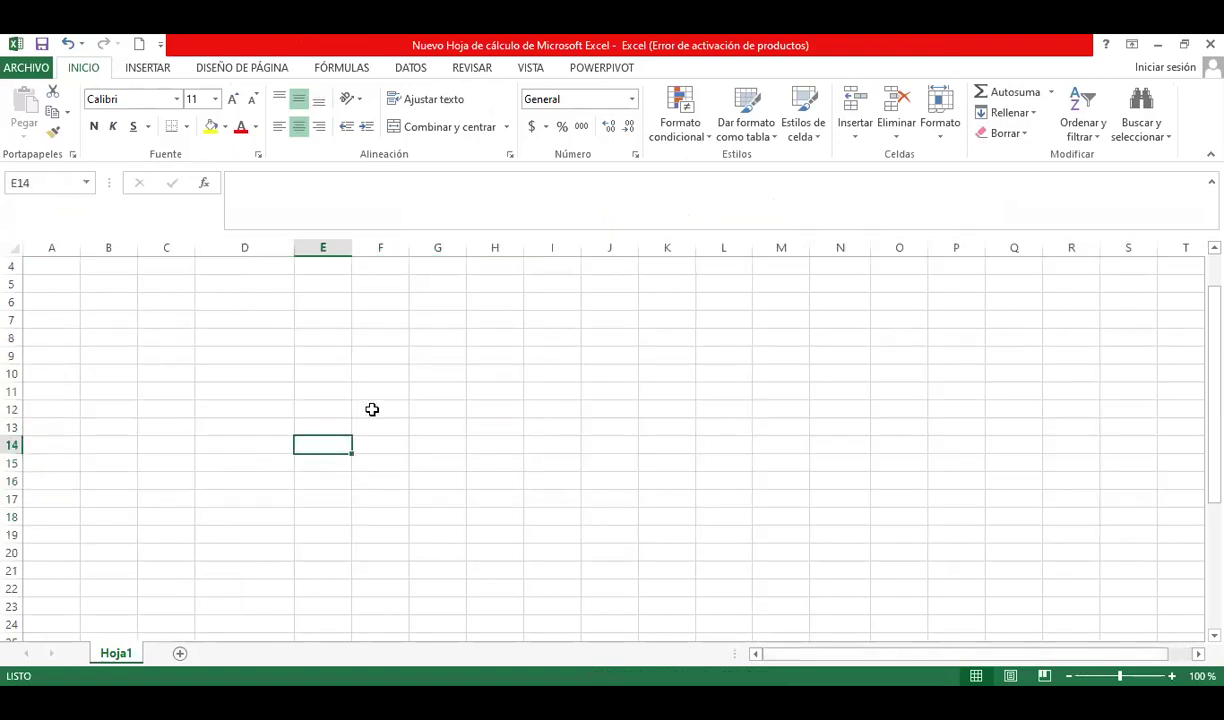
{"action": "type", "text": "10000"}
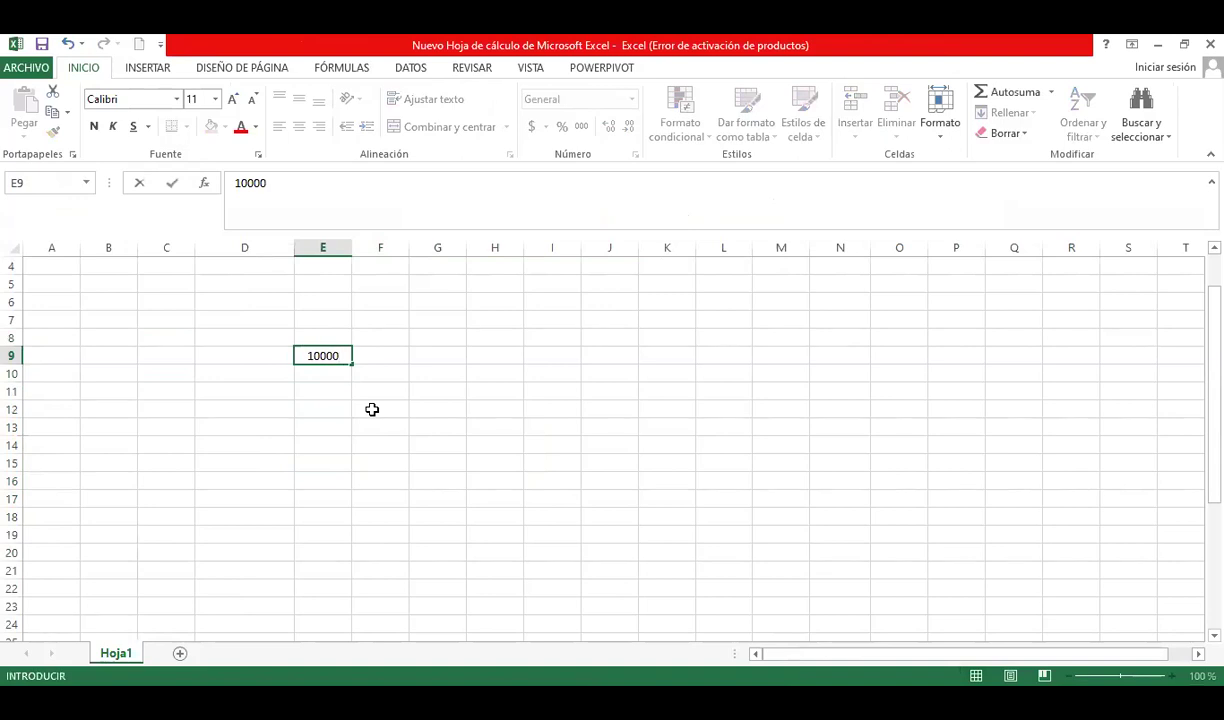
{"action": "key", "text": "Left"}
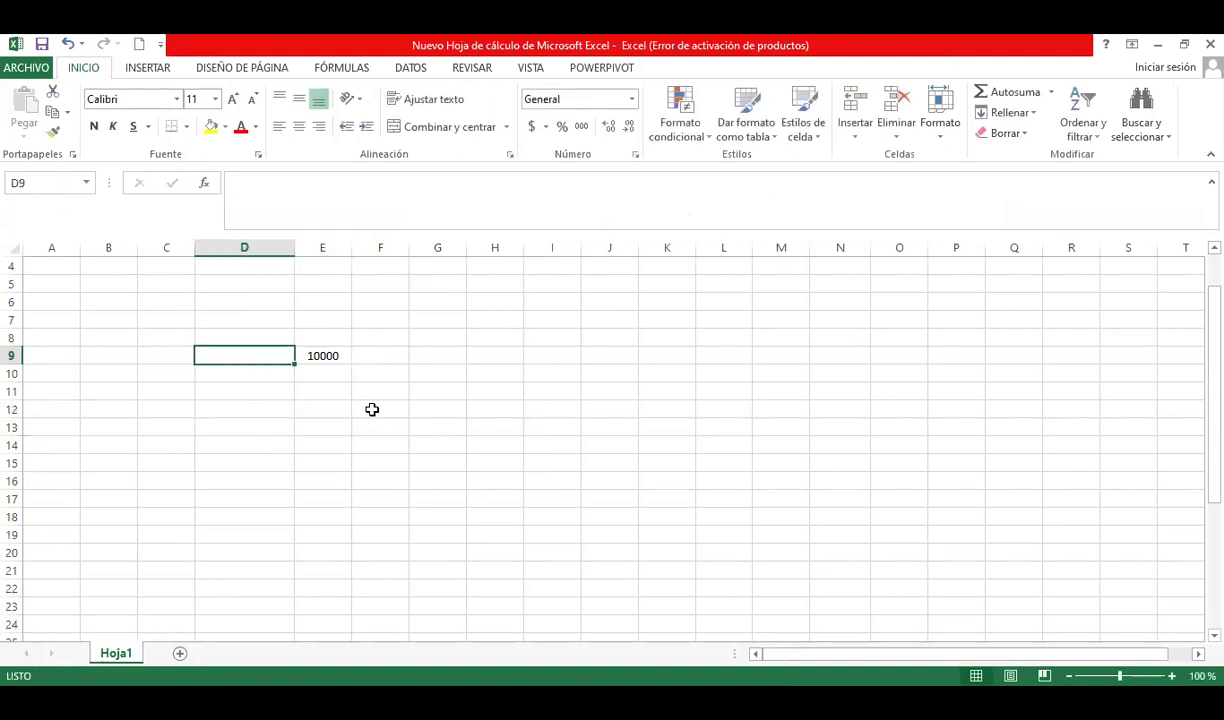
{"action": "type", "text": "Utilid"}
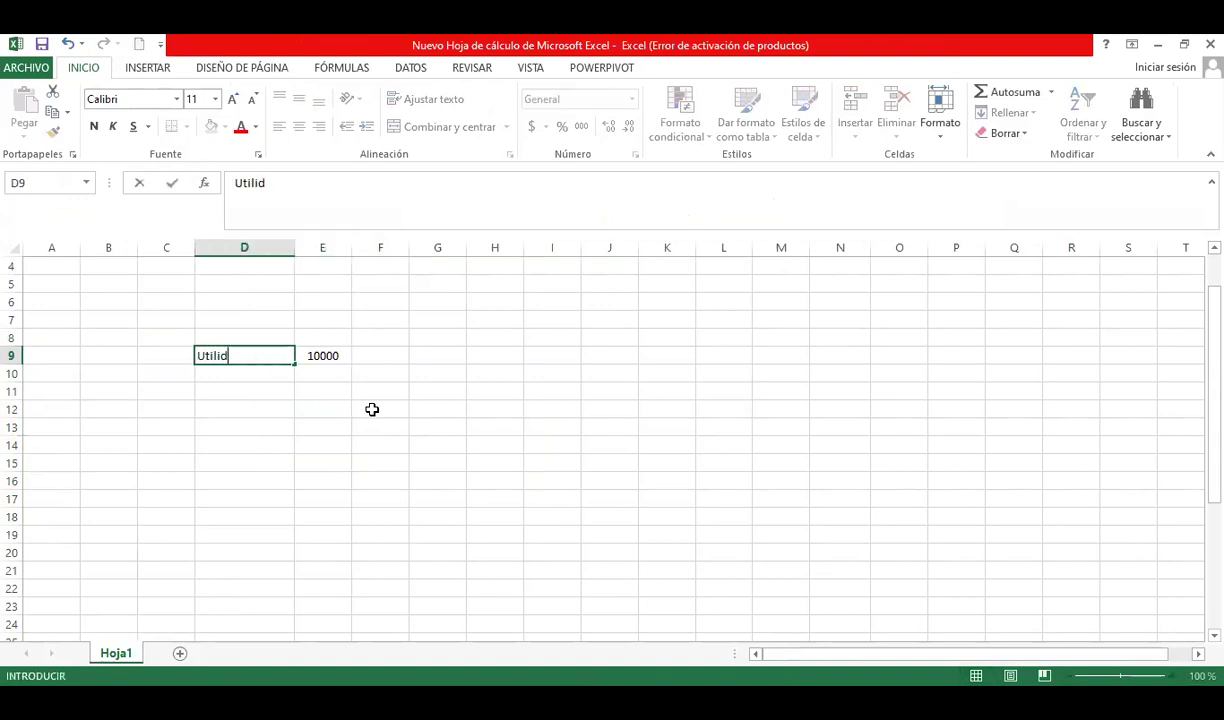
{"action": "type", "text": "ades"}
{"action": "key", "text": "Return"}
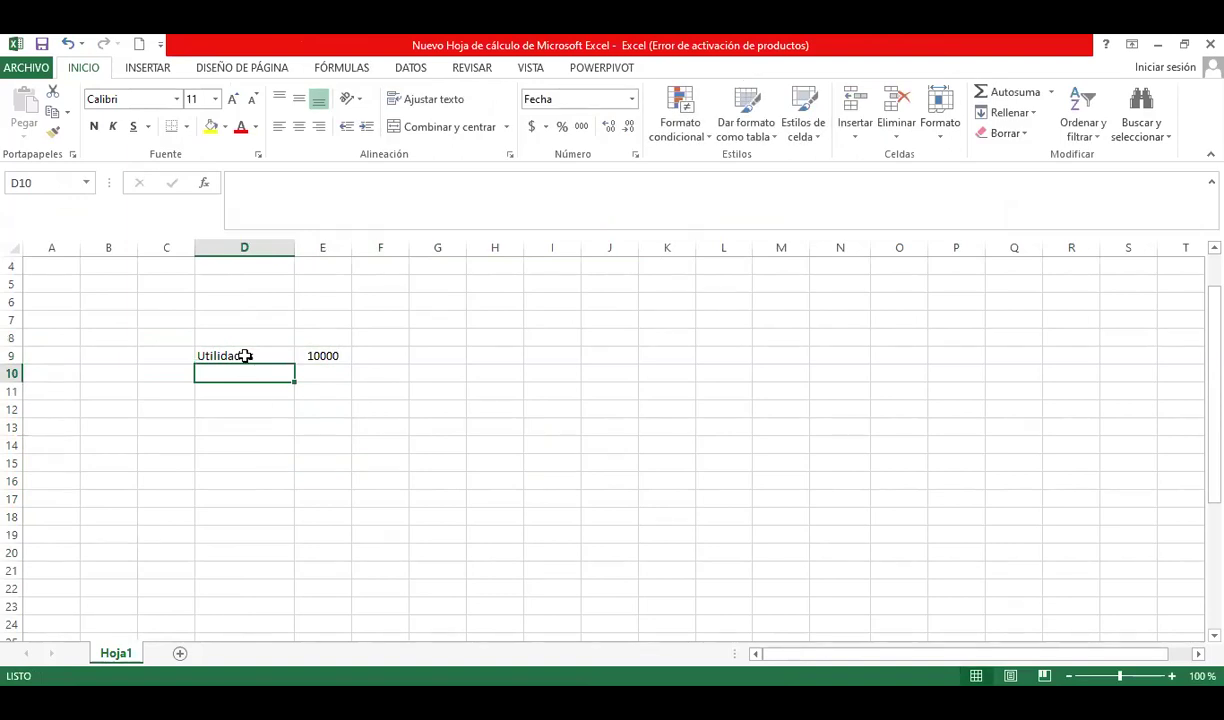
Step: Enter the currency unit "$" in F9 beside the Utilidades amount
{"action": "key", "text": "Up"}
{"action": "key", "text": "Up"}
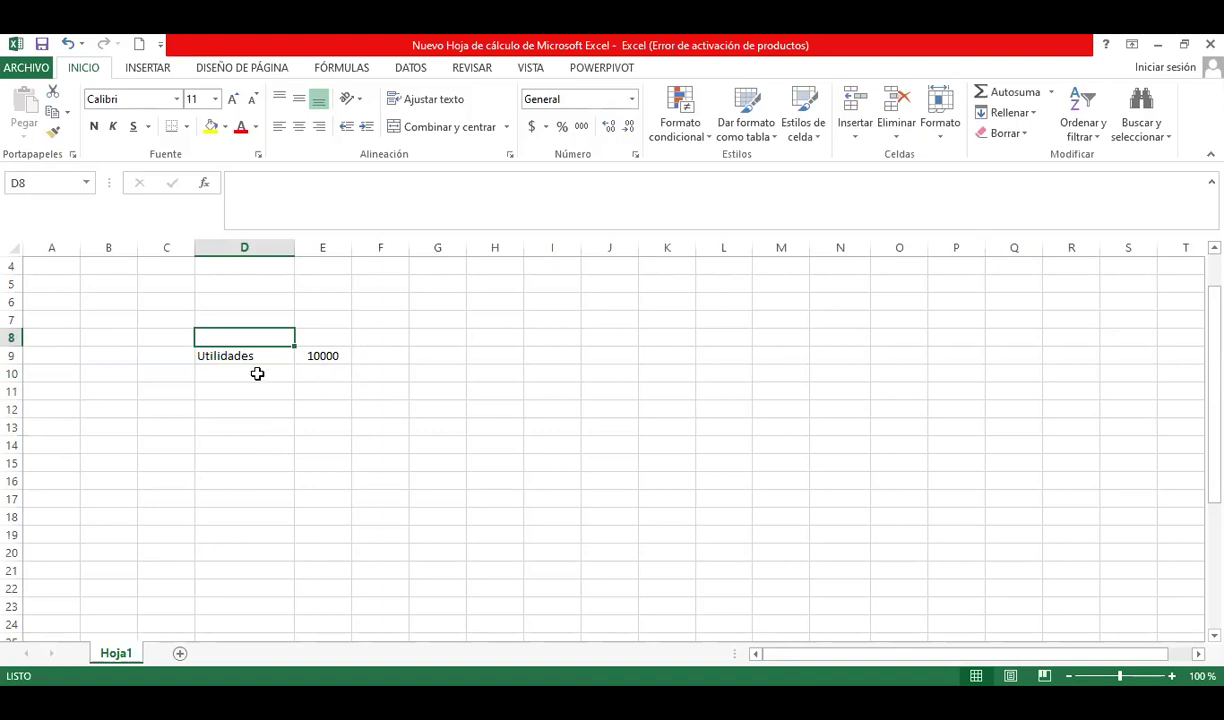
{"action": "key", "text": "Down"}
{"action": "left_click", "coordinate": [316, 352]}
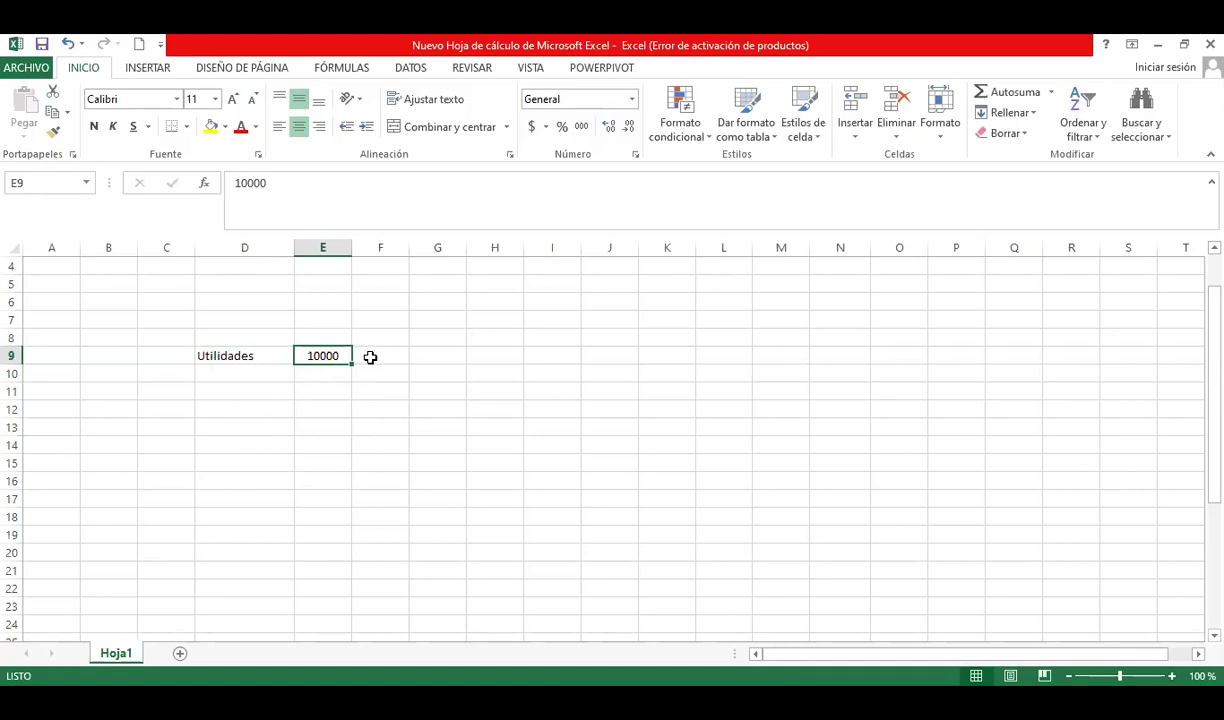
{"action": "left_click", "coordinate": [373, 357]}
{"action": "type", "text": "5"}
{"action": "key", "text": "Return"}
{"action": "key", "text": "Left"}
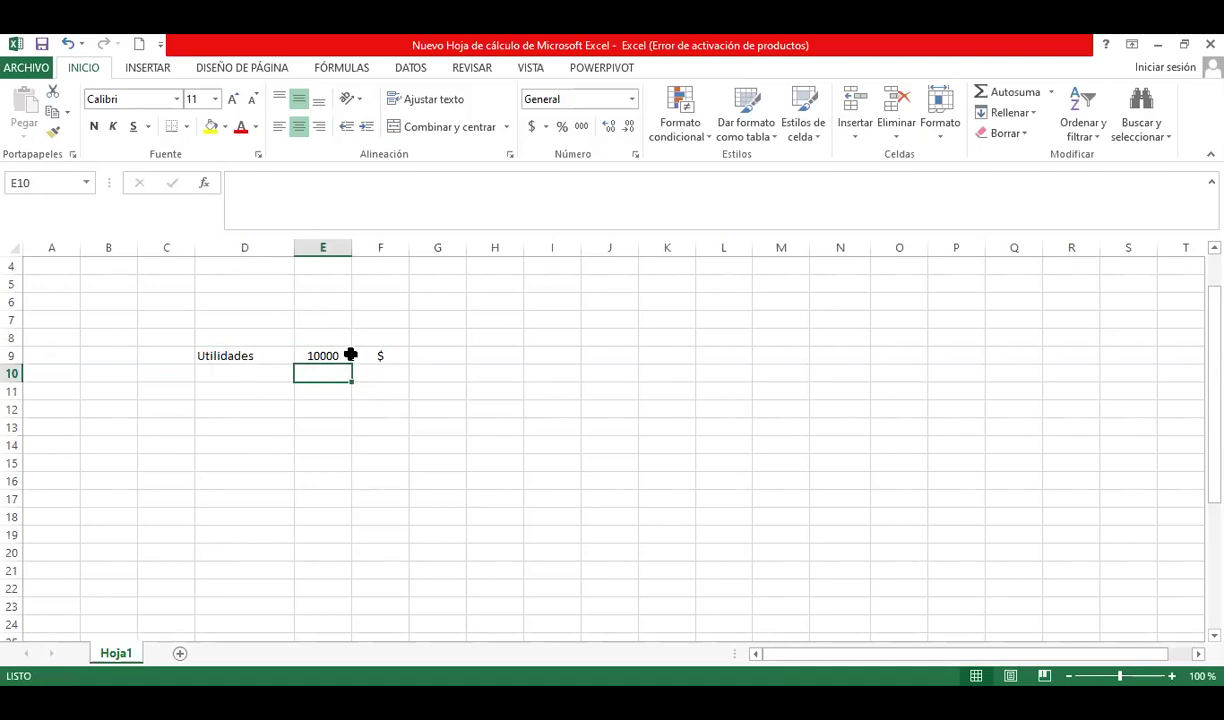
Step: Add a withdrawals row in row 10 with "retiros" in D10, 10000 in E10 and "$" in F10
{"action": "left_click", "coordinate": [339, 358]}
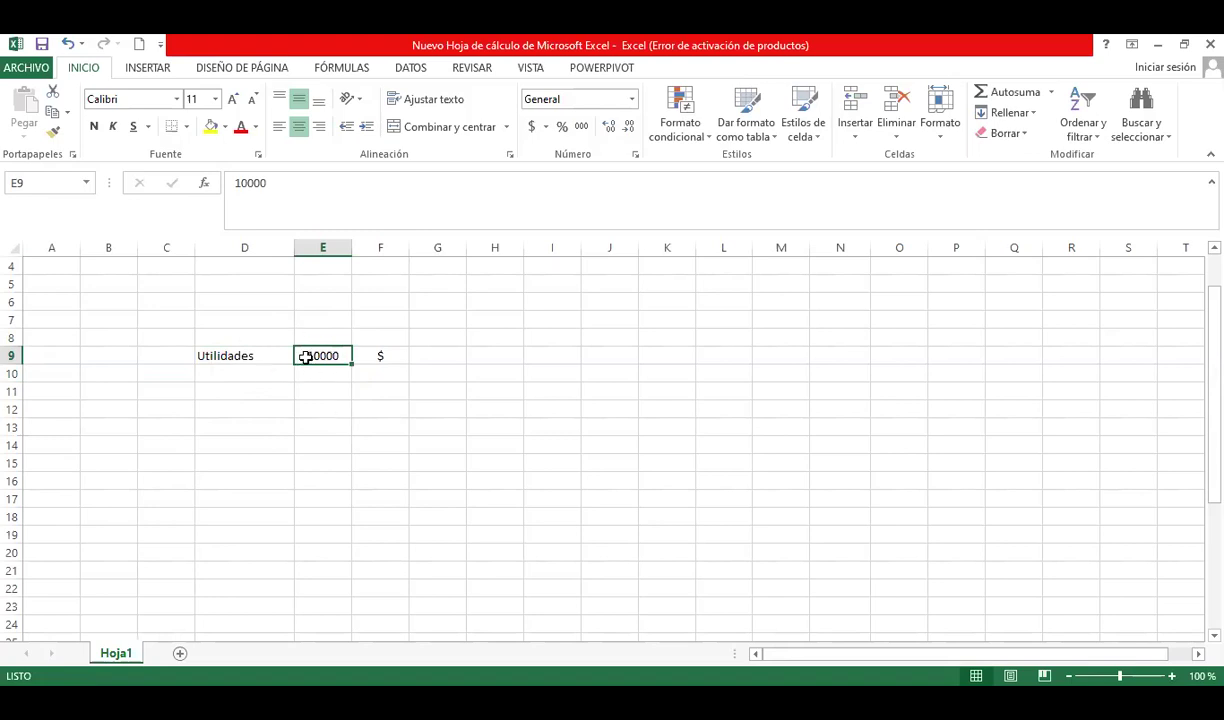
{"action": "key", "text": "Down"}
{"action": "key", "text": "Left"}
{"action": "type", "text": "retiros"}
{"action": "key", "text": "Tab"}
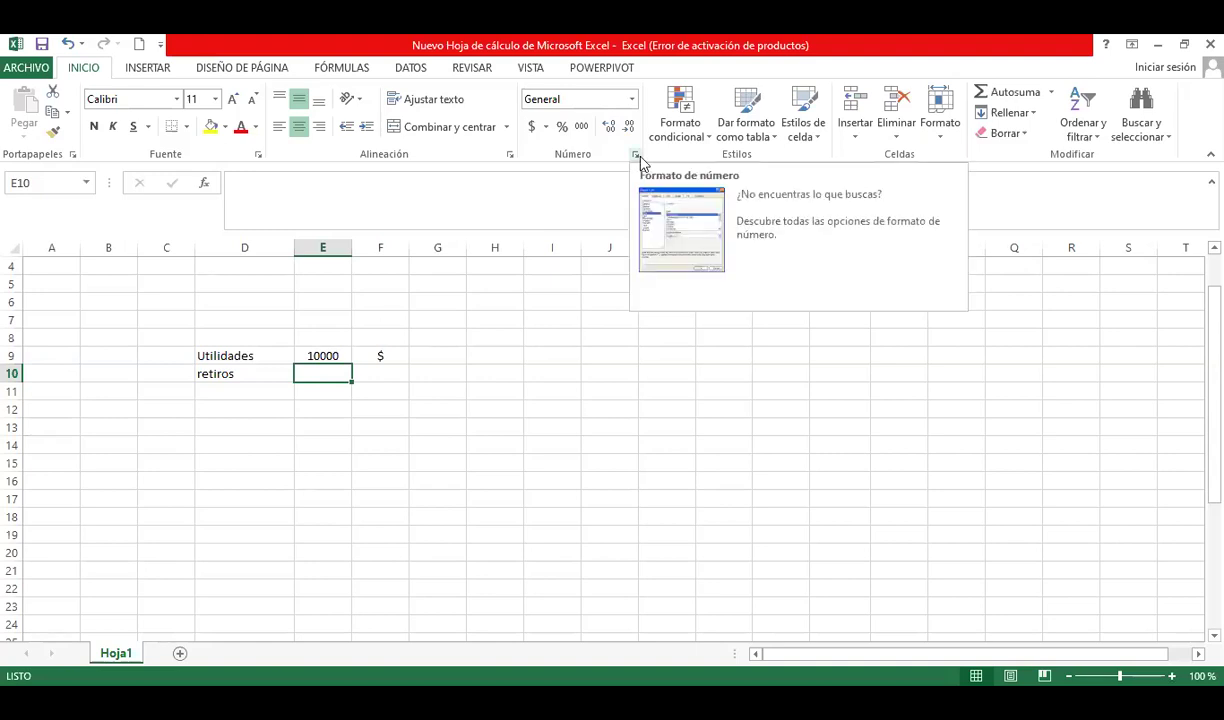
{"action": "type", "text": "10000"}
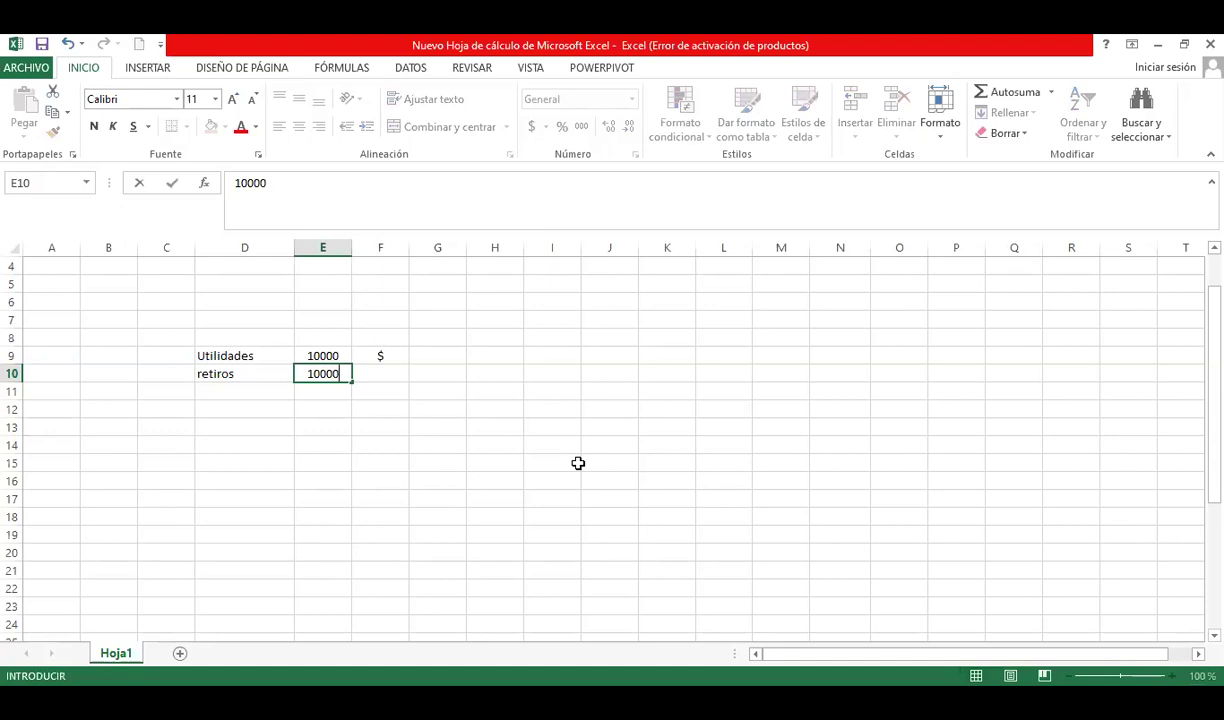
{"action": "key", "text": "Tab"}
{"action": "type", "text": "$"}
{"action": "key", "text": "Tab"}
{"action": "key", "text": "Left"}
{"action": "key", "text": "Left"}
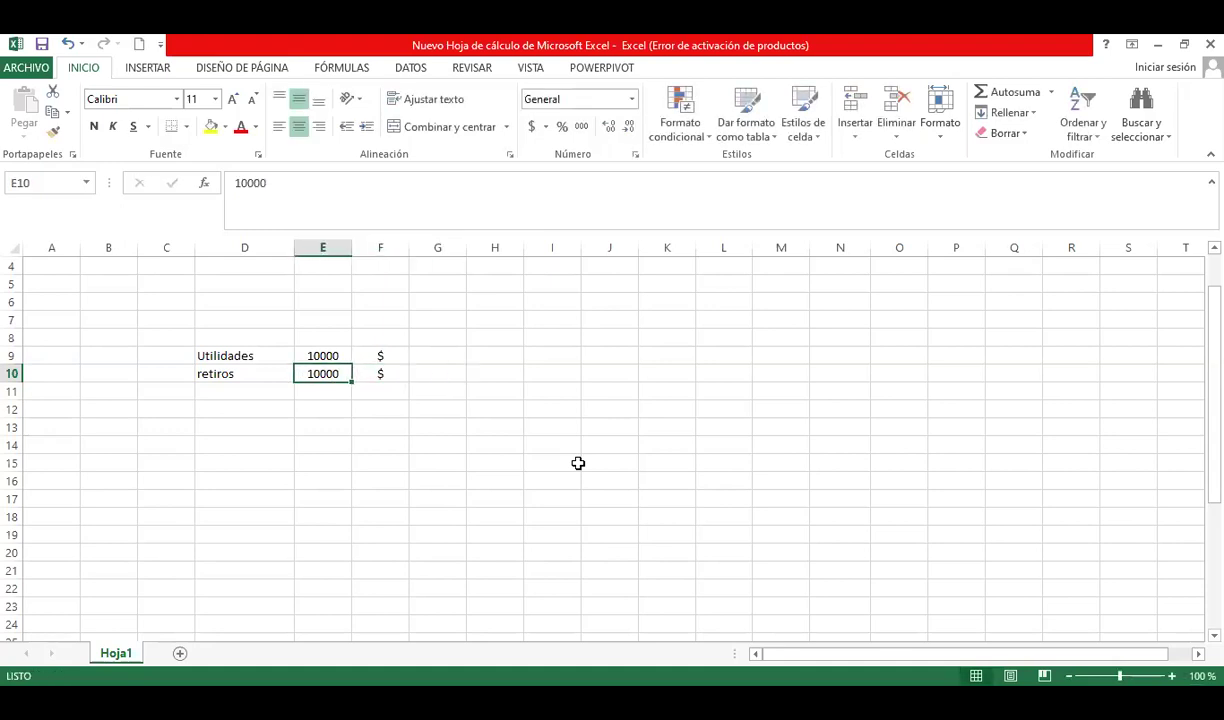
Step: Add a second withdrawals case in row 11 with "retiros" in D11, 0 in E11 and "$" in F11
{"action": "key", "text": "Left"}
{"action": "key", "text": "Right"}
{"action": "key", "text": "Up"}
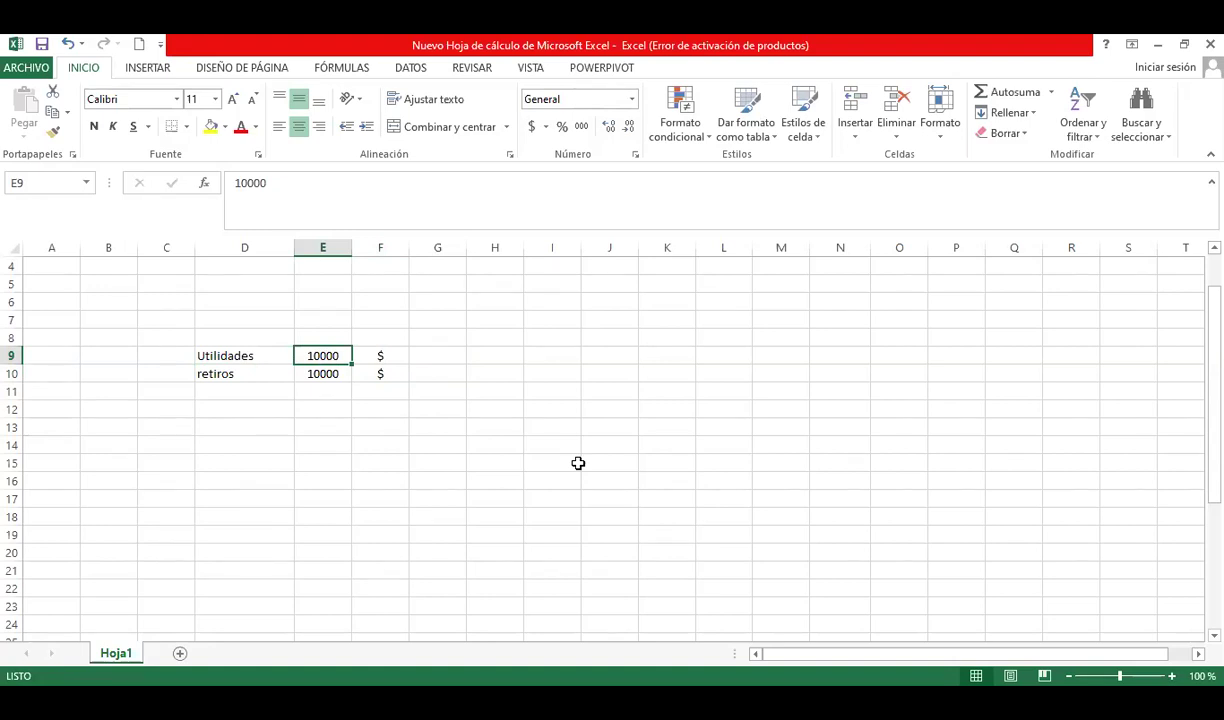
{"action": "key", "text": "Down"}
{"action": "key", "text": "Down"}
{"action": "key", "text": "Left"}
{"action": "type", "text": "r"}
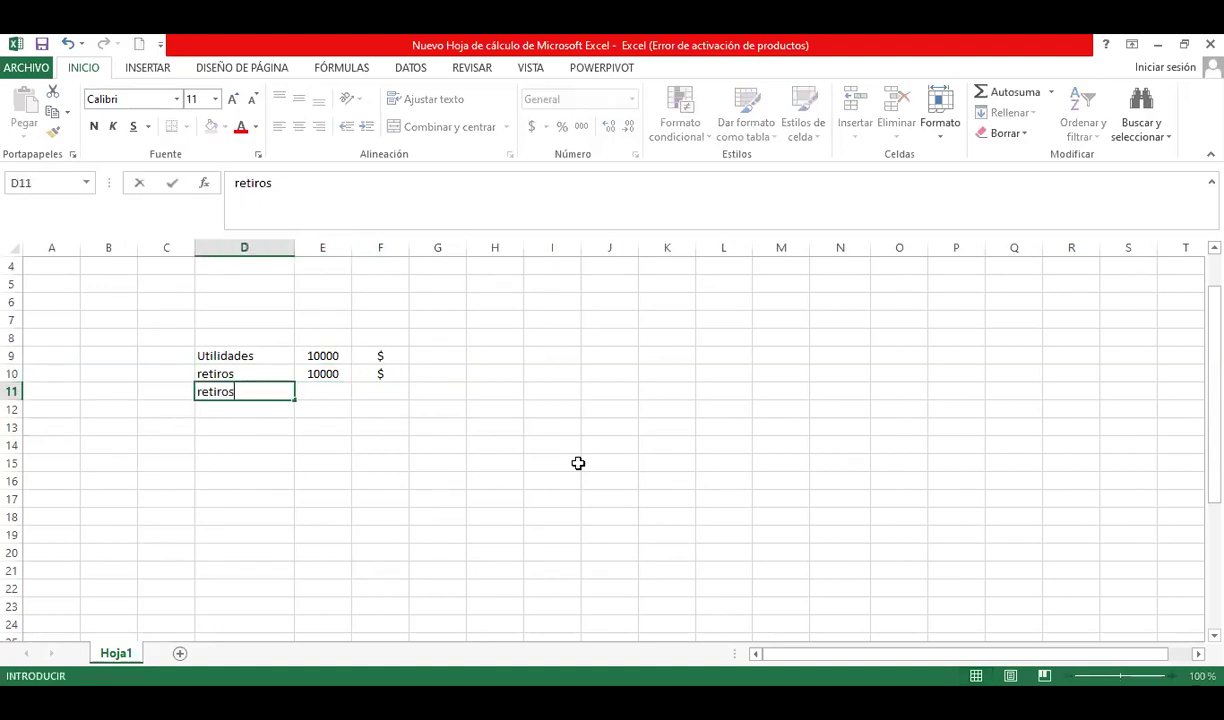
{"action": "key", "text": "Tab"}
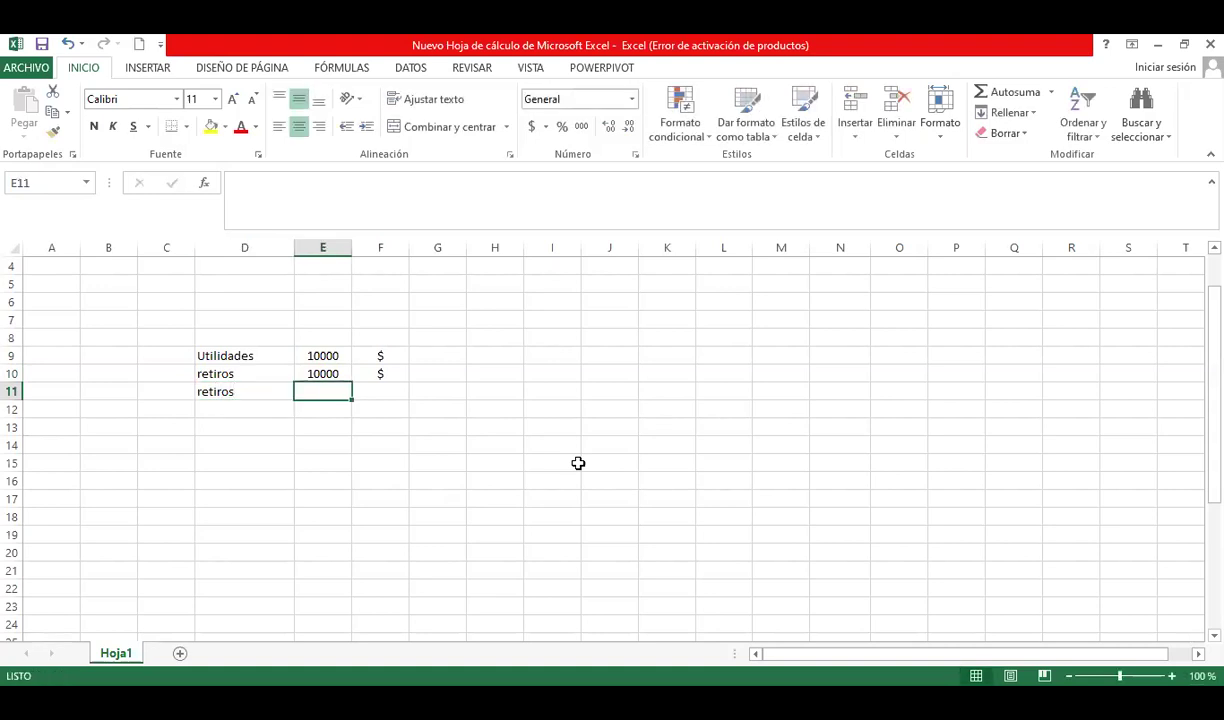
{"action": "type", "text": "0"}
{"action": "key", "text": "Tab"}
{"action": "type", "text": "$"}
{"action": "key", "text": "Tab"}
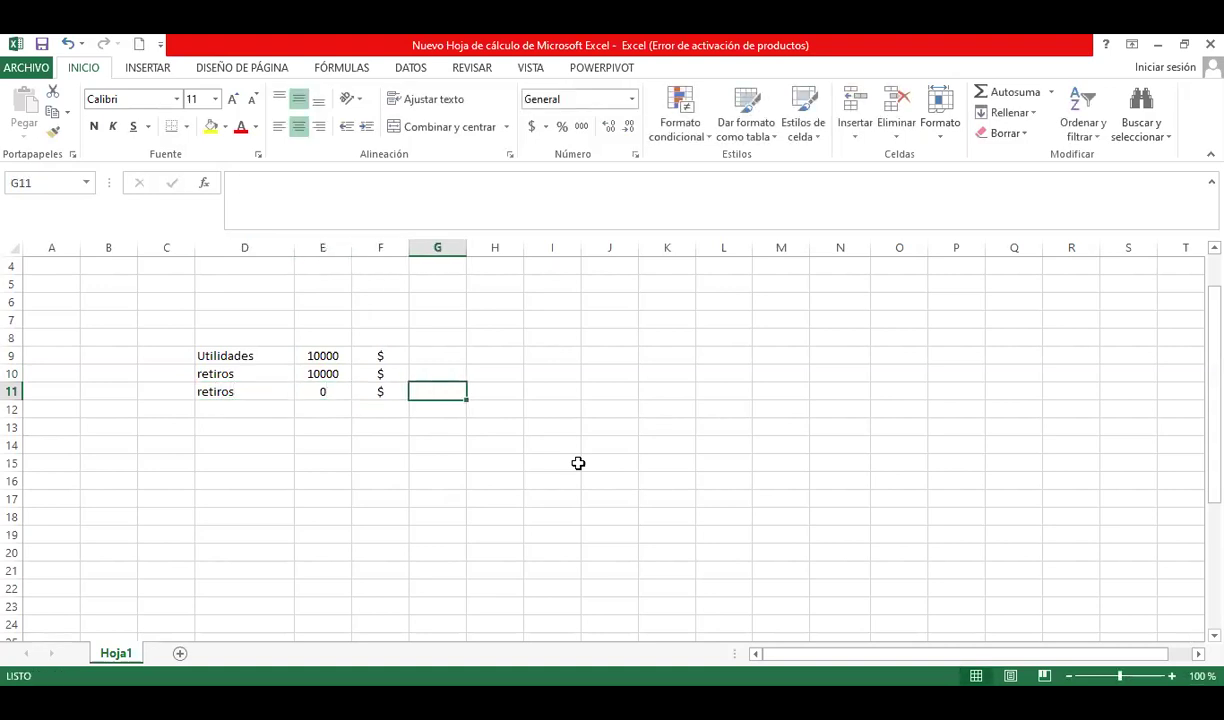
Step: Add a third withdrawals case in row 12 with "retiros" in D12, 15000 in E12 and "$" in F12
{"action": "left_click", "coordinate": [320, 354]}
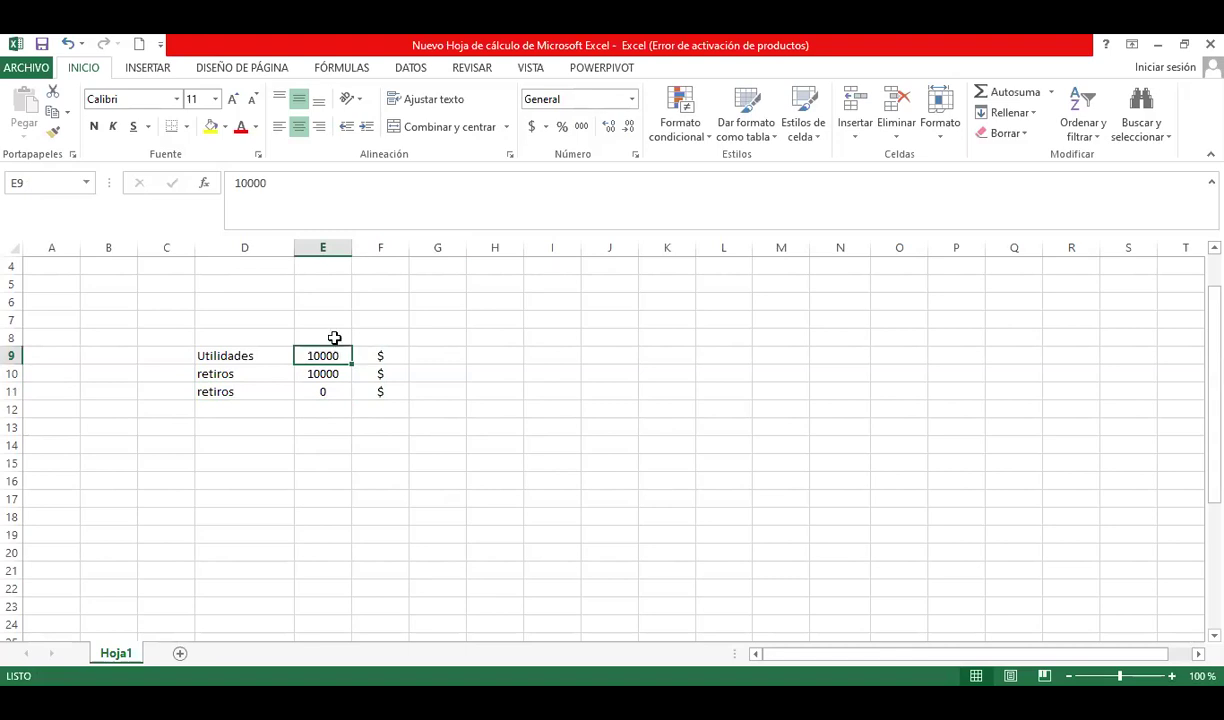
{"action": "left_click_drag", "start_coordinate": [223, 355], "coordinate": [380, 356]}
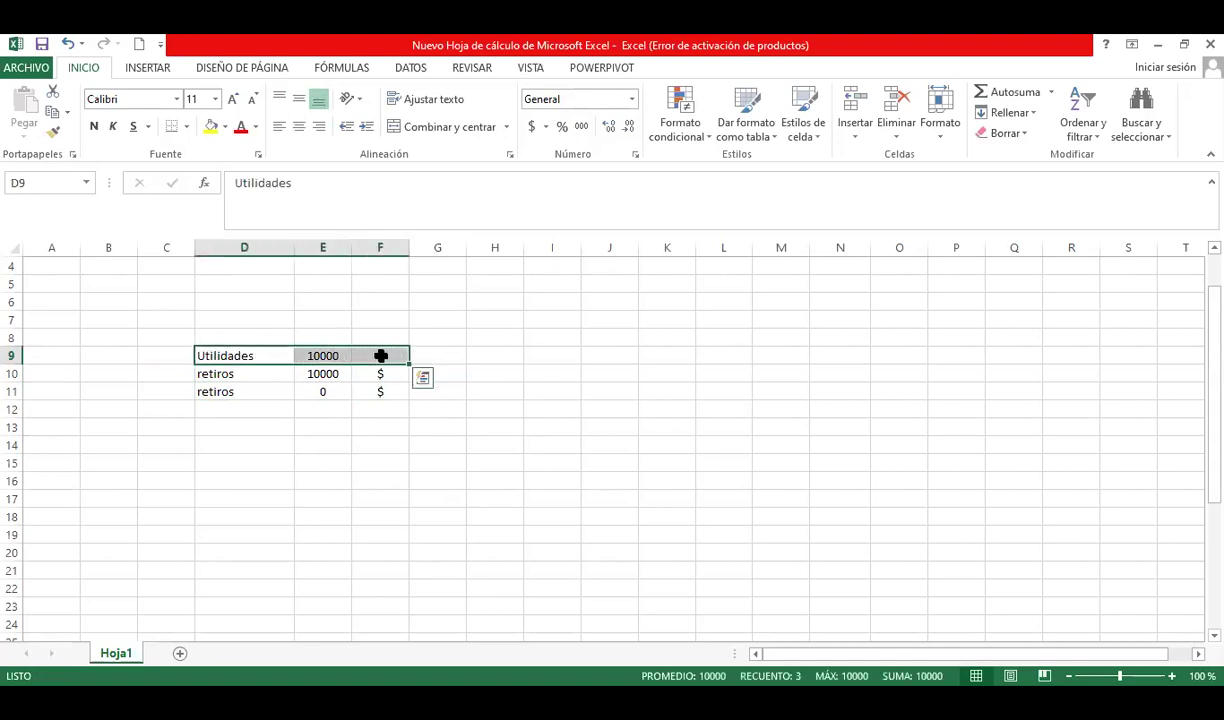
{"action": "left_click", "coordinate": [251, 407]}
{"action": "type", "text": "retiros"}
{"action": "key", "text": "Tab"}
{"action": "type", "text": "15000"}
{"action": "key", "text": "Tab"}
{"action": "type", "text": "$"}
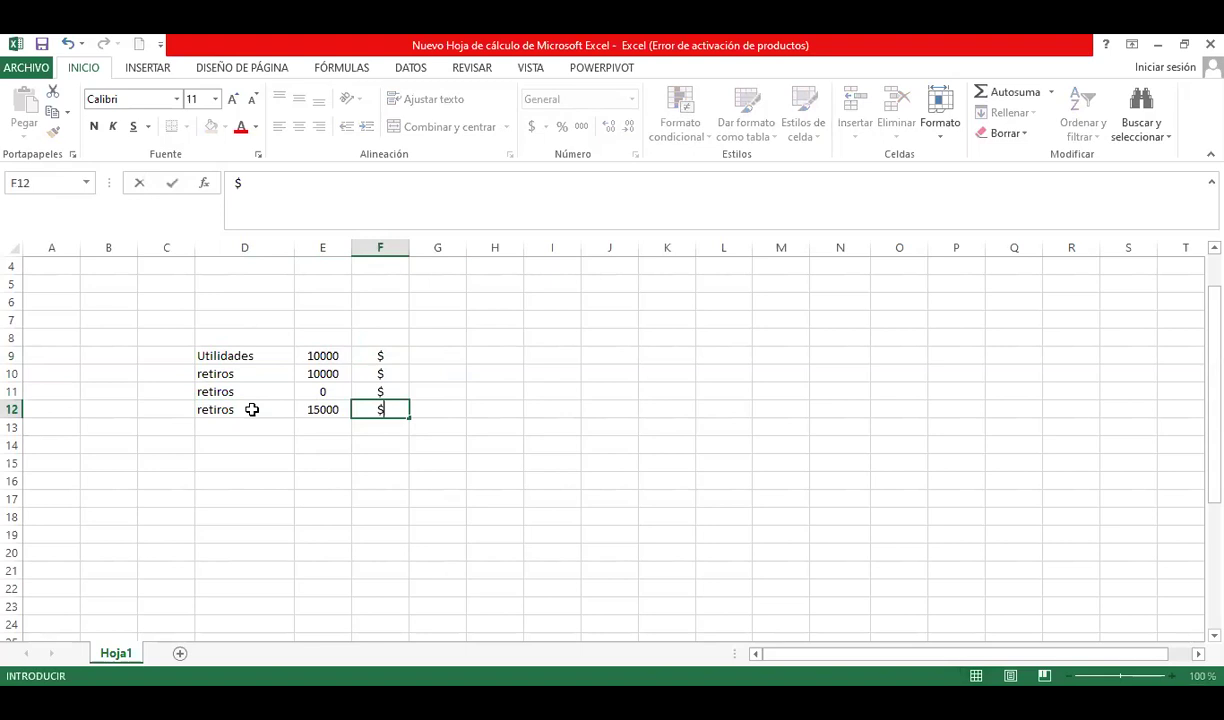
{"action": "key", "text": "Tab"}
Step: Subtract the Utilidades amount from the 15000 withdrawal in G12 with the formula +E12-E9
{"action": "type", "text": "+"}
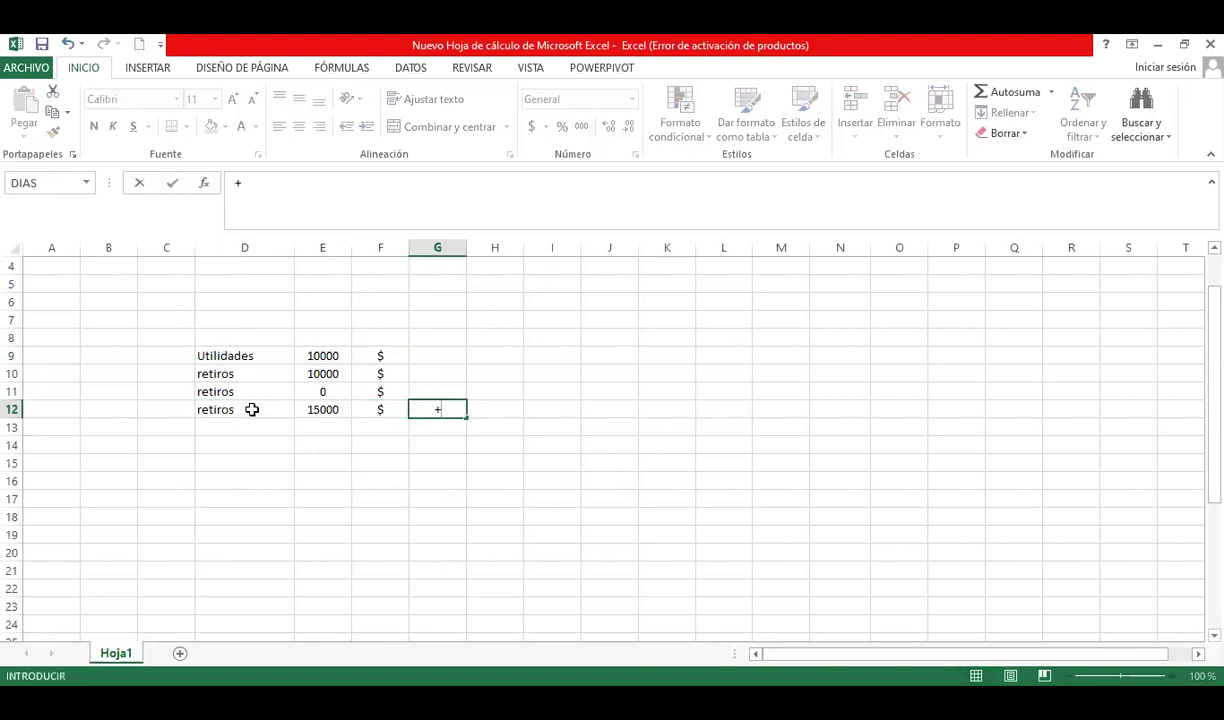
{"action": "left_click", "coordinate": [345, 410]}
{"action": "type", "text": "-"}
{"action": "left_click", "coordinate": [340, 355]}
{"action": "key", "text": "Return"}
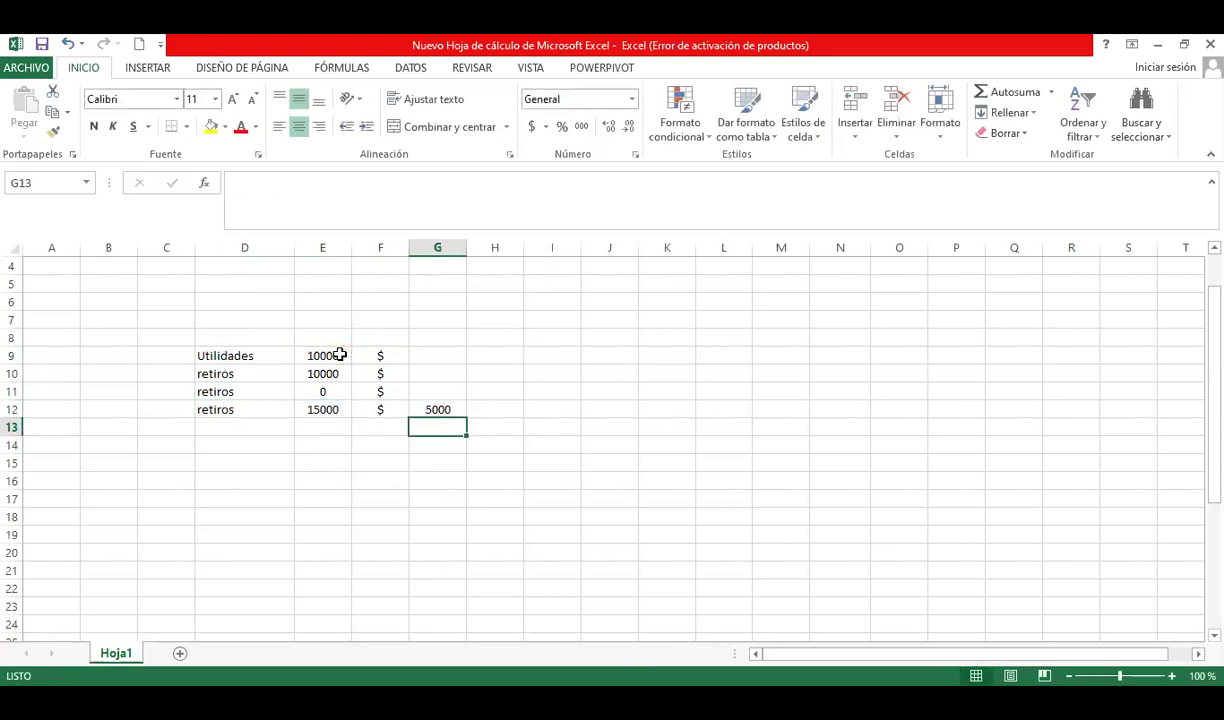
Step: Replace the formula in G12 with +E9-E12 to subtract the withdrawal from the Utilidades amount
{"action": "key", "text": "Up"}
{"action": "type", "text": "+"}
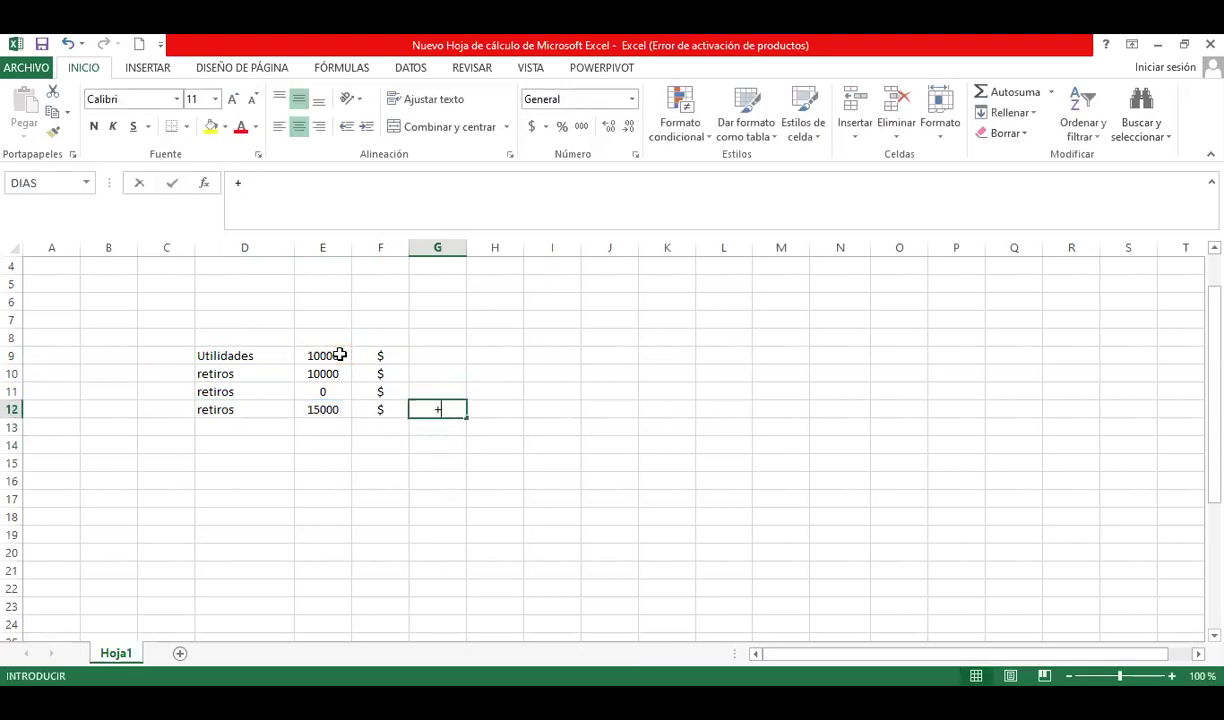
{"action": "left_click", "coordinate": [340, 355]}
{"action": "type", "text": "-"}
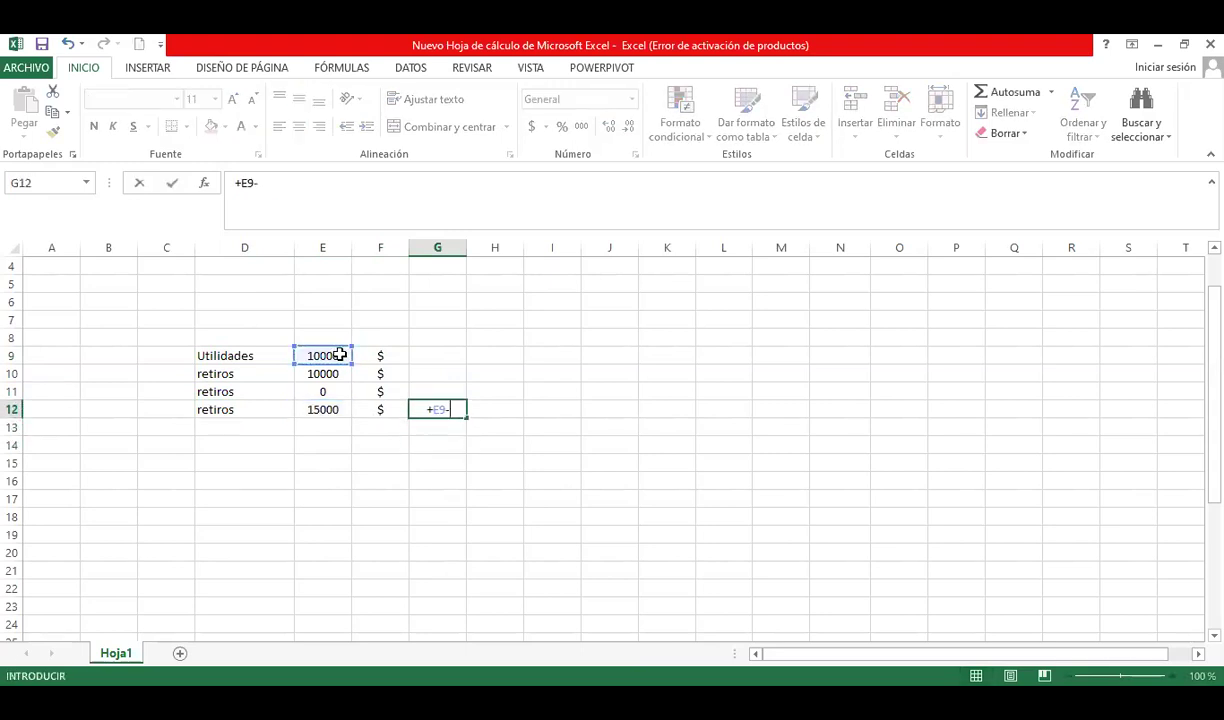
{"action": "left_click", "coordinate": [340, 409]}
{"action": "key", "text": "Return"}
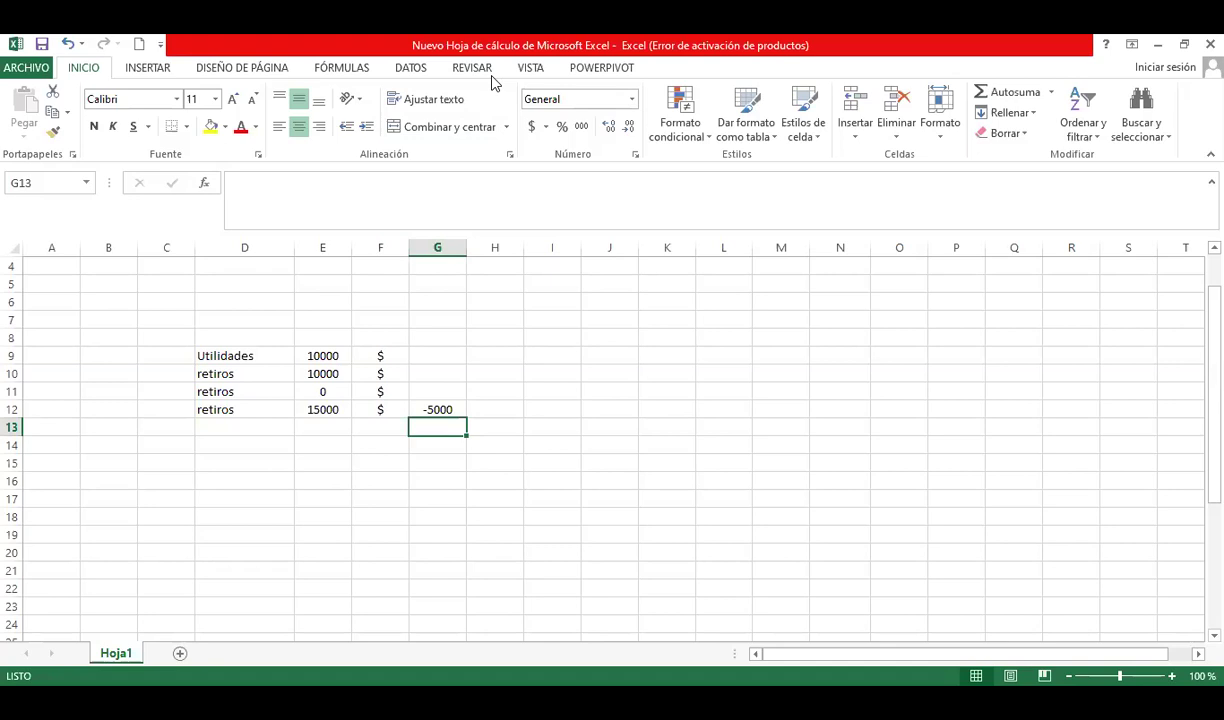
Step: Switch to PowerPoint, to the "Indicadores Económicos" slide
{"action": "key", "text": "alt+Tab"}
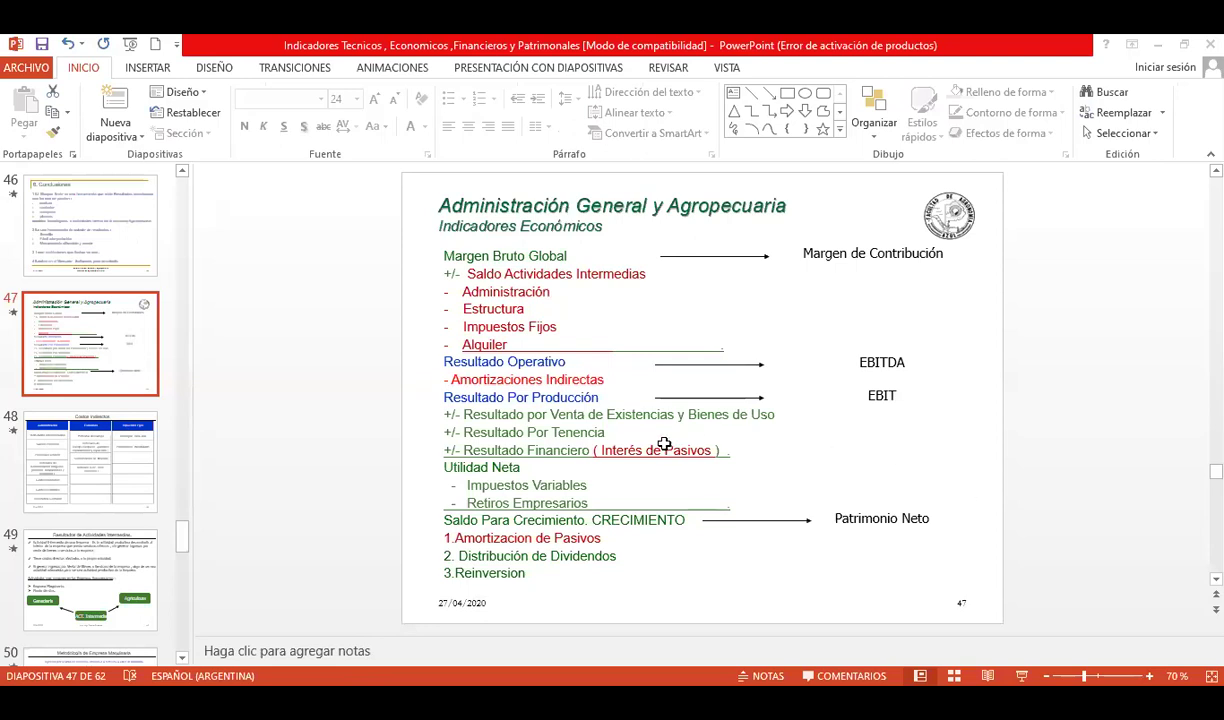
Step: Switch back to Excel, zoom the sheet to 140% and select the Utilidades row D9:F9
{"action": "key", "text": "alt+Tab"}
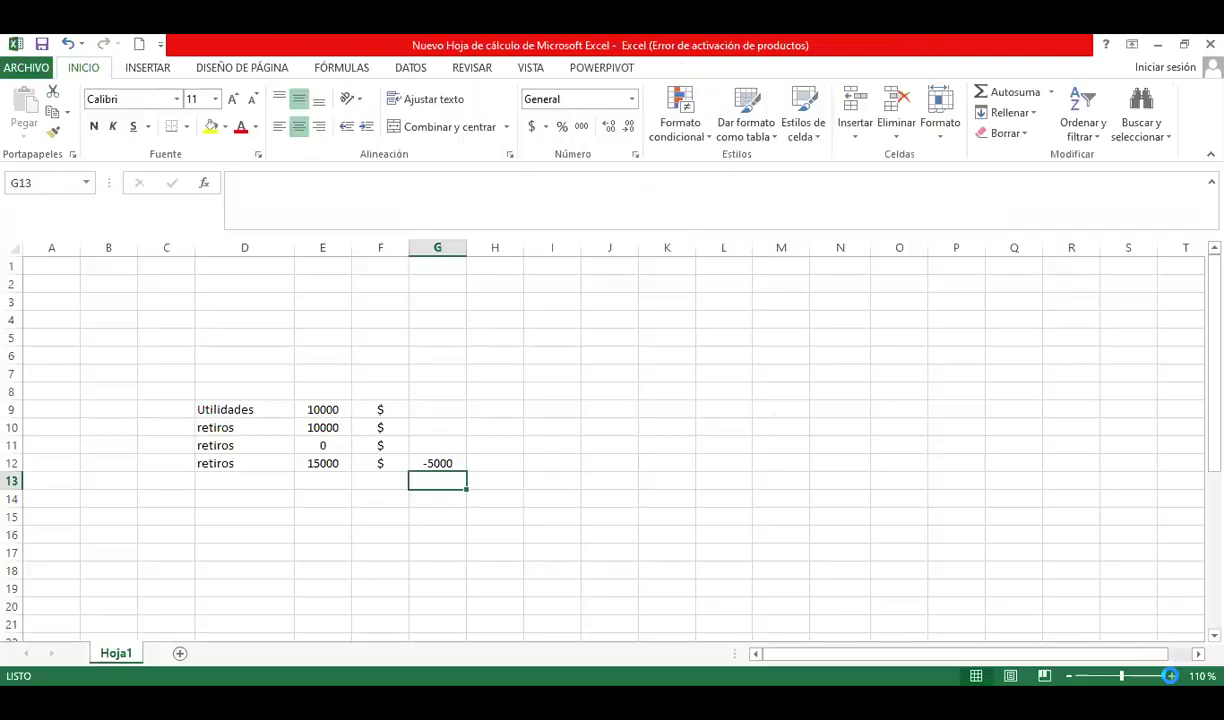
{"action": "scroll", "coordinate": [1063, 663], "scroll_direction": "up", "scroll_amount": 2}
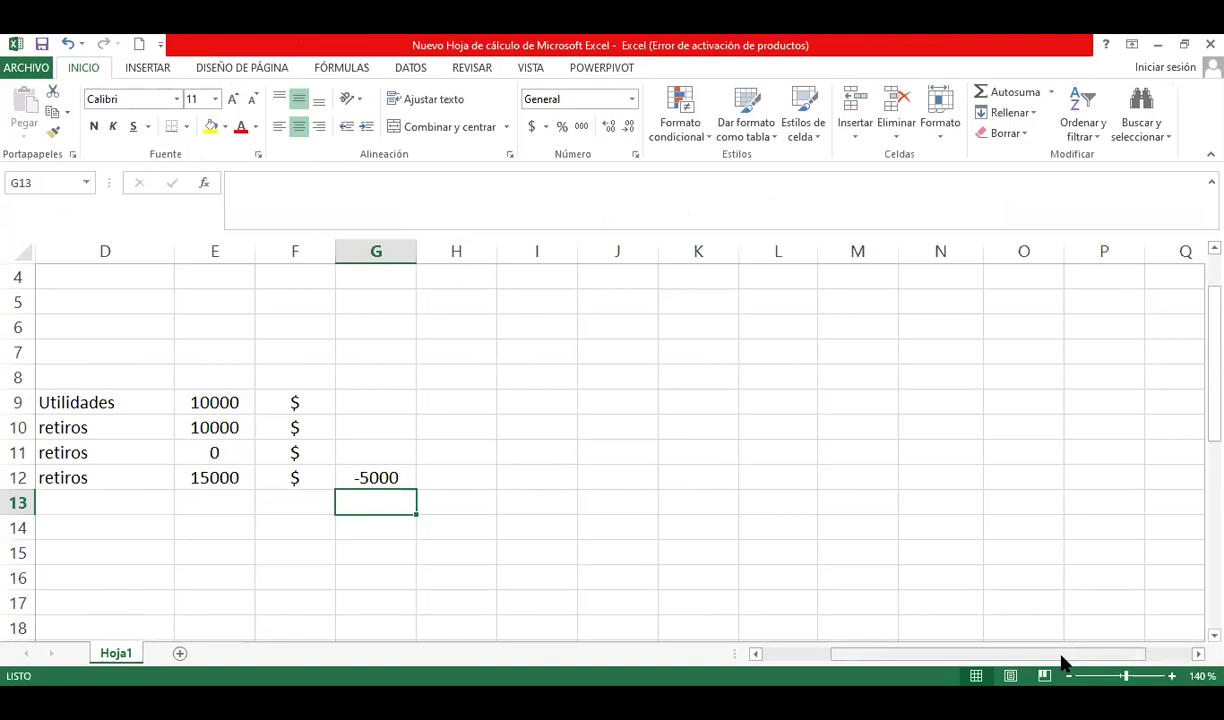
{"action": "left_click_drag", "start_coordinate": [320, 402], "coordinate": [511, 407]}
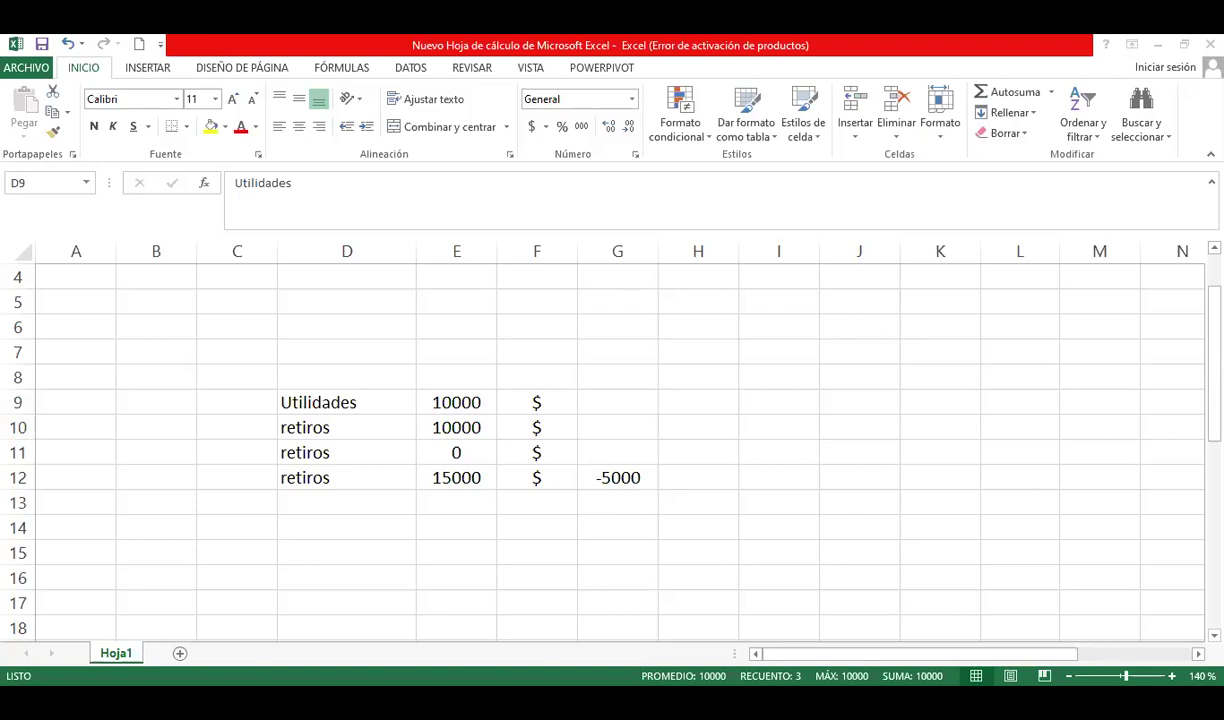
Step: Return to the "Indicadores Económicos" slide in PowerPoint
{"action": "key", "text": "alt+Tab"}
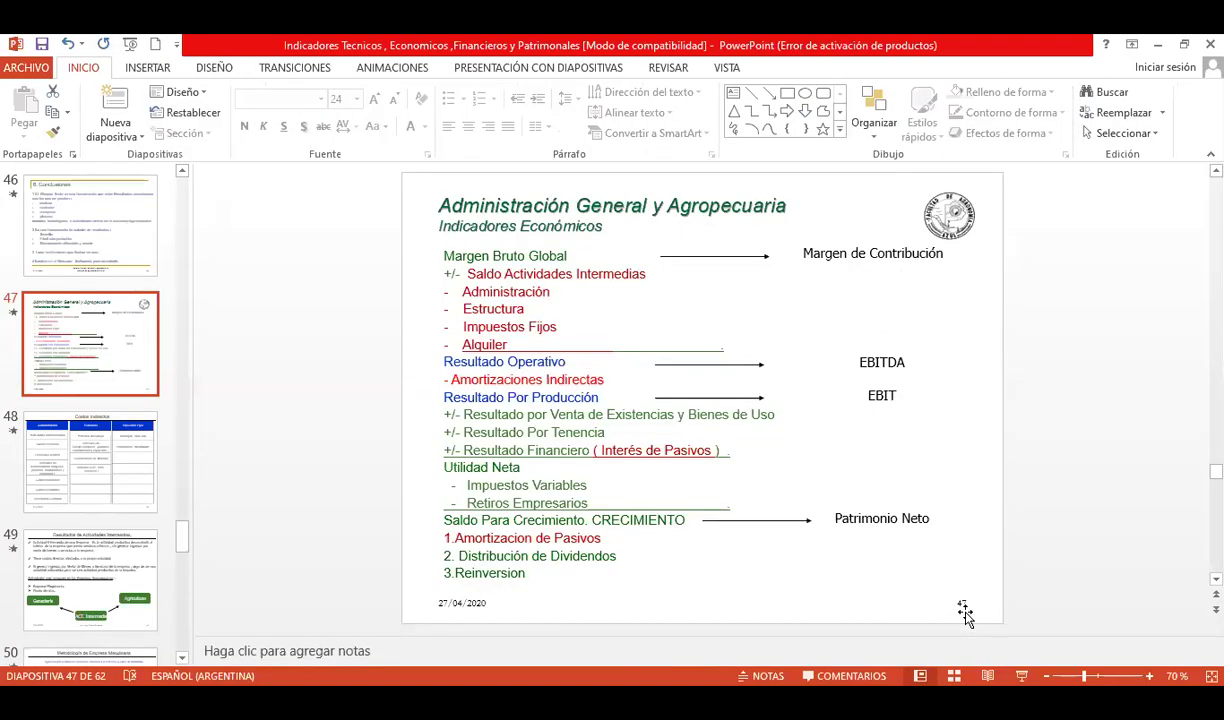